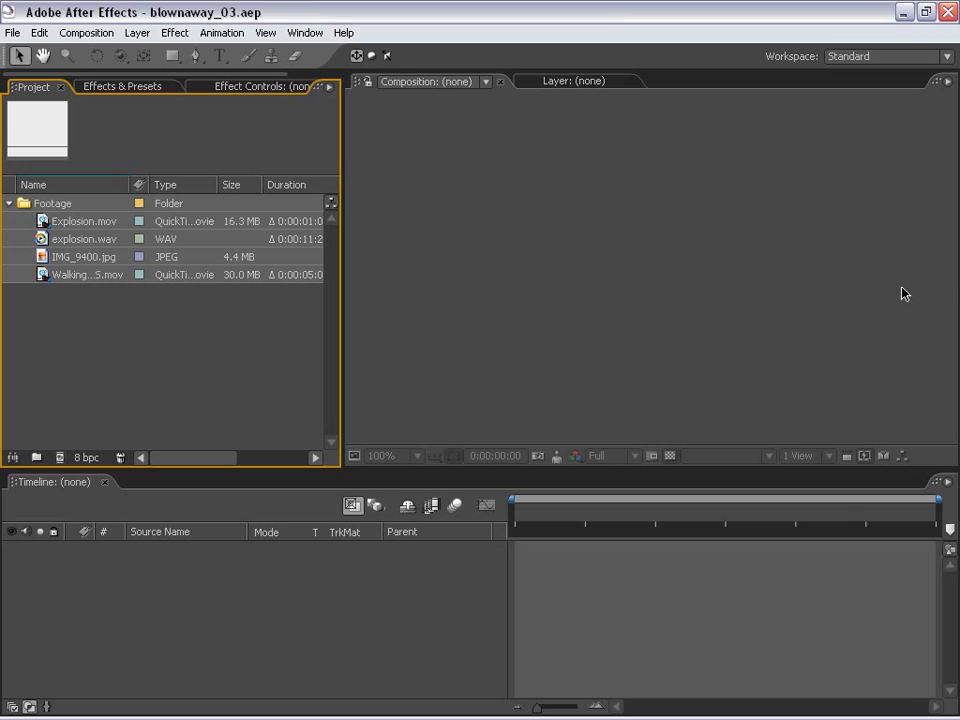
# Preview the WalkingWide_GS.mov green-screen clip, scrubbing through the actors' walk and jump.
pyautogui.doubleClick(39, 274)
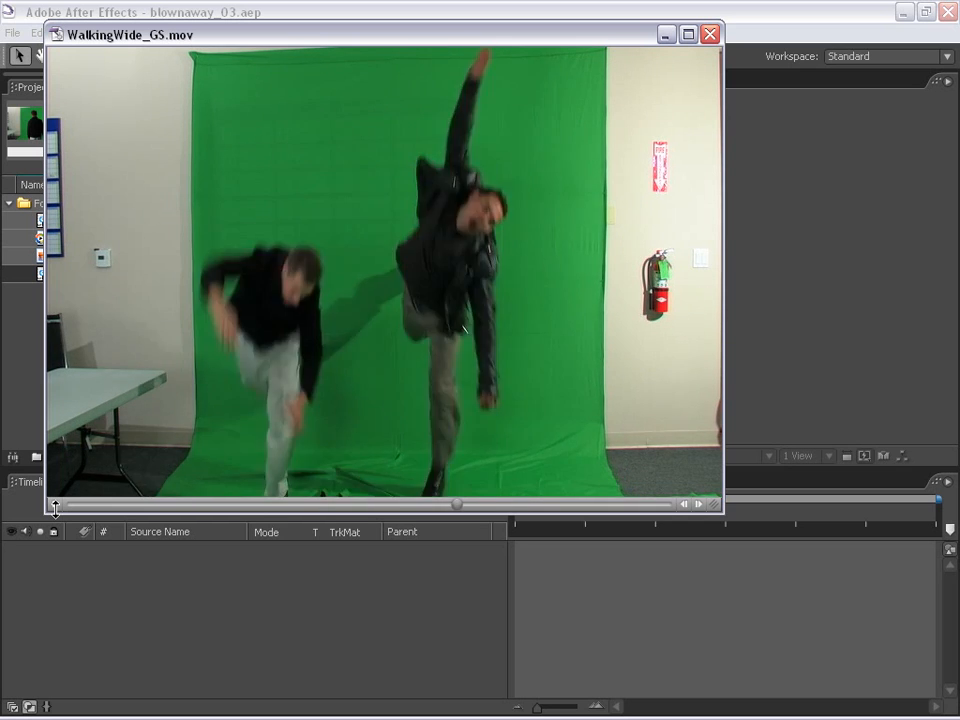
pyautogui.moveTo(407, 504); pyautogui.dragTo(269, 483)
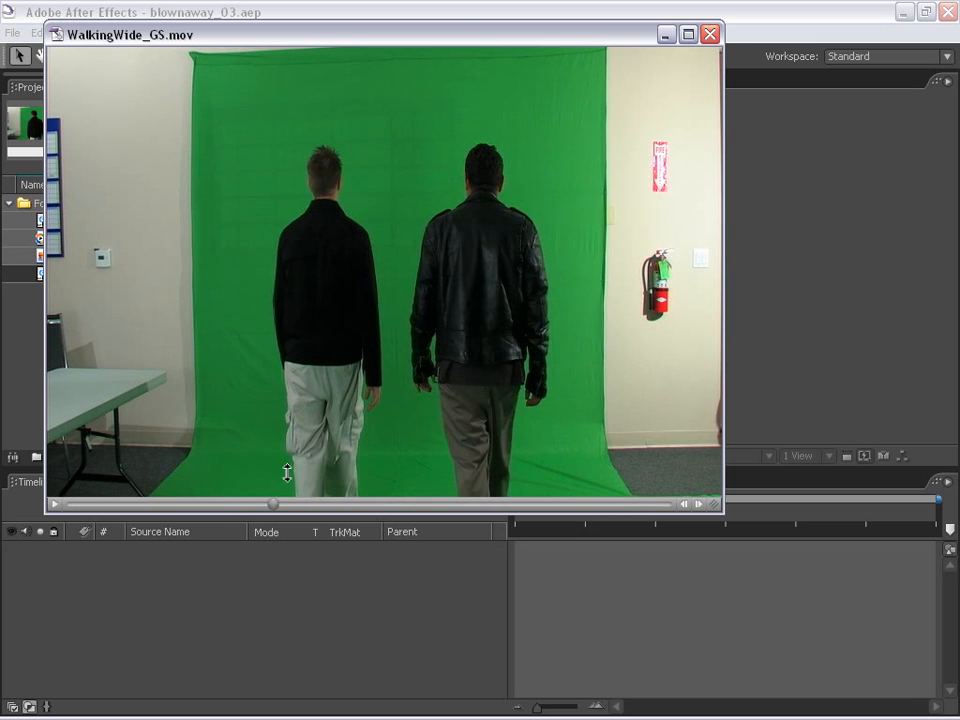
pyautogui.moveTo(292, 507); pyautogui.dragTo(484, 508)
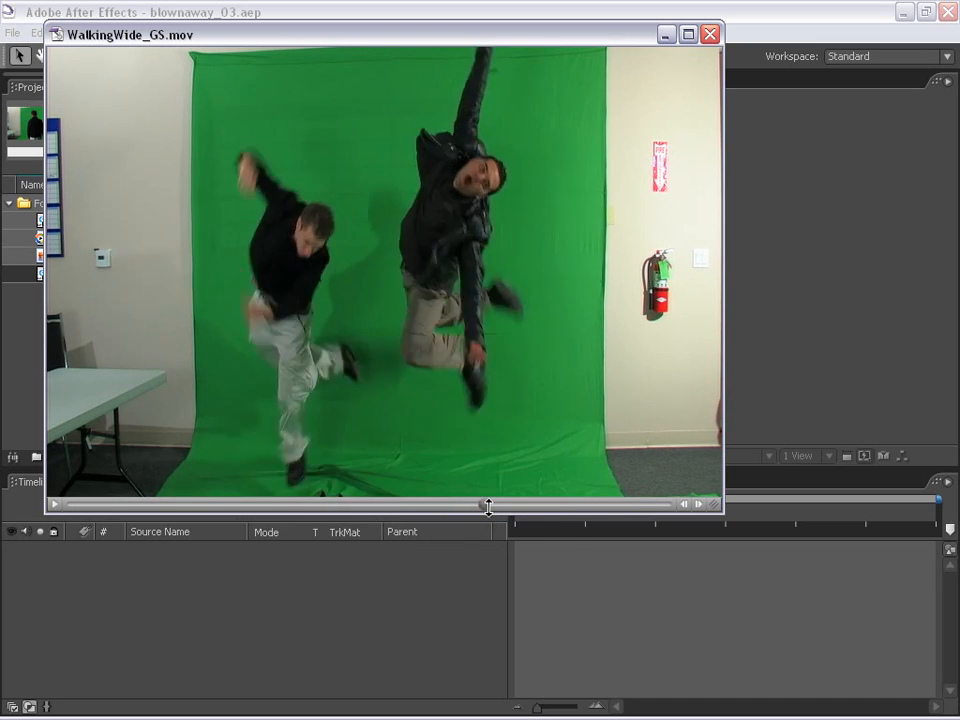
pyautogui.click(185, 372)
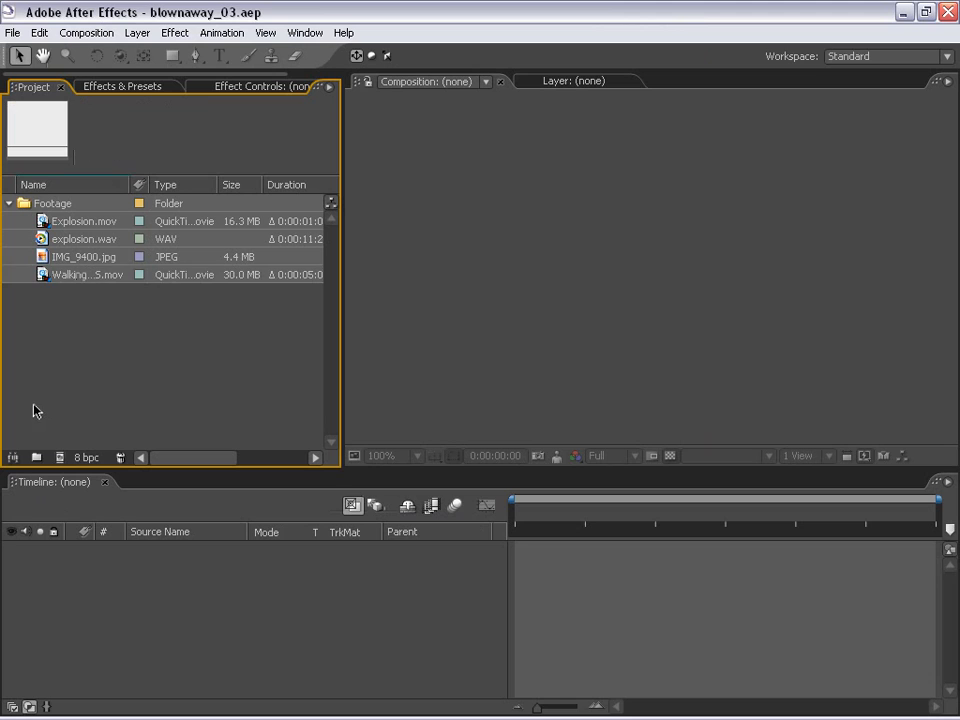
# Create a composition from WalkingWide_GS.mov and apply the Keylight effect to its layer.
pyautogui.moveTo(42, 280); pyautogui.dragTo(531, 289)
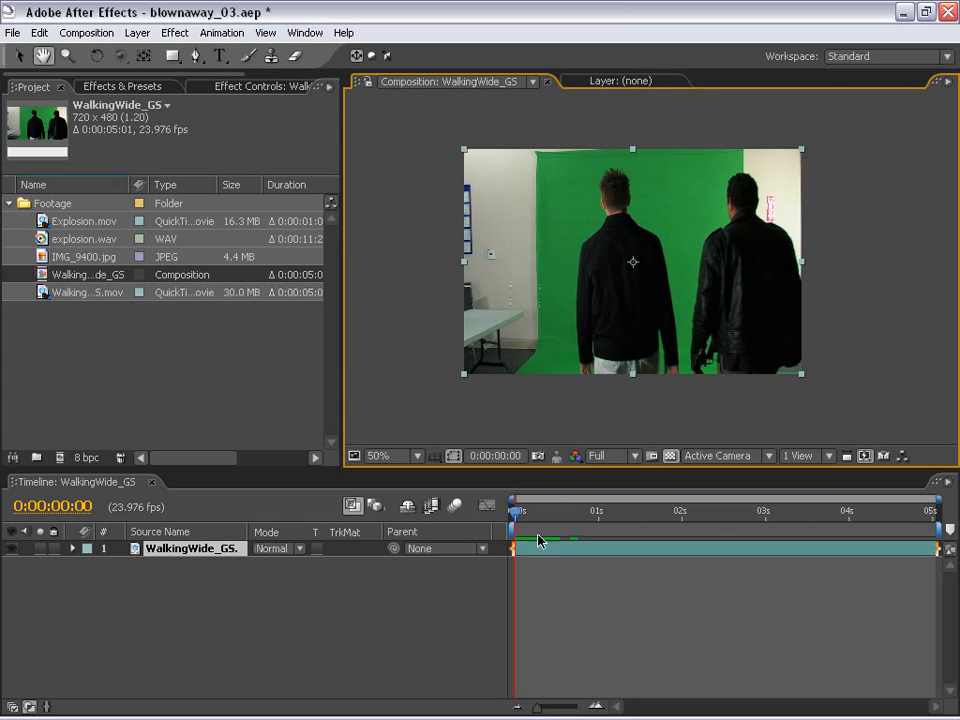
pyautogui.click(184, 32)
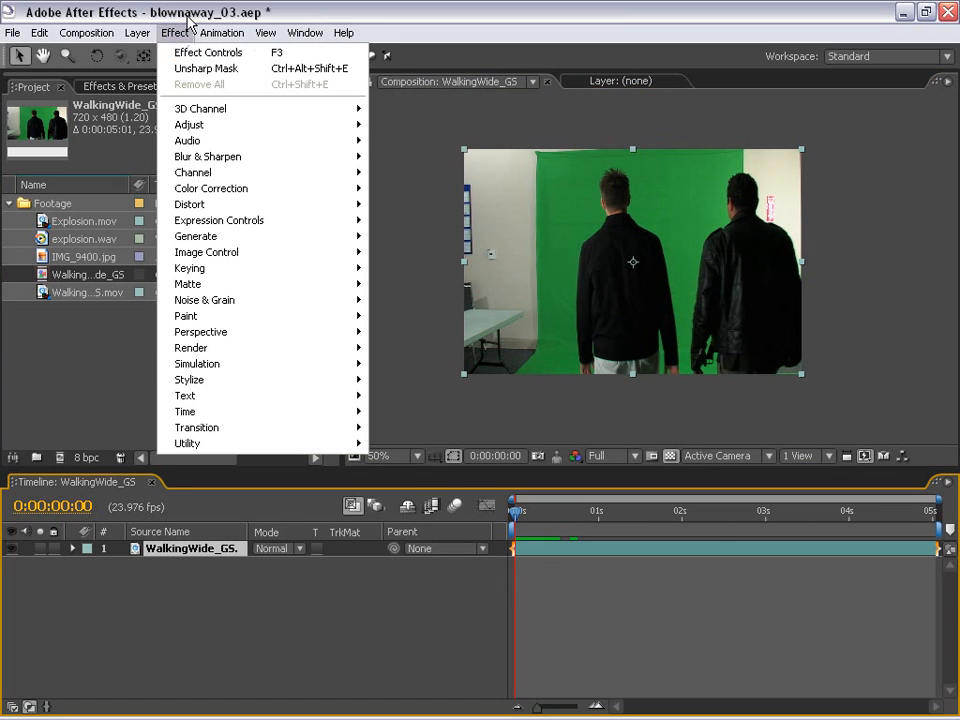
pyautogui.moveTo(193, 270)
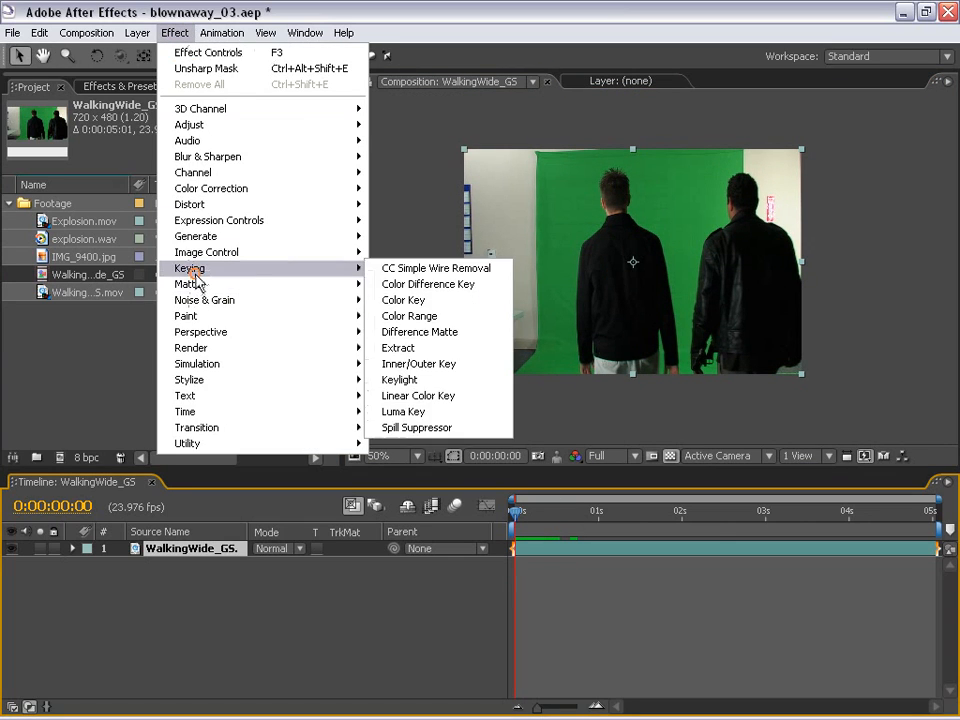
pyautogui.click(400, 380)
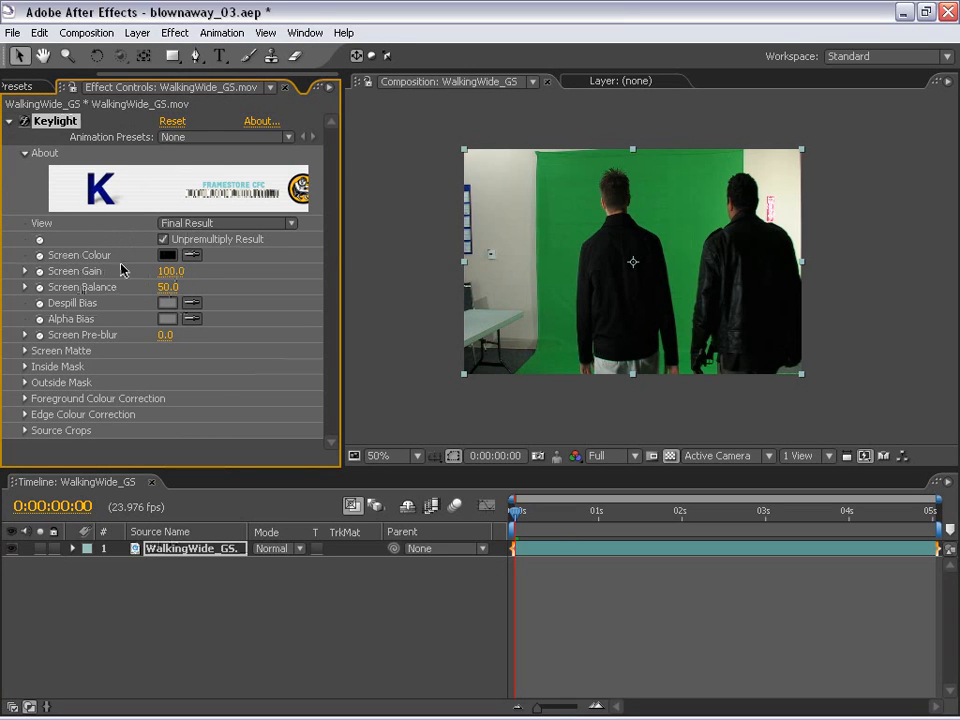
# Sample the green backdrop between the two actors as Keylight's Screen Colour.
pyautogui.click(198, 256)
pyautogui.click(684, 246)
pyautogui.press('.')
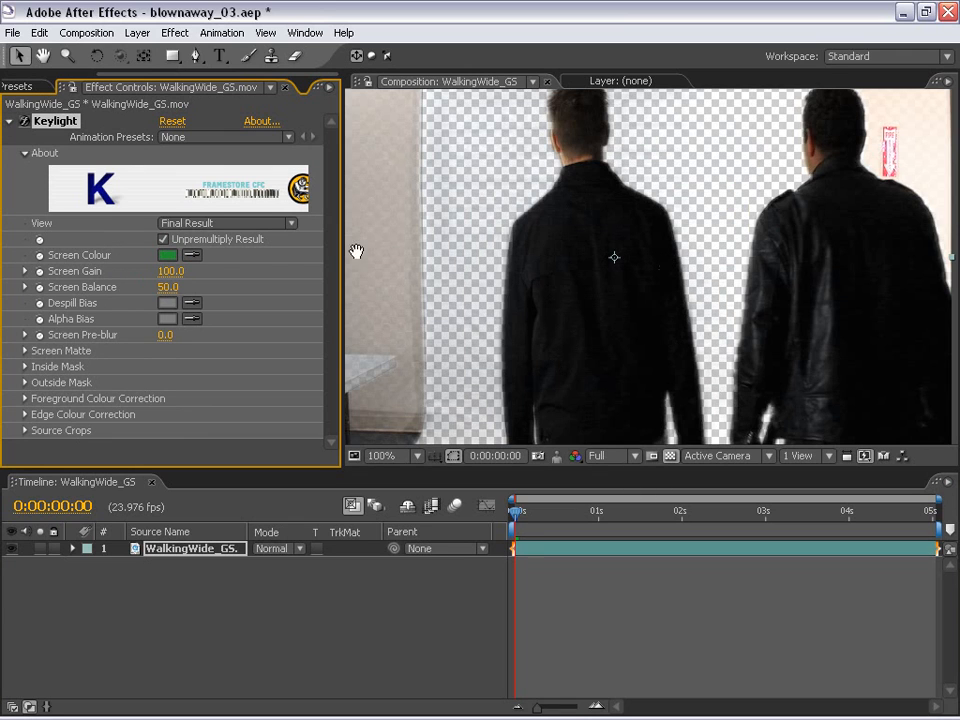
# At 0:00:02:14, set Keylight's Screen Matte values to Clip Black 25 and Clip White 35.
pyautogui.moveTo(603, 519); pyautogui.dragTo(729, 514)
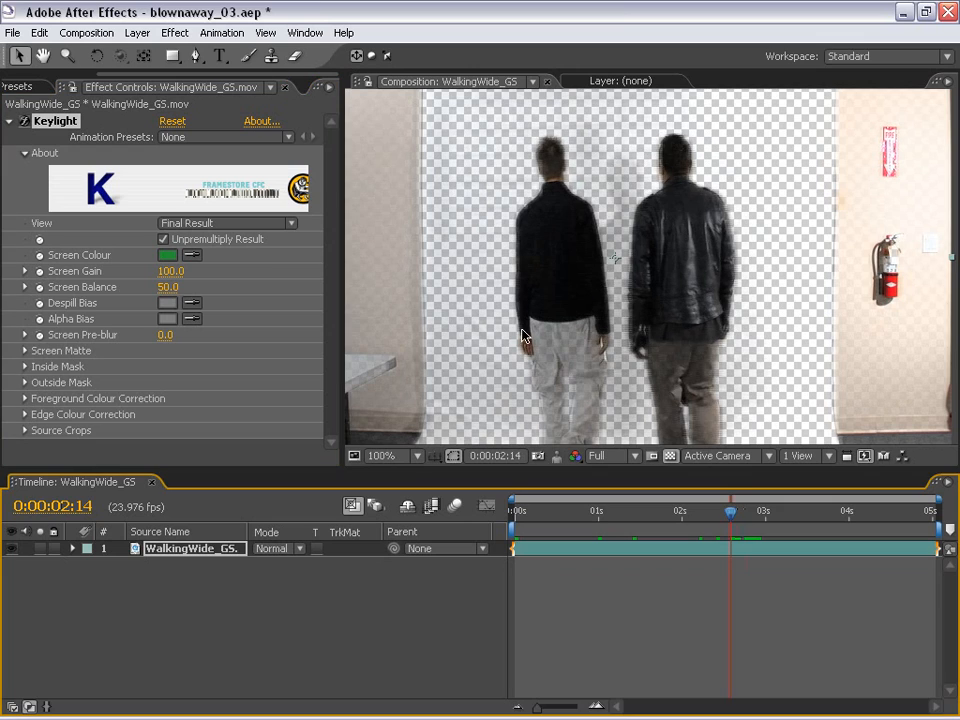
pyautogui.click(23, 352)
pyautogui.scroll(-3, 186, 285)
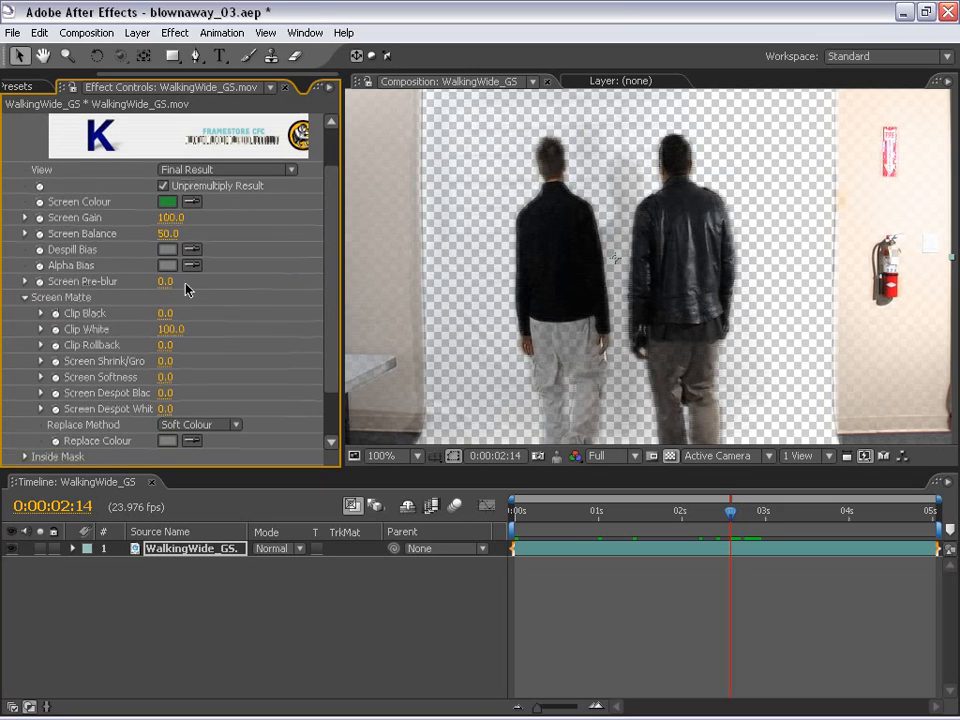
pyautogui.click(160, 314)
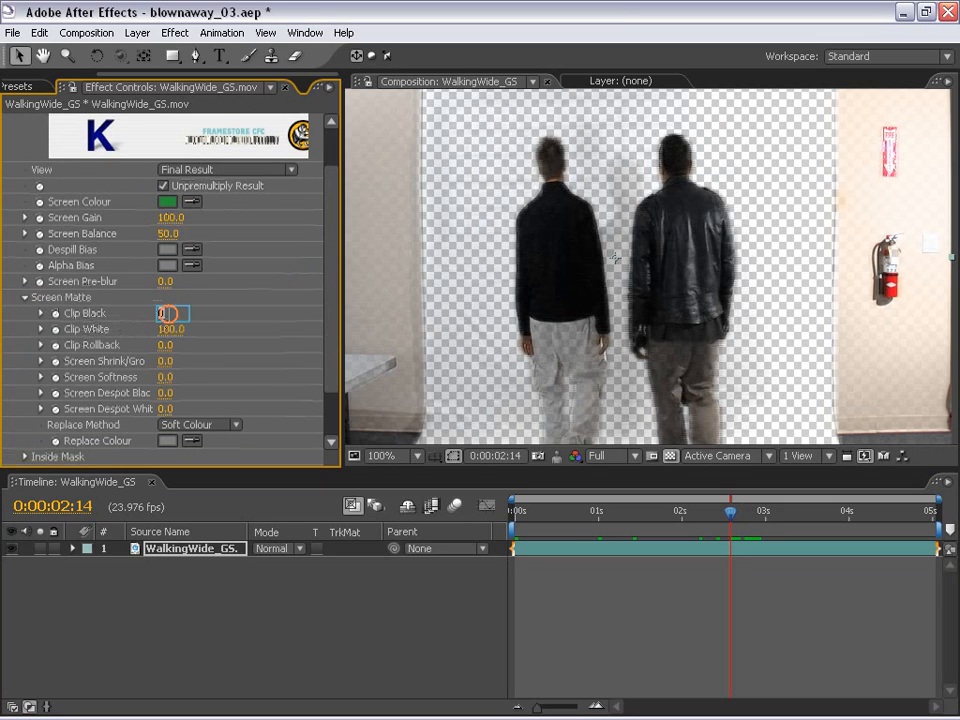
pyautogui.write('25')
pyautogui.press('Return')
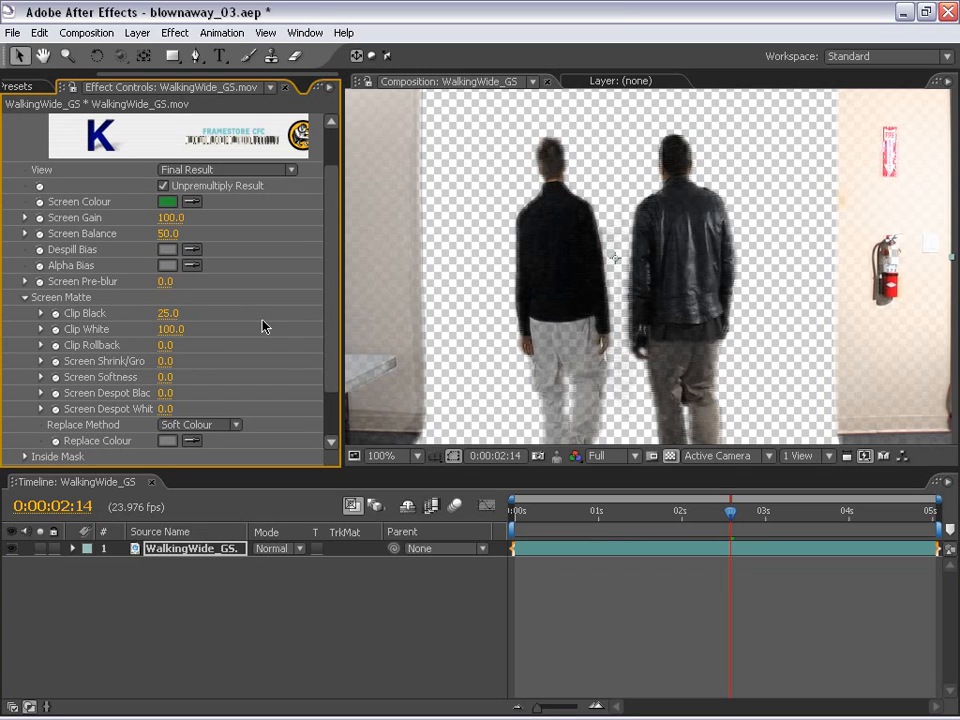
pyautogui.click(174, 328)
pyautogui.write('35')
pyautogui.press('Return')
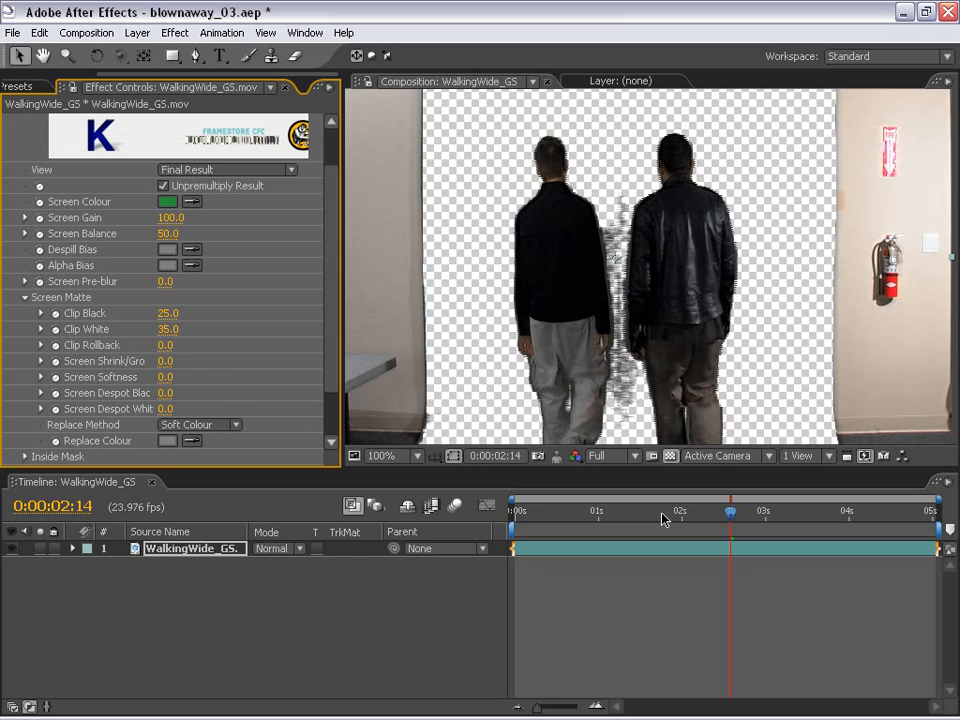
# Try adjusting the Screen Matte clip values at 0:00:03:07 and undo the change.
pyautogui.moveTo(738, 520); pyautogui.dragTo(790, 518)
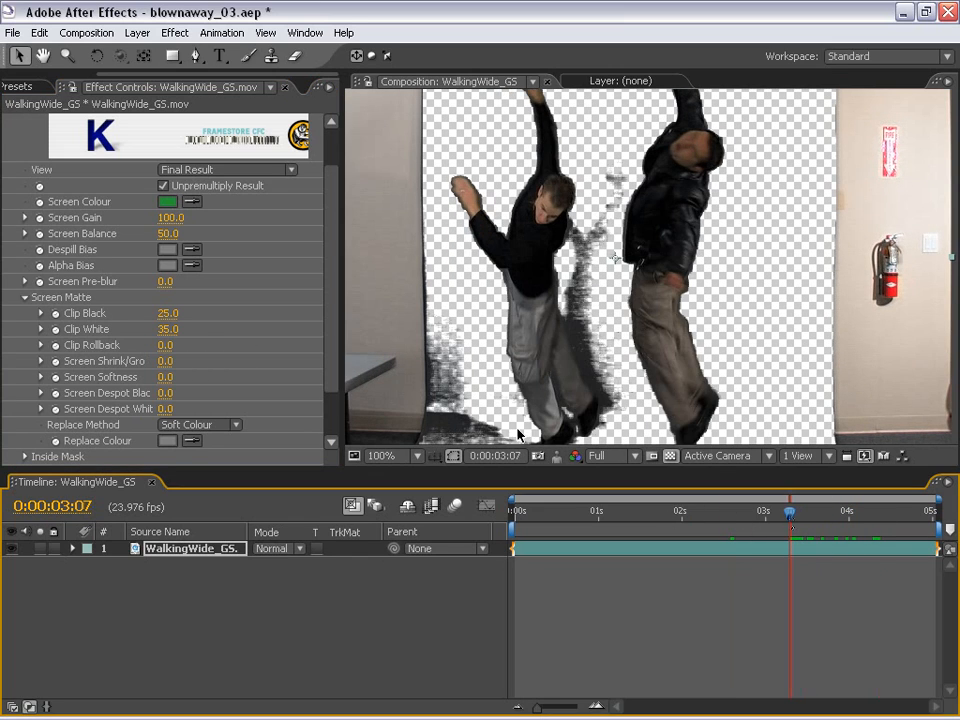
pyautogui.moveTo(170, 330); pyautogui.dragTo(172, 315)
pyautogui.hotkey('ctrl', 'z')
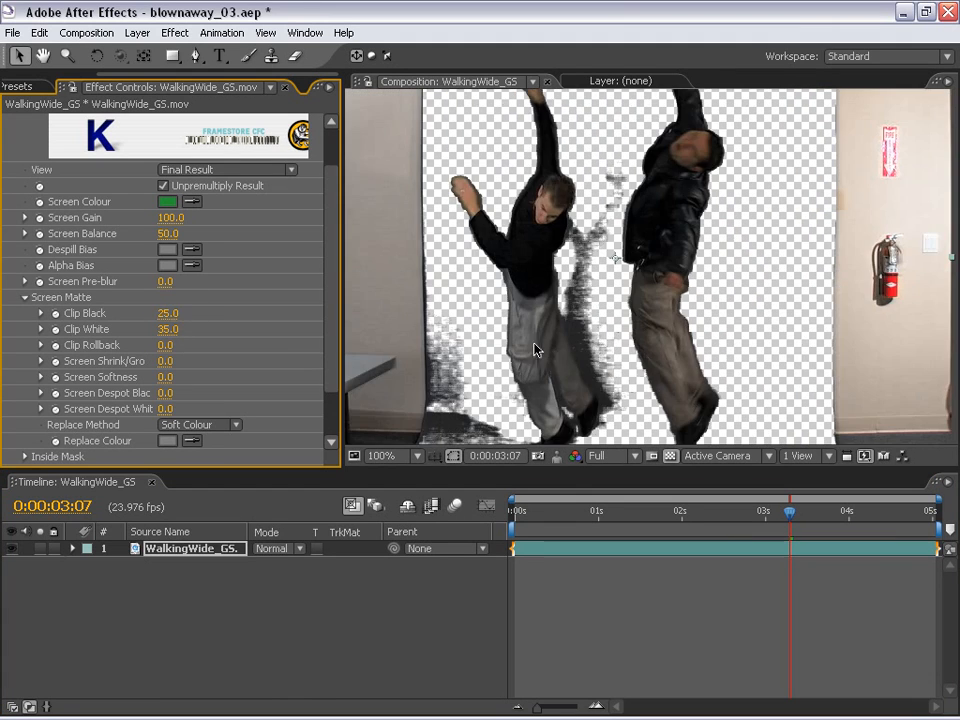
# Examine the shadows in the unkeyed footage from 0:00:03:01 to 0:00:03:08 with Keylight switched off, and switch it back on.
pyautogui.scroll(3, 332, 274)
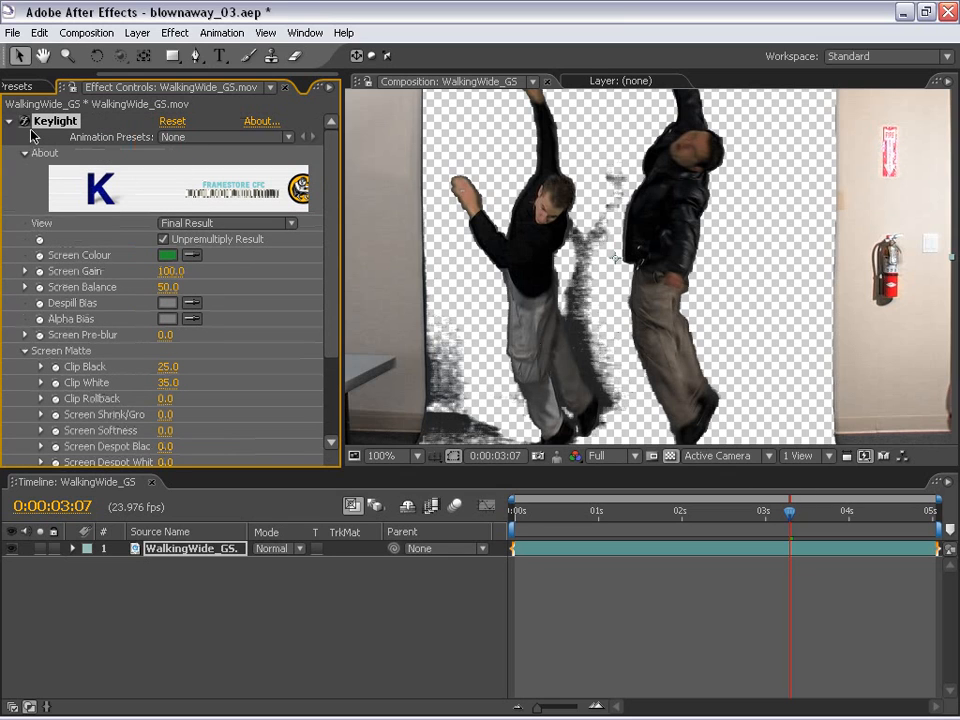
pyautogui.click(25, 120)
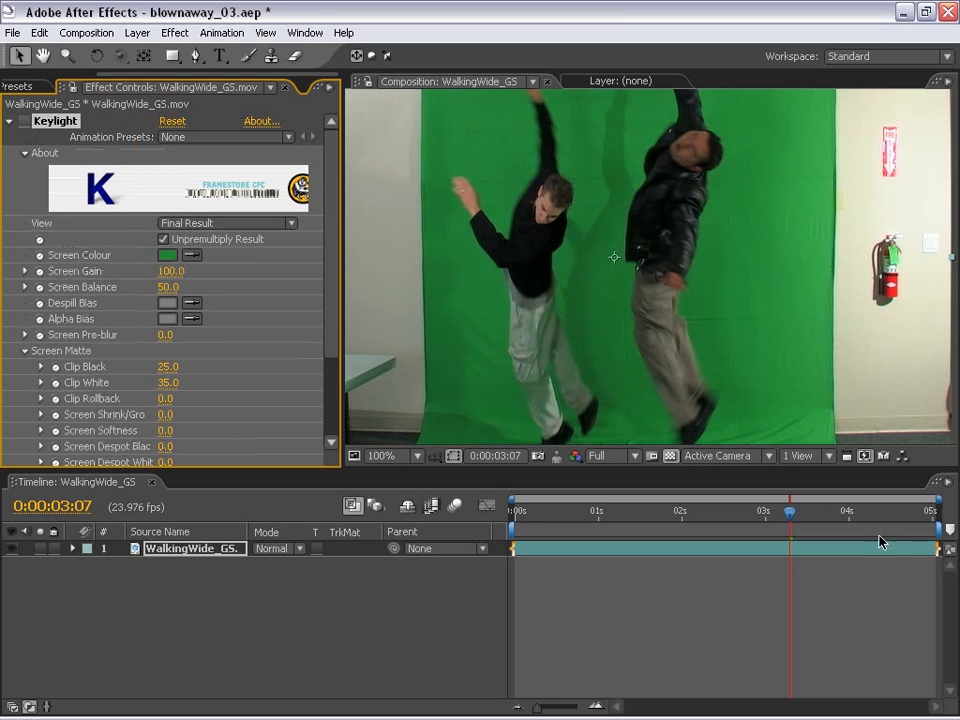
pyautogui.moveTo(789, 516); pyautogui.dragTo(768, 516)
pyautogui.moveTo(610, 443); pyautogui.dragTo(590, 389)
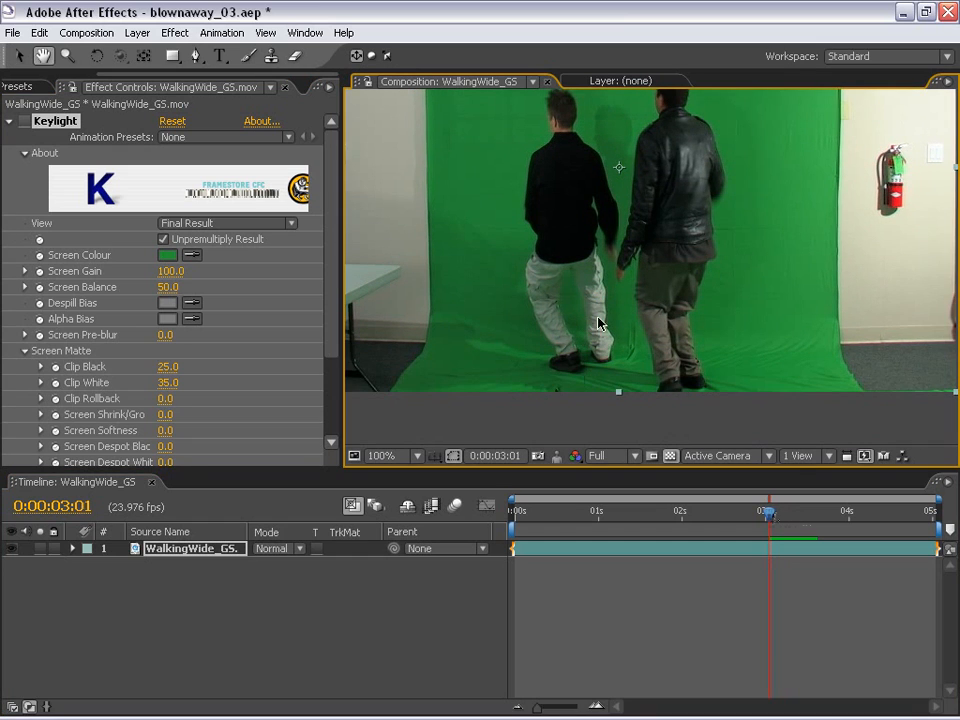
pyautogui.moveTo(633, 271); pyautogui.dragTo(643, 294)
pyautogui.scroll(-2, 643, 294)
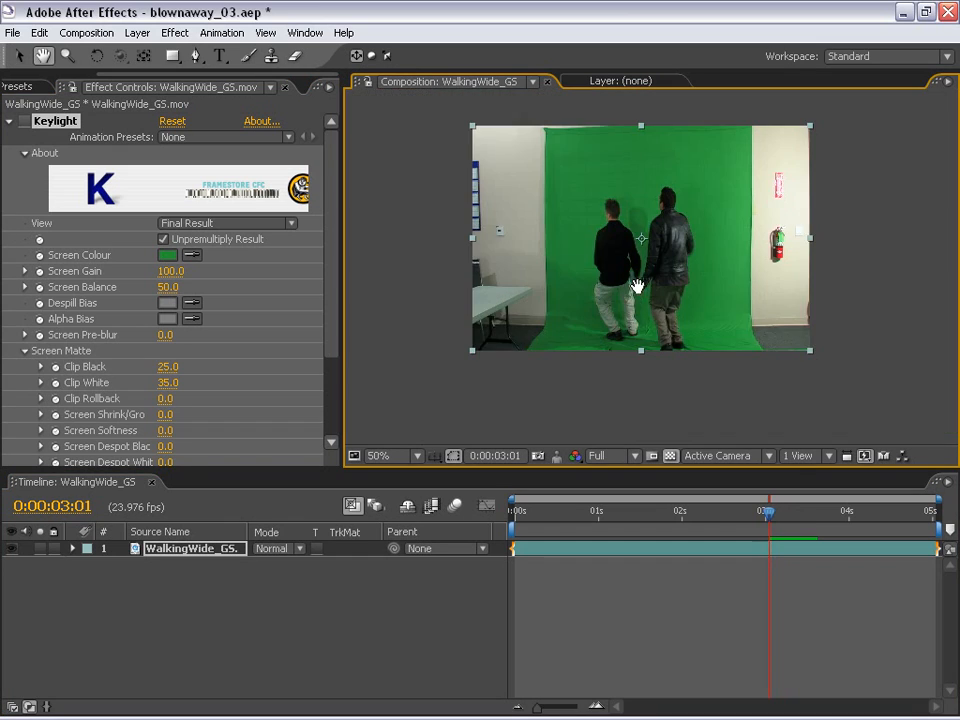
pyautogui.scroll(2, 653, 306)
pyautogui.click(775, 473)
pyautogui.press('space')
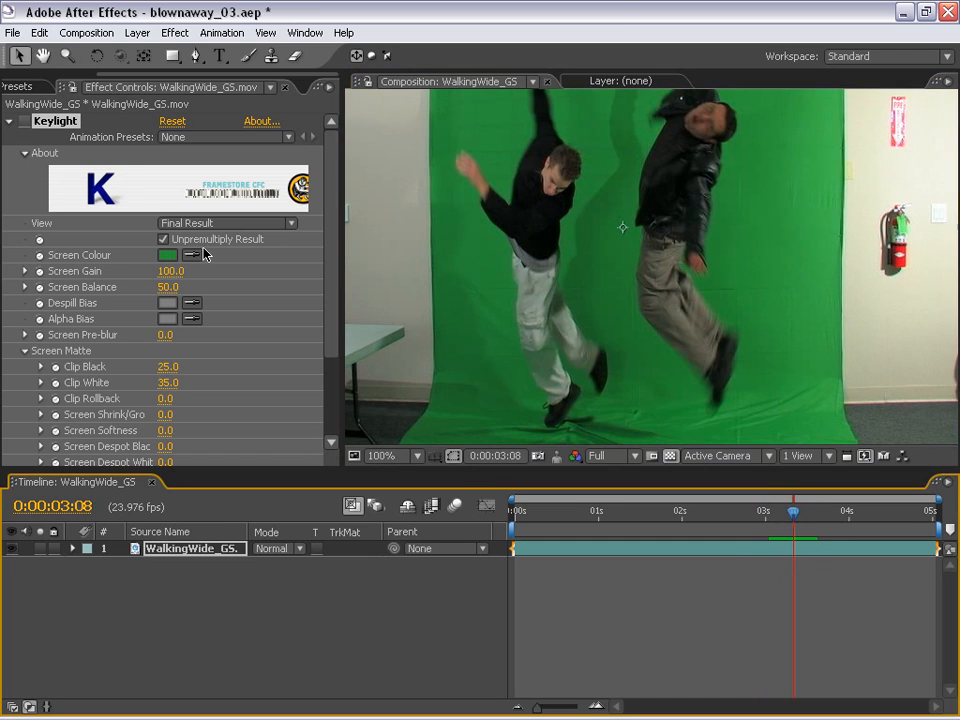
pyautogui.click(25, 121)
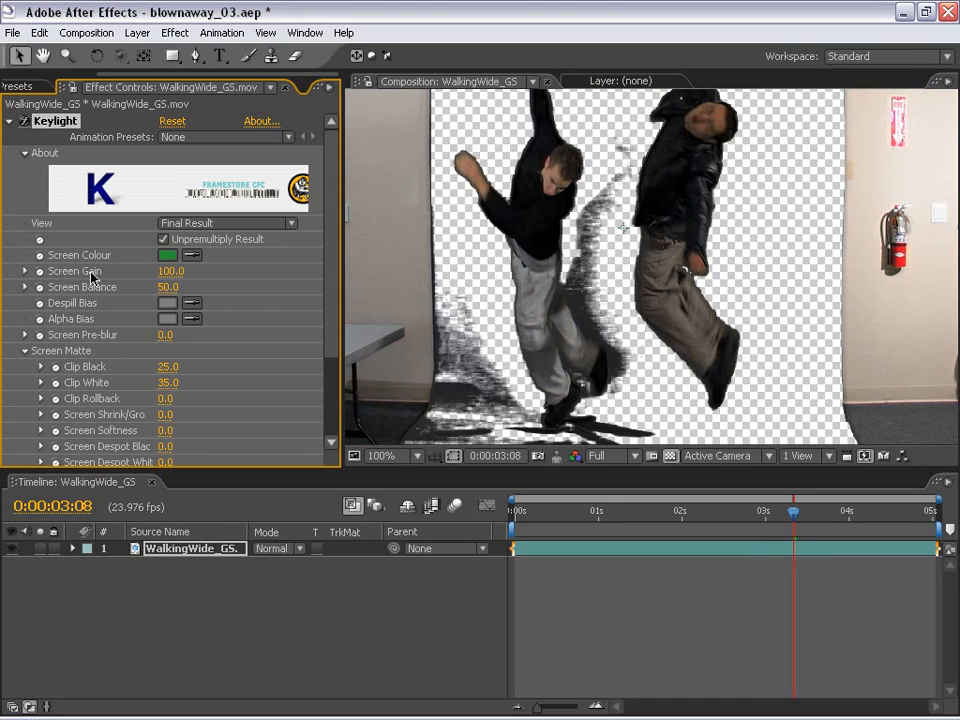
# Set Keylight's Screen Gain to 115 and Screen Pre-blur to 2.5.
pyautogui.click(170, 271)
pyautogui.write('115')
pyautogui.press('Return')
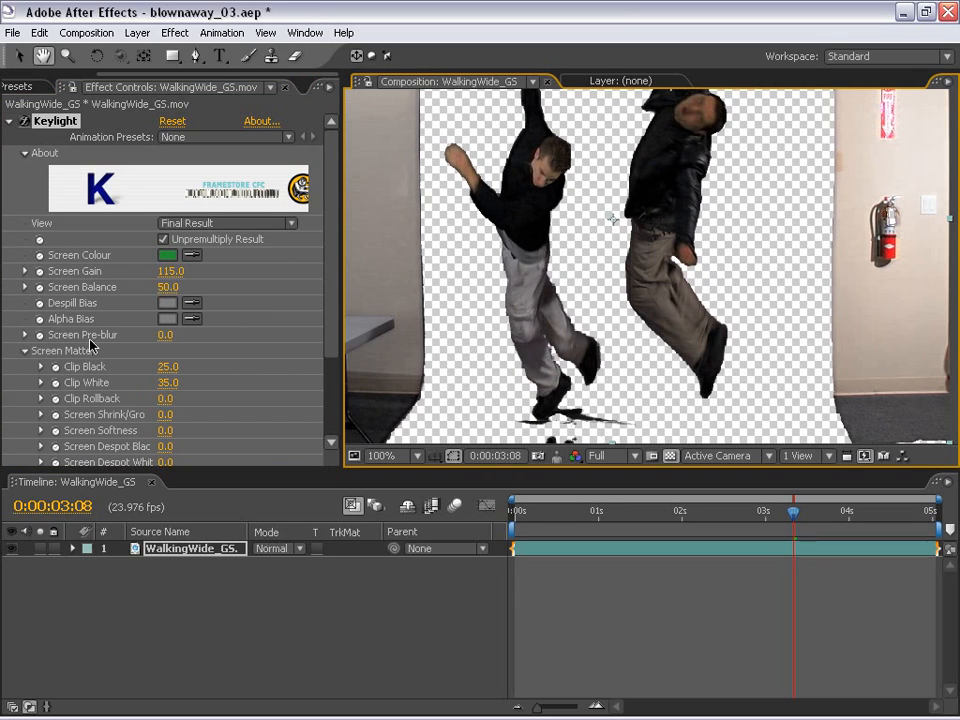
pyautogui.click(167, 335)
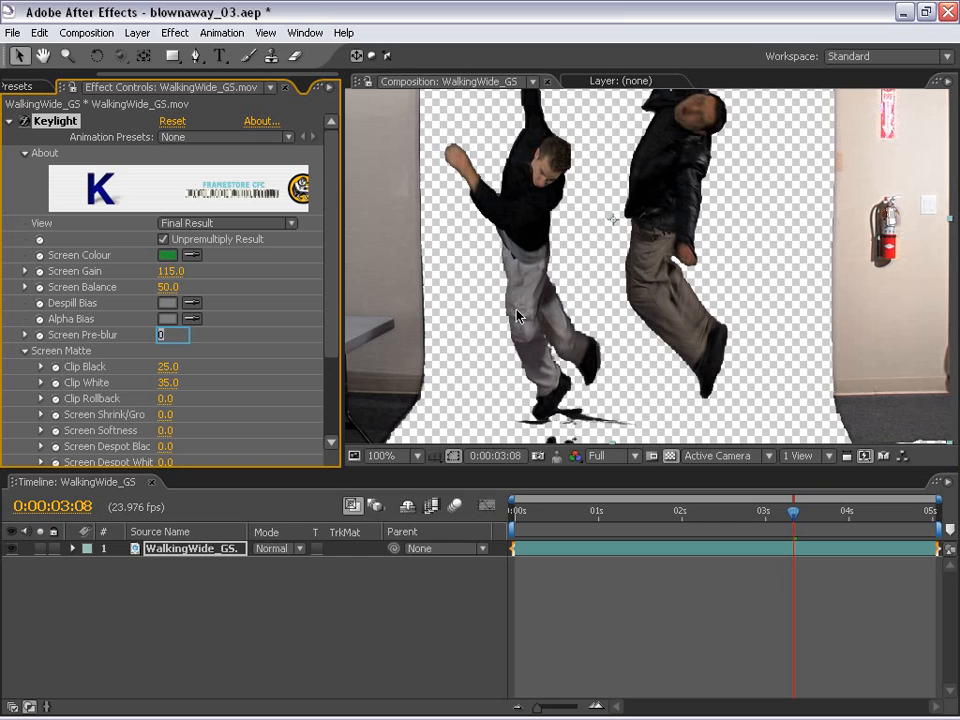
pyautogui.press('Return')
# Turn off the composition's transparency grid and inspect the actors' keyed edges against black at 200% zoom.
pyautogui.moveTo(583, 315); pyautogui.dragTo(502, 368)
pyautogui.scroll(1, 575, 330)
pyautogui.click(668, 456)
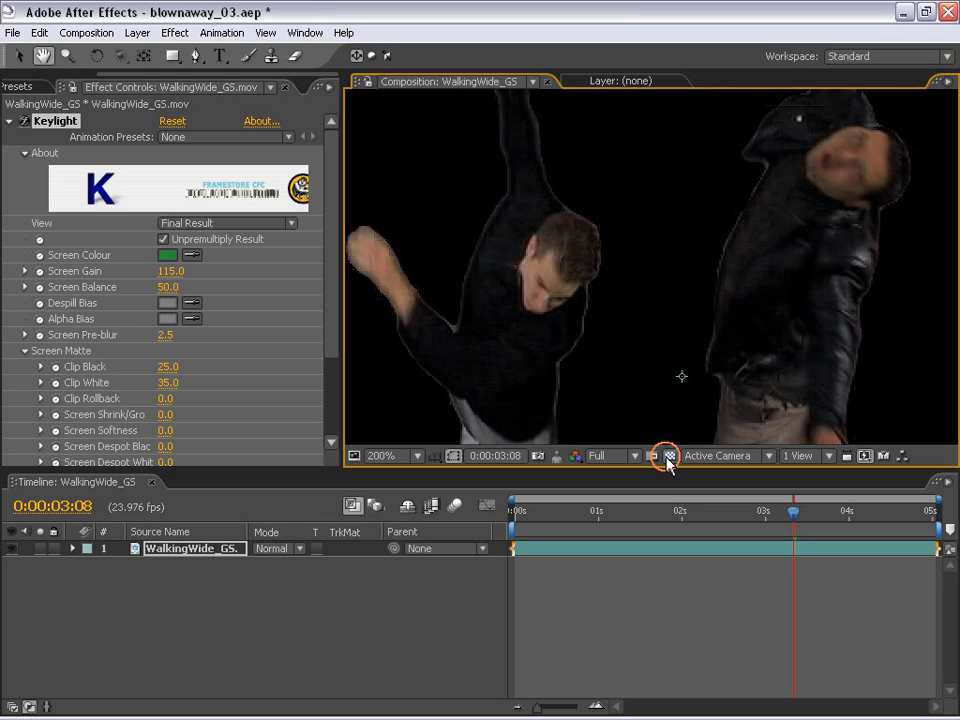
pyautogui.moveTo(583, 349); pyautogui.dragTo(553, 353)
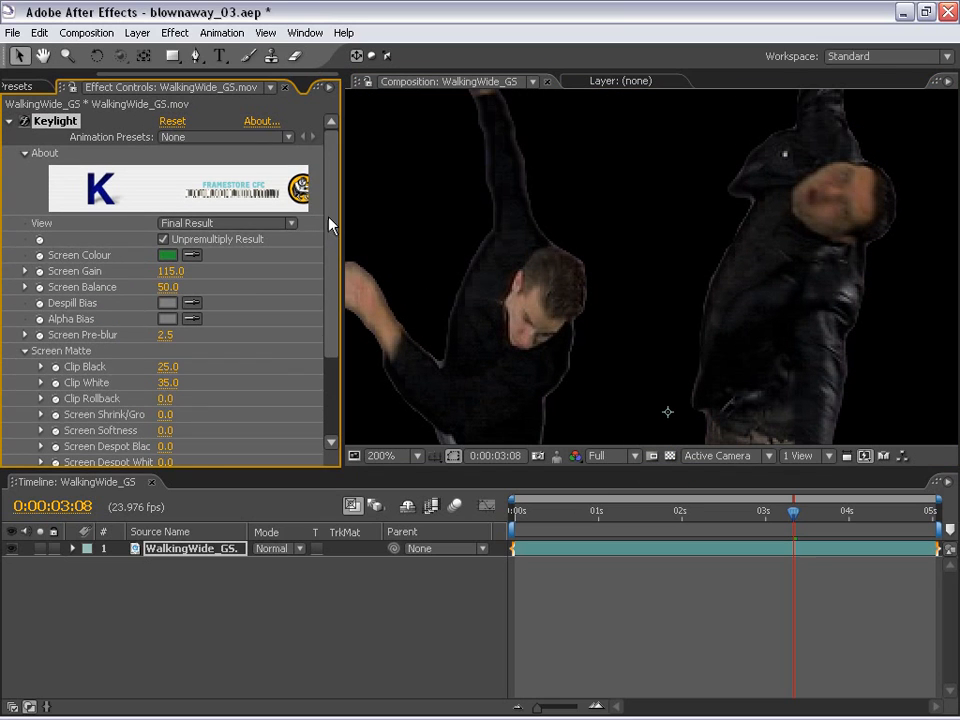
# Set the Screen Matte's Replace Method to Hard Colour and its Replace Colour to a very dark green-grey.
pyautogui.moveTo(332, 223); pyautogui.dragTo(332, 300)
pyautogui.click(190, 362)
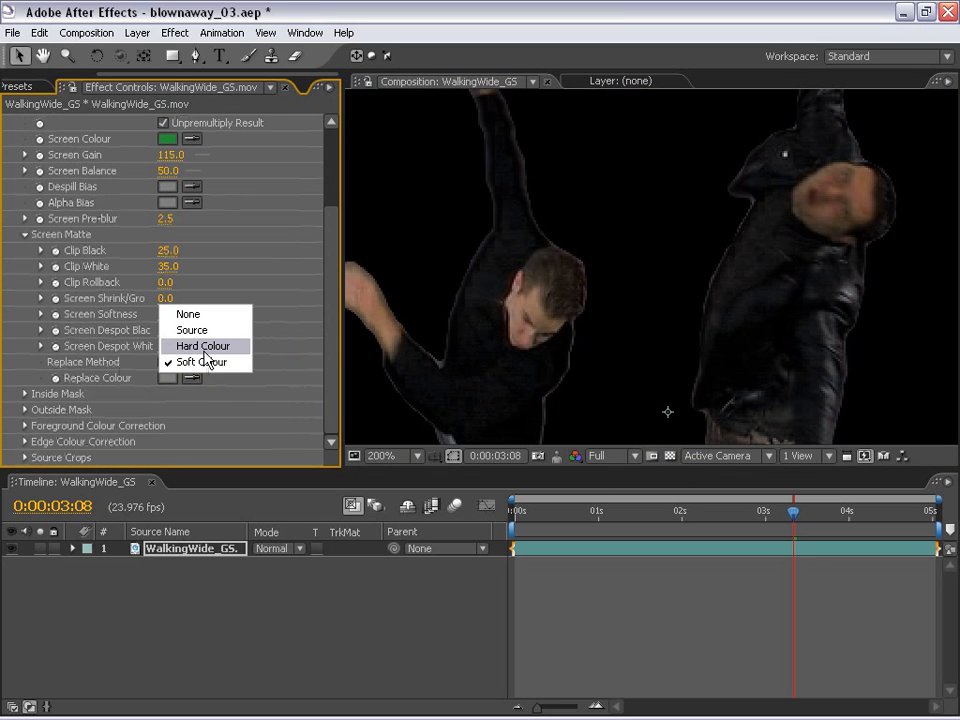
pyautogui.click(202, 346)
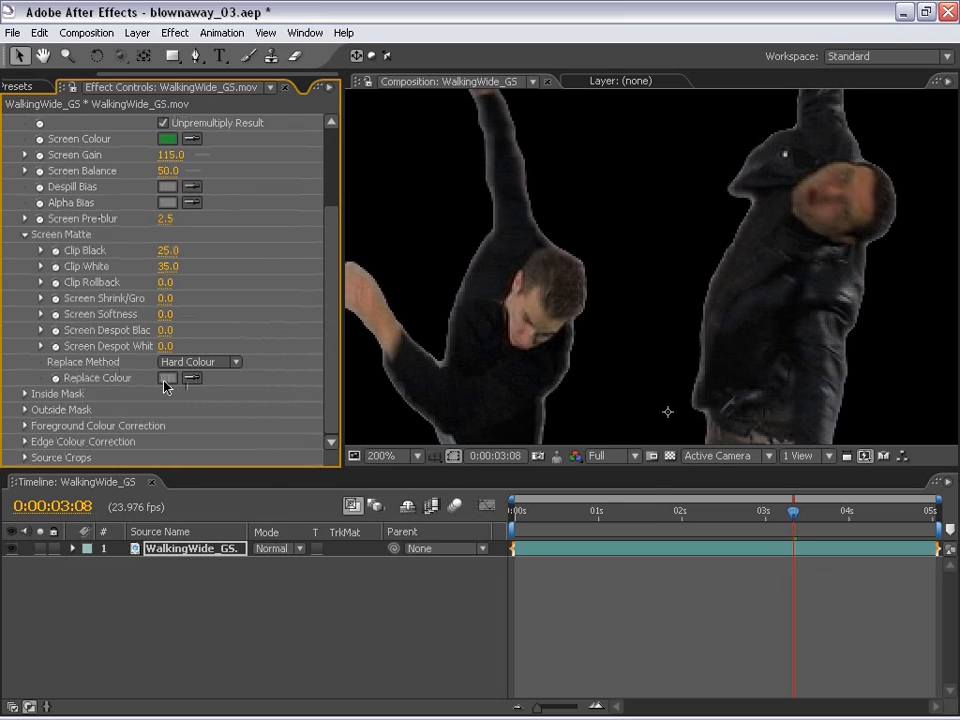
pyautogui.click(166, 378)
pyautogui.click(452, 408)
pyautogui.click(271, 436)
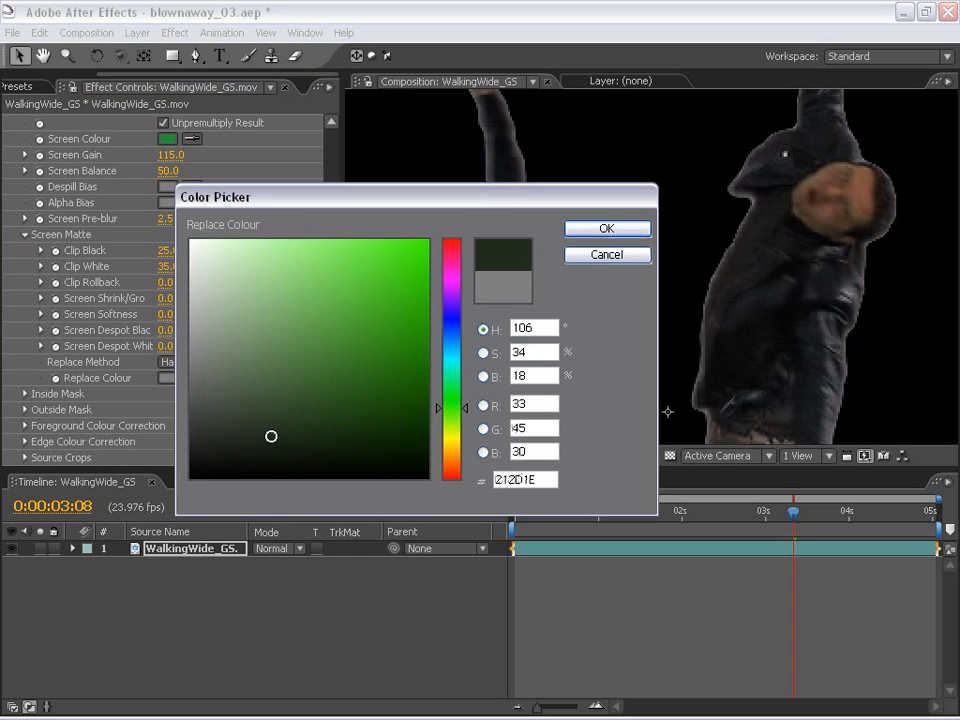
pyautogui.moveTo(271, 436); pyautogui.dragTo(274, 429)
pyautogui.click(604, 229)
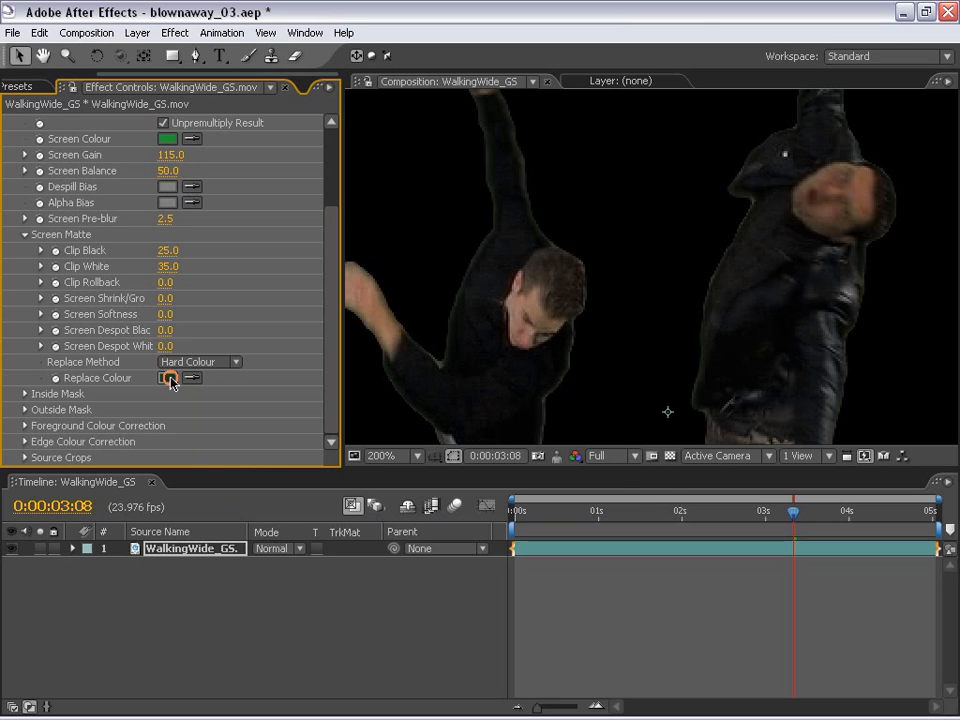
pyautogui.click(168, 379)
pyautogui.click(257, 441)
pyautogui.click(590, 229)
# Set the Screen Matte's Screen Shrink/Grow to -1 and Screen Softness to 0.4.
pyautogui.click(162, 298)
pyautogui.write('-1')
pyautogui.press('Return')
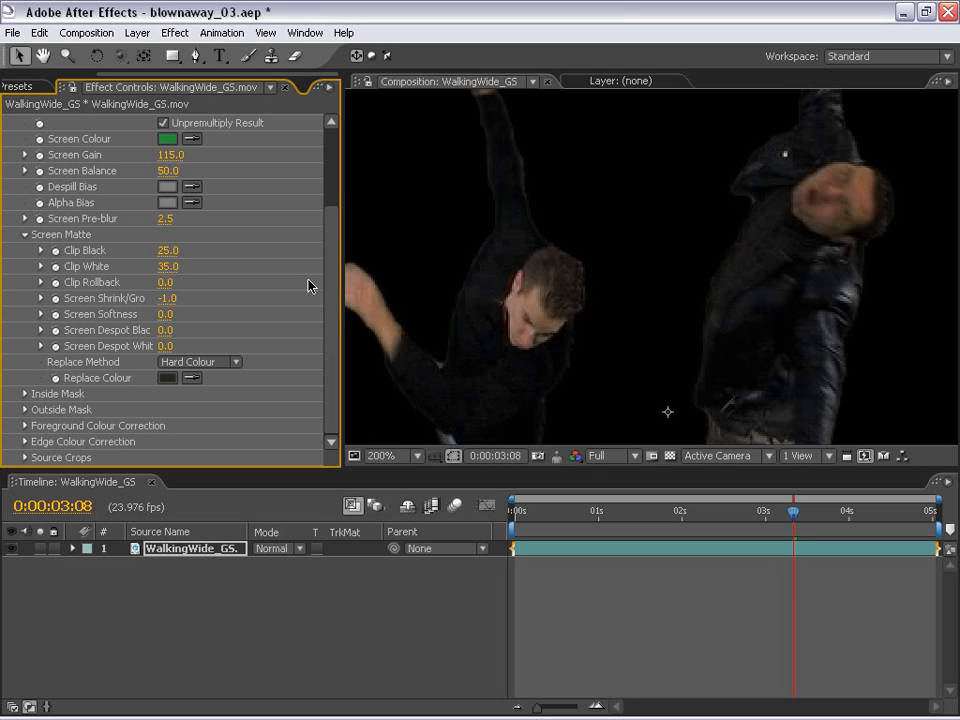
pyautogui.moveTo(629, 341); pyautogui.dragTo(570, 112)
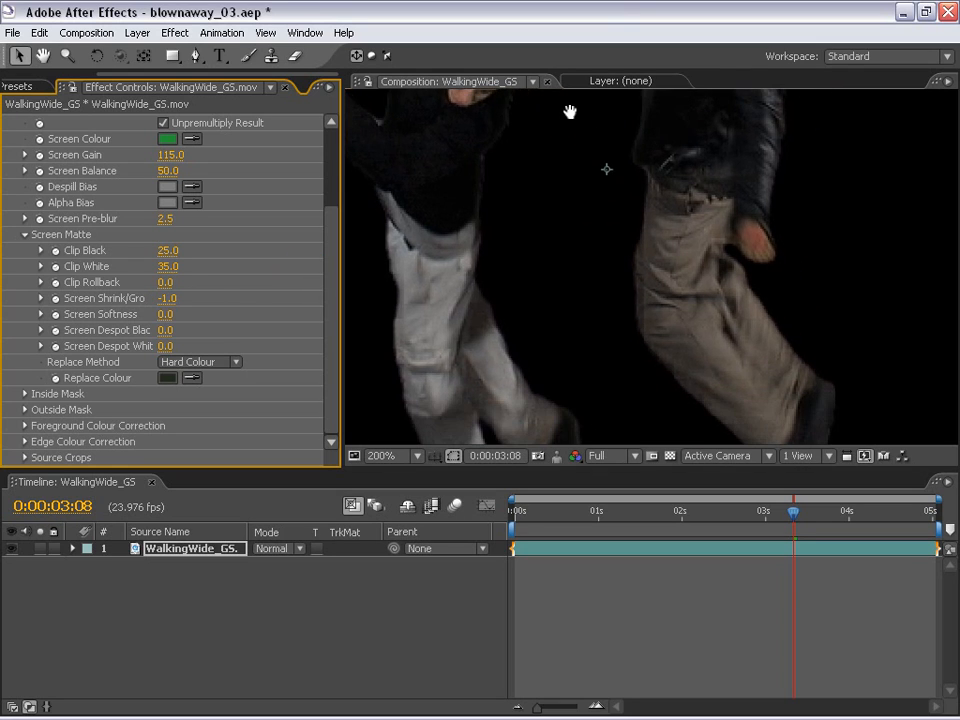
pyautogui.press('h')
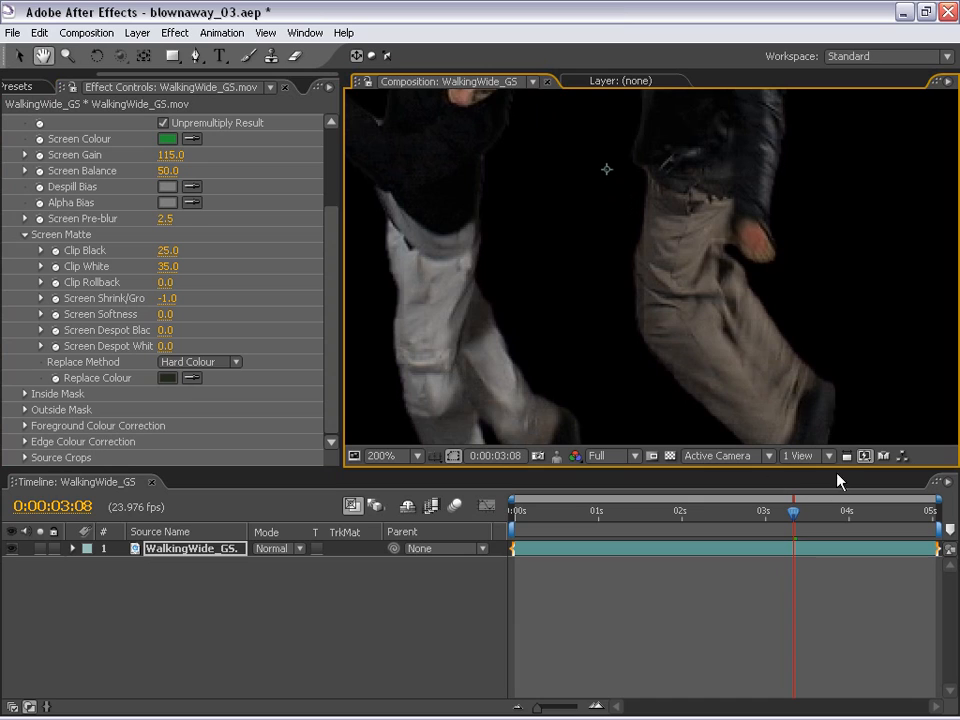
pyautogui.moveTo(507, 346); pyautogui.dragTo(608, 316)
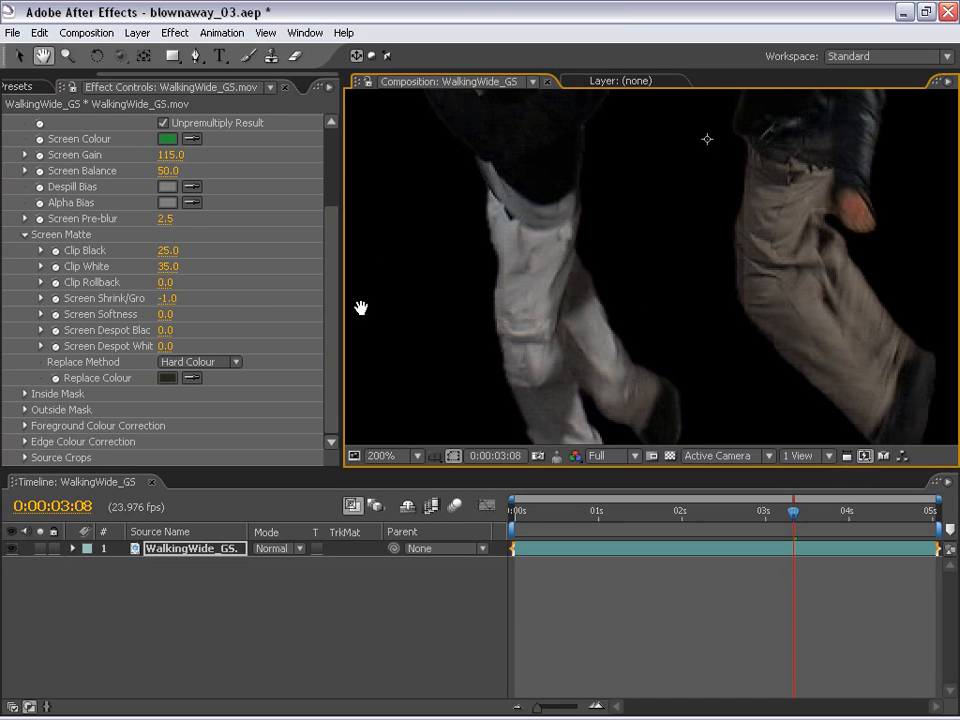
pyautogui.click(165, 316)
pyautogui.press('Return')
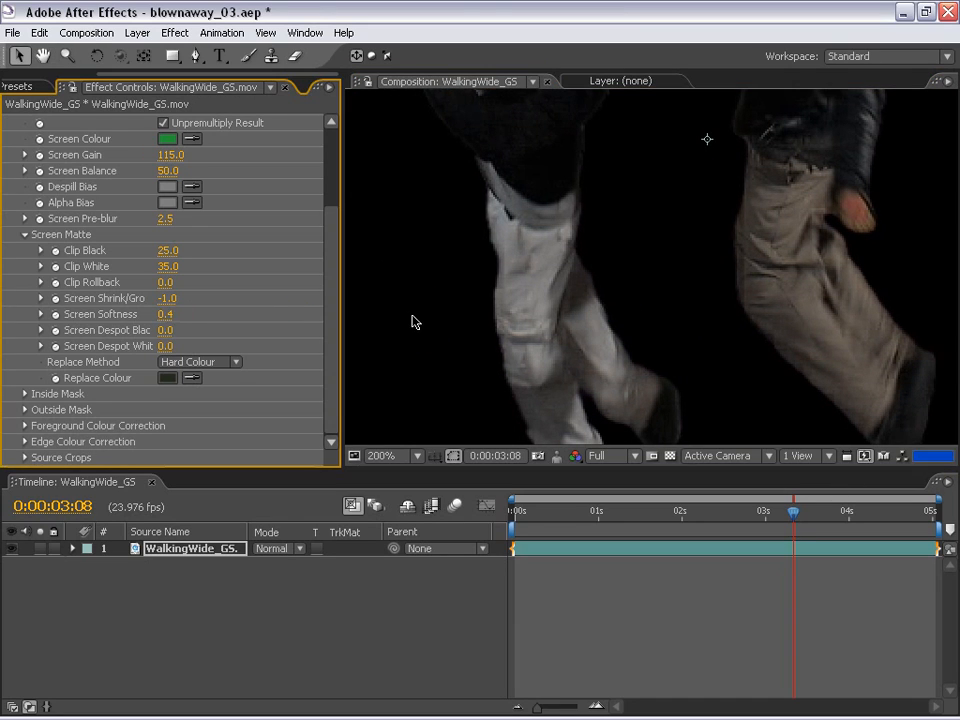
# Inspect the whole keyed frame at 0:00:01:21 for leftover room surroundings outside the green-screen area.
pyautogui.press(',')
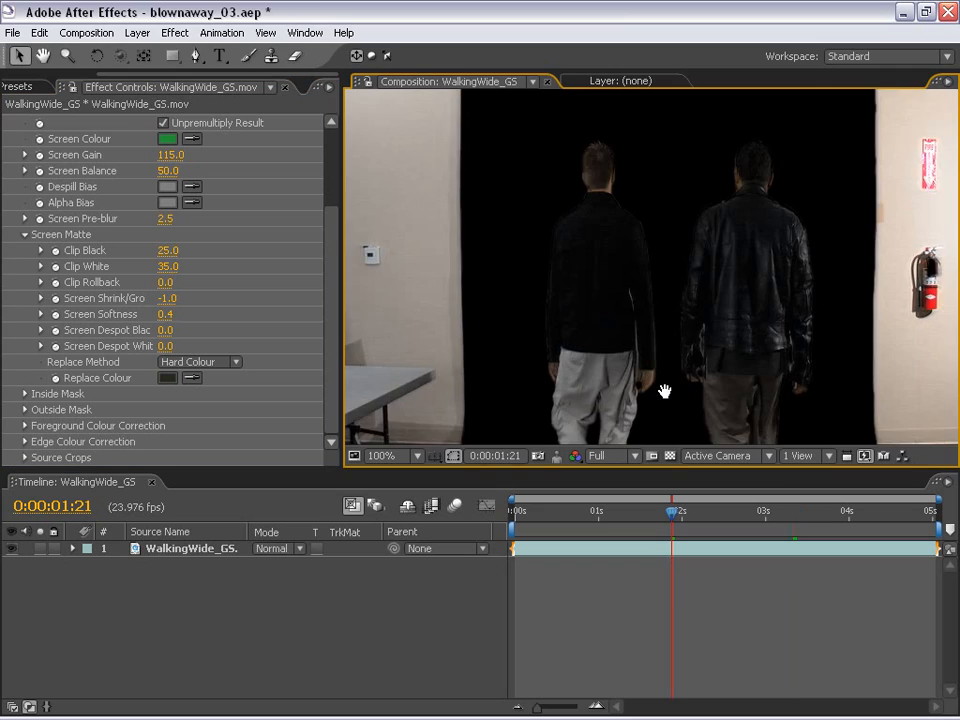
pyautogui.moveTo(664, 390); pyautogui.dragTo(596, 332)
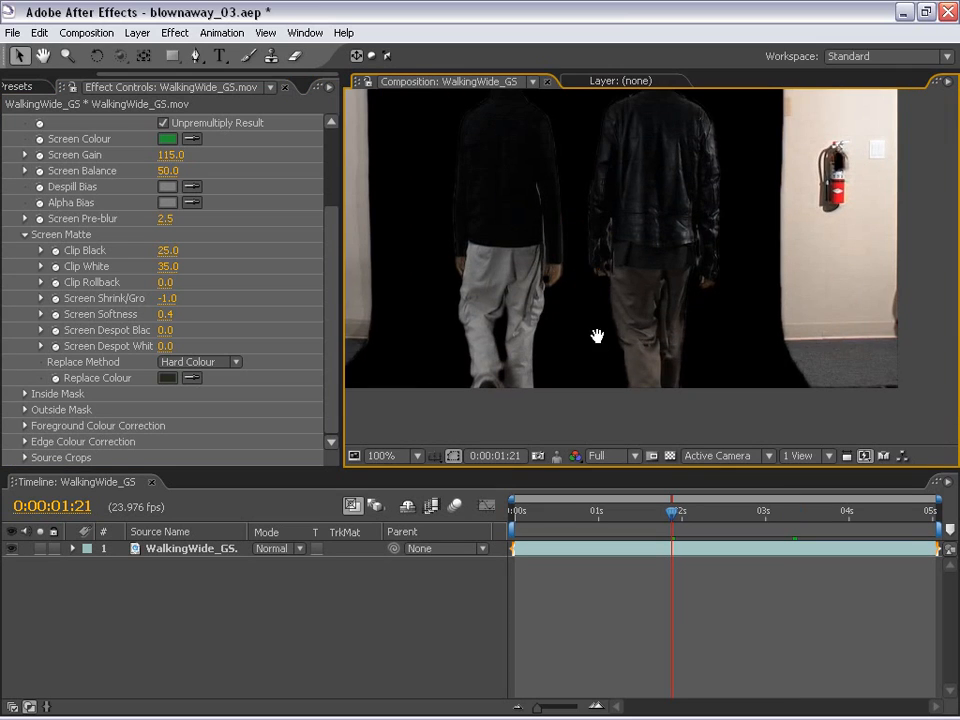
pyautogui.scroll(-2, 609, 270)
pyautogui.press('`')
pyautogui.press('`')
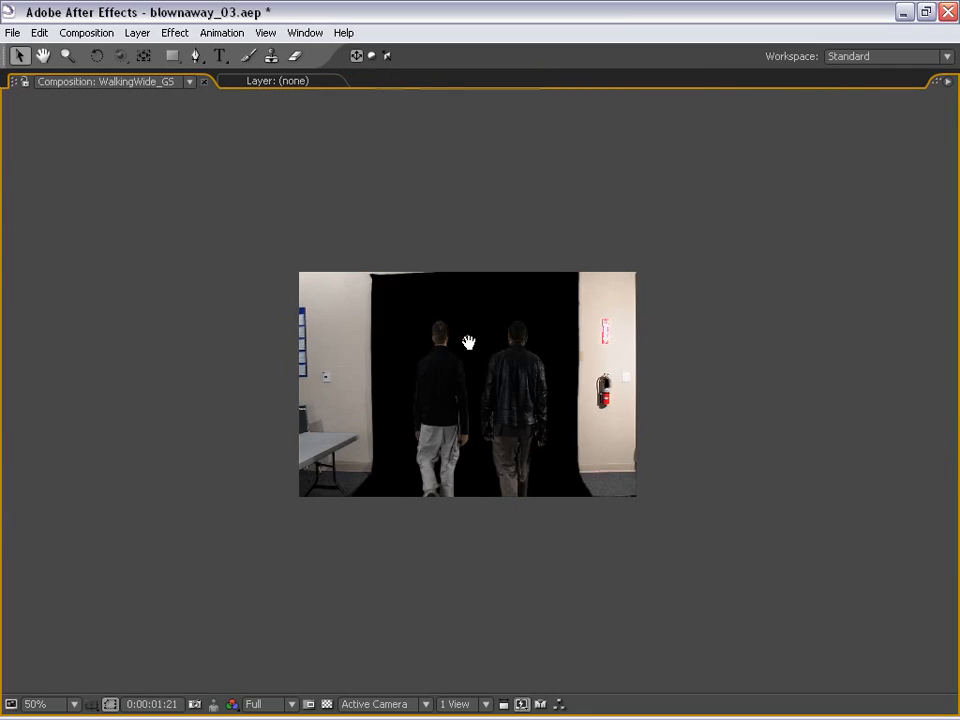
pyautogui.scroll(2, 467, 338)
pyautogui.moveTo(508, 392); pyautogui.dragTo(495, 456)
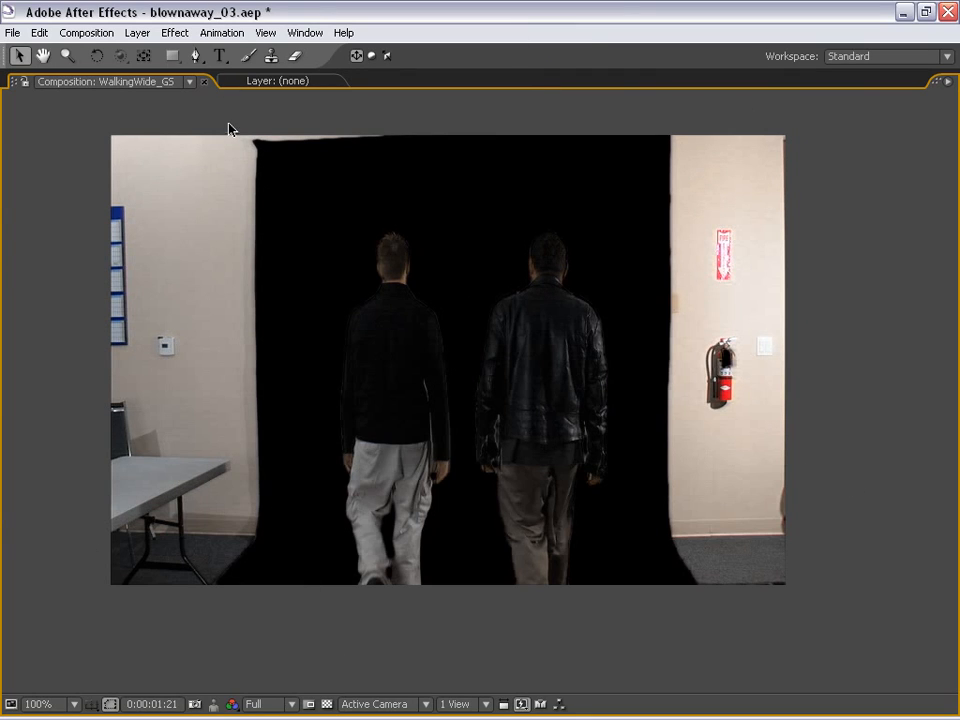
# At 0:00:03:09, draw a closed Pen-tool mask around both actors, following just inside the green screen's outline to cut away the room.
pyautogui.click(196, 60)
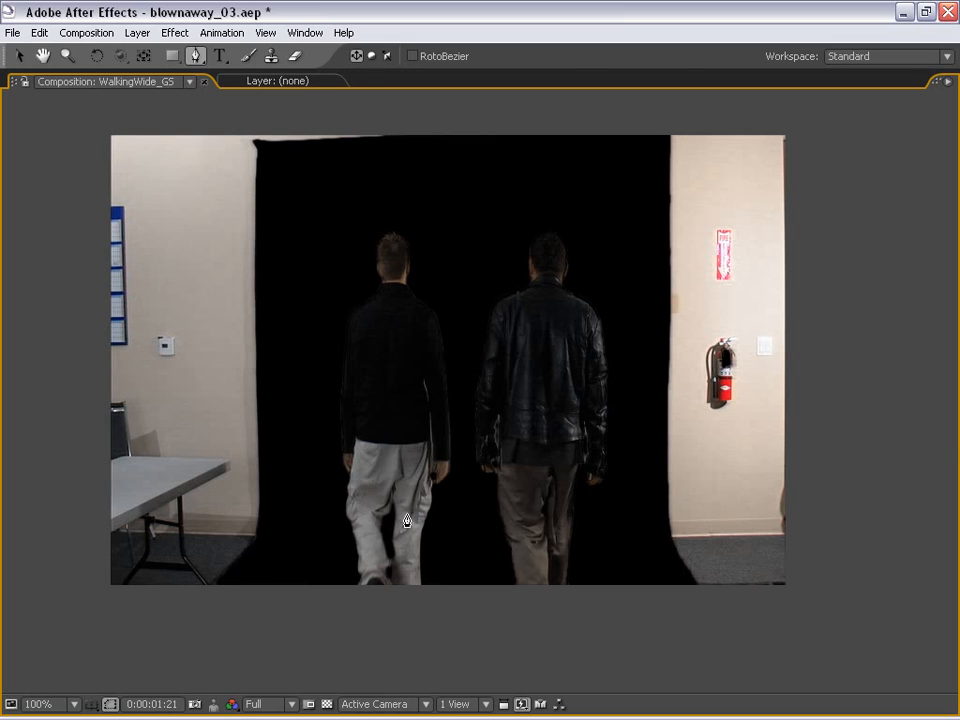
pyautogui.press('`')
pyautogui.moveTo(669, 510); pyautogui.dragTo(794, 519)
pyautogui.press('`')
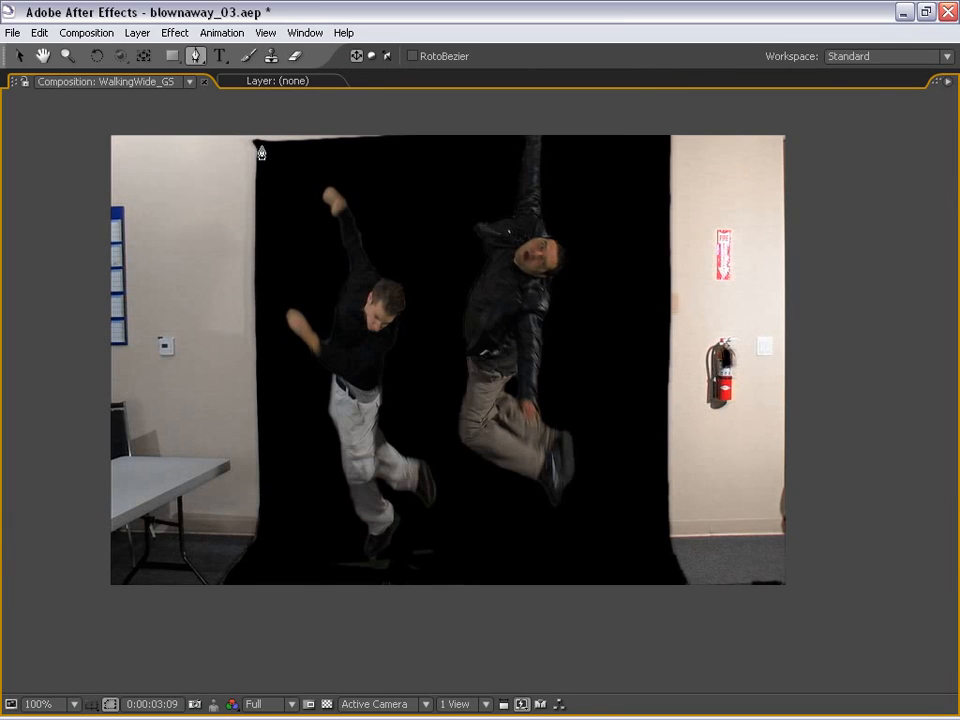
pyautogui.hotkey('ctrl', 'a')
pyautogui.click(259, 146)
pyautogui.click(264, 516)
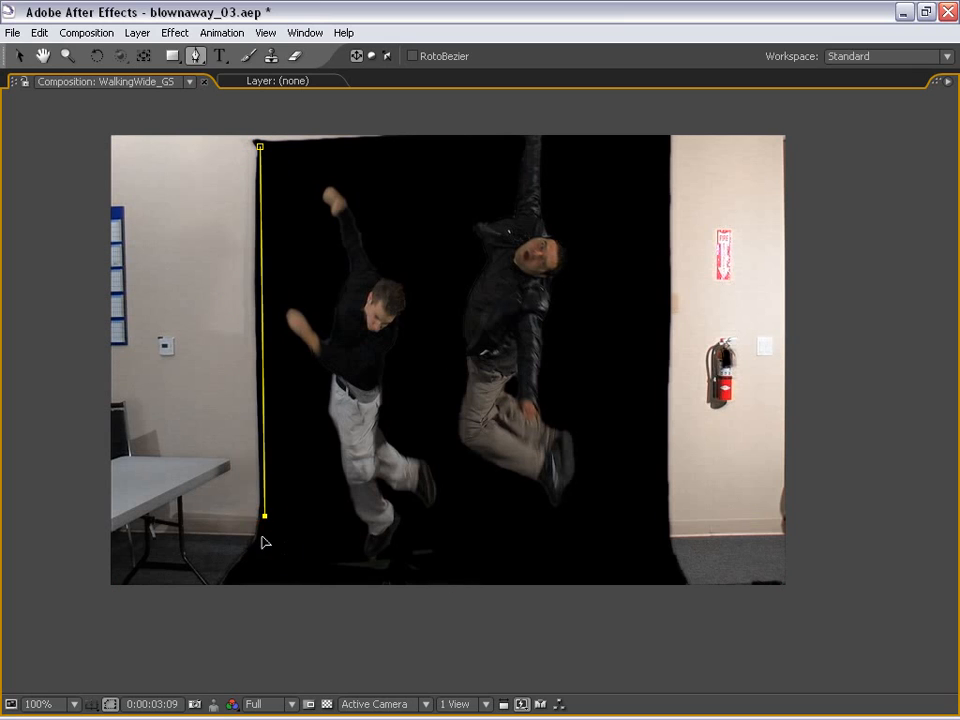
pyautogui.moveTo(264, 516); pyautogui.dragTo(249, 580)
pyautogui.click(218, 593)
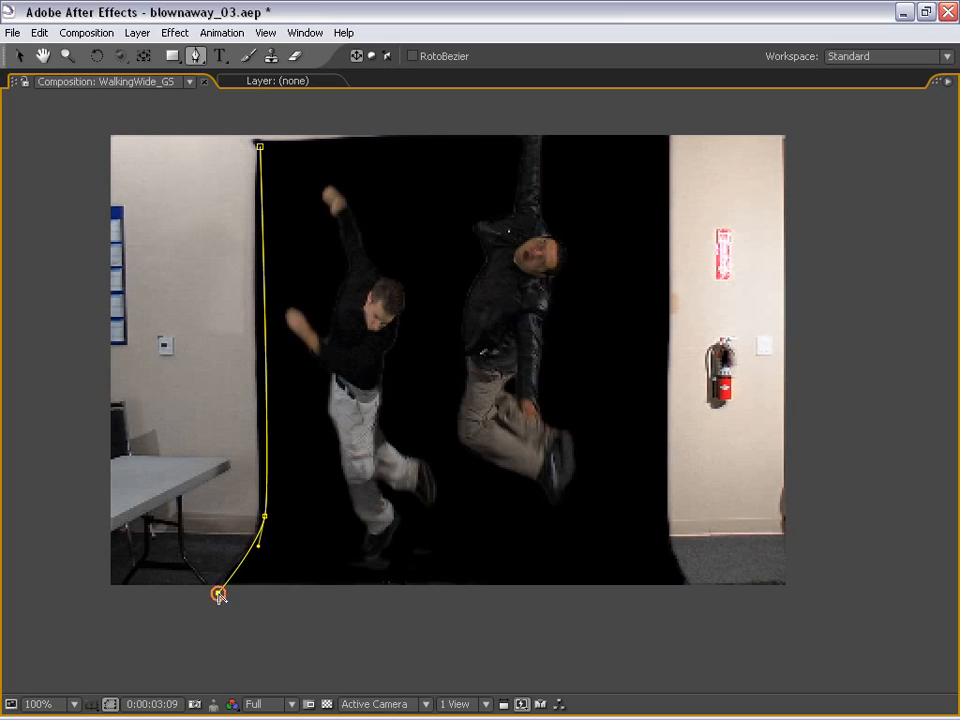
pyautogui.click(692, 594)
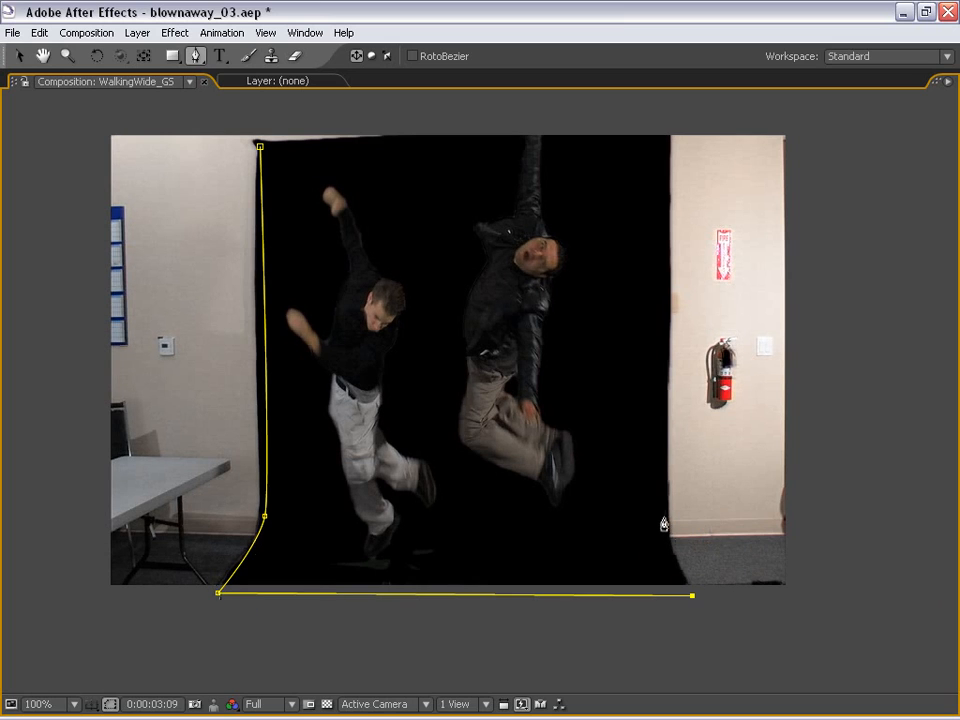
pyautogui.moveTo(662, 513); pyautogui.dragTo(658, 455)
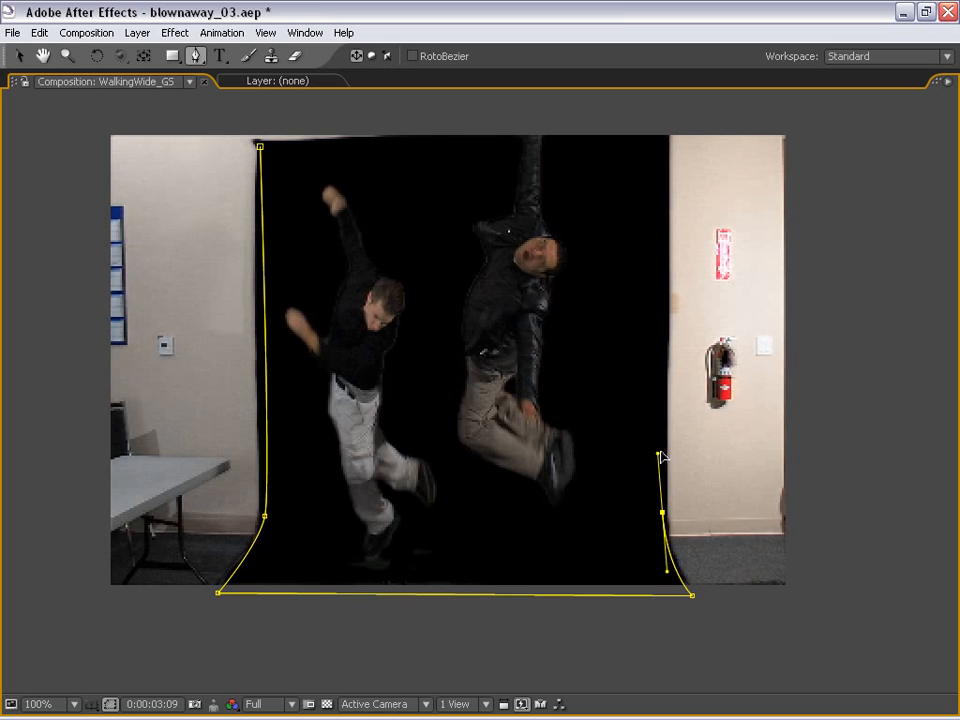
pyautogui.click(662, 140)
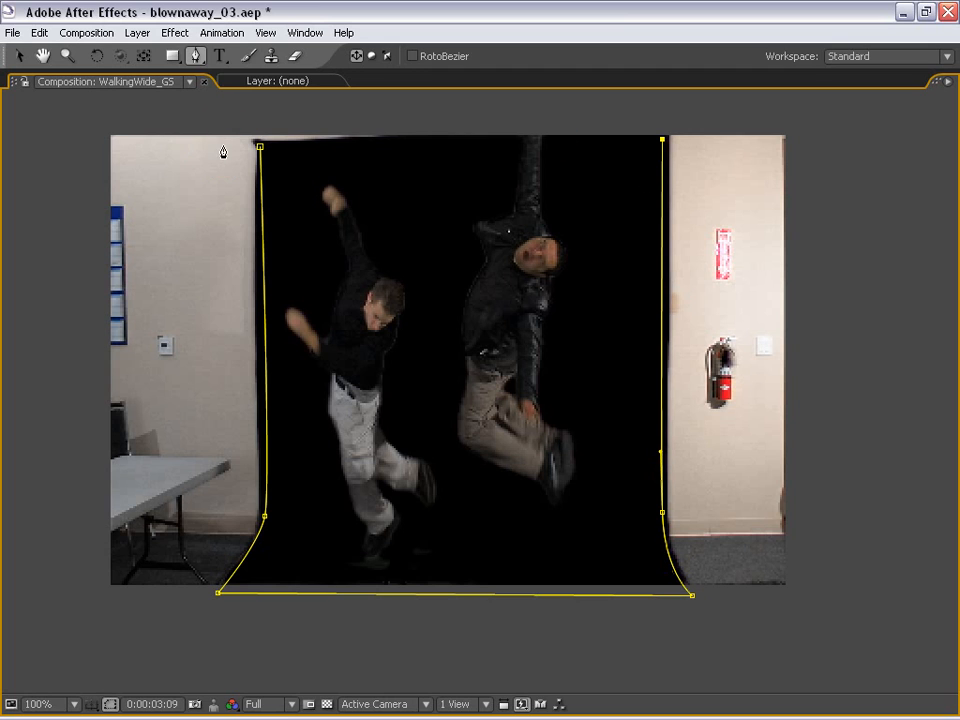
pyautogui.click(260, 146)
pyautogui.press('v')
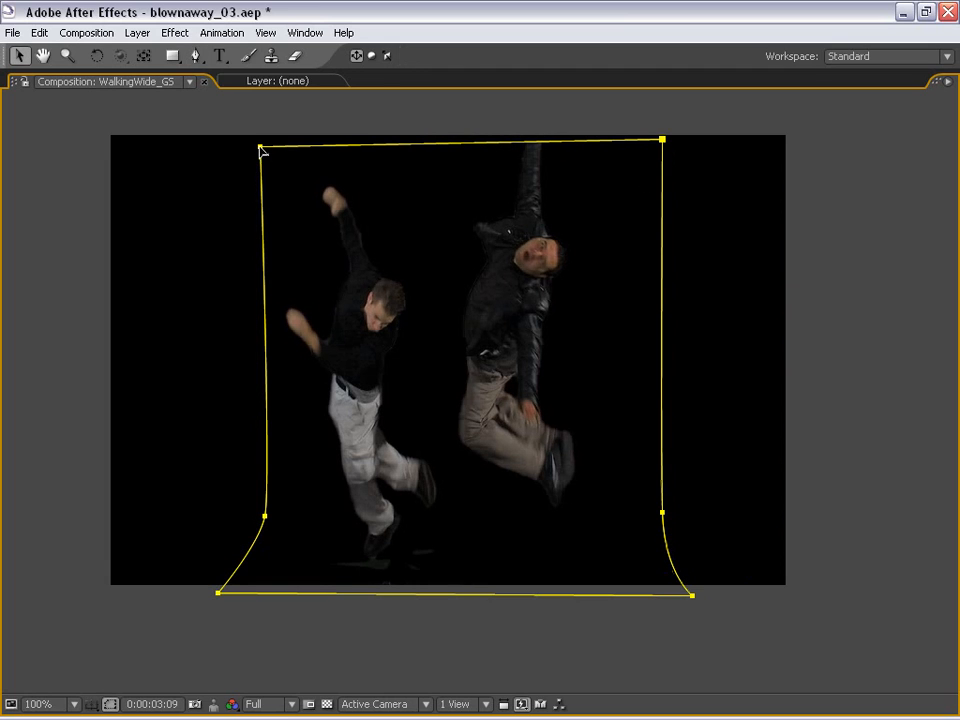
# Add IMG_9400.jpg from the Footage folder to the composition as a background layer beneath WalkingWide_GS.
pyautogui.press('`')
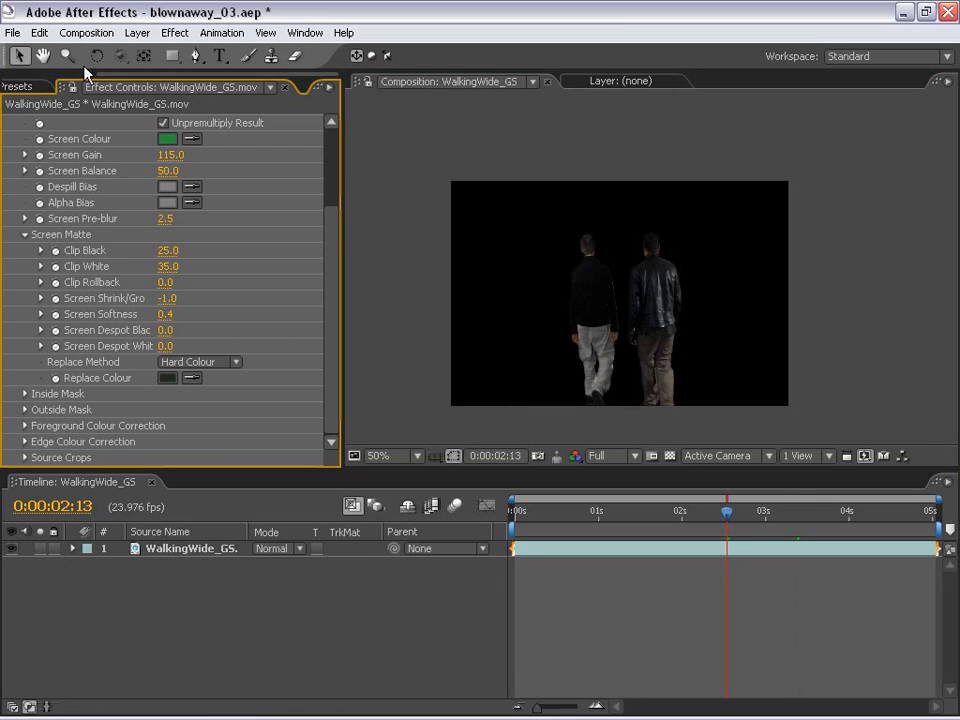
pyautogui.click(28, 86)
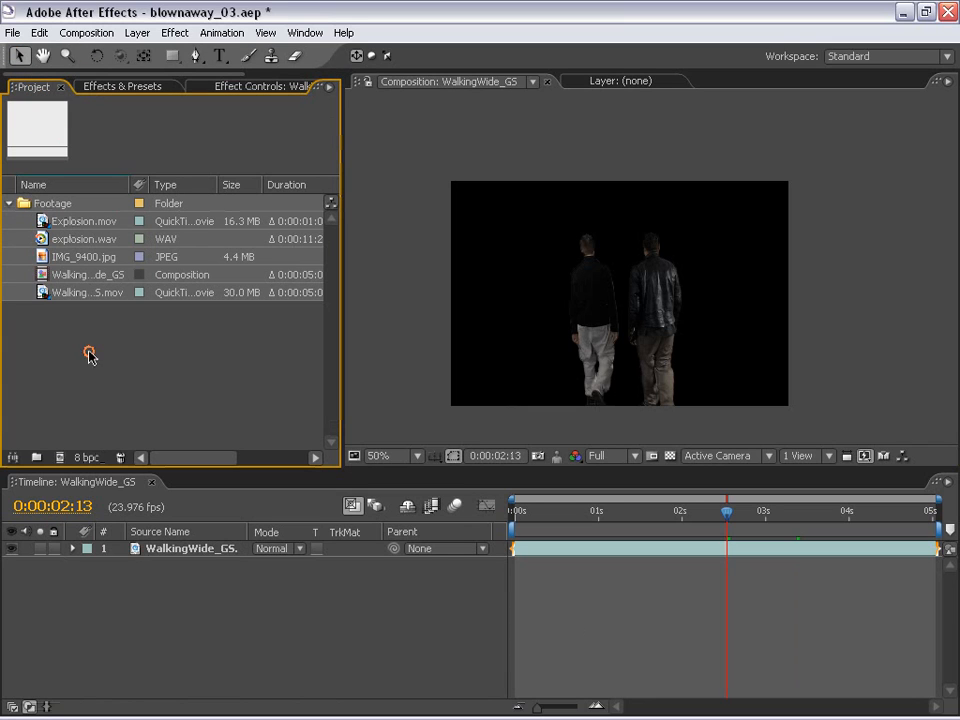
pyautogui.click(40, 256)
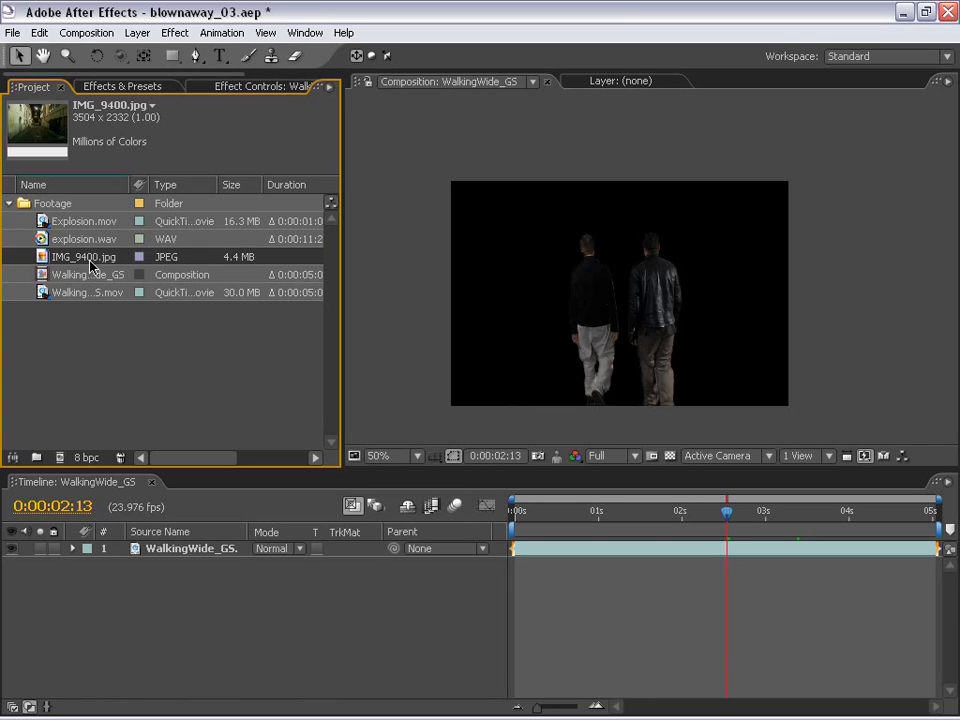
pyautogui.moveTo(36, 262); pyautogui.dragTo(737, 568)
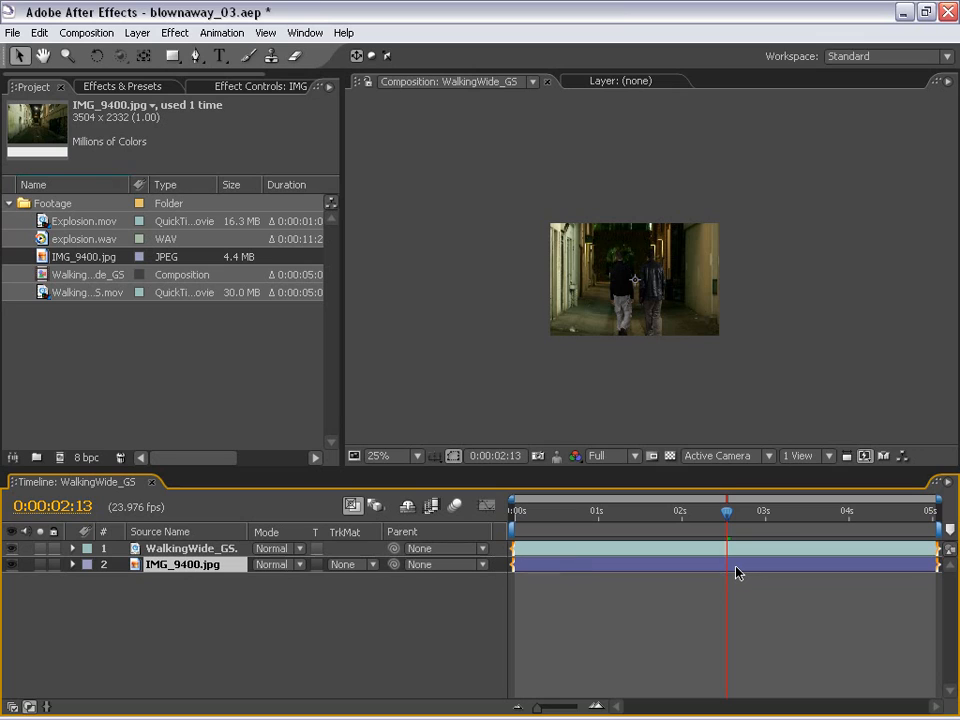
# Scale the IMG_9400.jpg layer down slightly with its proportions kept, and shift it a little upward behind the actors.
pyautogui.press(',')
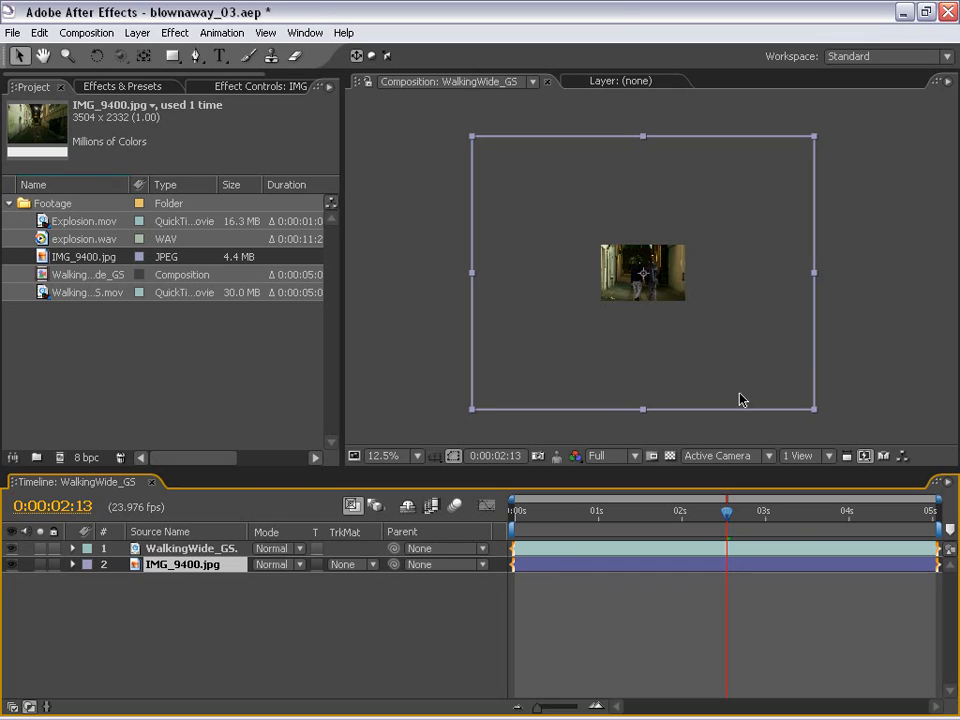
pyautogui.press('`')
pyautogui.press('.')
pyautogui.moveTo(570, 390); pyautogui.dragTo(672, 506)
pyautogui.press('.')
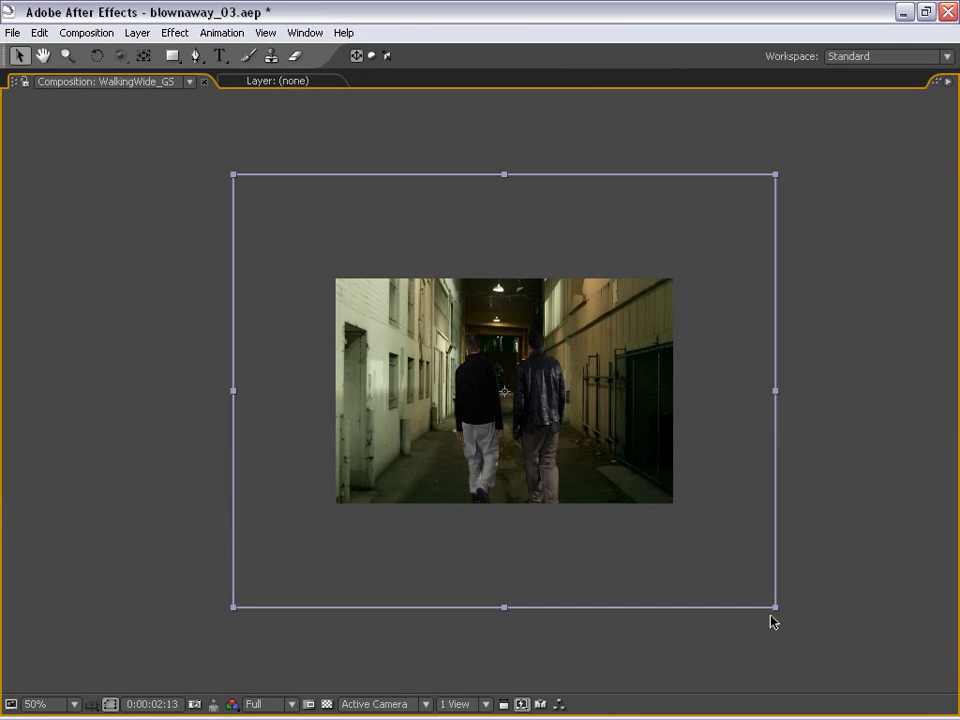
pyautogui.moveTo(773, 609); pyautogui.dragTo(741, 587)
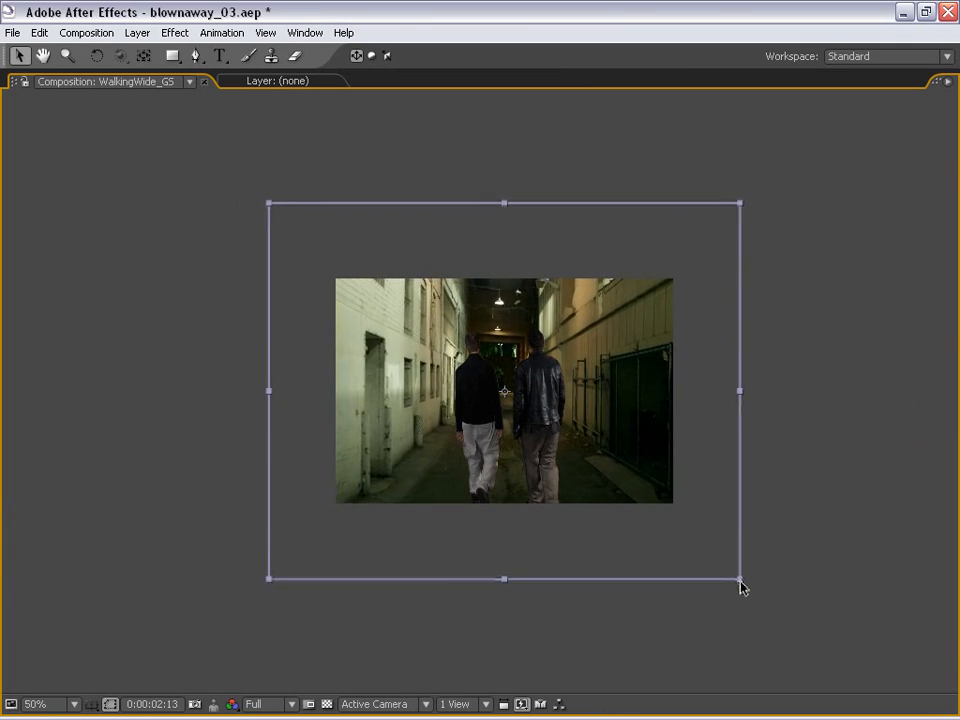
pyautogui.click(621, 527)
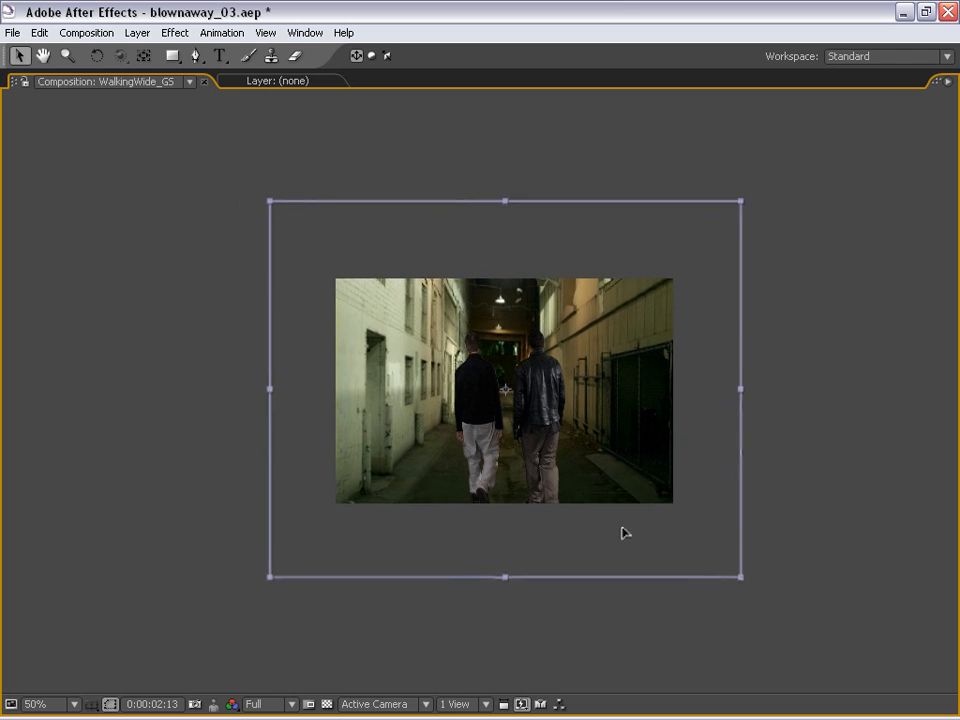
pyautogui.moveTo(621, 532); pyautogui.dragTo(622, 522)
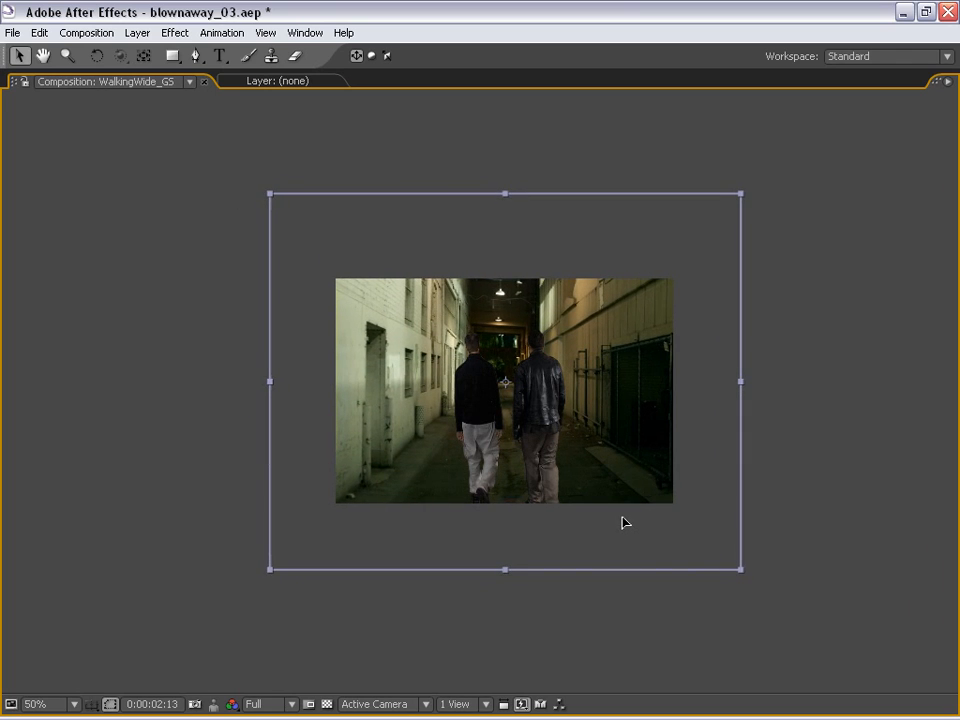
# Examine how the actors sit in the alley background, viewing the frame enlarged with pixel aspect ratio correction turned on.
pyautogui.press('`')
pyautogui.scroll(1, 671, 356)
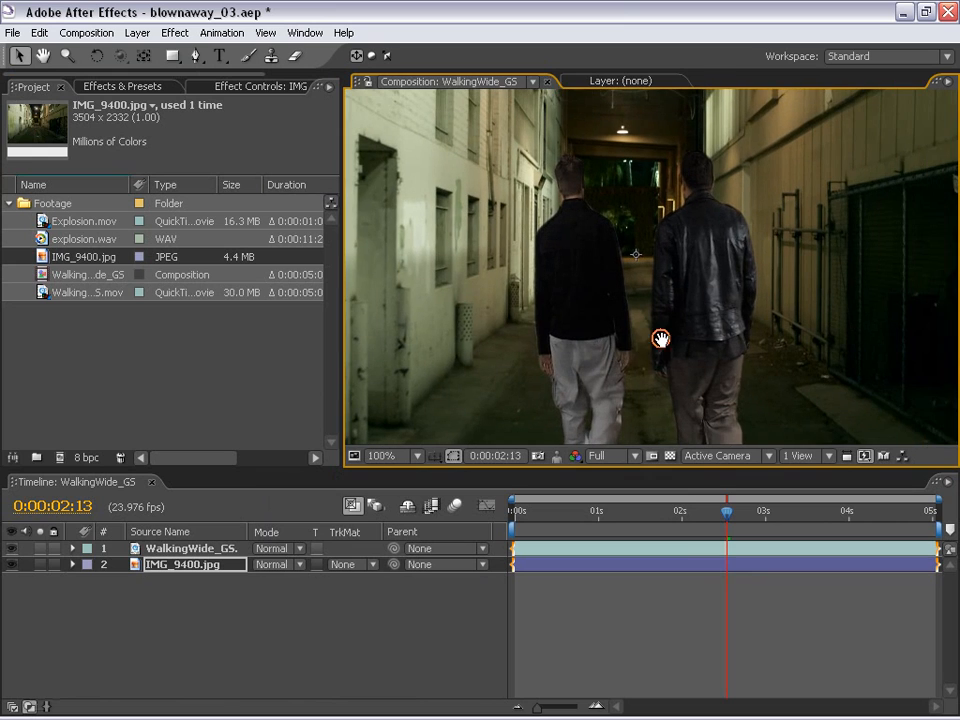
pyautogui.press('`')
pyautogui.scroll(-1, 652, 286)
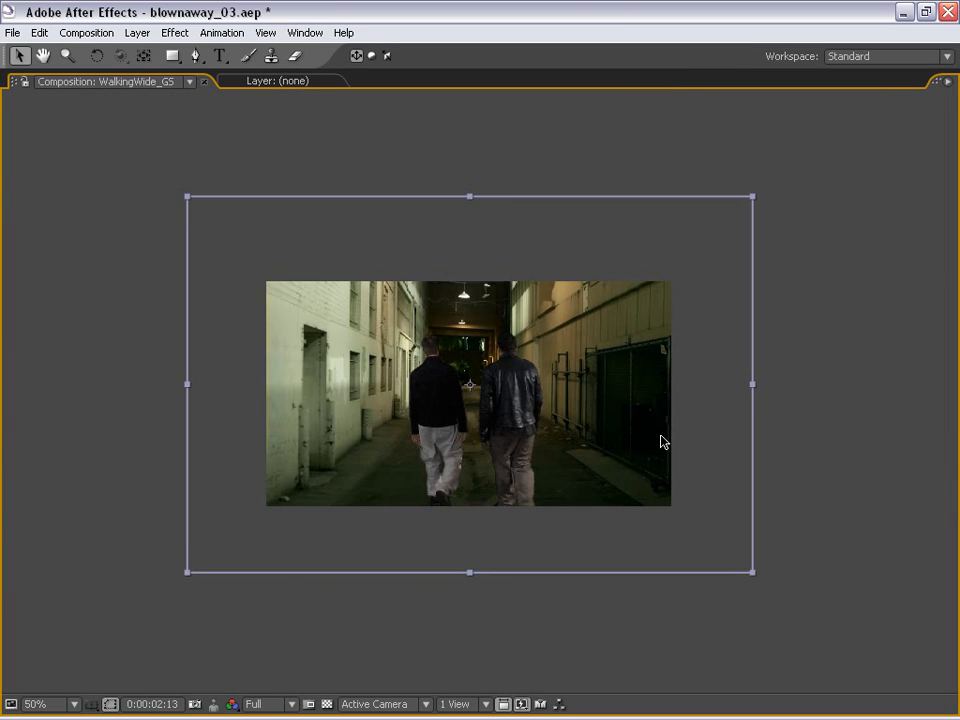
pyautogui.scroll(1, 504, 453)
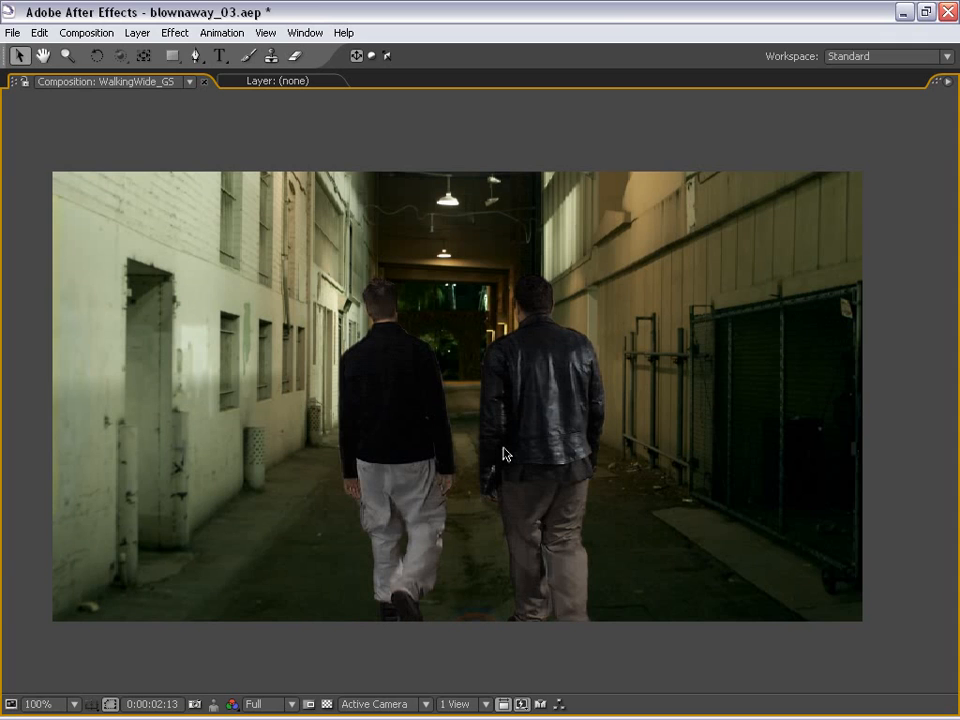
pyautogui.moveTo(512, 481); pyautogui.dragTo(518, 476)
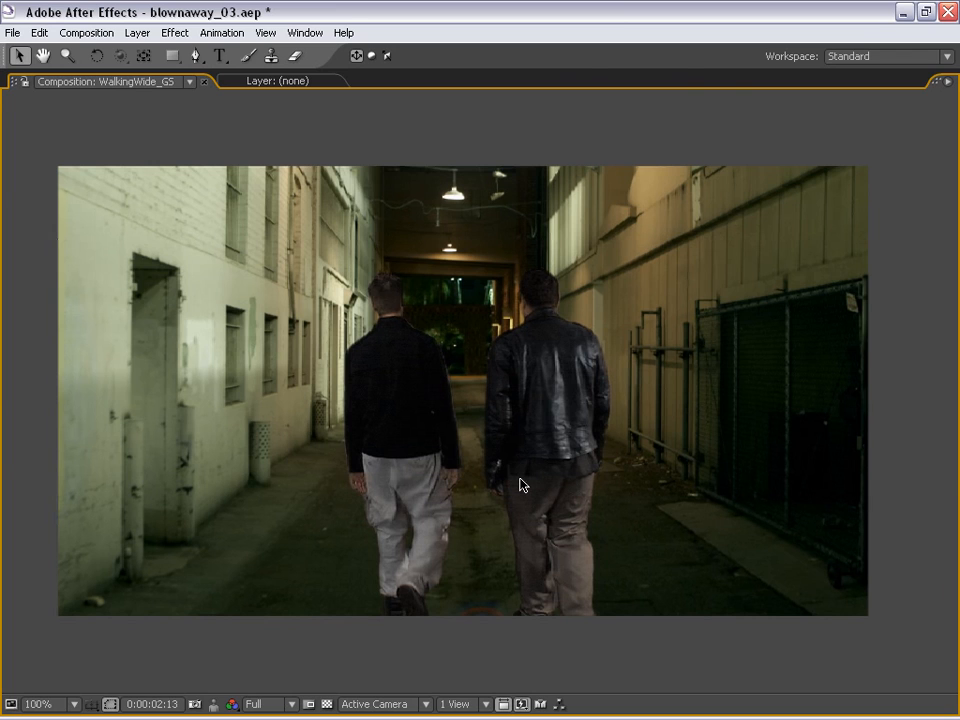
pyautogui.scroll(-1, 520, 485)
pyautogui.press('`')
# Hide the mask outline in the composition view.
pyautogui.press('h')
pyautogui.moveTo(520, 258); pyautogui.dragTo(585, 292)
pyautogui.click(452, 456)
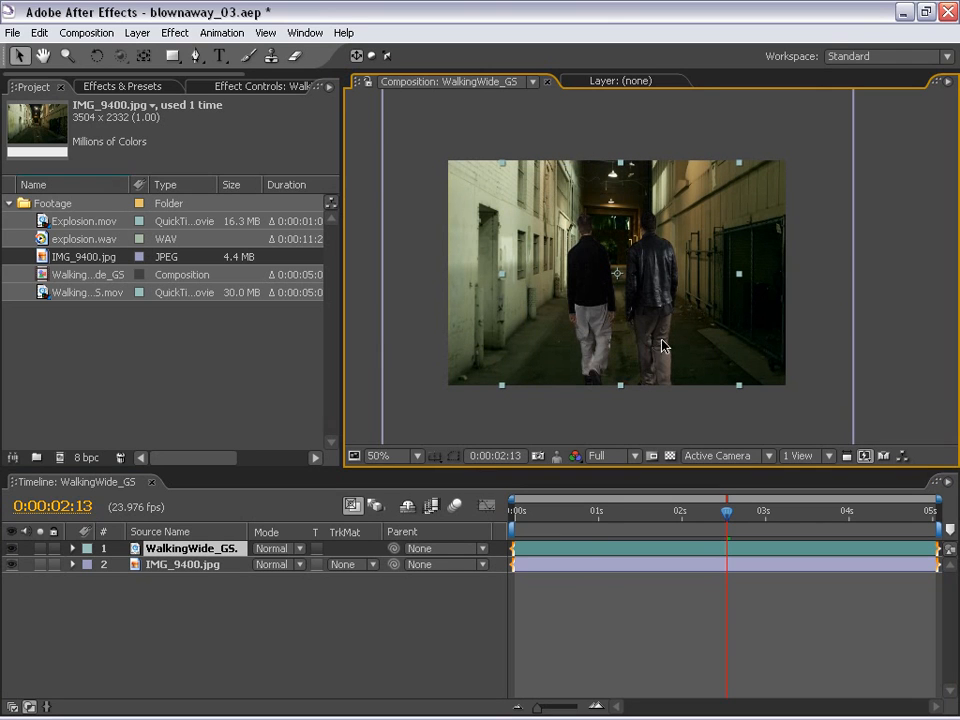
# Apply the Levels effect to the WalkingWide_GS layer and raise its Red Input Black to 11.
pyautogui.press('.')
pyautogui.moveTo(664, 332)
pyautogui.mouseDown()
pyautogui.moveTo(591, 399)
pyautogui.moveTo(736, 212)
pyautogui.moveTo(671, 339)
pyautogui.moveTo(661, 316)
pyautogui.mouseUp()
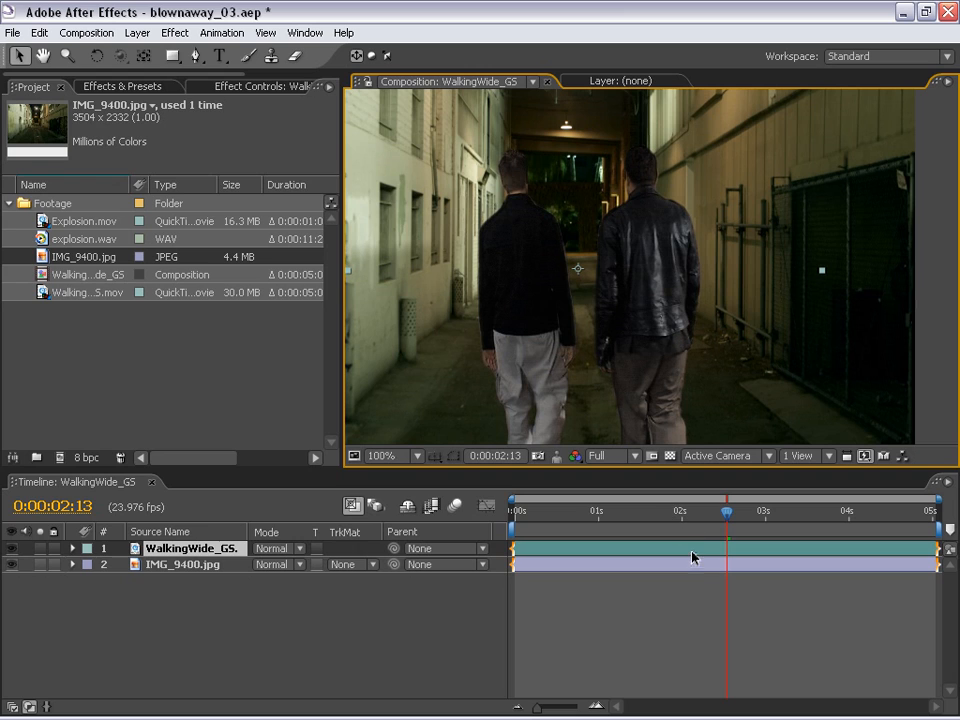
pyautogui.click(543, 549)
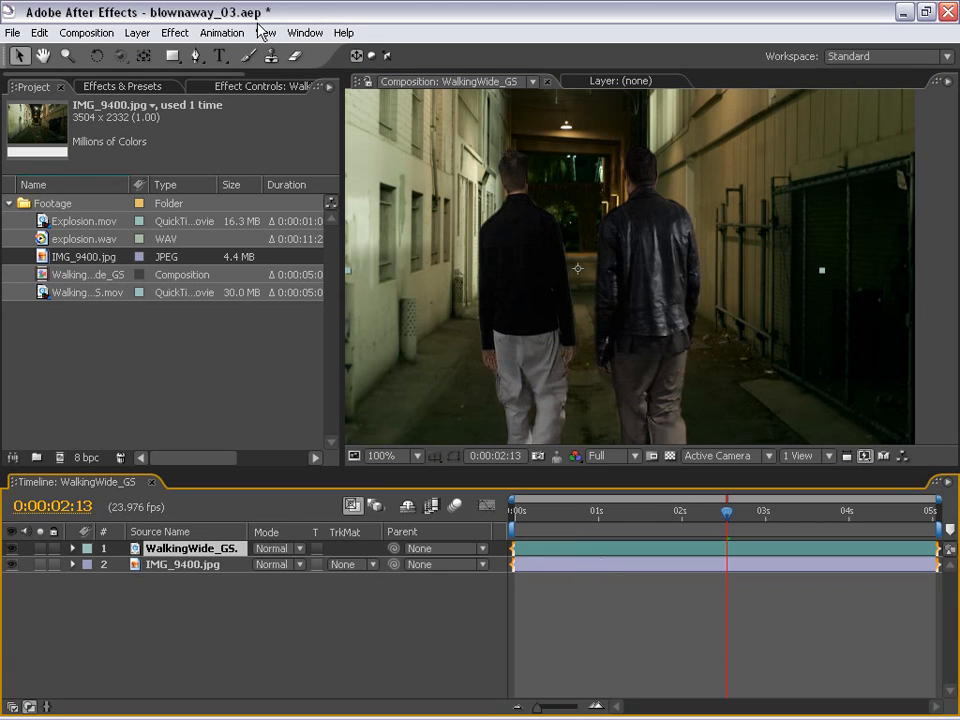
pyautogui.click(176, 32)
pyautogui.moveTo(252, 189)
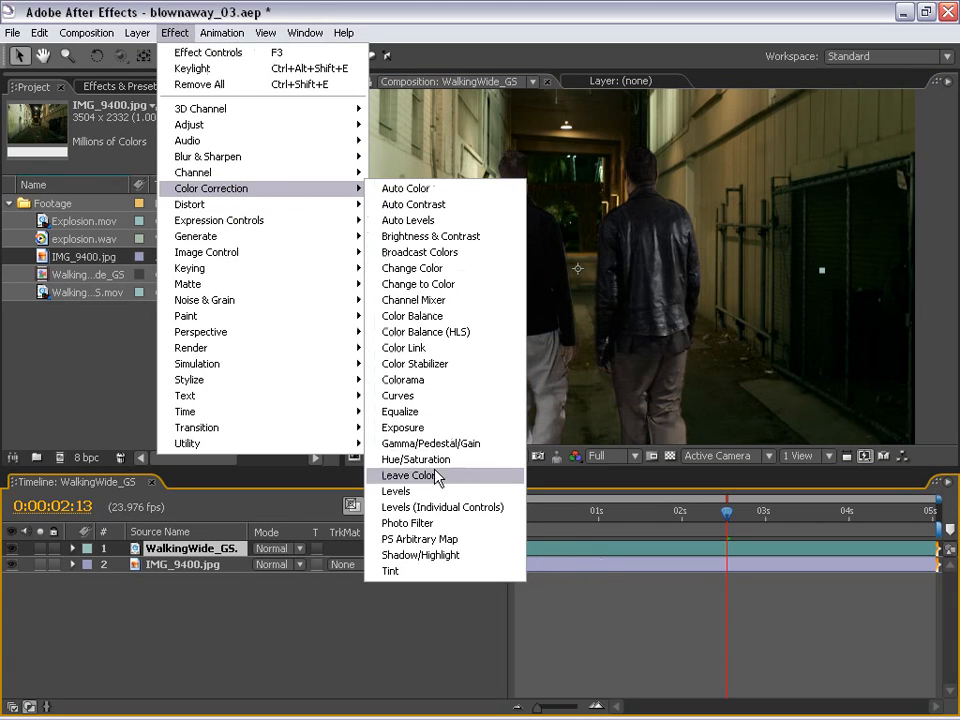
pyautogui.click(430, 491)
pyautogui.click(183, 231)
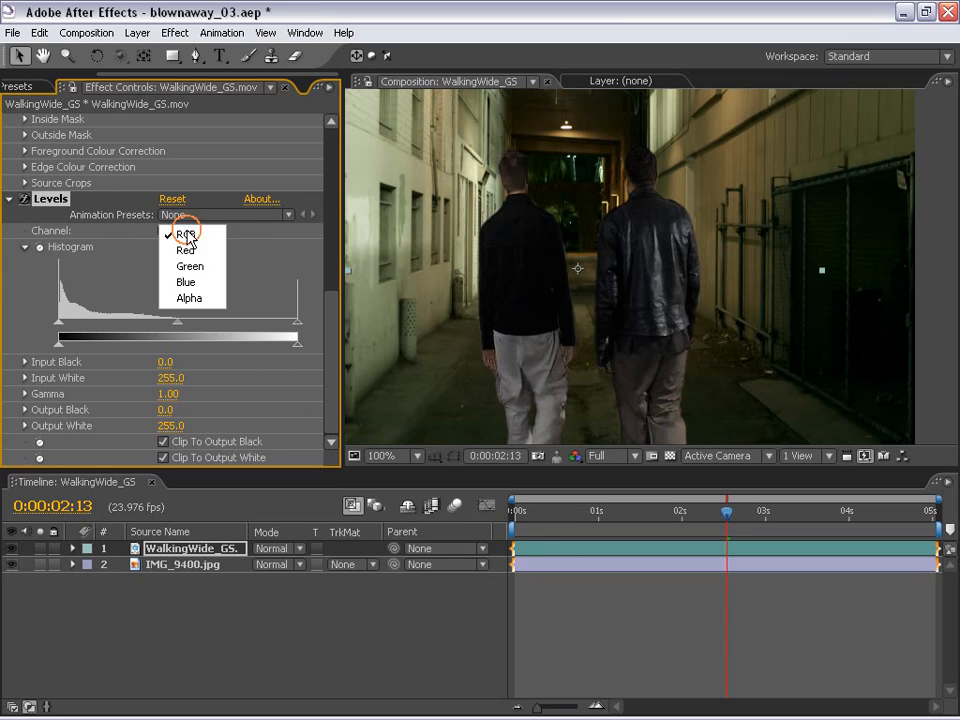
pyautogui.click(189, 249)
pyautogui.moveTo(60, 327); pyautogui.dragTo(65, 329)
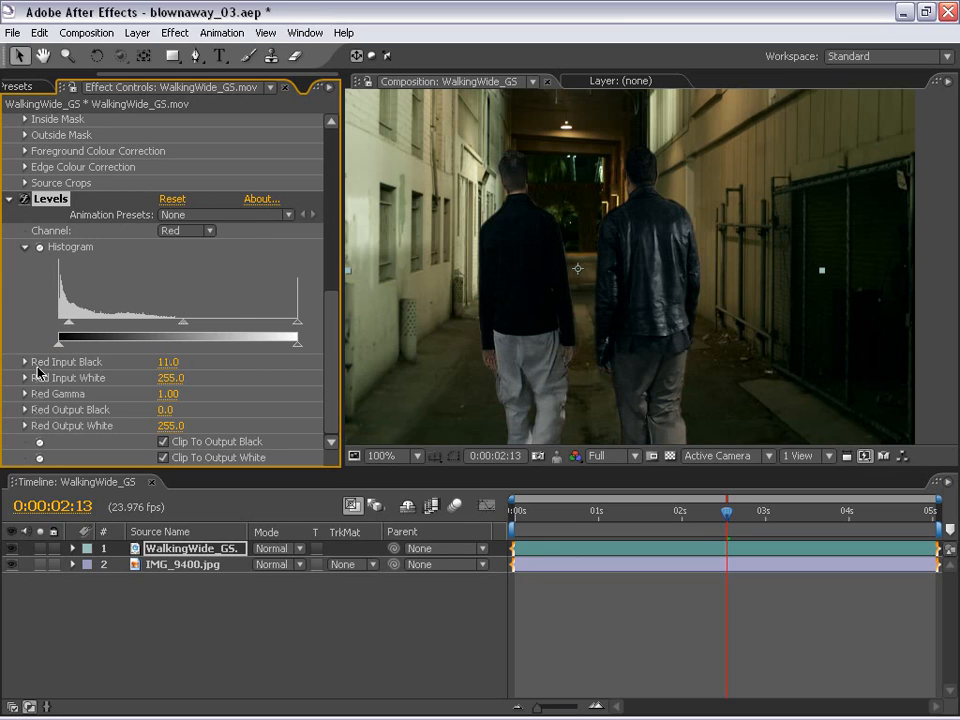
# Set the Levels effect's Blue Output White to 180 and check the actors' colour against the alley.
pyautogui.click(175, 231)
pyautogui.click(190, 264)
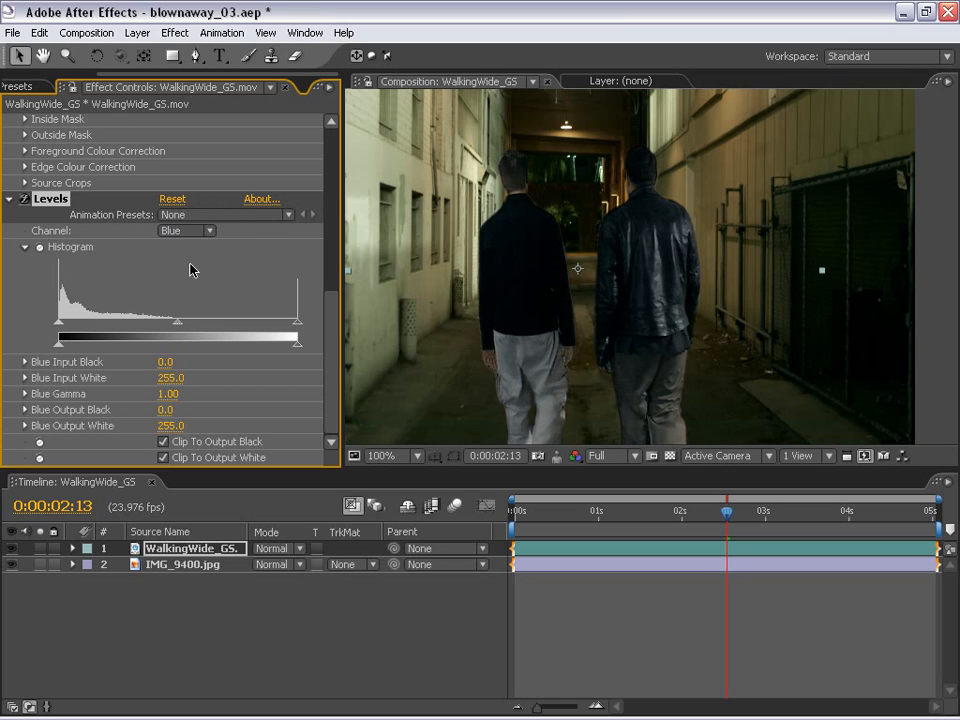
pyautogui.moveTo(282, 347); pyautogui.dragTo(228, 350)
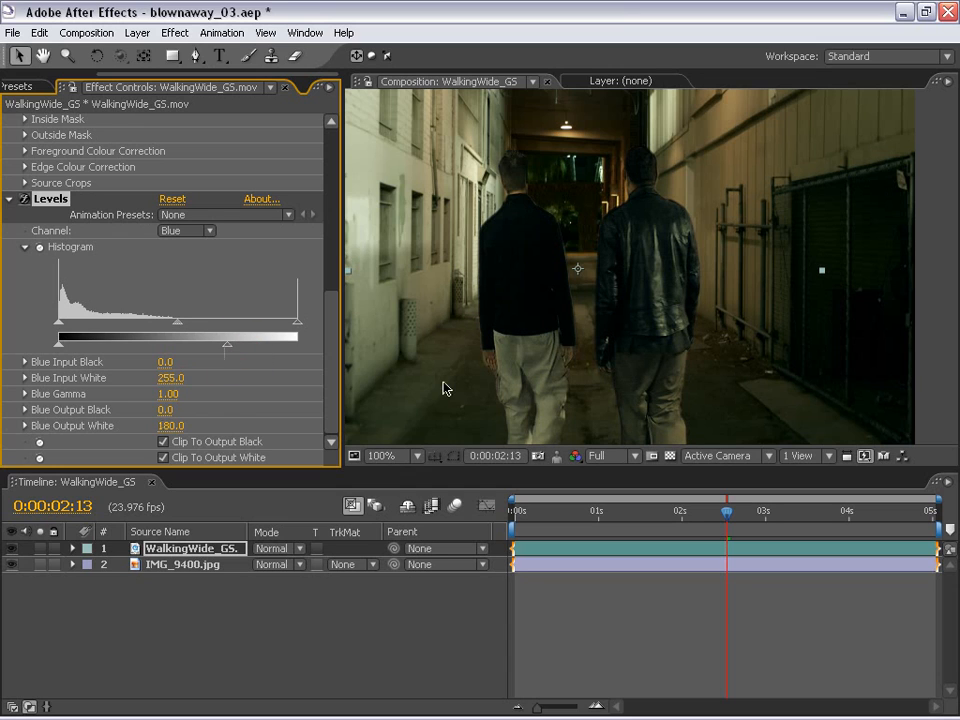
pyautogui.moveTo(445, 389); pyautogui.dragTo(458, 397)
pyautogui.moveTo(585, 359); pyautogui.dragTo(617, 357)
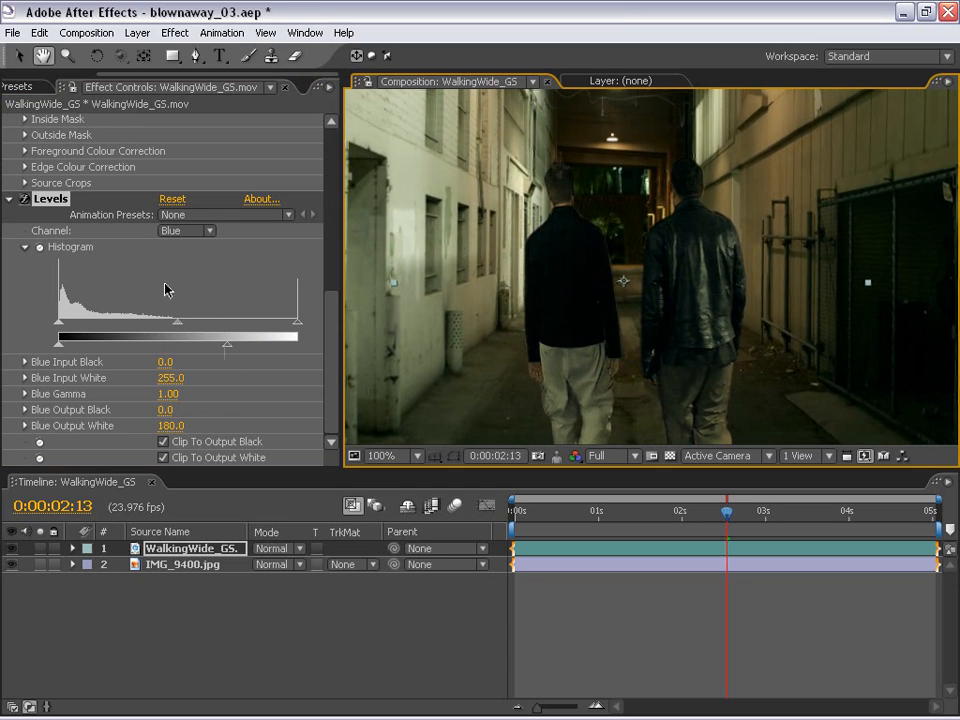
# Switch the actors' Levels effect to the RGB channel, set Input Black to 4, and check the result across the clip.
pyautogui.click(175, 230)
pyautogui.click(182, 182)
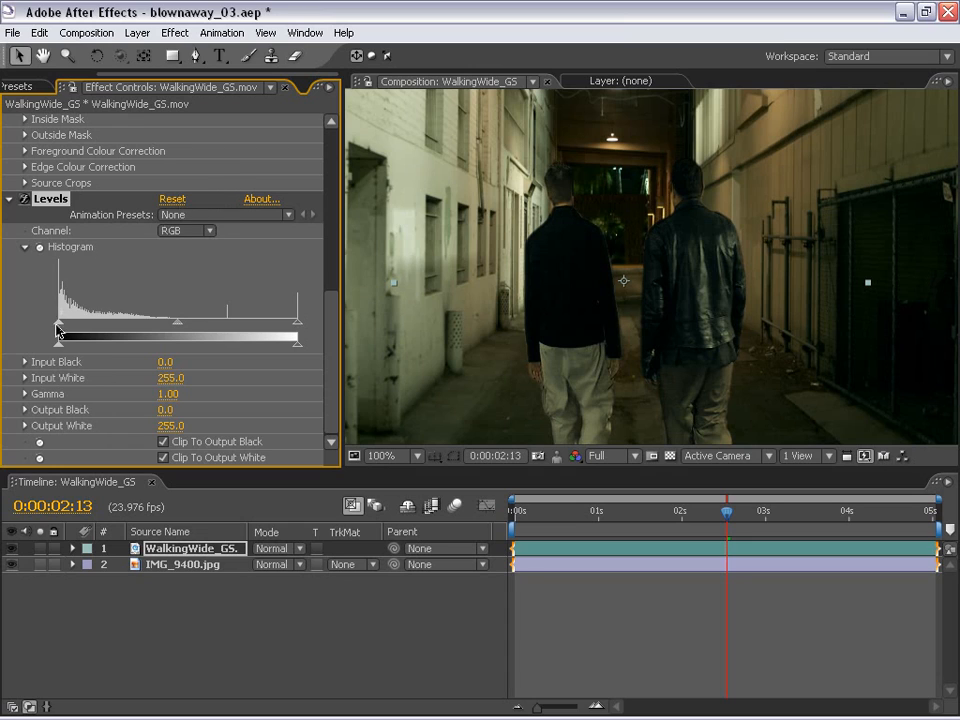
pyautogui.moveTo(56, 325); pyautogui.dragTo(61, 326)
pyautogui.scroll(-2, 624, 315)
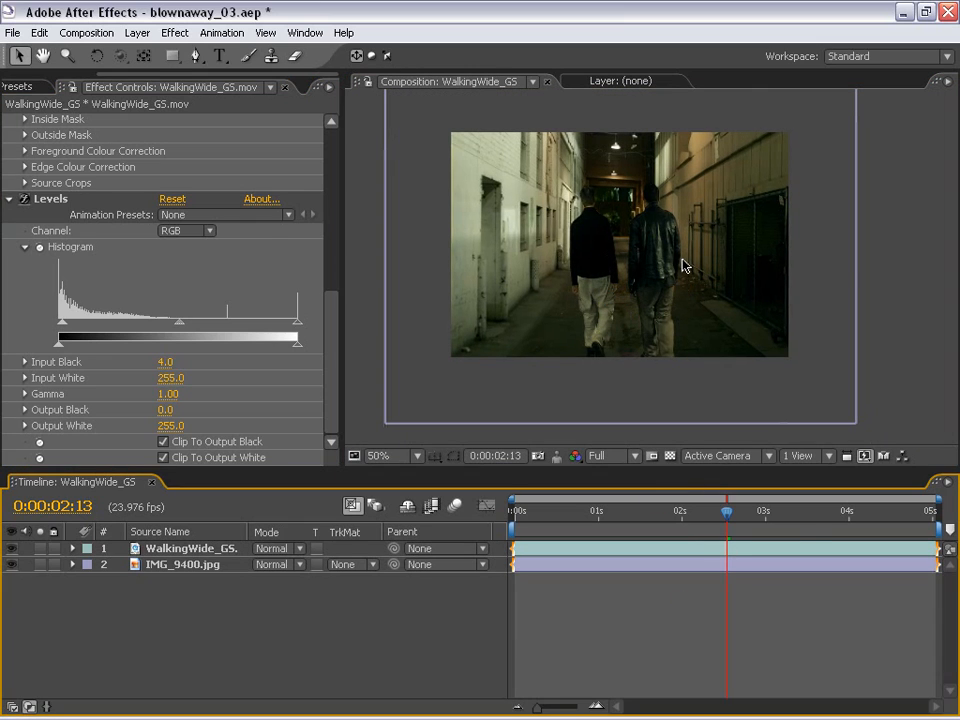
pyautogui.hotkey('ctrl', '0')
pyautogui.moveTo(727, 511); pyautogui.dragTo(762, 512)
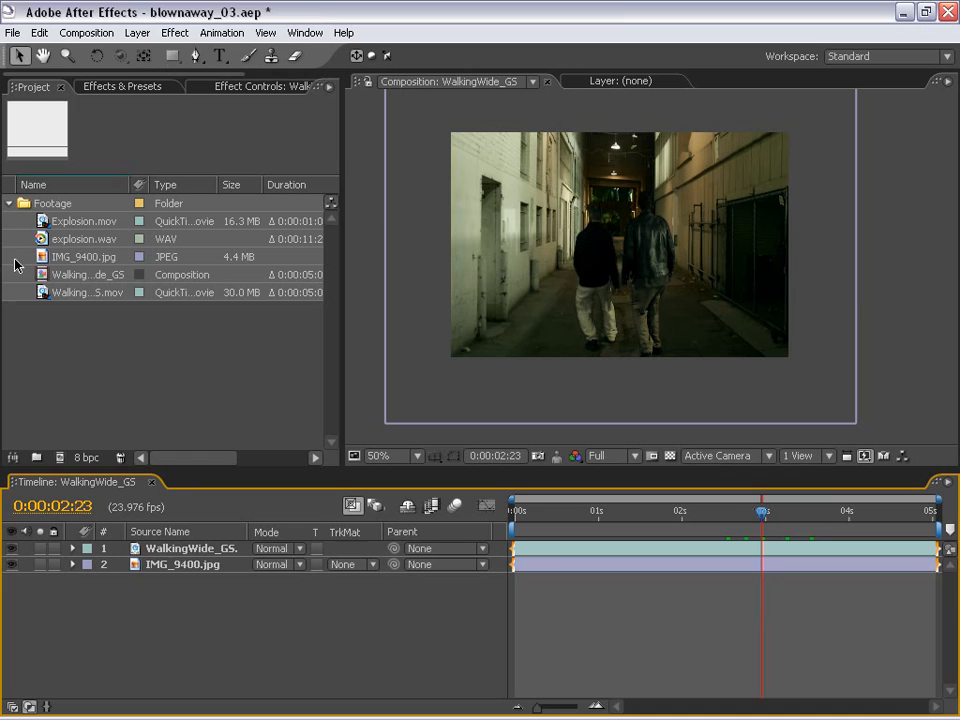
# Place Explosion.mov between the WalkingWide_GS and IMG_9400.jpg layers, starting at about 0:00:02:19.
pyautogui.click(78, 222)
pyautogui.moveTo(62, 225); pyautogui.dragTo(771, 569)
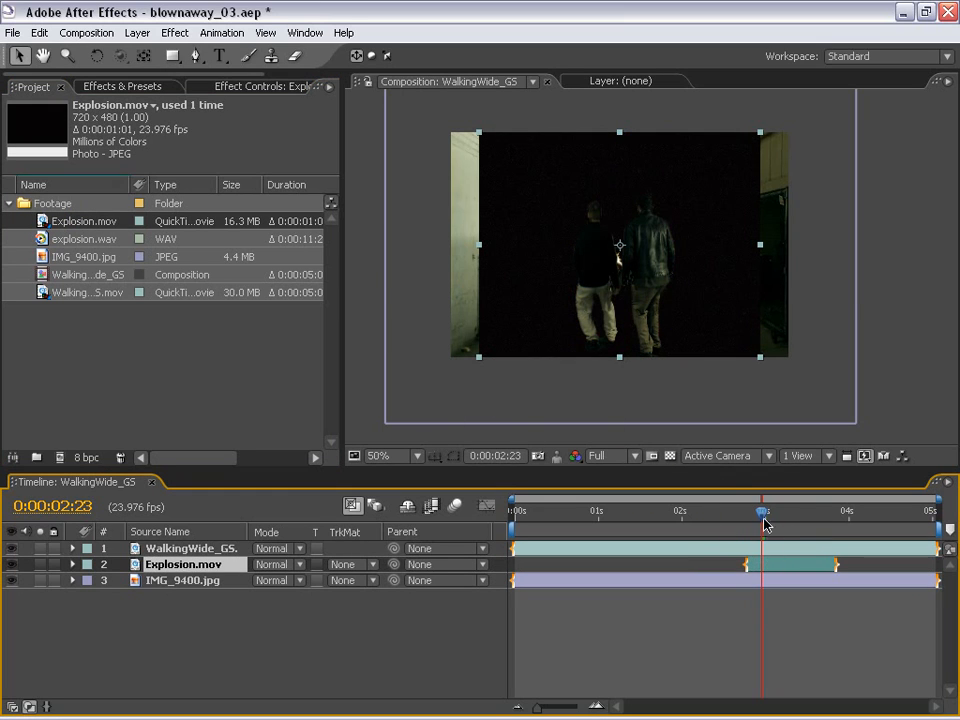
pyautogui.moveTo(763, 521); pyautogui.dragTo(791, 516)
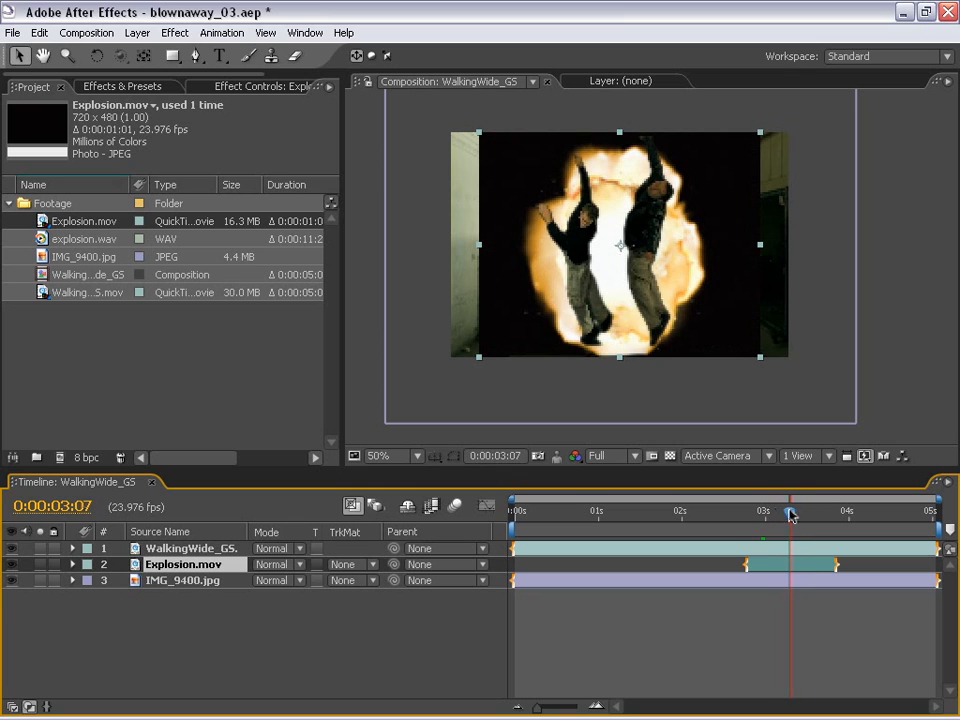
# Examine how the explosion's timing matches the actors' jump, from the start of the Explosion.mov layer onwards.
pyautogui.click(751, 603)
pyautogui.scroll(1, 600, 310)
pyautogui.scroll(-1, 600, 310)
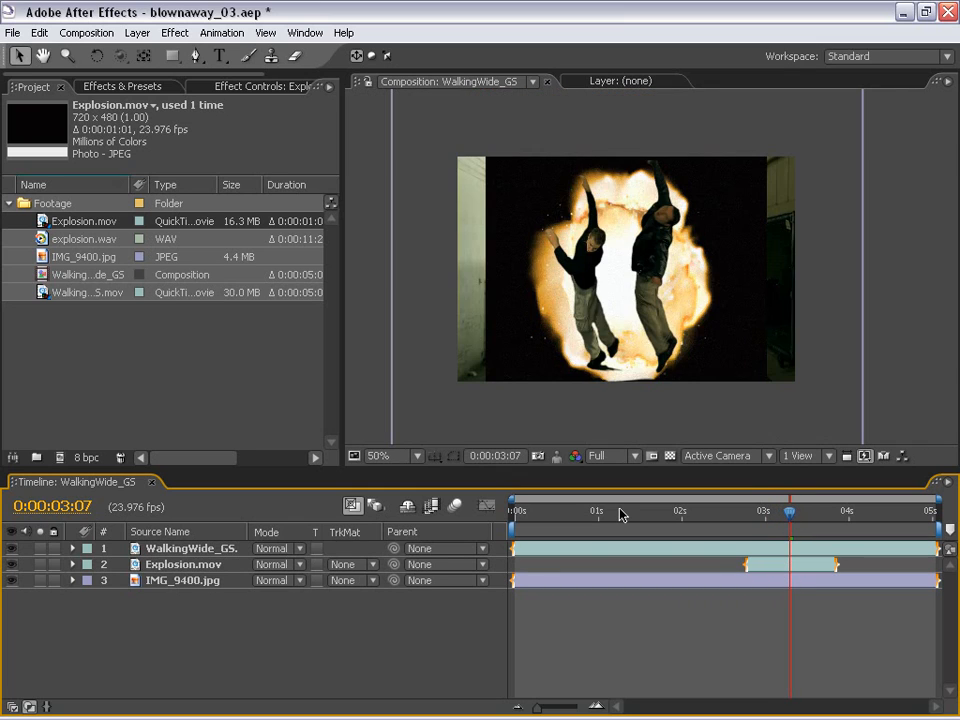
pyautogui.press('h')
pyautogui.moveTo(585, 328); pyautogui.dragTo(575, 292)
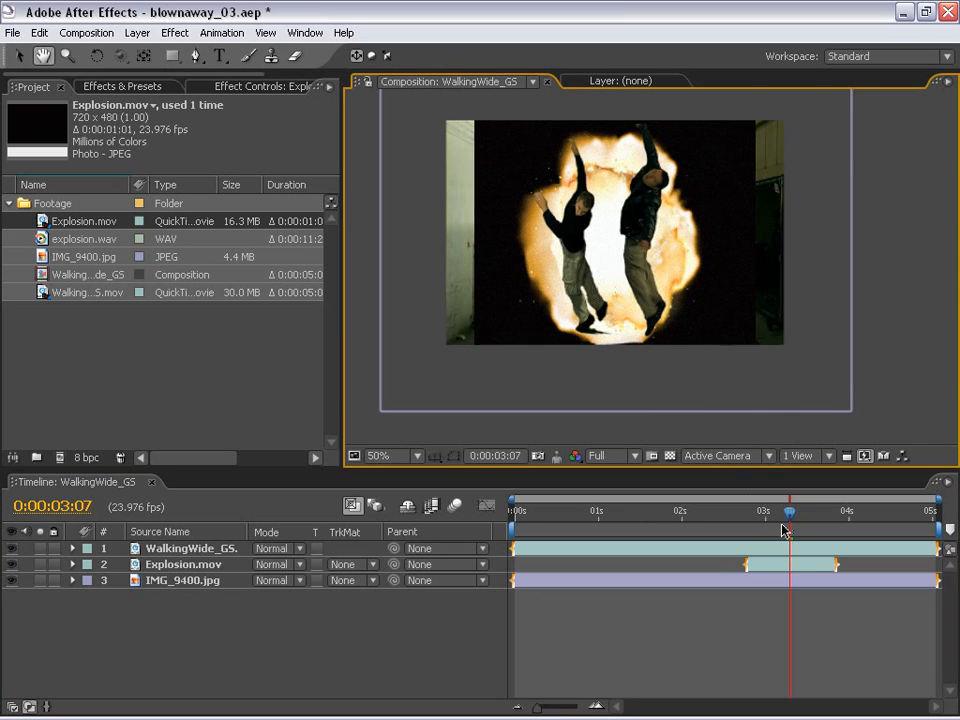
pyautogui.moveTo(790, 512); pyautogui.dragTo(751, 519)
pyautogui.press('v')
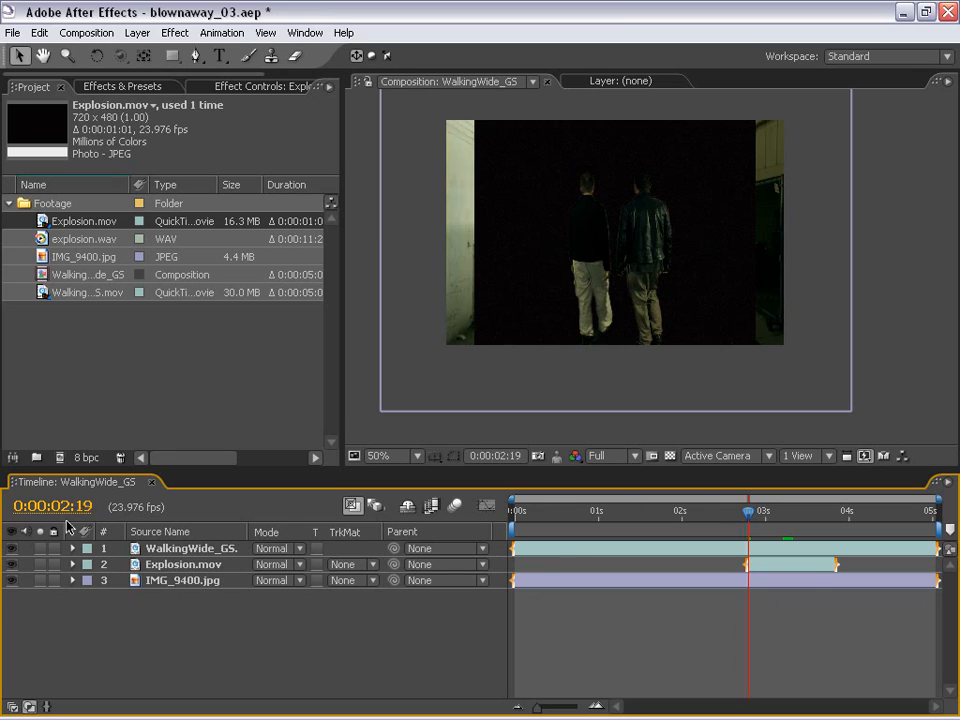
pyautogui.press('space')
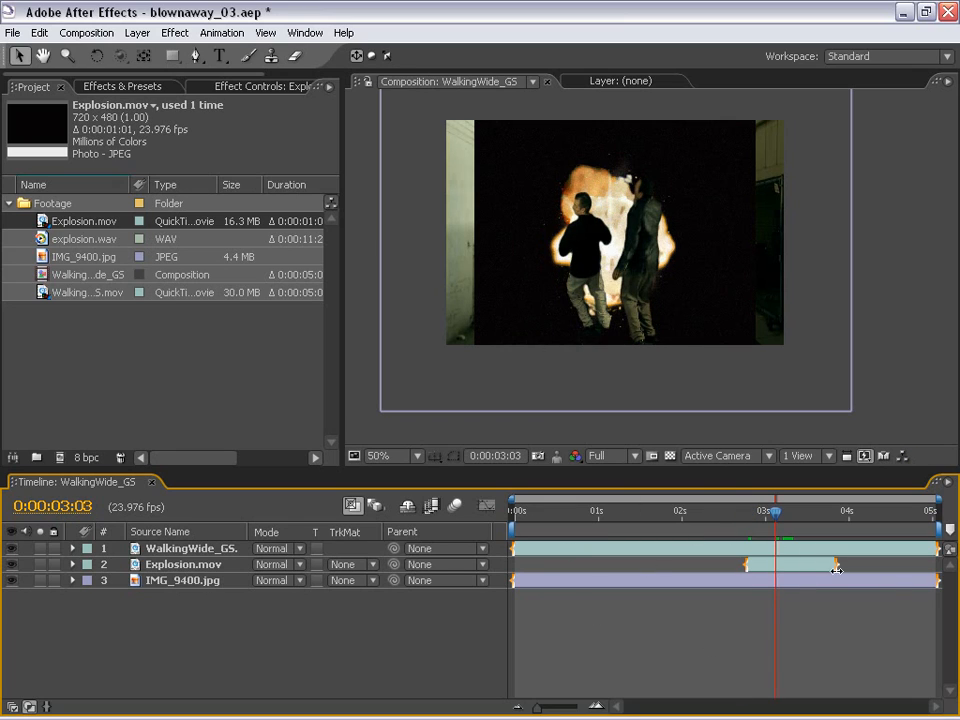
# Set the Explosion.mov layer's blending mode to Add and inspect the dark edges of its footage over the alley.
pyautogui.click(229, 565)
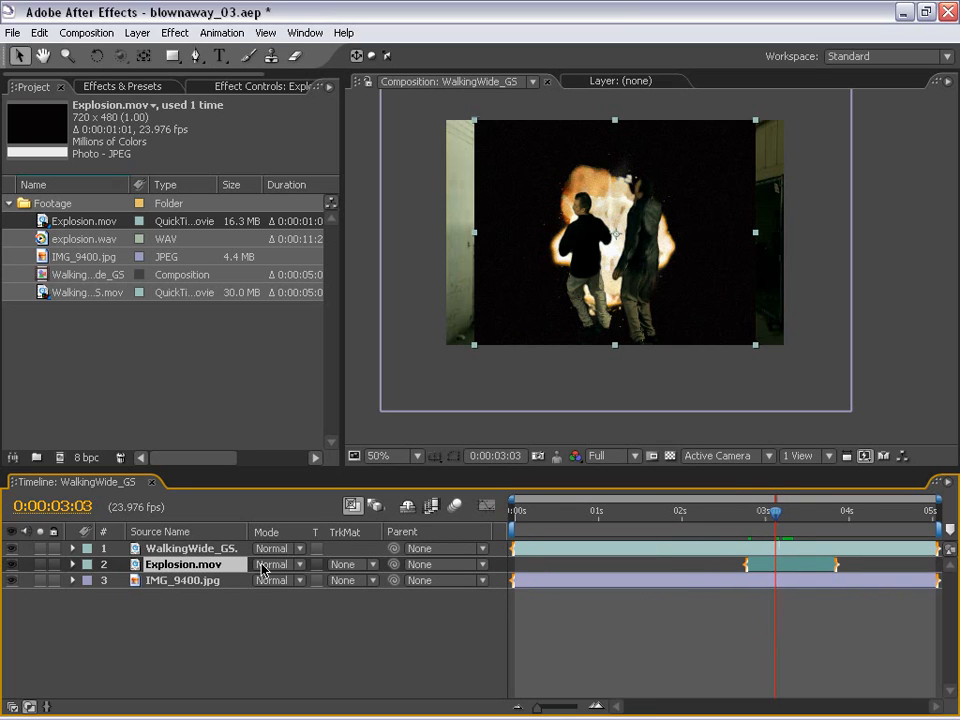
pyautogui.click(275, 564)
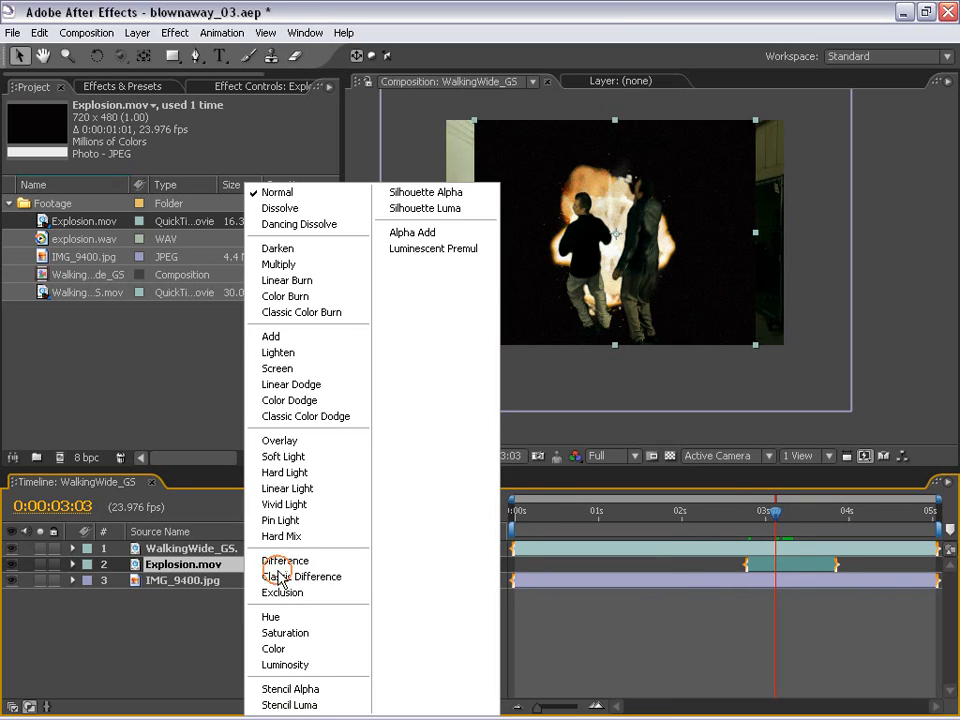
pyautogui.click(275, 336)
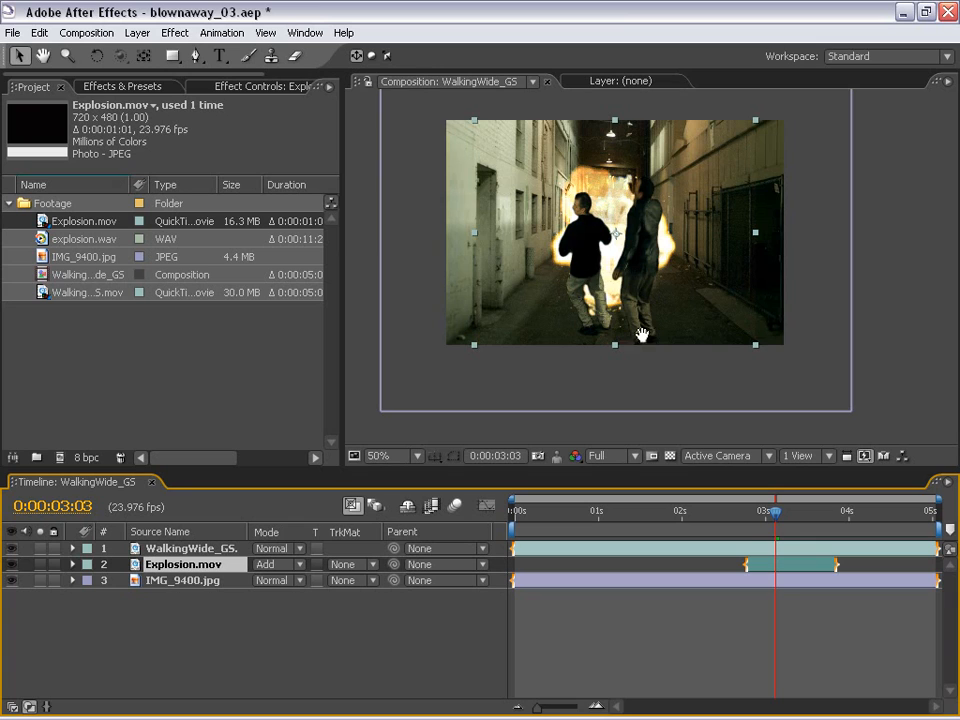
pyautogui.moveTo(642, 335); pyautogui.dragTo(642, 313)
pyautogui.scroll(1, 620, 307)
pyautogui.moveTo(601, 252); pyautogui.dragTo(625, 425)
pyautogui.moveTo(607, 329); pyautogui.dragTo(660, 275)
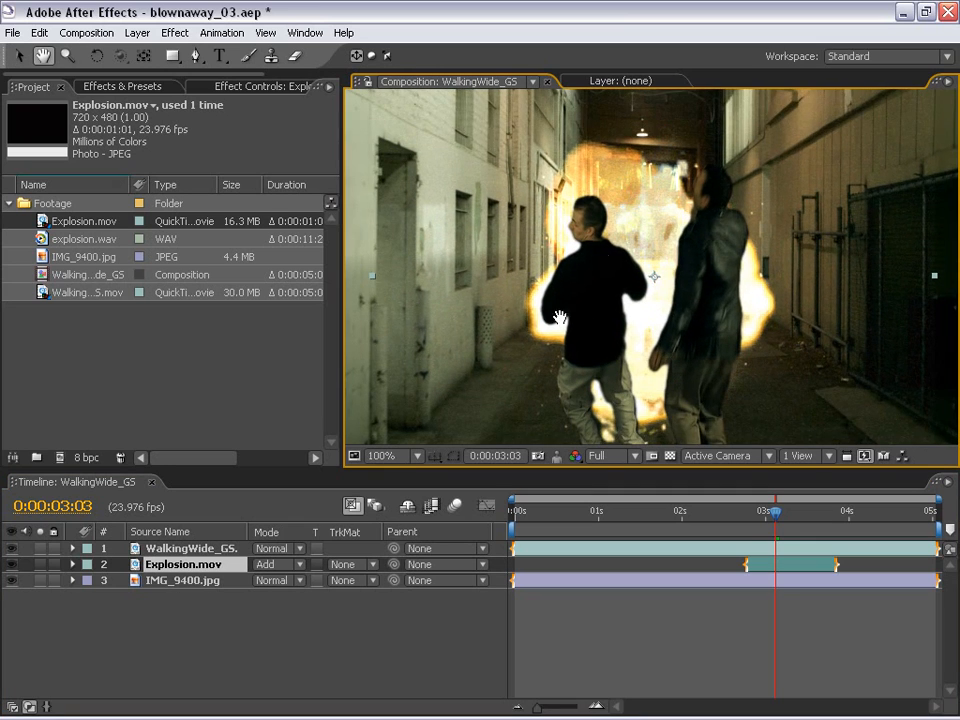
pyautogui.scroll(2, 493, 429)
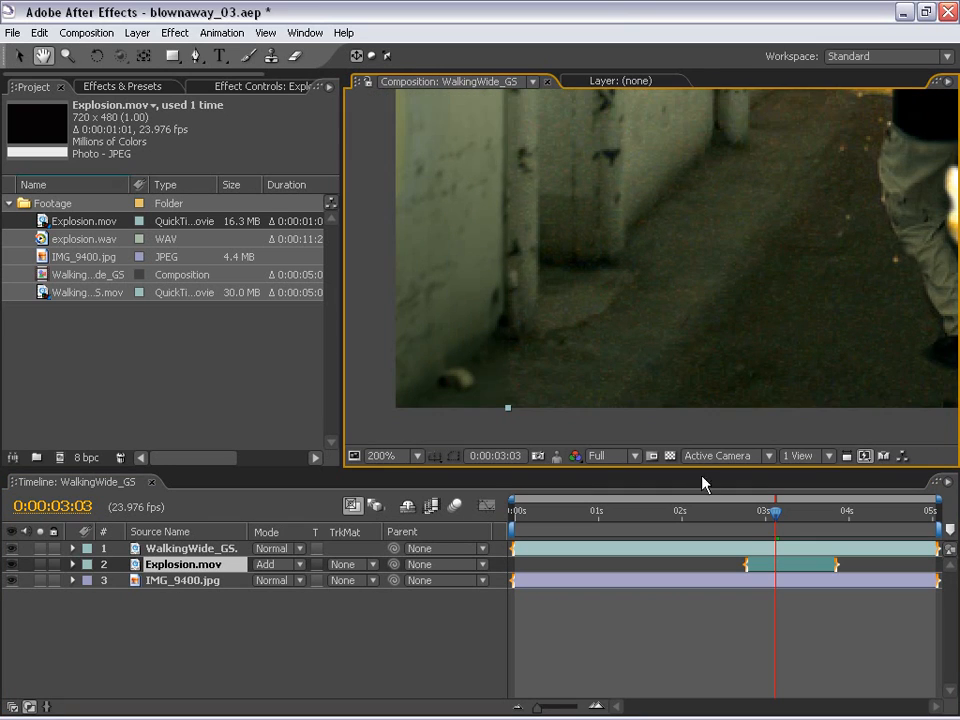
pyautogui.press('v')
pyautogui.moveTo(578, 343); pyautogui.dragTo(528, 333)
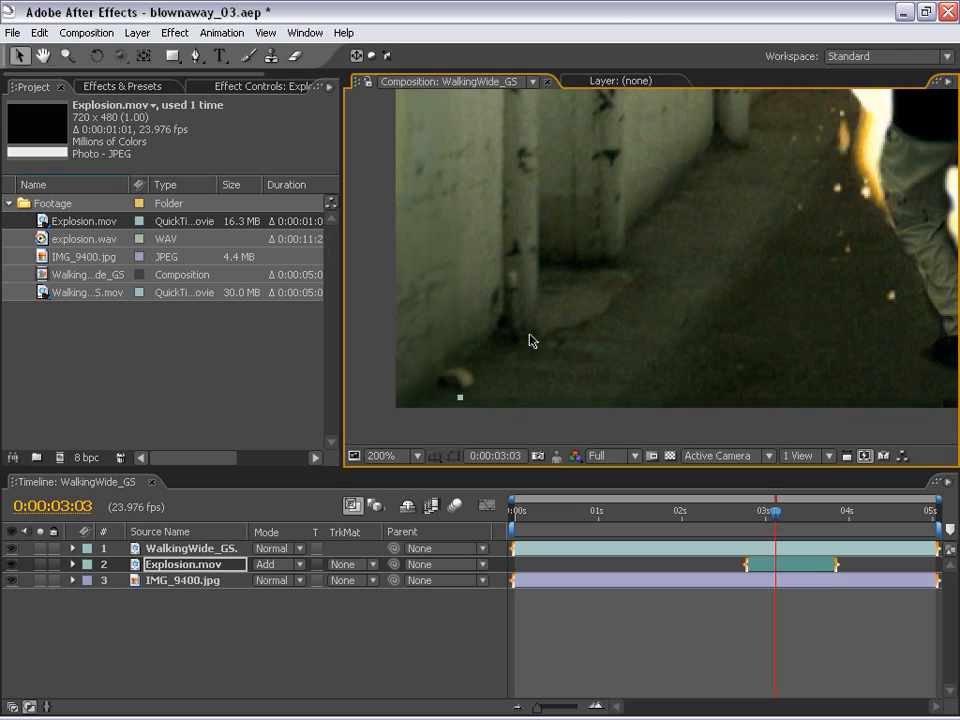
pyautogui.hotkey('ctrl', 'z')
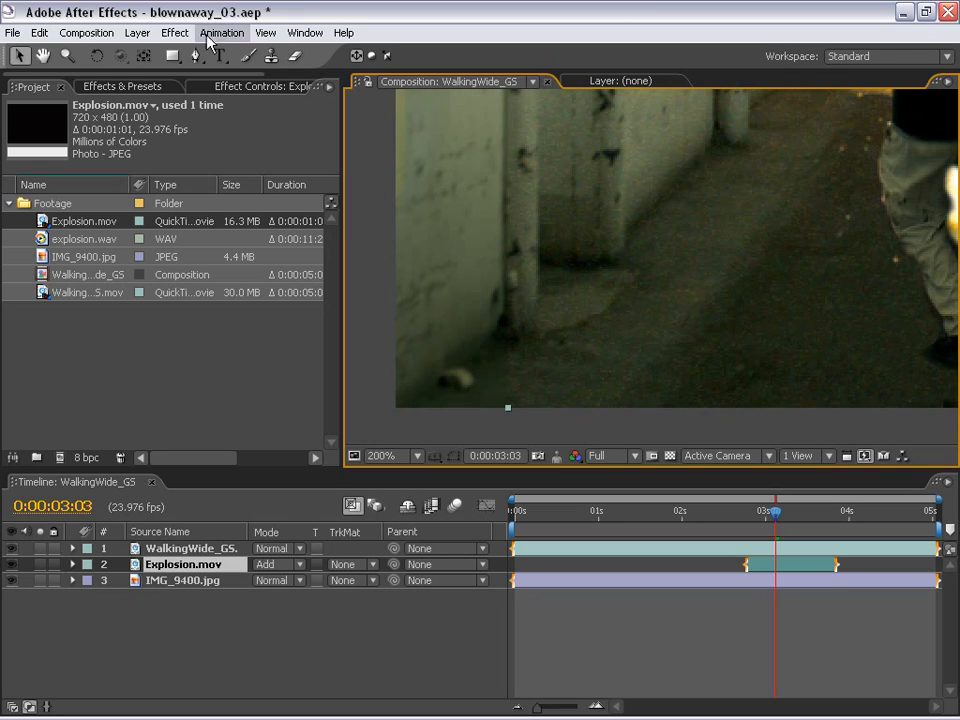
# Apply the Levels effect to the Explosion.mov layer, raise Input Black to 28, and check the explosion at several frames.
pyautogui.click(175, 32)
pyautogui.moveTo(178, 189)
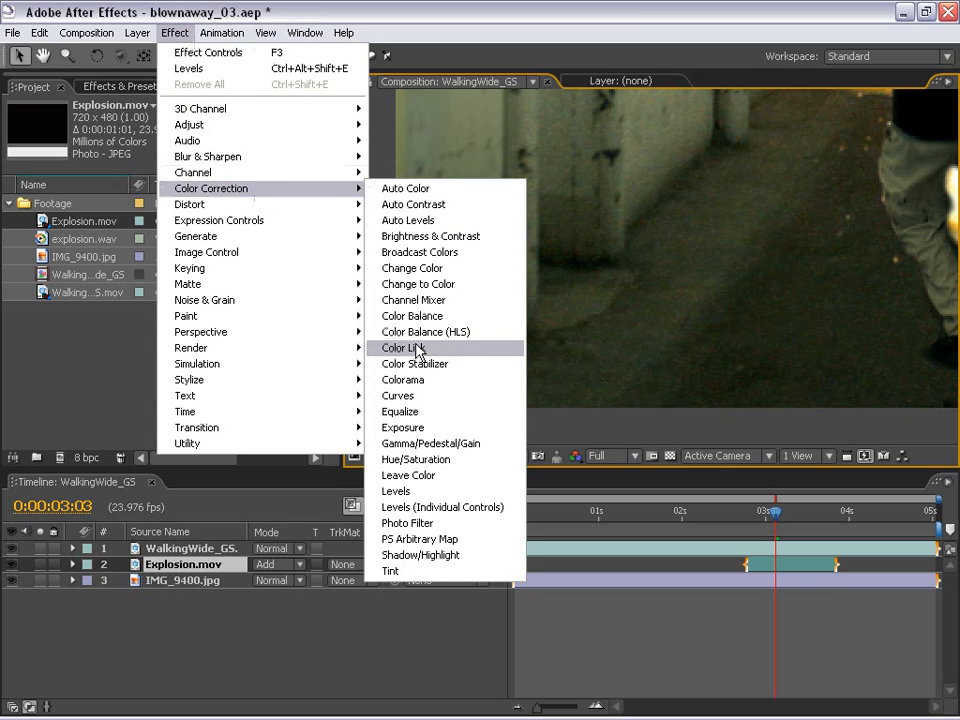
pyautogui.click(398, 491)
pyautogui.moveTo(58, 248)
pyautogui.mouseDown()
pyautogui.moveTo(77, 248)
pyautogui.moveTo(58, 250)
pyautogui.mouseUp()
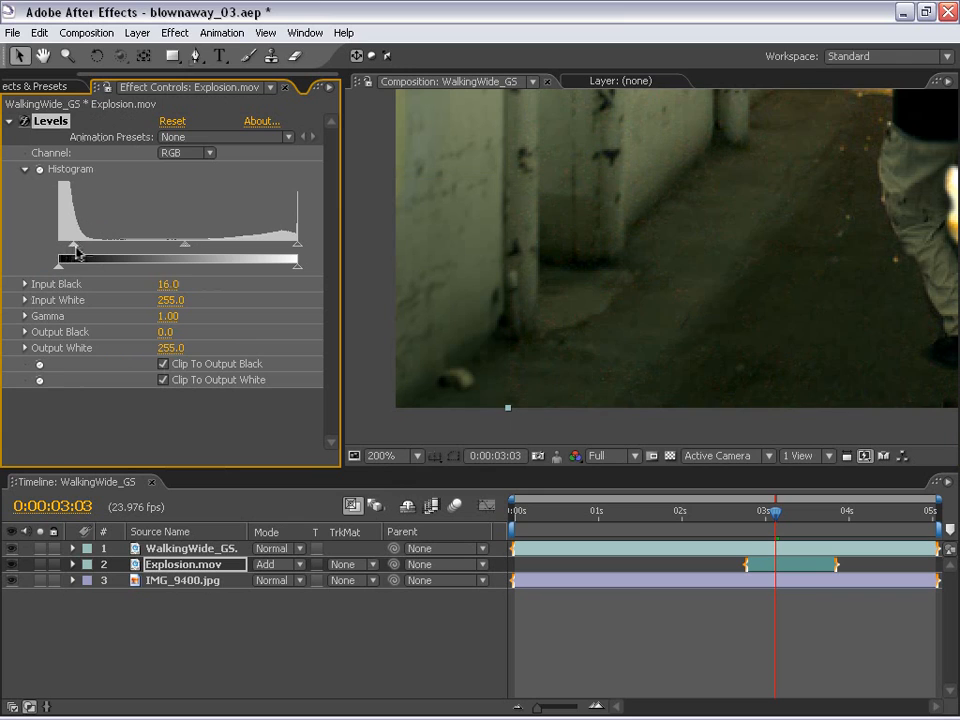
pyautogui.moveTo(706, 318); pyautogui.dragTo(722, 281)
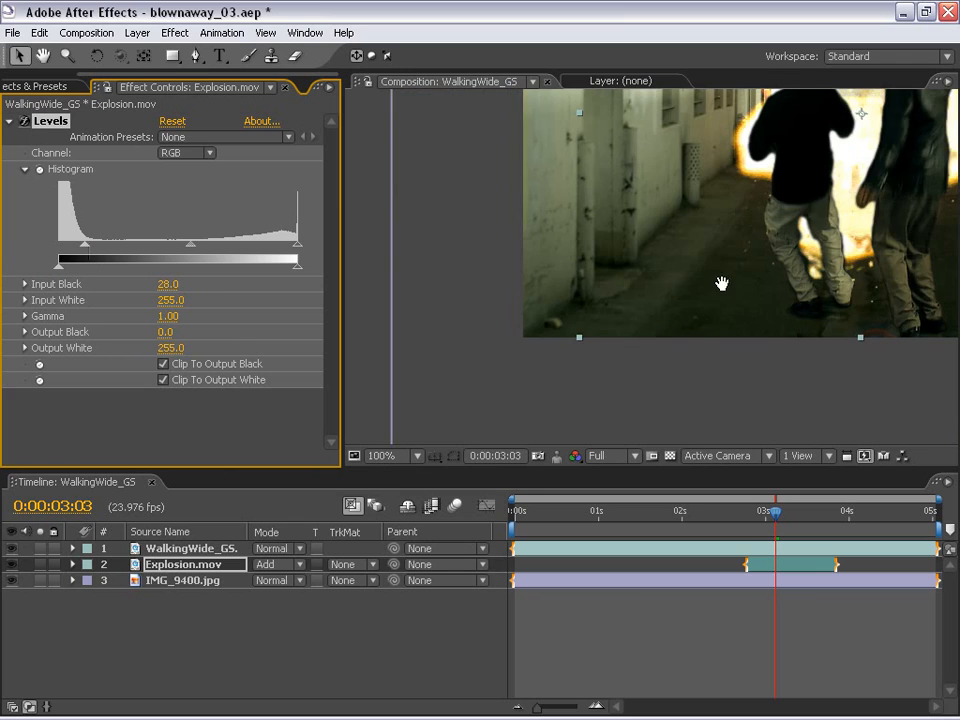
pyautogui.scroll(-1, 632, 317)
pyautogui.click(808, 613)
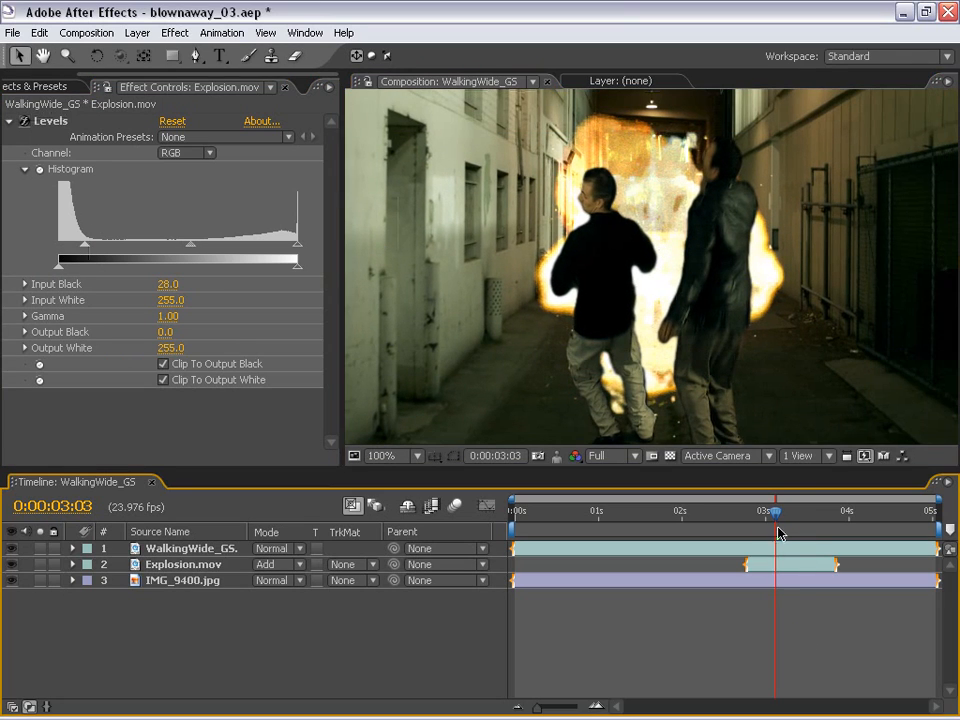
pyautogui.moveTo(773, 512)
pyautogui.mouseDown()
pyautogui.moveTo(806, 511)
pyautogui.moveTo(786, 511)
pyautogui.mouseUp()
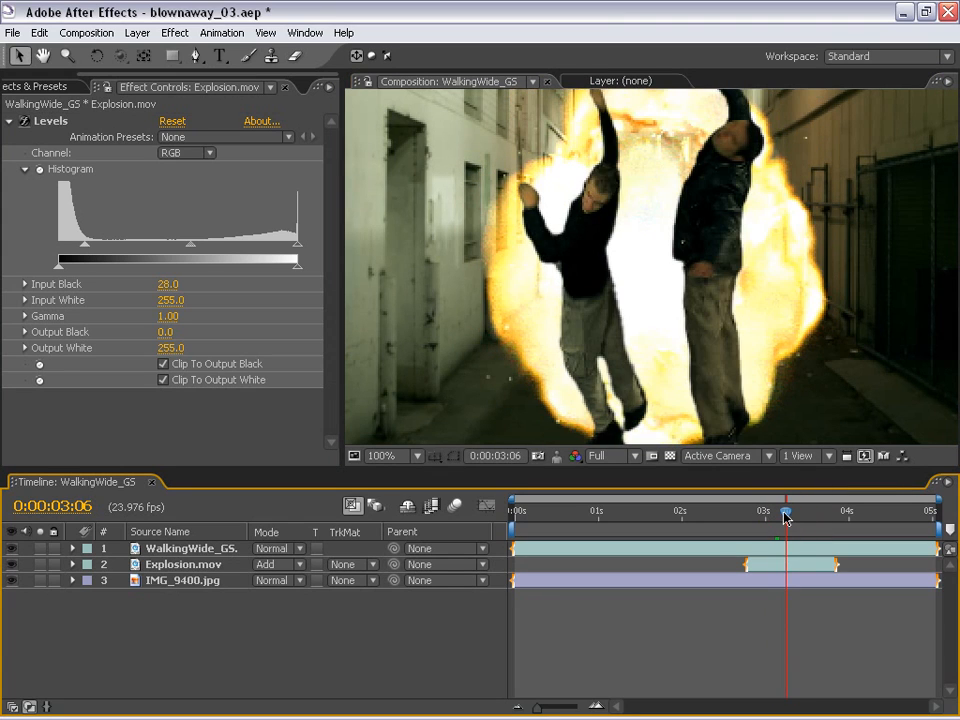
pyautogui.scroll(-1, 688, 342)
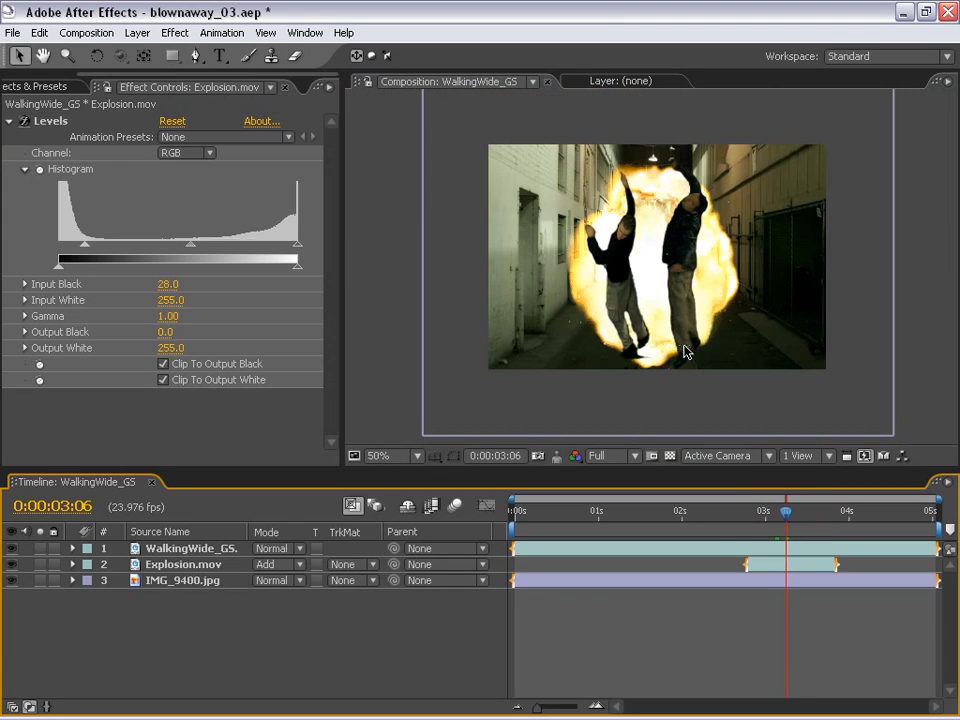
pyautogui.moveTo(783, 517)
pyautogui.mouseDown()
pyautogui.moveTo(761, 514)
pyautogui.moveTo(808, 514)
pyautogui.moveTo(761, 514)
pyautogui.moveTo(777, 518)
pyautogui.mouseUp()
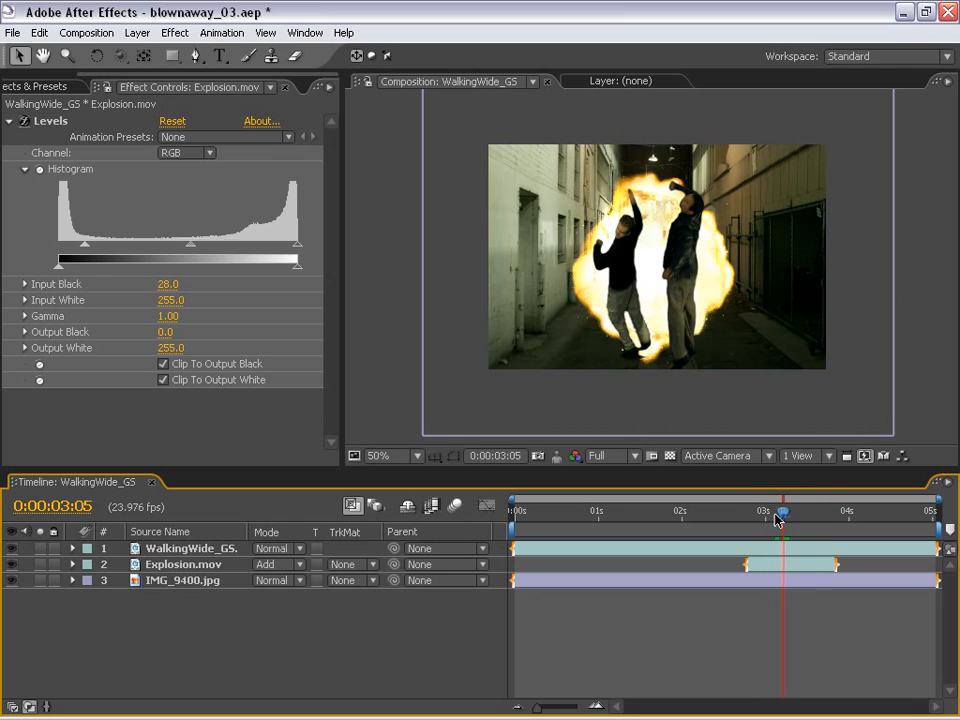
# Duplicate the Explosion.mov layer, shift the copy a few frames after the original, and preview the overlapping explosions.
pyautogui.click(767, 568)
pyautogui.hotkey('ctrl', 'd')
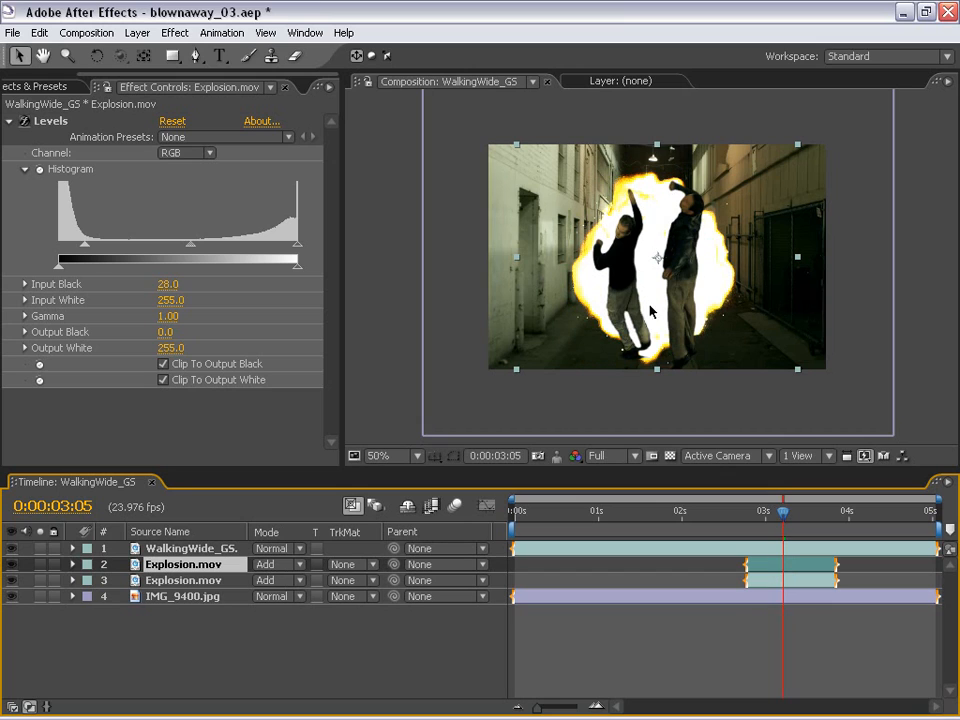
pyautogui.moveTo(765, 570); pyautogui.dragTo(777, 568)
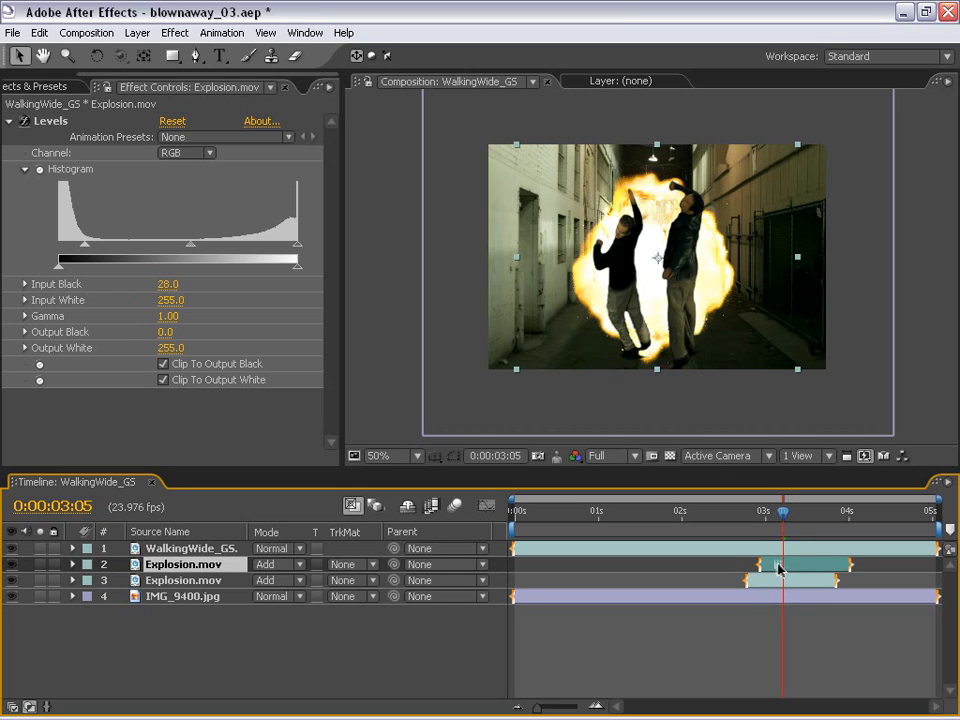
pyautogui.click(752, 516)
pyautogui.press('space')
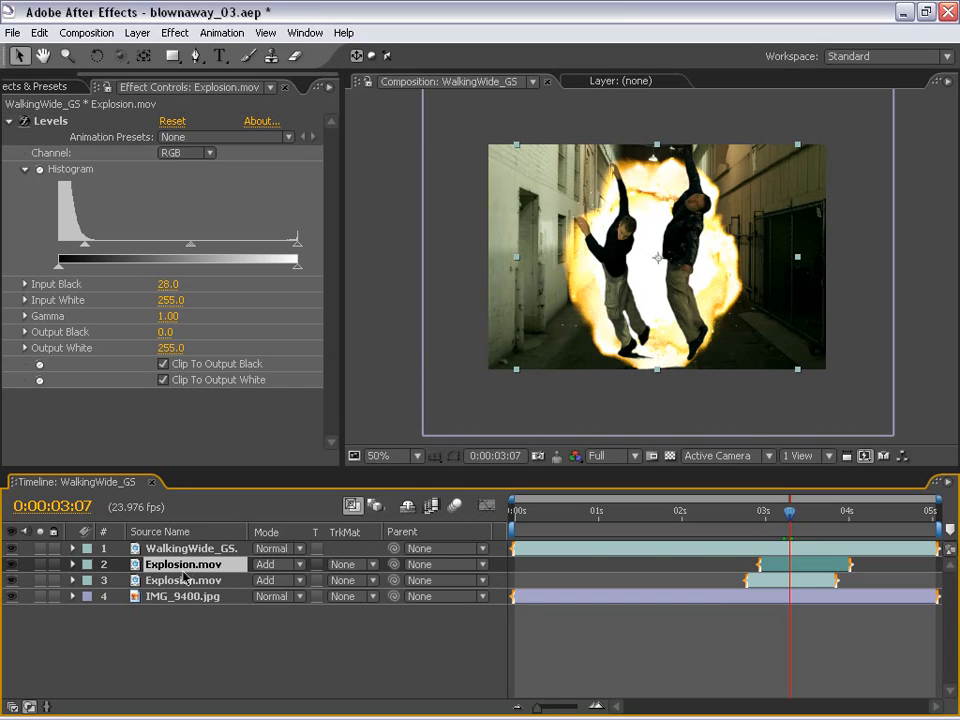
# Scale the duplicated Explosion.mov layer to 300% and check how the enlarged blast fills the frame.
pyautogui.press('s')
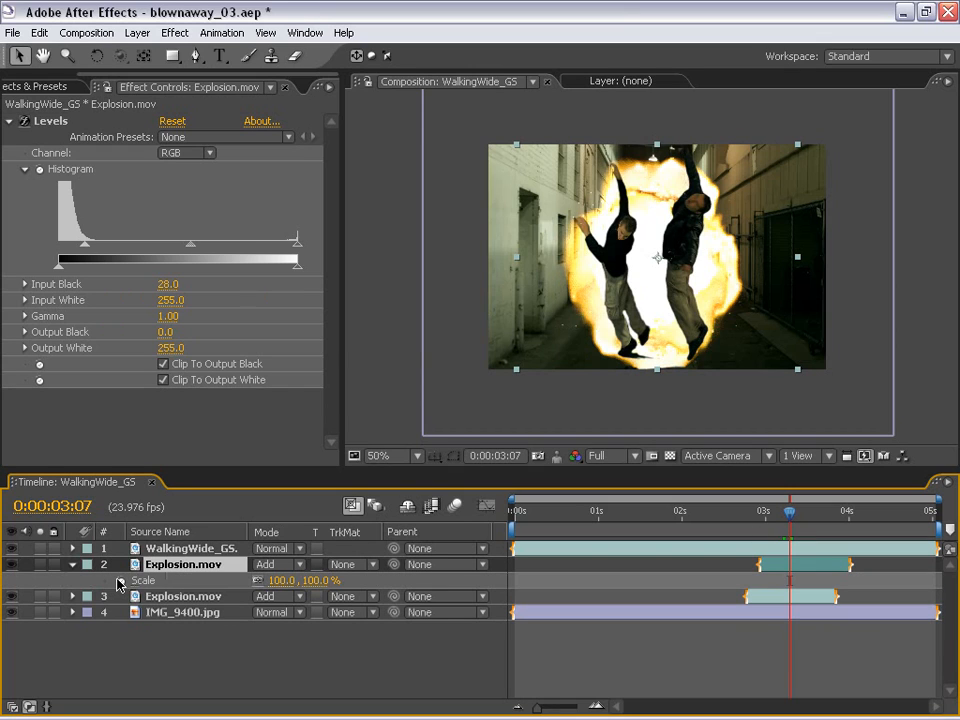
pyautogui.moveTo(309, 580); pyautogui.dragTo(472, 563)
pyautogui.click(310, 580)
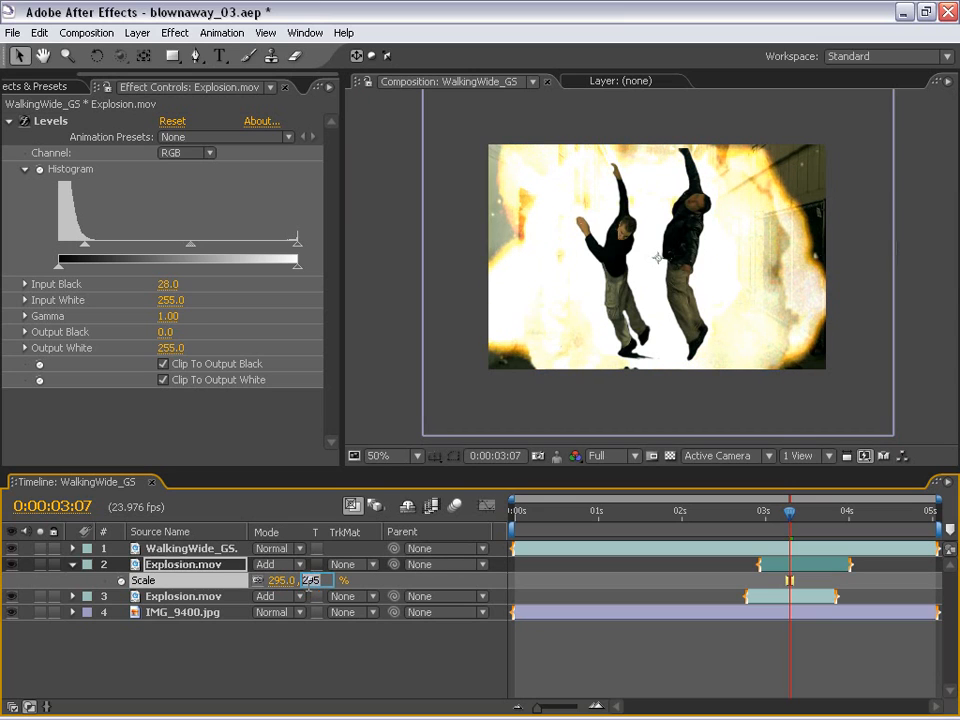
pyautogui.write('300')
pyautogui.press('Return')
pyautogui.moveTo(789, 512); pyautogui.dragTo(813, 521)
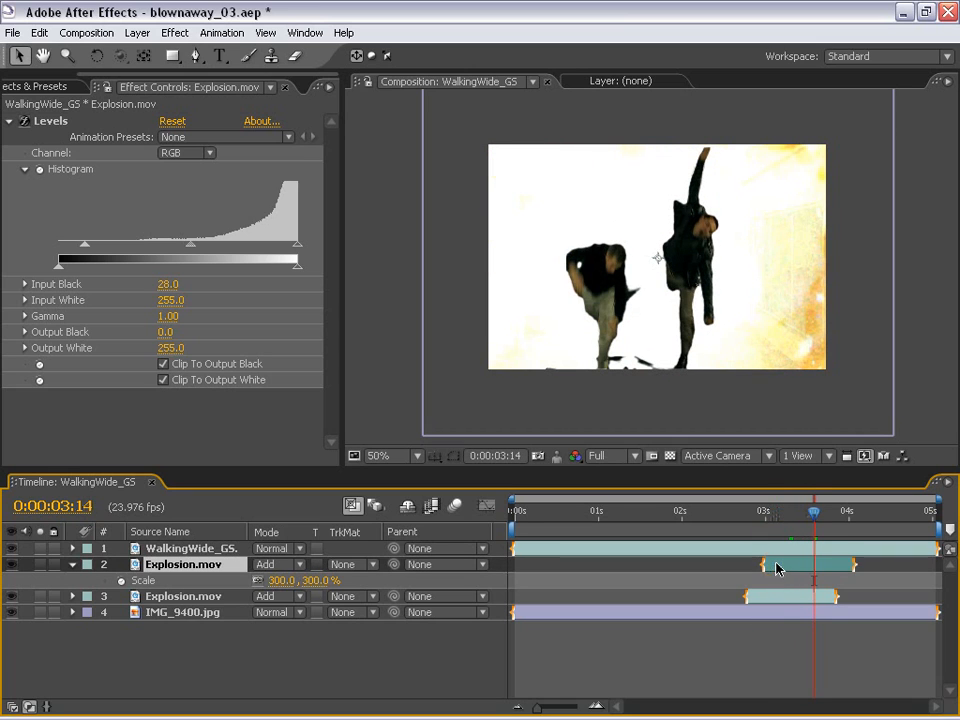
# Duplicate the enlarged Explosion.mov layer, shift the new copy several frames further along, and inspect the actors' key at 0:00:03:13.
pyautogui.hotkey('ctrl', 'd')
pyautogui.moveTo(778, 566); pyautogui.dragTo(796, 566)
pyautogui.moveTo(760, 512); pyautogui.dragTo(810, 520)
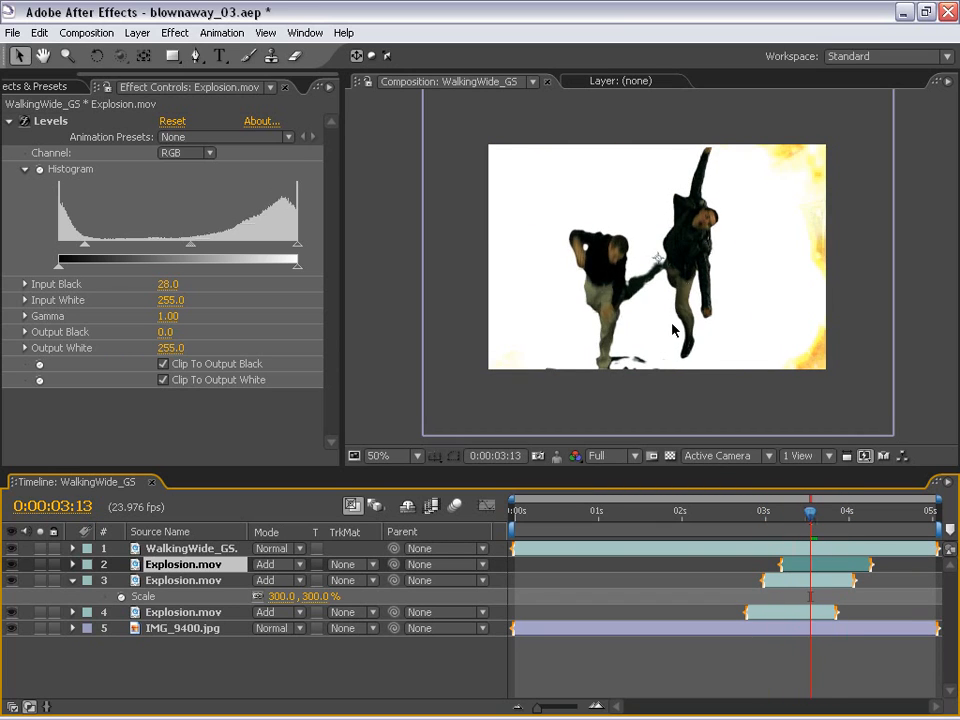
pyautogui.scroll(2, 632, 292)
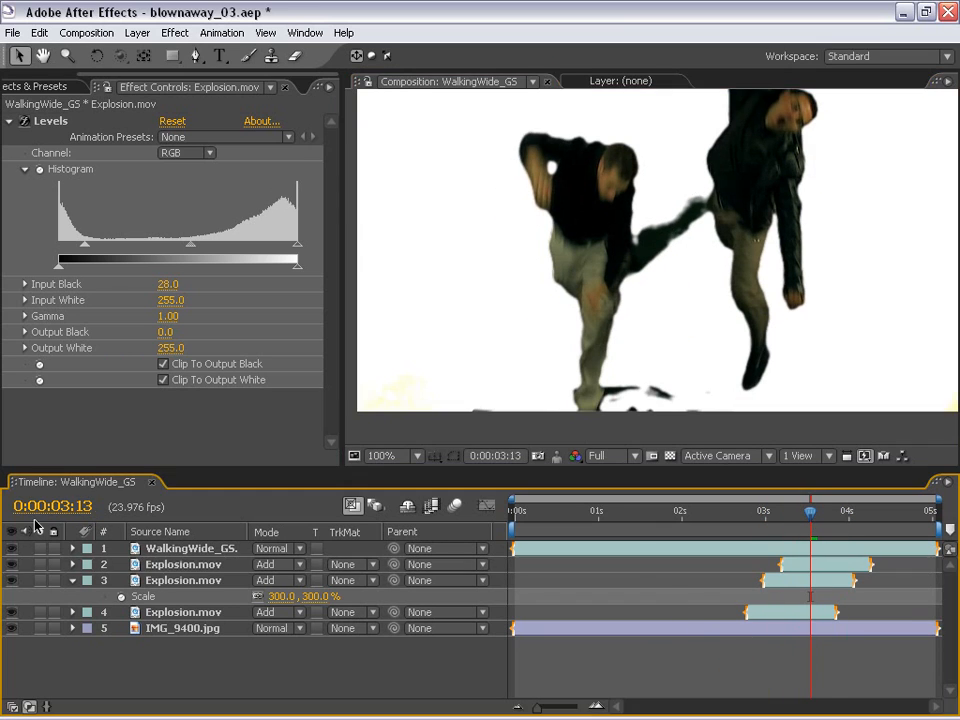
# In the WalkingWide_GS layer's Keylight effect, set Screen Gain to 120, Clip Black to 33 and Clip White to 43.
pyautogui.click(186, 550)
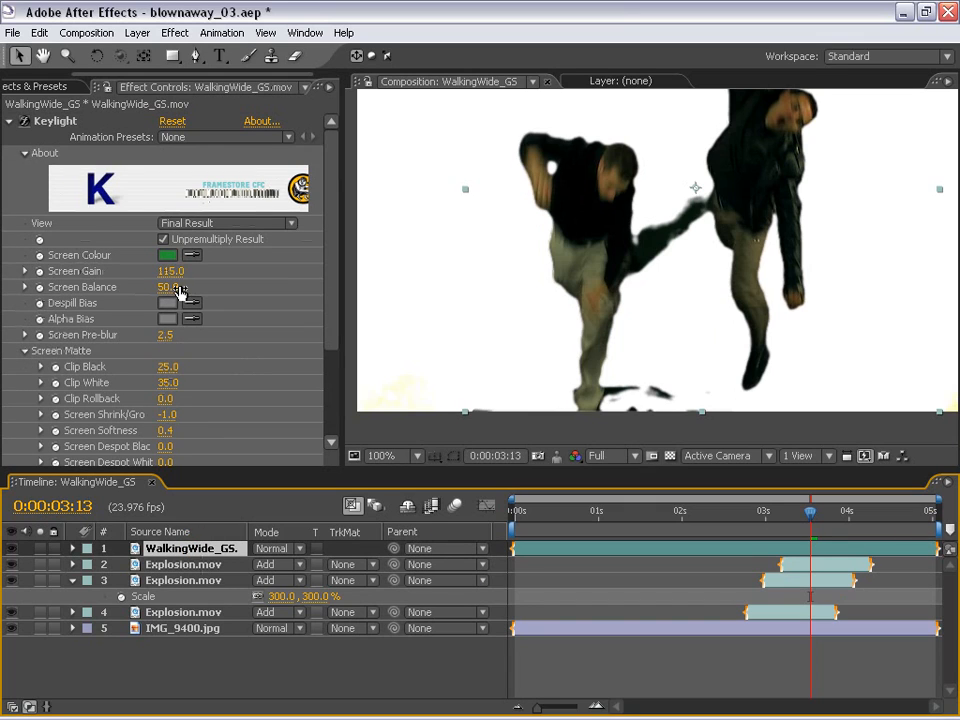
pyautogui.click(170, 271)
pyautogui.write('120')
pyautogui.press('Return')
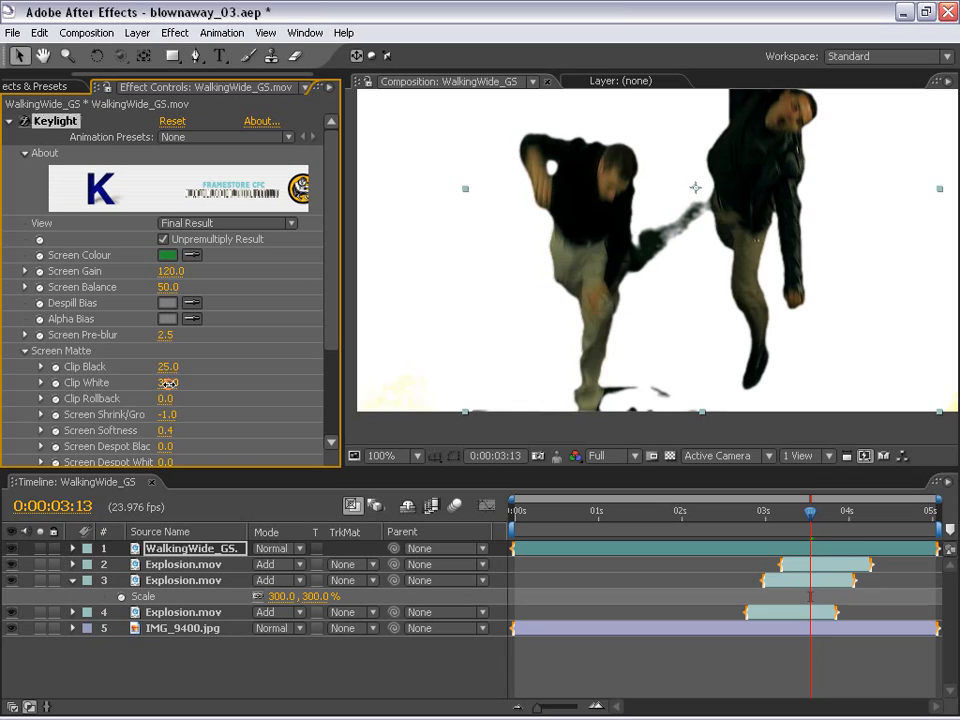
pyautogui.moveTo(174, 383)
pyautogui.mouseDown()
pyautogui.moveTo(162, 367)
pyautogui.moveTo(174, 368)
pyautogui.mouseUp()
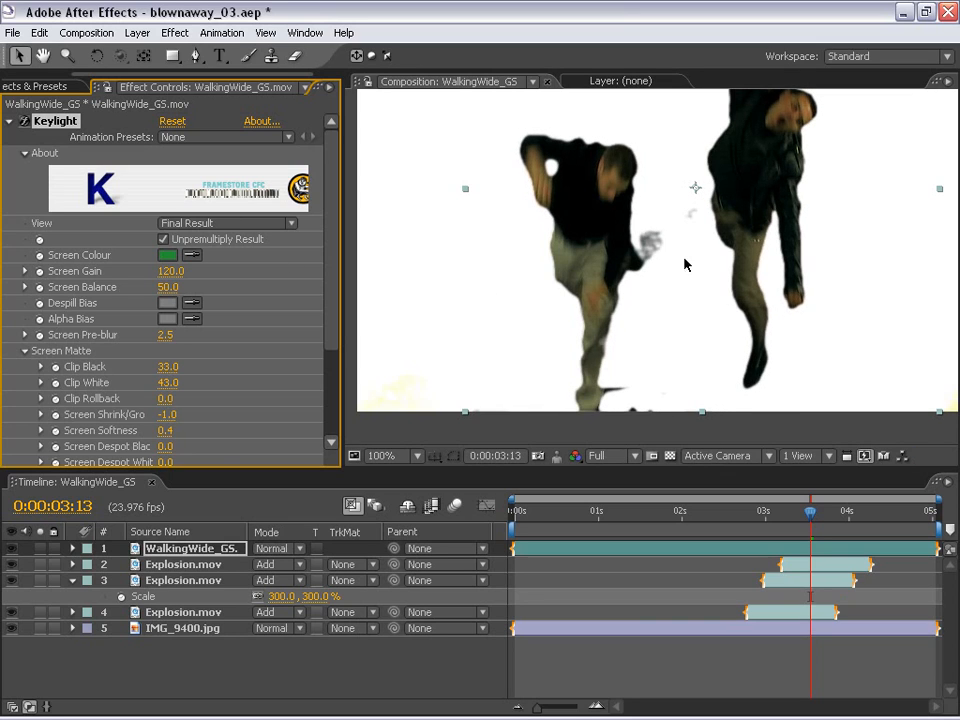
# Start the work area at 0:00:02:18 and play a RAM preview of the layered explosions behind the actors.
pyautogui.moveTo(685, 264); pyautogui.dragTo(613, 305)
pyautogui.moveTo(808, 520); pyautogui.dragTo(745, 520)
pyautogui.scroll(-1, 685, 366)
pyautogui.press('KP_0')
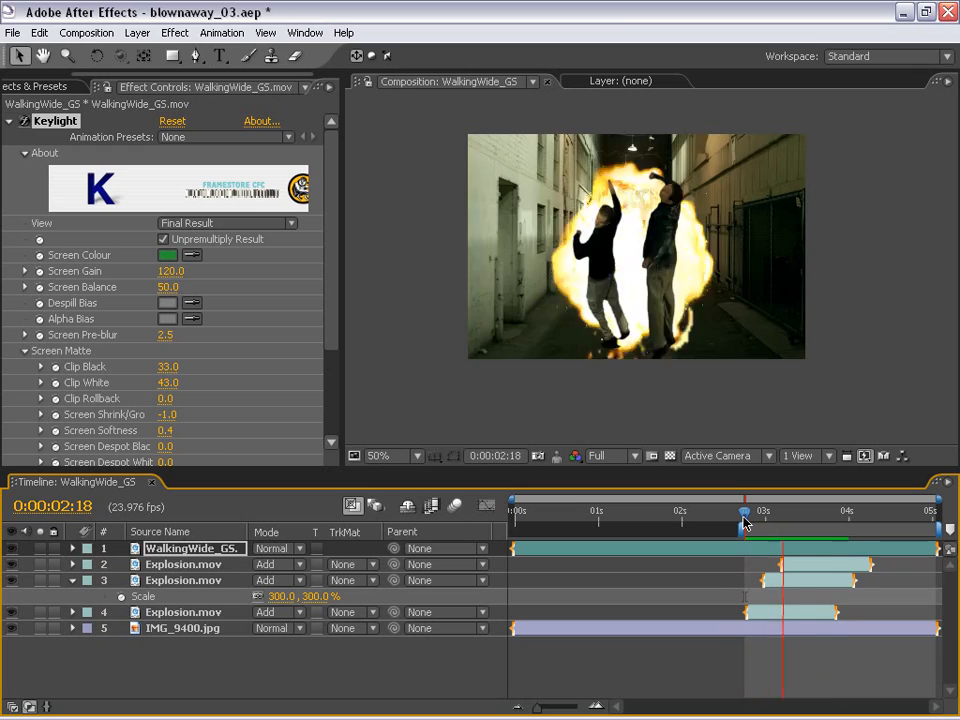
# Stop the preview and inspect the keyed actors at 0:00:02:22, enlarged against the alley and soloed on black.
pyautogui.press('space')
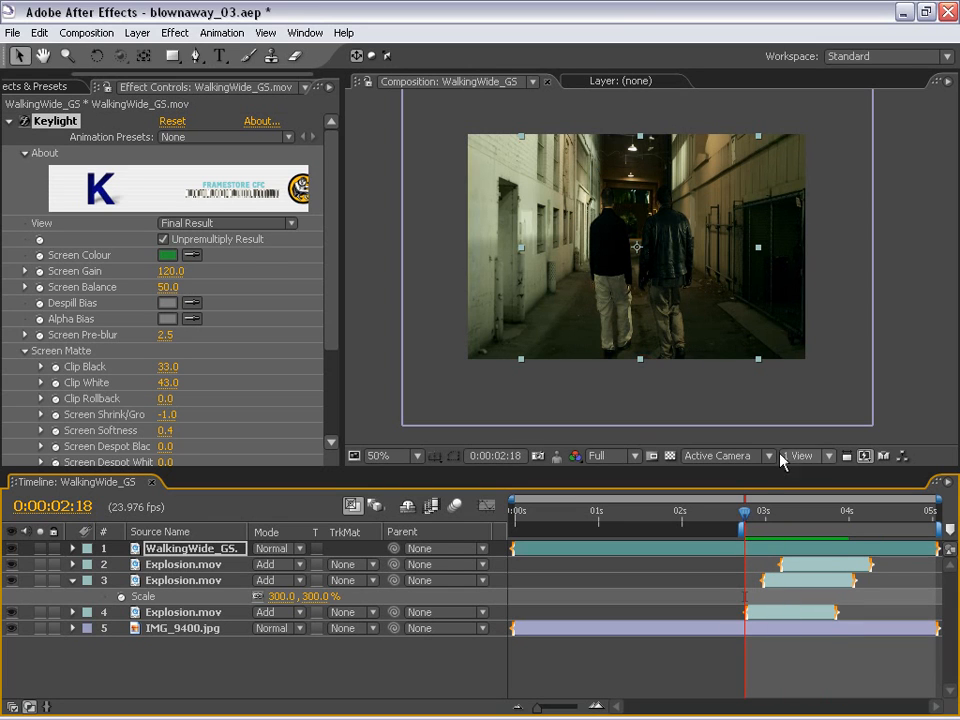
pyautogui.click(808, 658)
pyautogui.moveTo(749, 513)
pyautogui.mouseDown()
pyautogui.moveTo(823, 515)
pyautogui.moveTo(761, 514)
pyautogui.mouseUp()
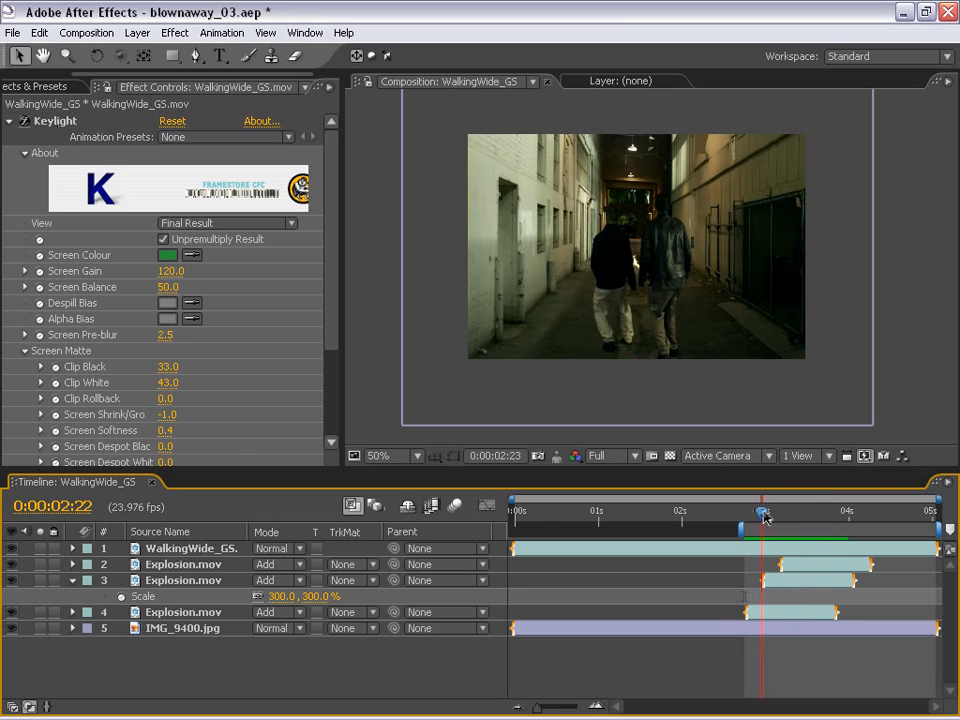
pyautogui.scroll(1, 631, 297)
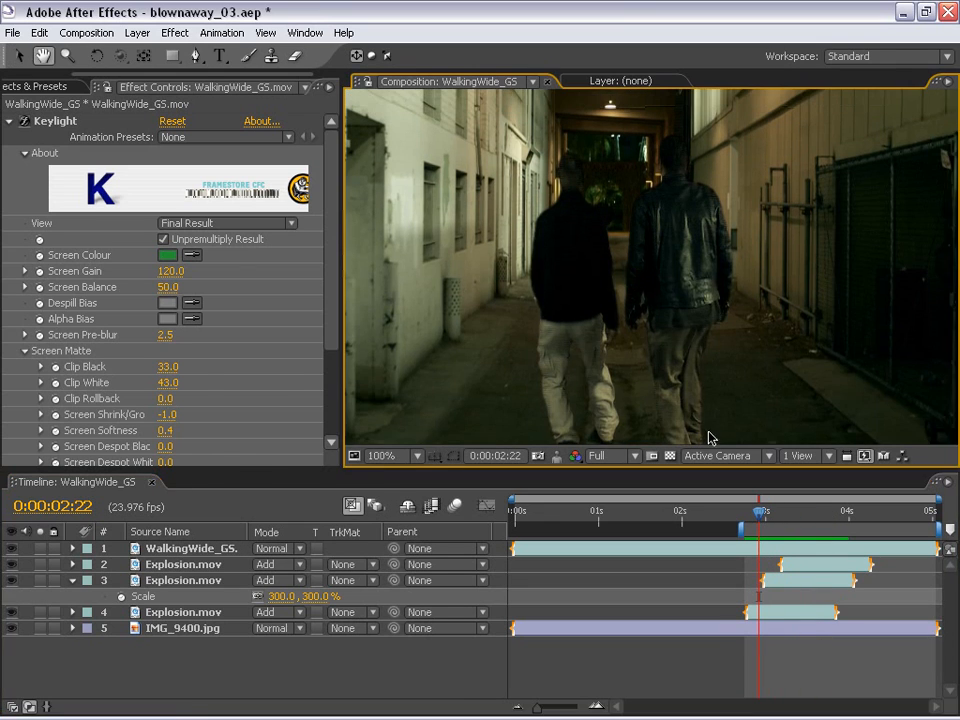
pyautogui.press('`')
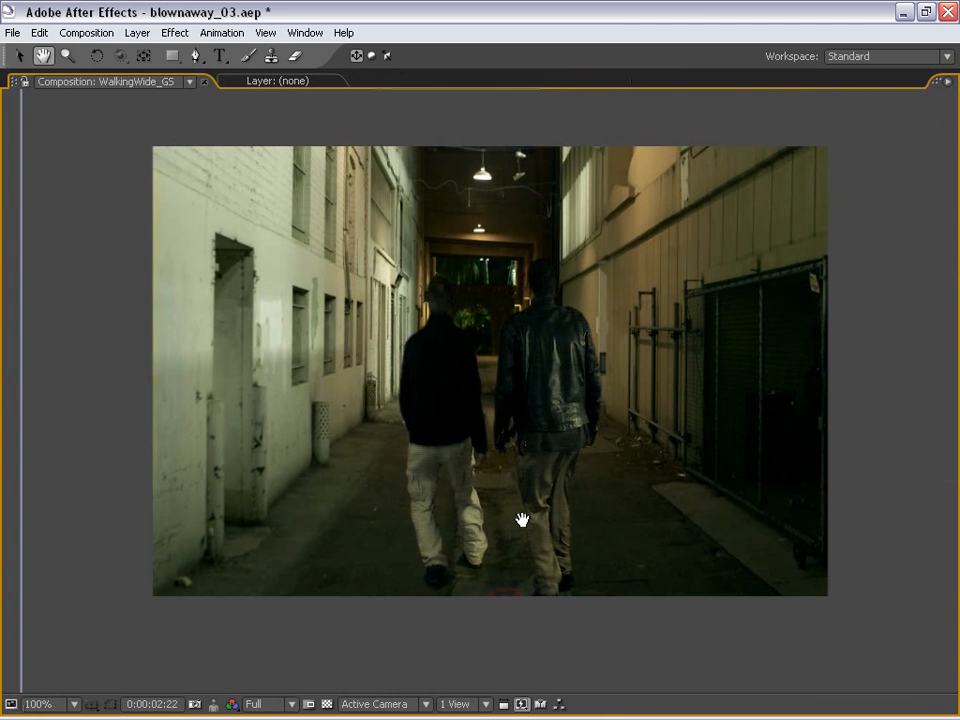
pyautogui.press('`')
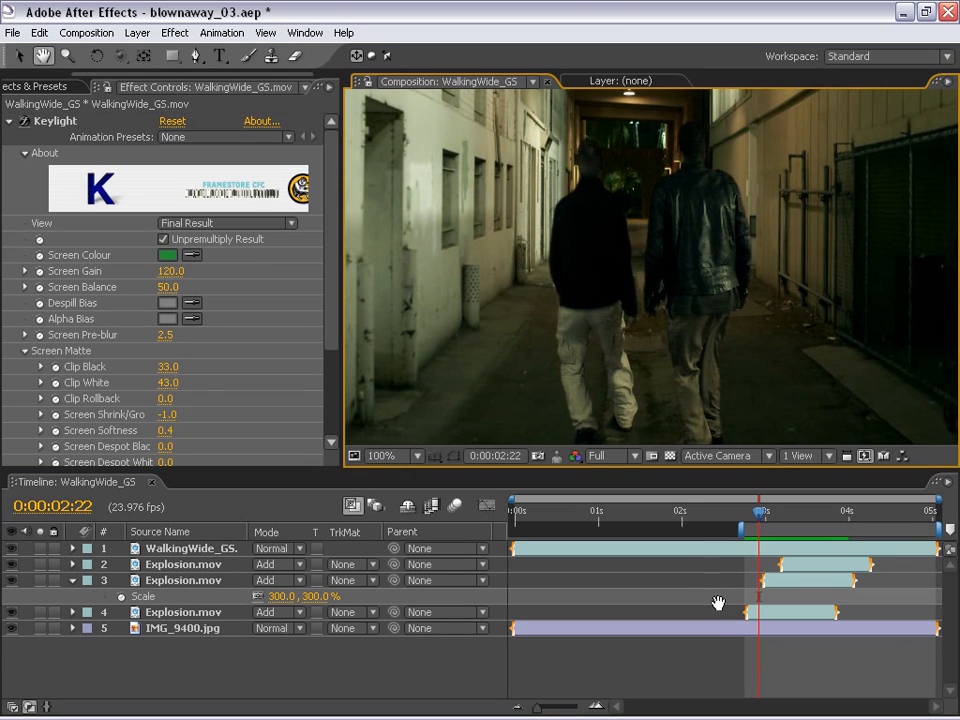
pyautogui.scroll(-1, 623, 319)
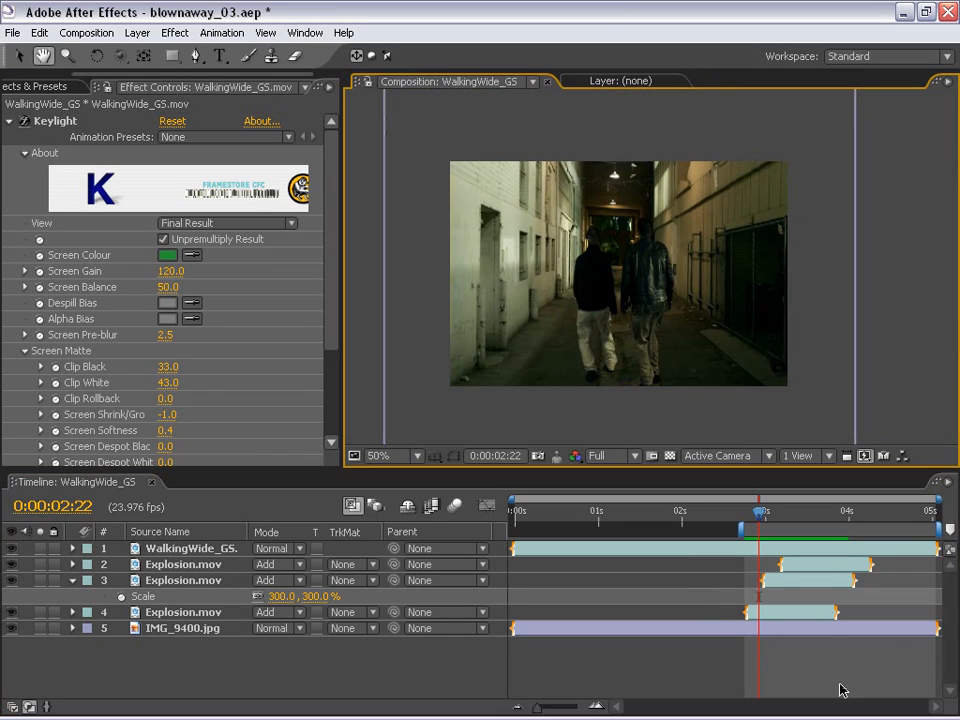
pyautogui.click(40, 549)
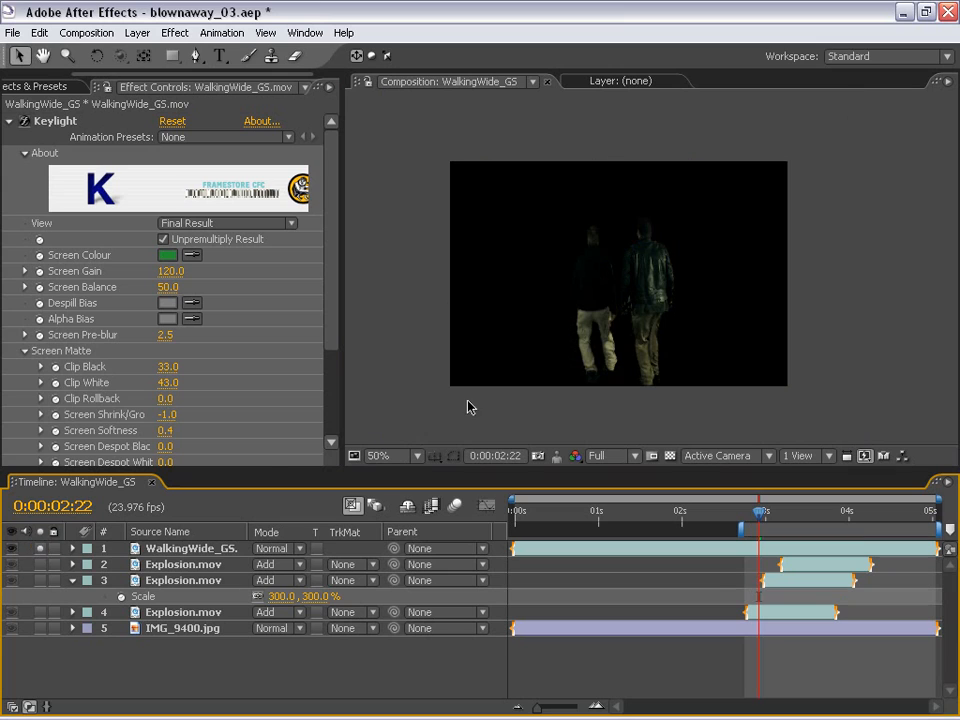
pyautogui.click(40, 549)
# Compare the WalkingWide_GS layer with its effects switched off and on again at 0:00:03:05.
pyautogui.click(191, 549)
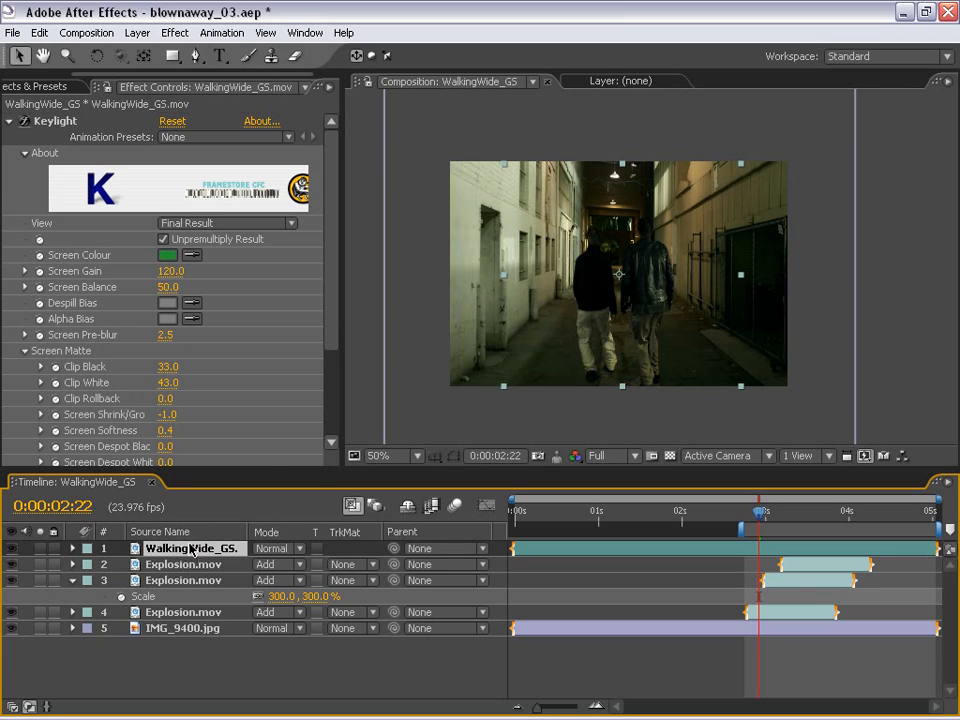
pyautogui.press('F3')
pyautogui.press('F4')
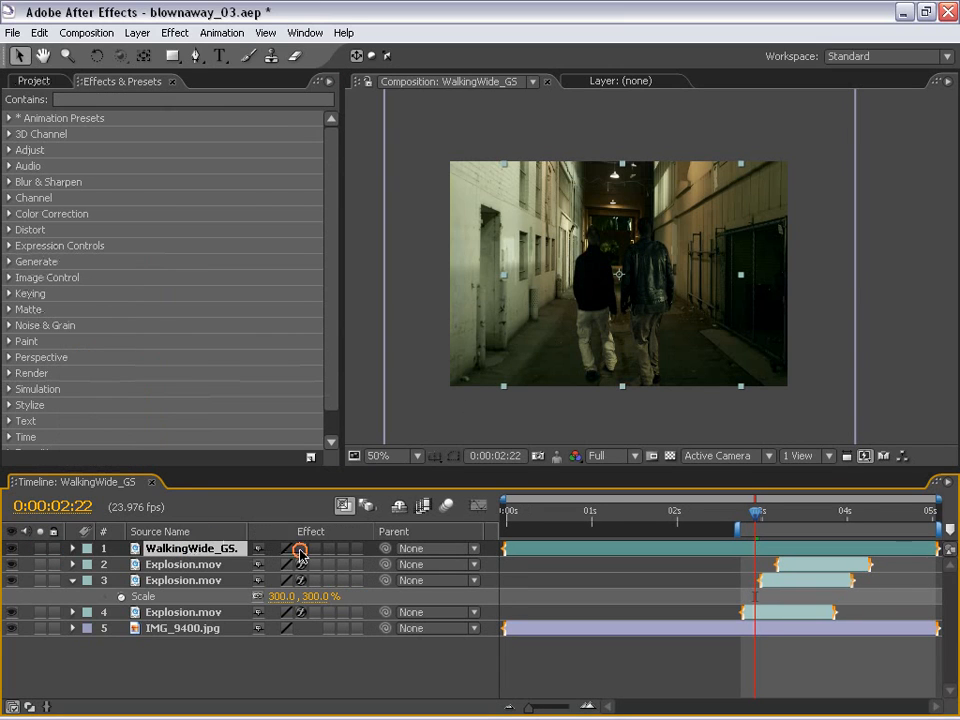
pyautogui.click(300, 549)
pyautogui.click(33, 81)
pyautogui.moveTo(756, 512); pyautogui.dragTo(785, 537)
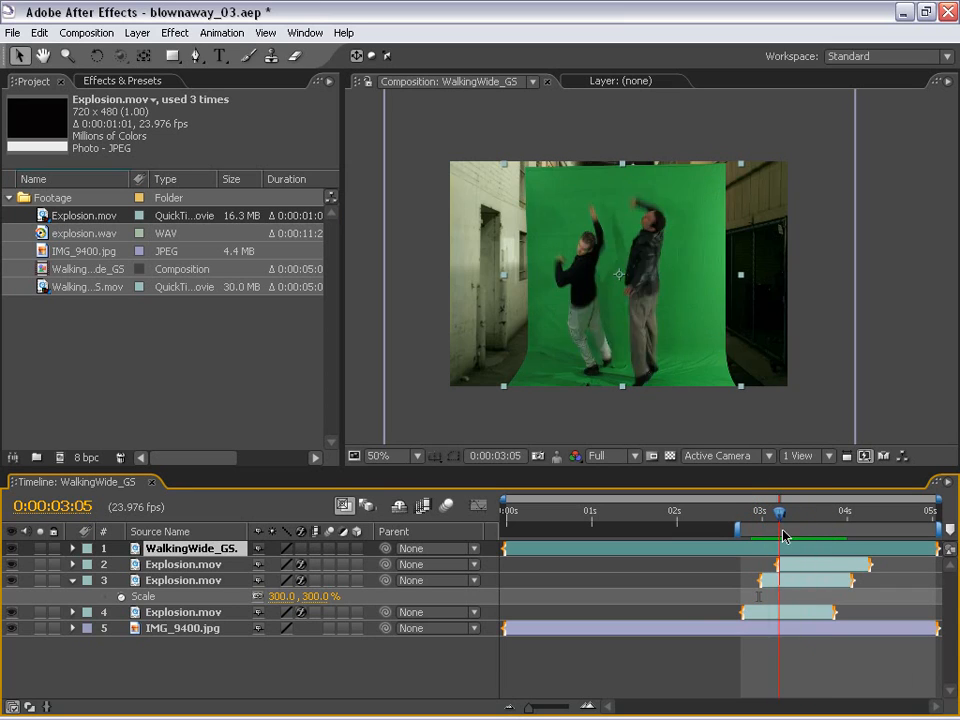
pyautogui.click(491, 600)
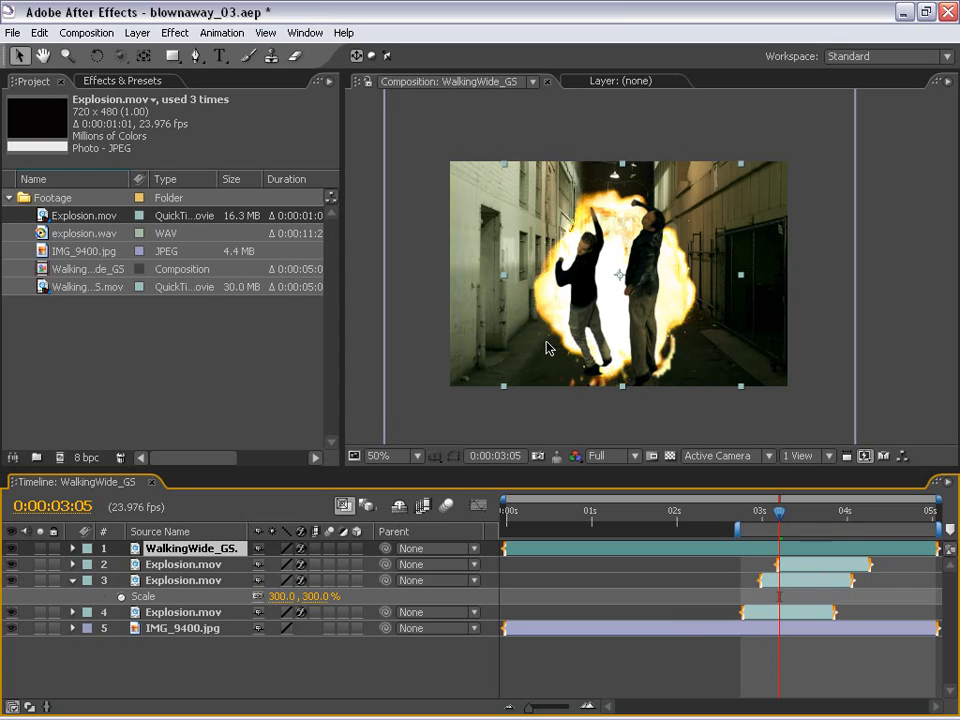
# Set starting Position and Scale keyframes on the WalkingWide_GS layer at 0:00:03:05.
pyautogui.click(760, 509)
pyautogui.moveTo(771, 510)
pyautogui.mouseDown()
pyautogui.moveTo(806, 521)
pyautogui.moveTo(776, 525)
pyautogui.mouseUp()
pyautogui.click(745, 549)
pyautogui.press('p')
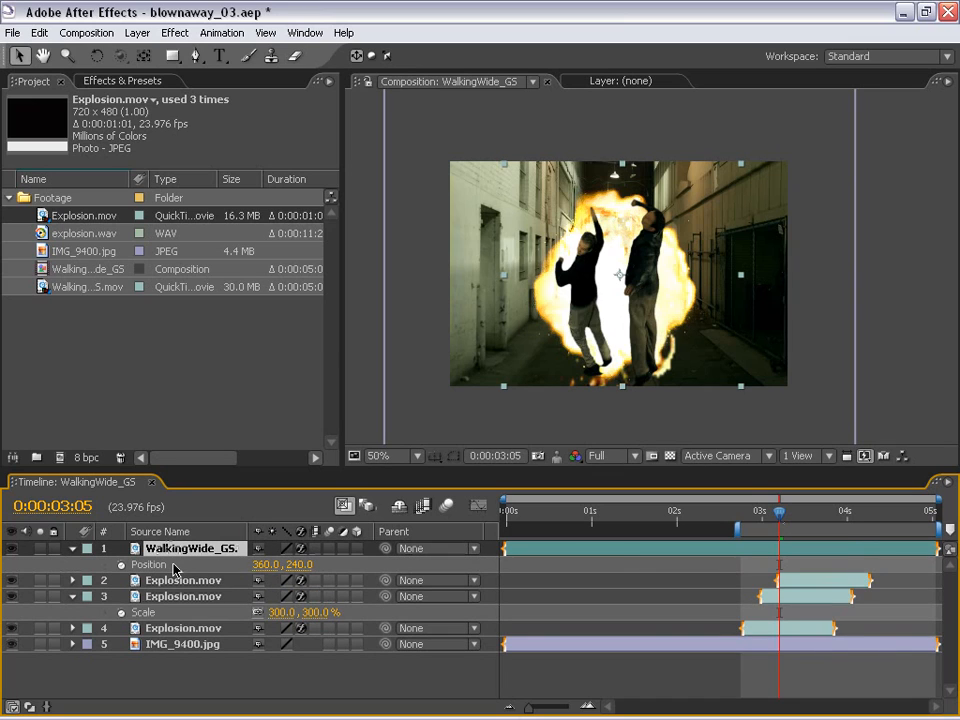
pyautogui.click(122, 565)
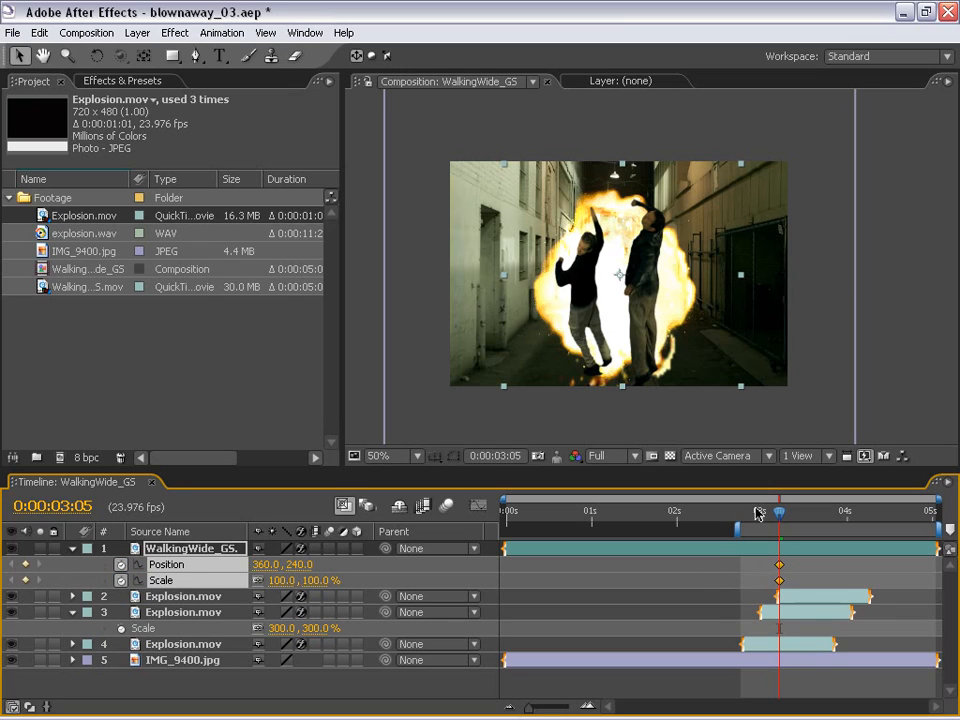
# At 0:00:03:22, set the WalkingWide_GS layer's Scale to 300%.
pyautogui.moveTo(779, 512); pyautogui.dragTo(838, 520)
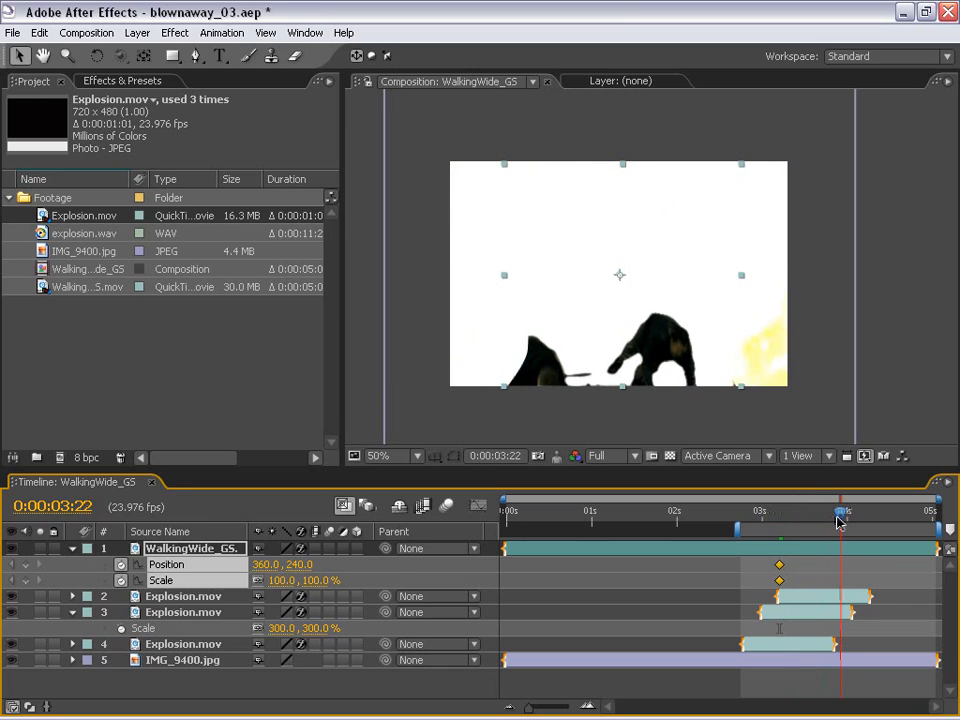
pyautogui.moveTo(325, 580); pyautogui.dragTo(455, 570)
pyautogui.click(306, 581)
pyautogui.write('3')
pyautogui.press('Escape')
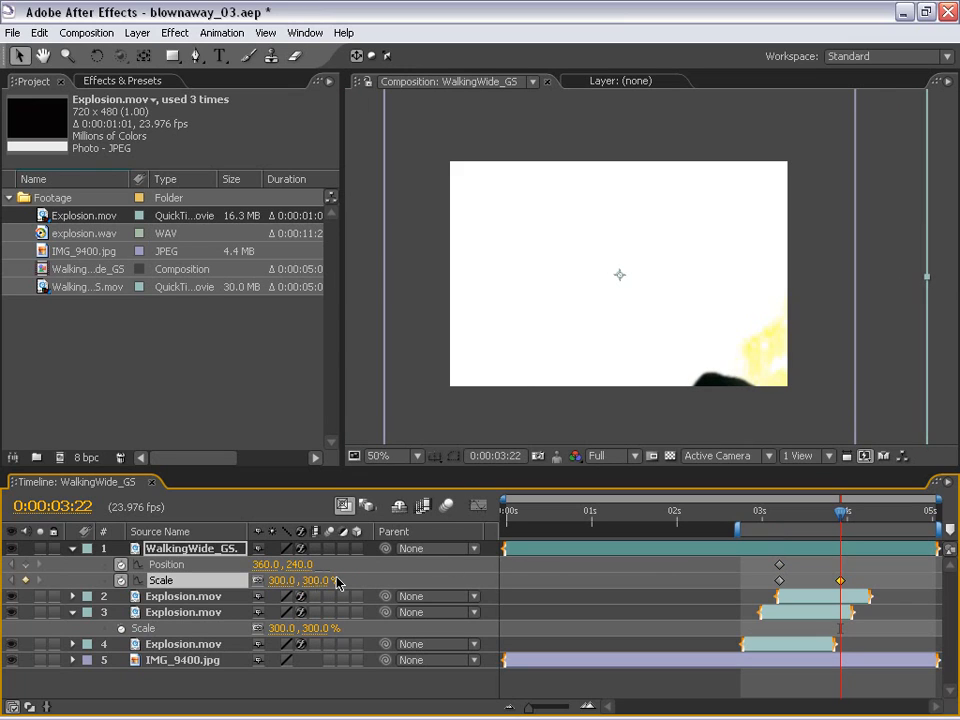
# At 0:00:03:22, move the WalkingWide_GS layer straight up to keyframe its Position, and go back to 0:00:03:04.
pyautogui.click(825, 515)
pyautogui.moveTo(825, 515)
pyautogui.mouseDown()
pyautogui.moveTo(766, 515)
pyautogui.moveTo(840, 515)
pyautogui.mouseUp()
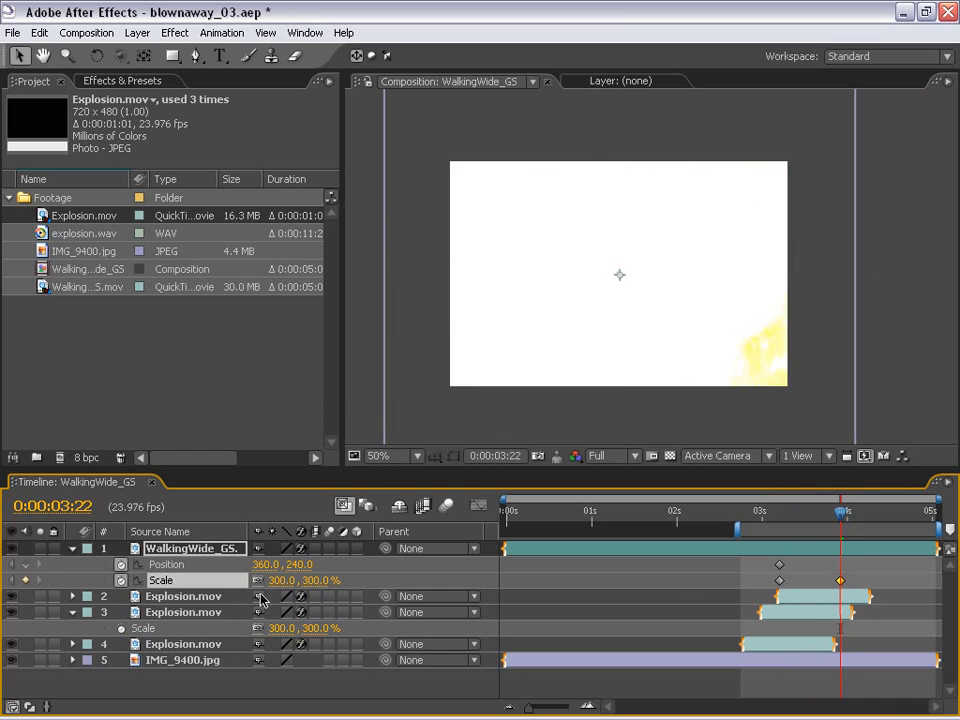
pyautogui.moveTo(637, 358); pyautogui.dragTo(634, 315)
pyautogui.moveTo(838, 520); pyautogui.dragTo(774, 520)
pyautogui.press(';')
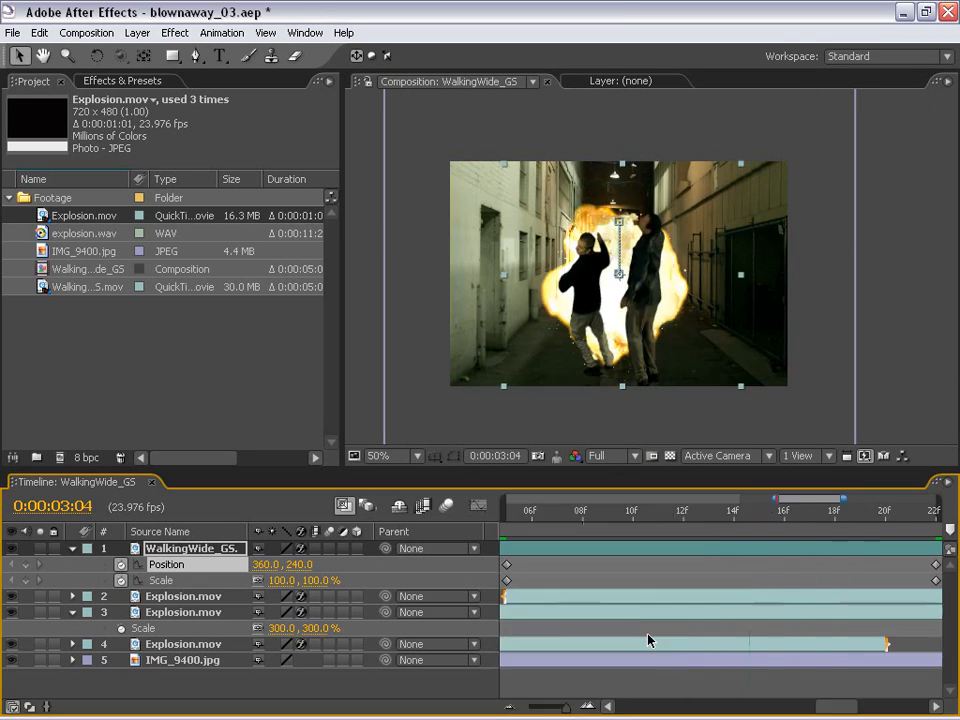
pyautogui.press(';')
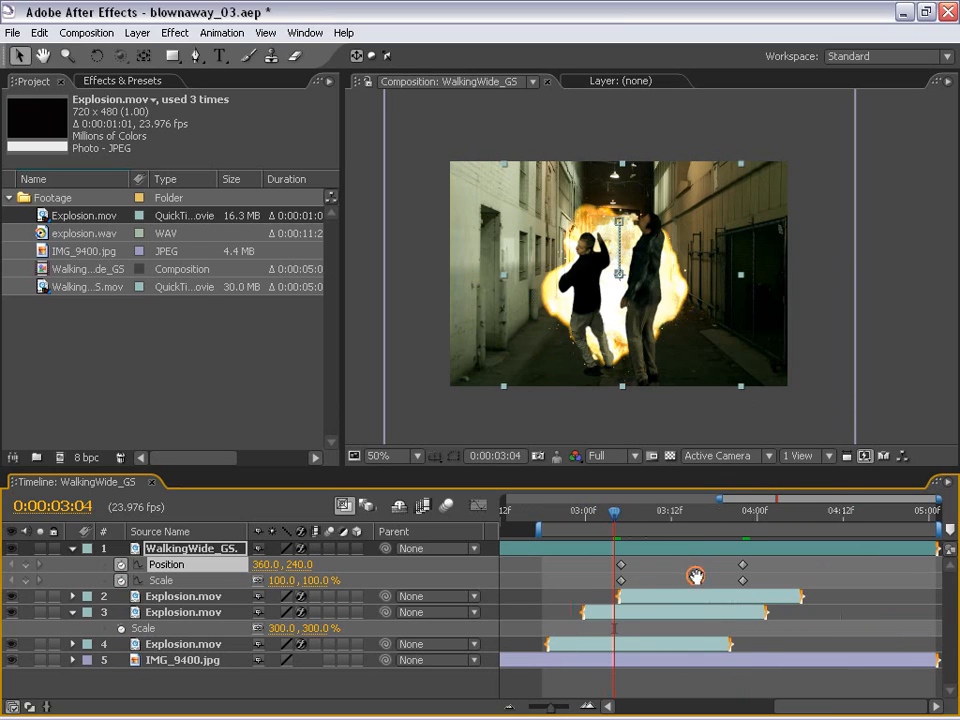
# Examine the WalkingWide_GS layer's Scale curve in the Graph Editor while scrubbing through the enlargement, and return to the keyframe view.
pyautogui.click(144, 581)
pyautogui.click(477, 506)
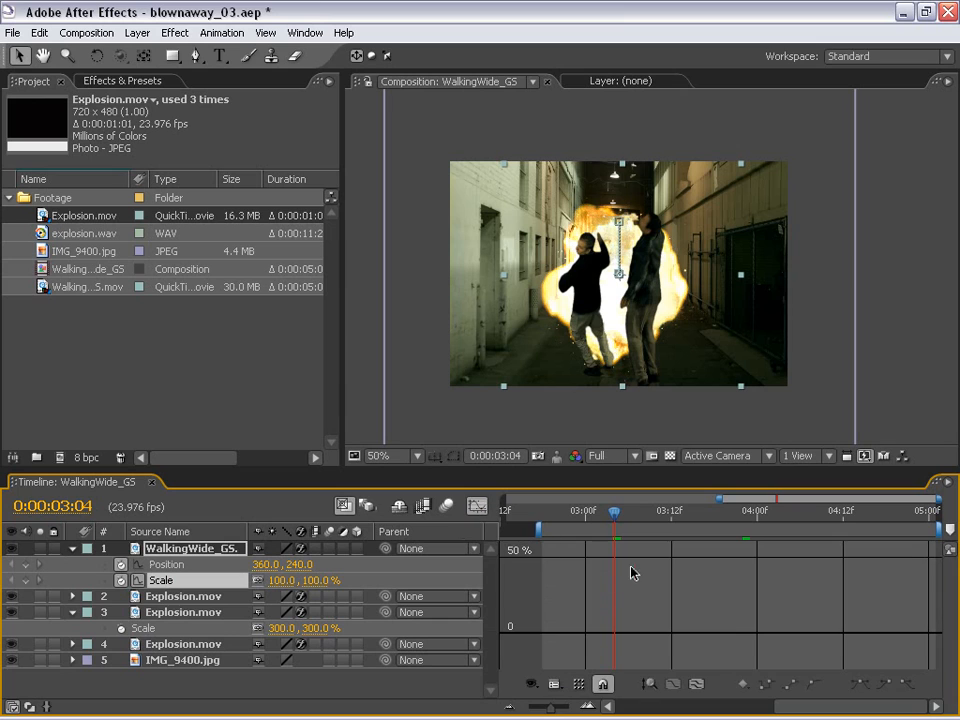
pyautogui.click(693, 684)
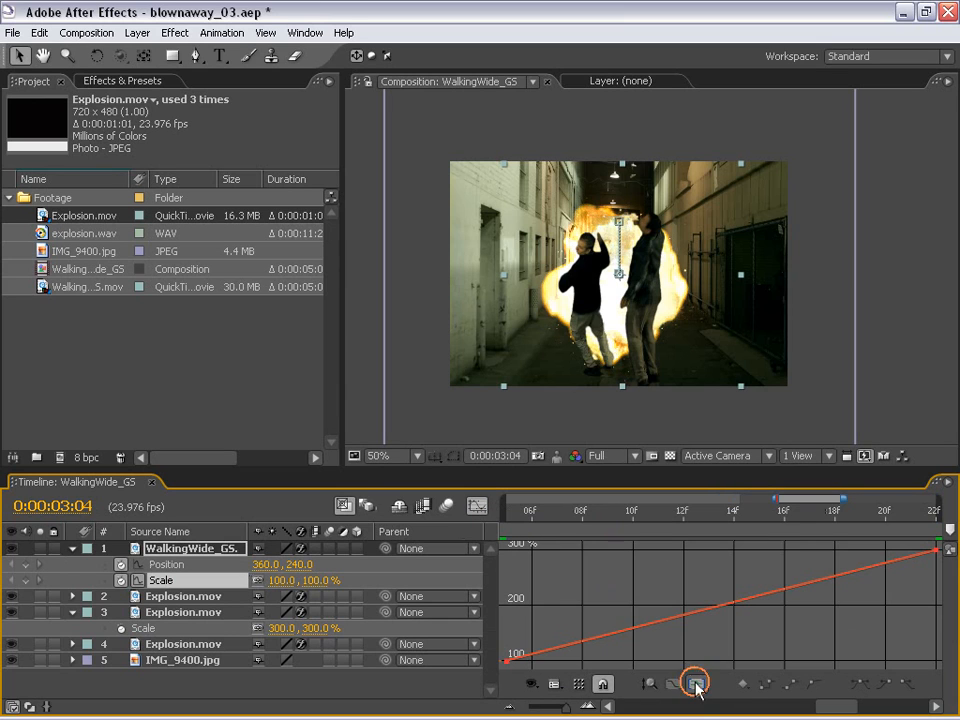
pyautogui.click(515, 511)
pyautogui.moveTo(508, 515); pyautogui.dragTo(643, 540)
pyautogui.scroll(-4, 643, 540)
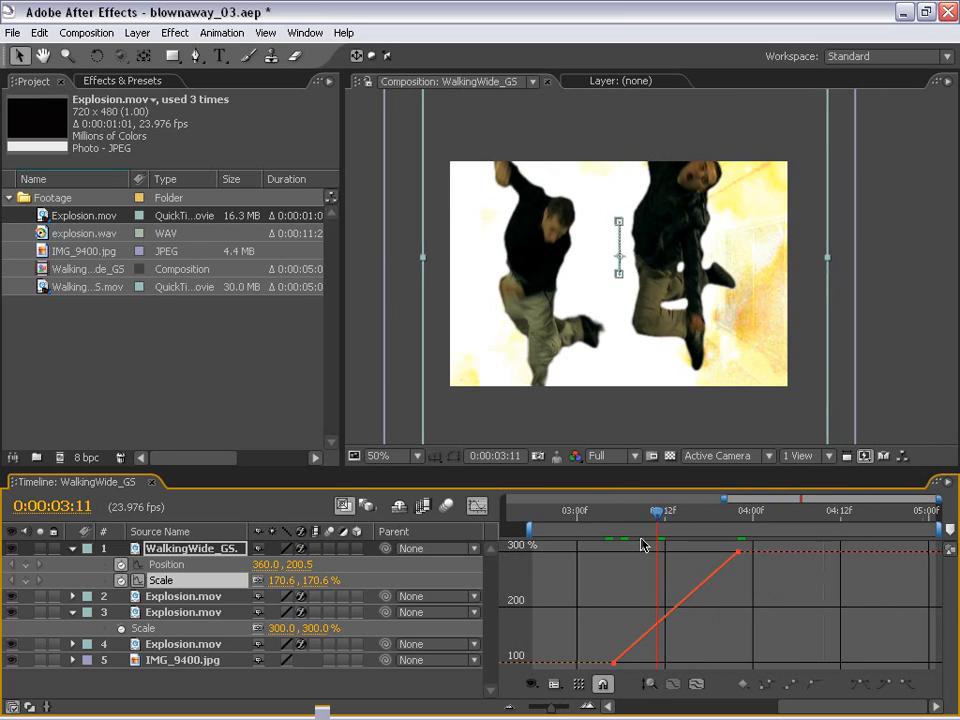
pyautogui.moveTo(660, 590); pyautogui.dragTo(659, 583)
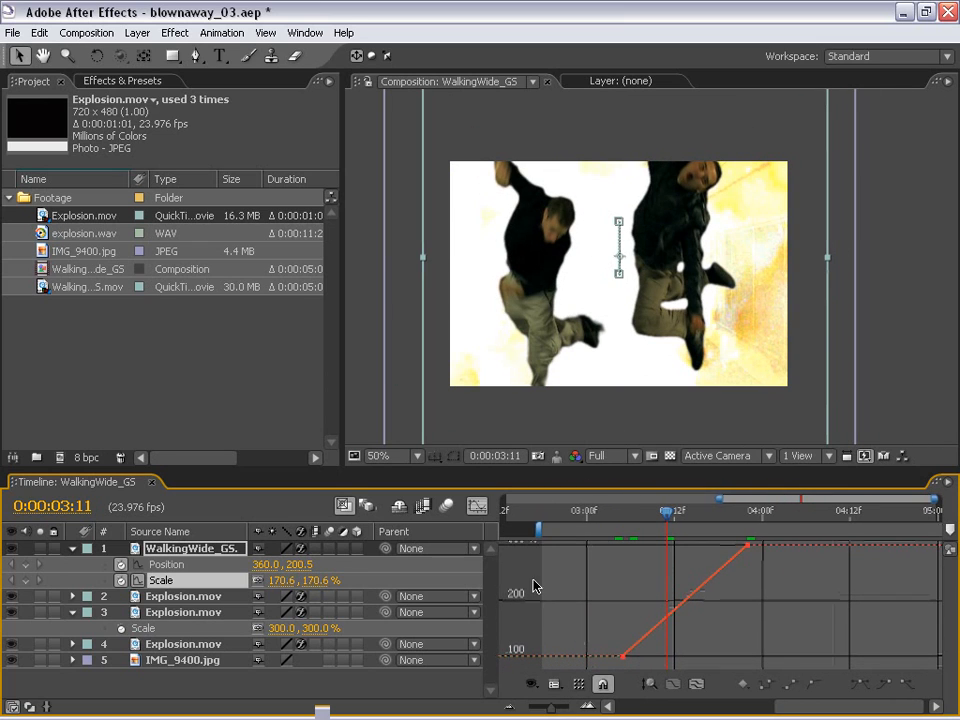
pyautogui.moveTo(621, 524); pyautogui.dragTo(638, 518)
pyautogui.click(478, 507)
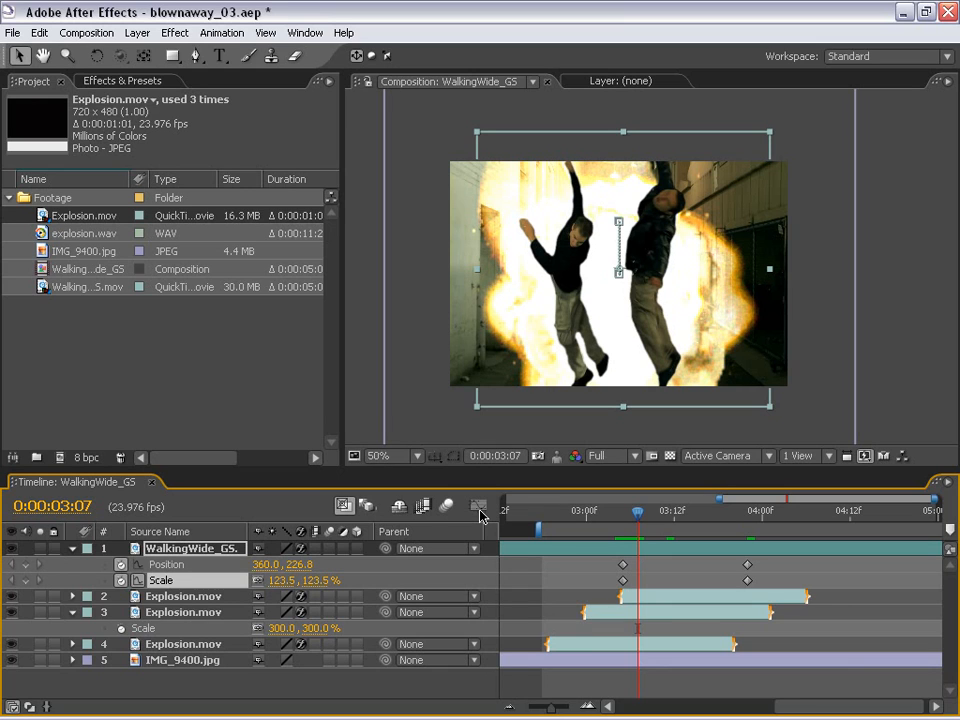
# Convert the WalkingWide_GS layer's two Scale keyframes to an Exponential Scale and check the growth at 0:00:03:12.
pyautogui.moveTo(638, 512)
pyautogui.mouseDown()
pyautogui.moveTo(628, 513)
pyautogui.moveTo(731, 514)
pyautogui.moveTo(620, 515)
pyautogui.moveTo(626, 521)
pyautogui.mouseUp()
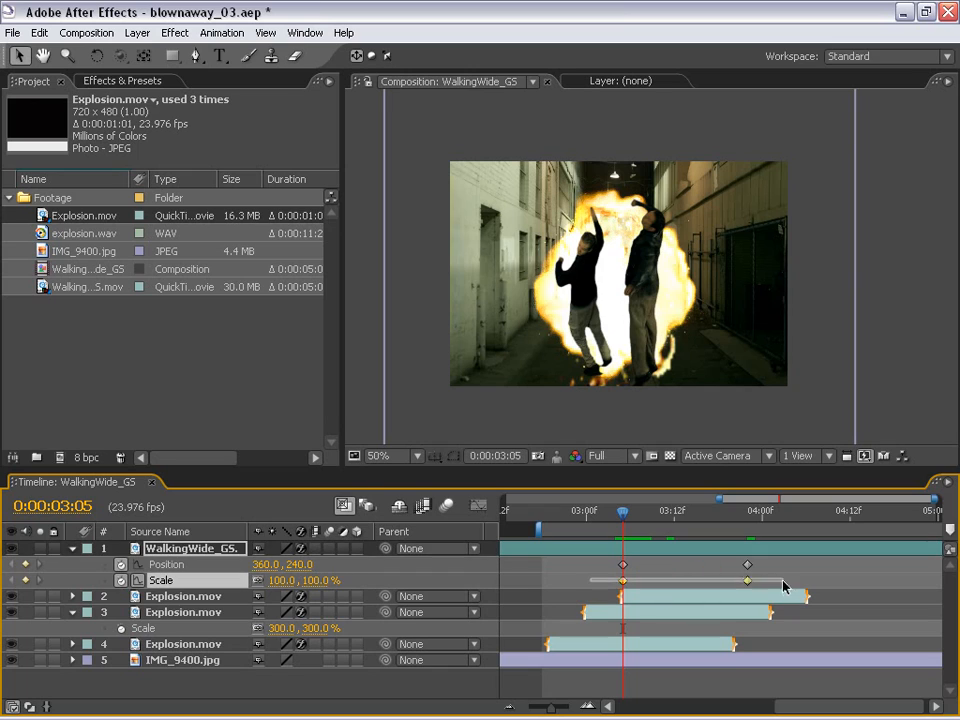
pyautogui.click(748, 580)
pyautogui.rightClick(748, 582)
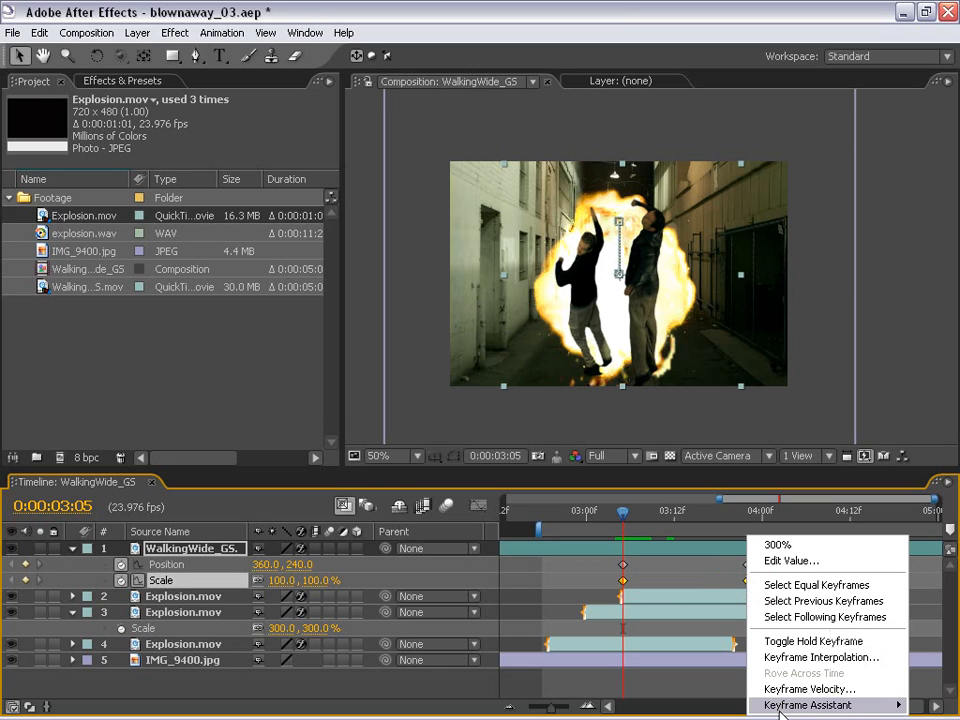
pyautogui.moveTo(800, 705)
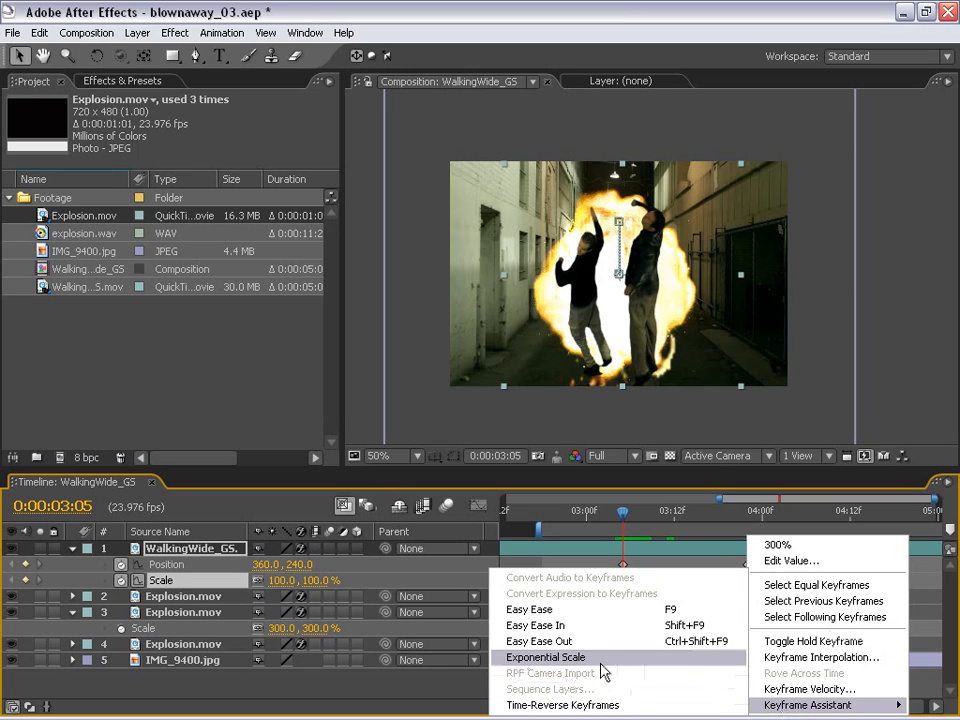
pyautogui.click(560, 657)
pyautogui.moveTo(625, 514); pyautogui.dragTo(675, 523)
pyautogui.click(162, 581)
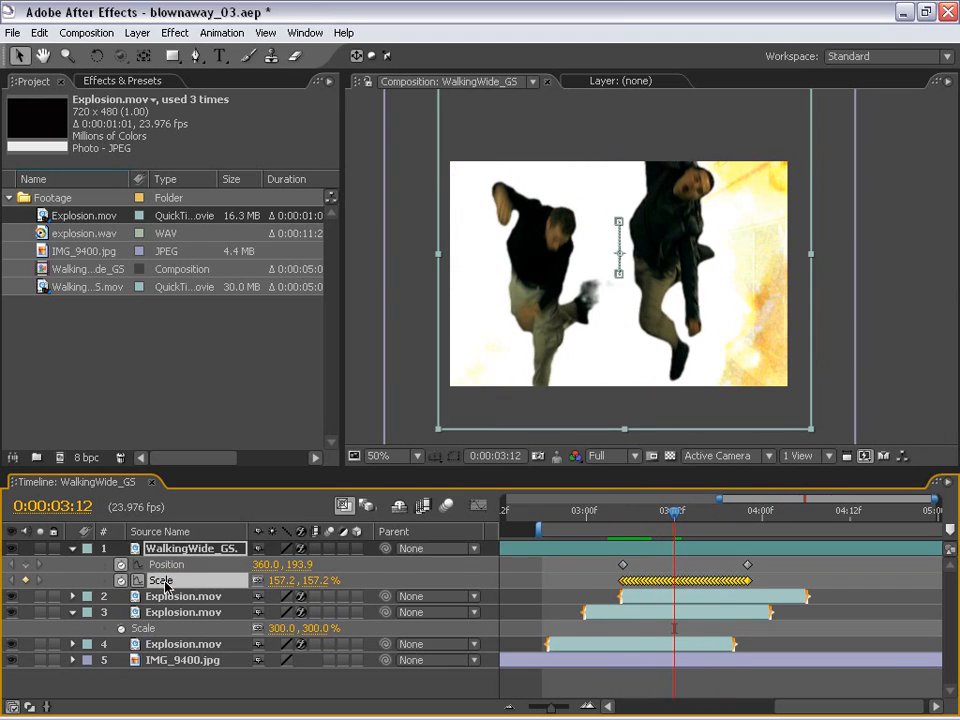
pyautogui.click(390, 587)
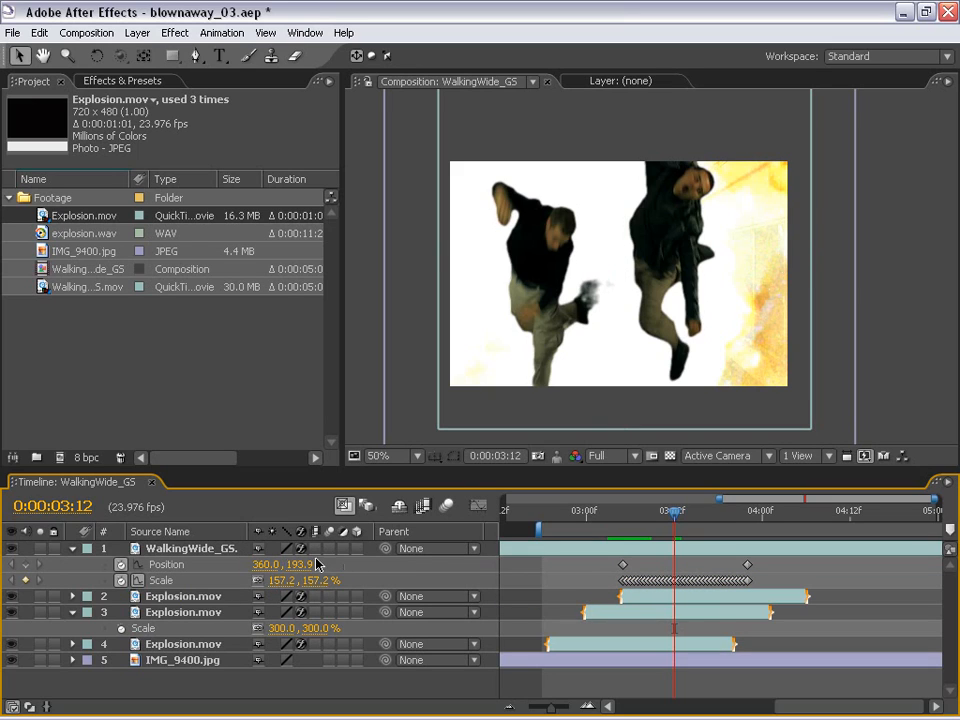
# Enable motion blur for the WalkingWide_GS layer and the composition, and preview the actors' enlarging leap.
pyautogui.moveTo(583, 523); pyautogui.dragTo(667, 561)
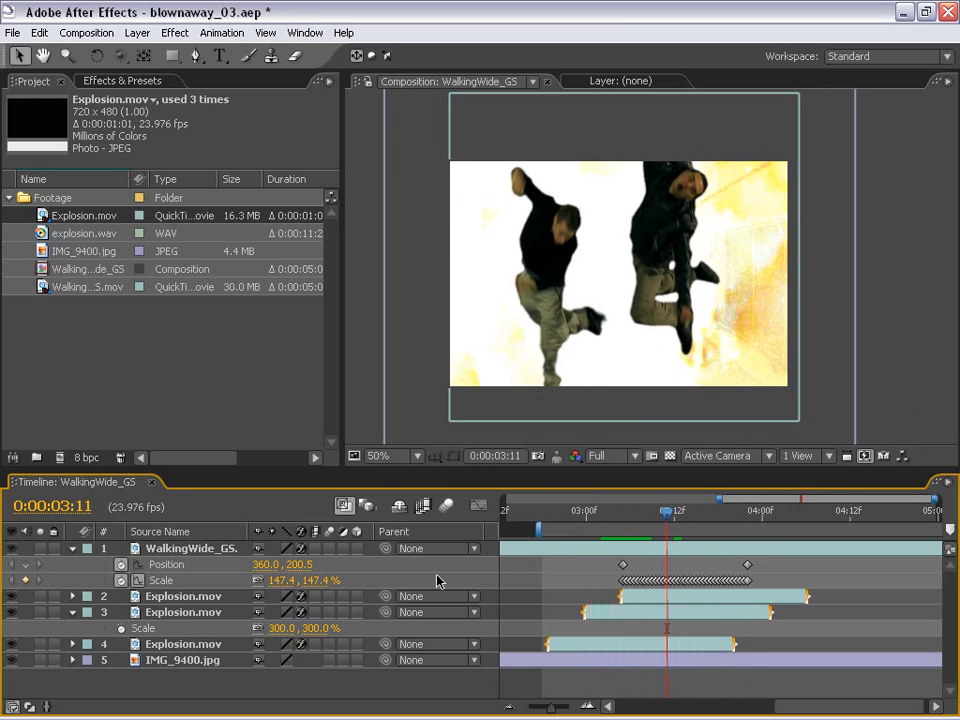
pyautogui.click(329, 548)
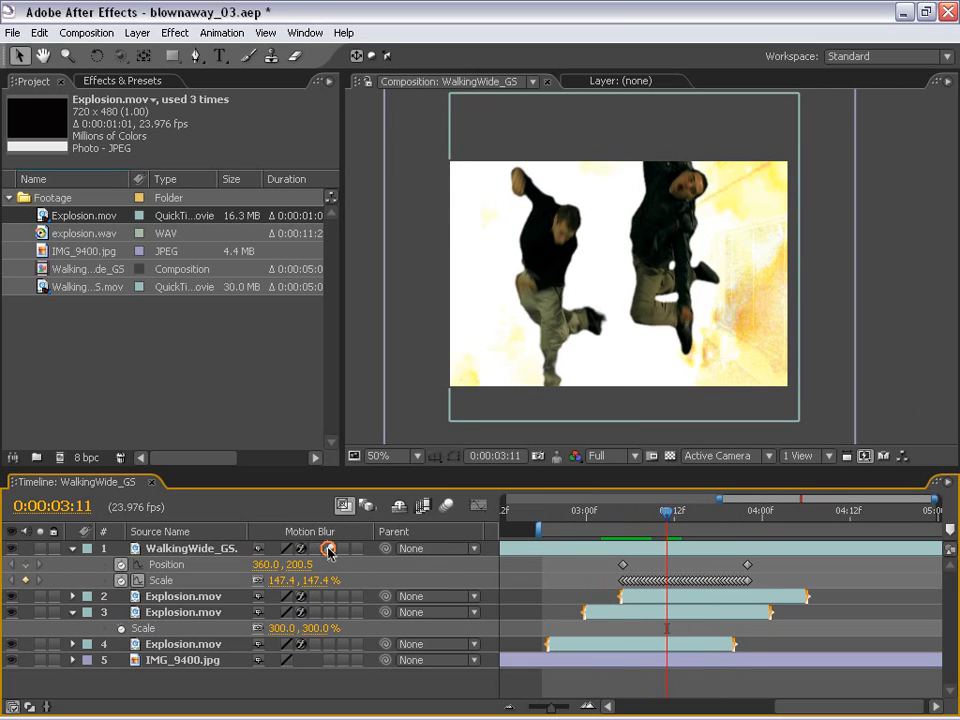
pyautogui.click(447, 507)
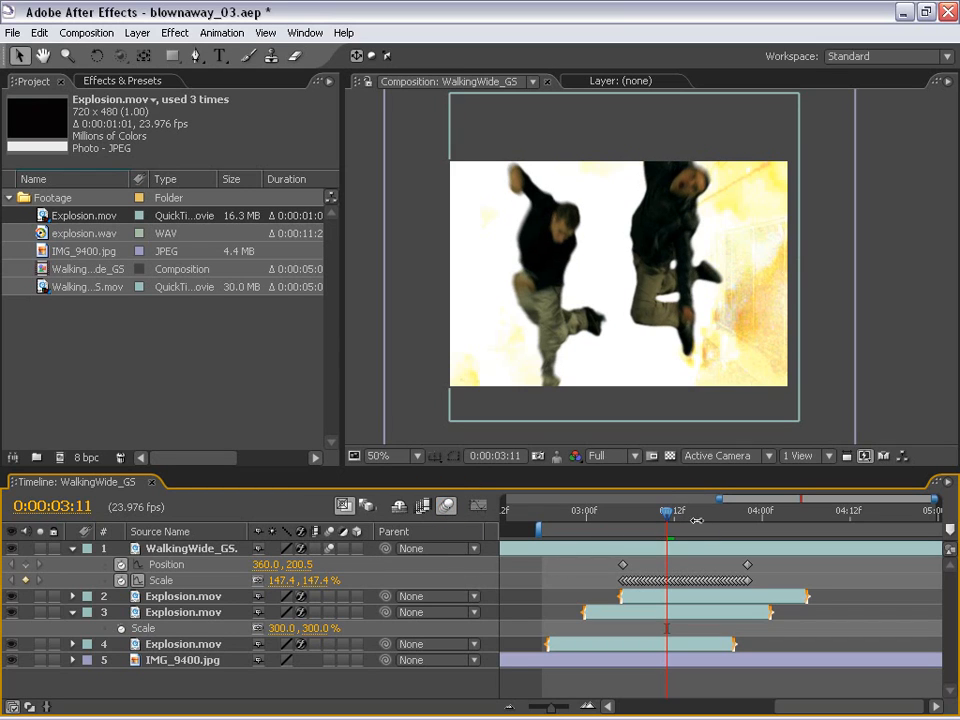
pyautogui.moveTo(652, 520); pyautogui.dragTo(593, 520)
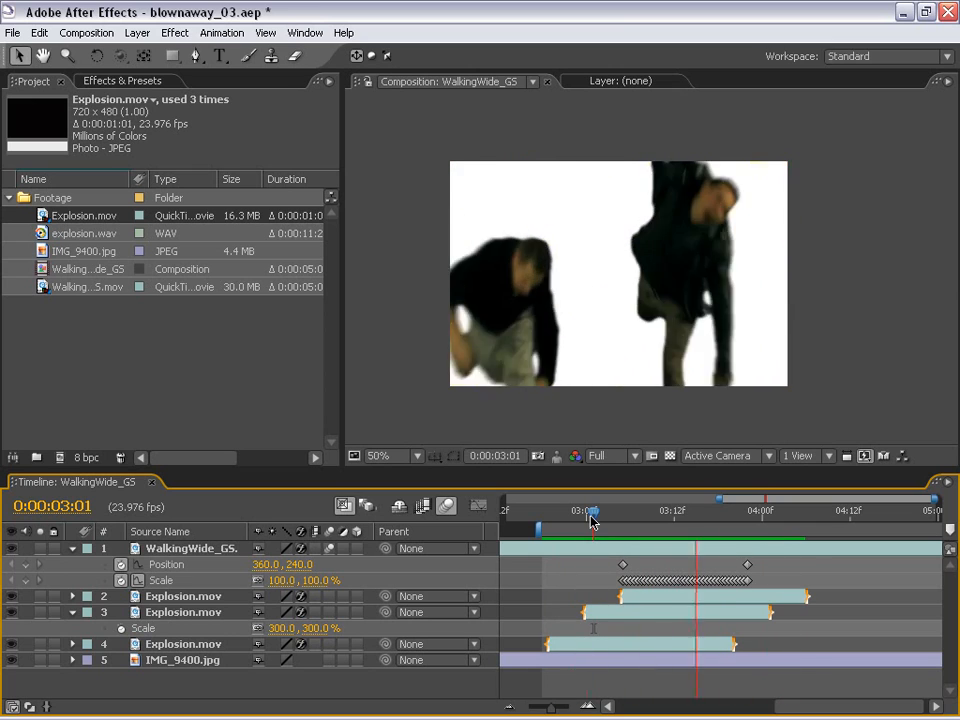
# Go to 0:00:03:07 and collapse the Scale property of the middle Explosion.mov layer.
pyautogui.moveTo(595, 513); pyautogui.dragTo(640, 513)
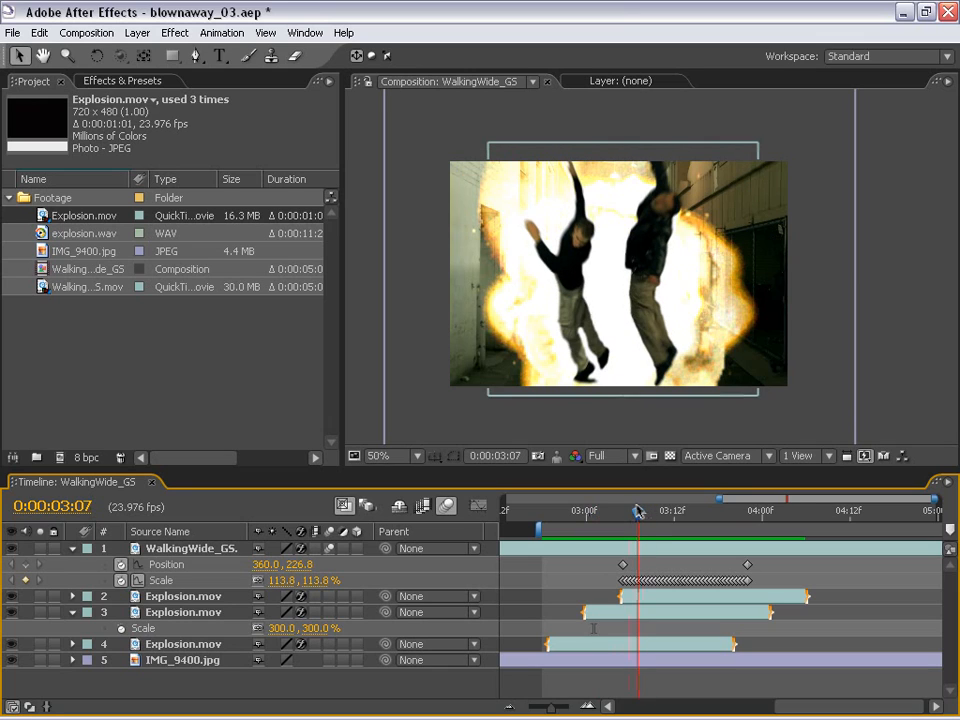
pyautogui.click(597, 645)
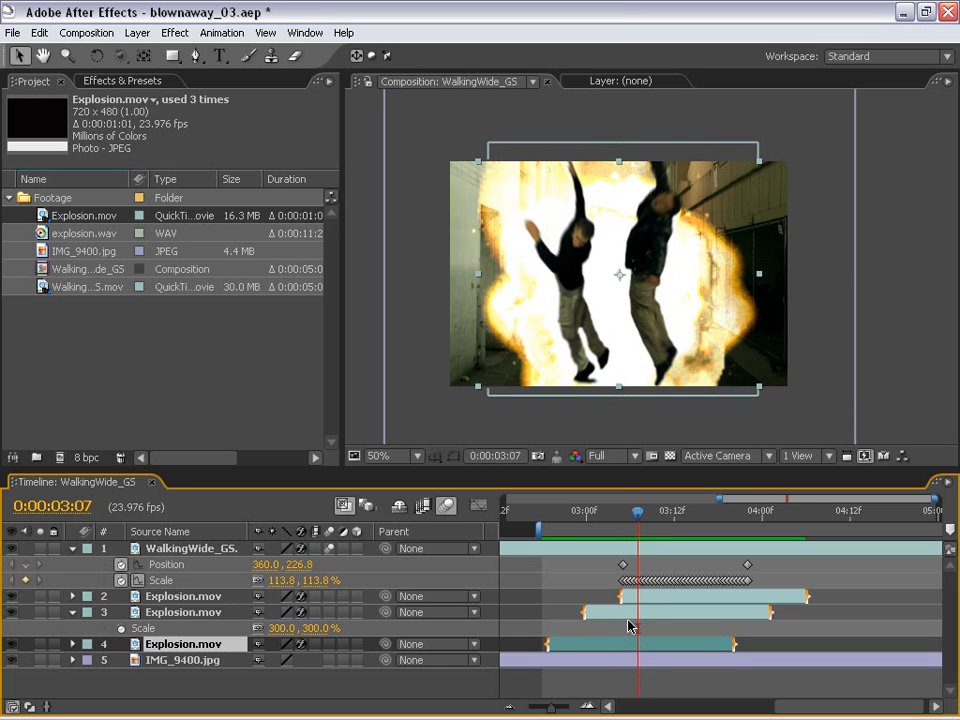
pyautogui.click(73, 612)
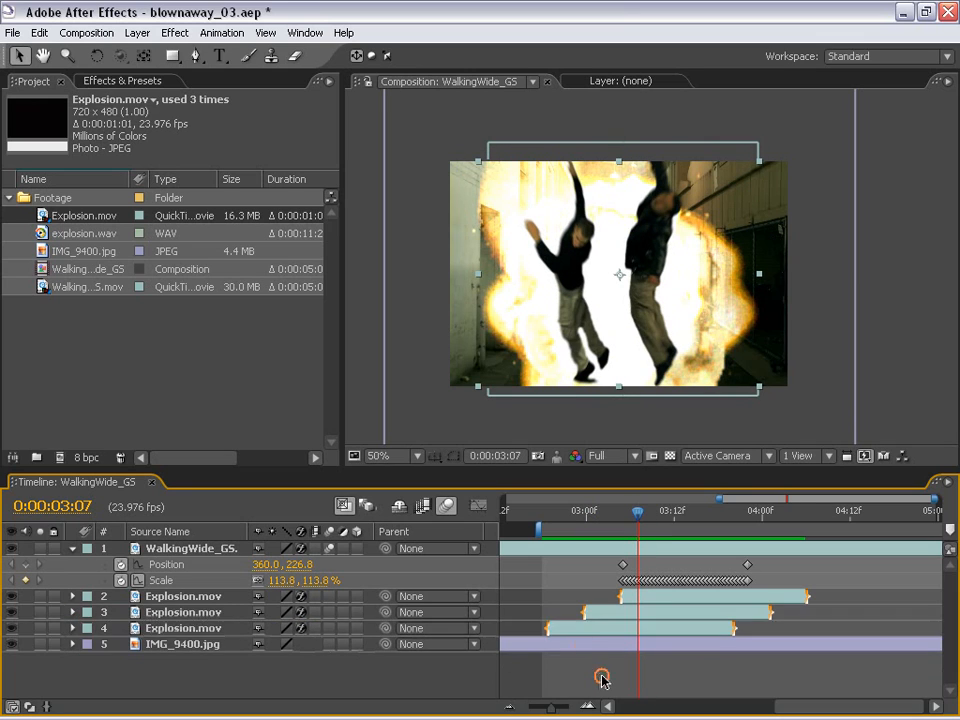
# Shift all three Explosion.mov layers one frame earlier and preview the blast with the actors' leap.
pyautogui.keyDown('shift'); pyautogui.click(637, 597); pyautogui.keyUp('shift')
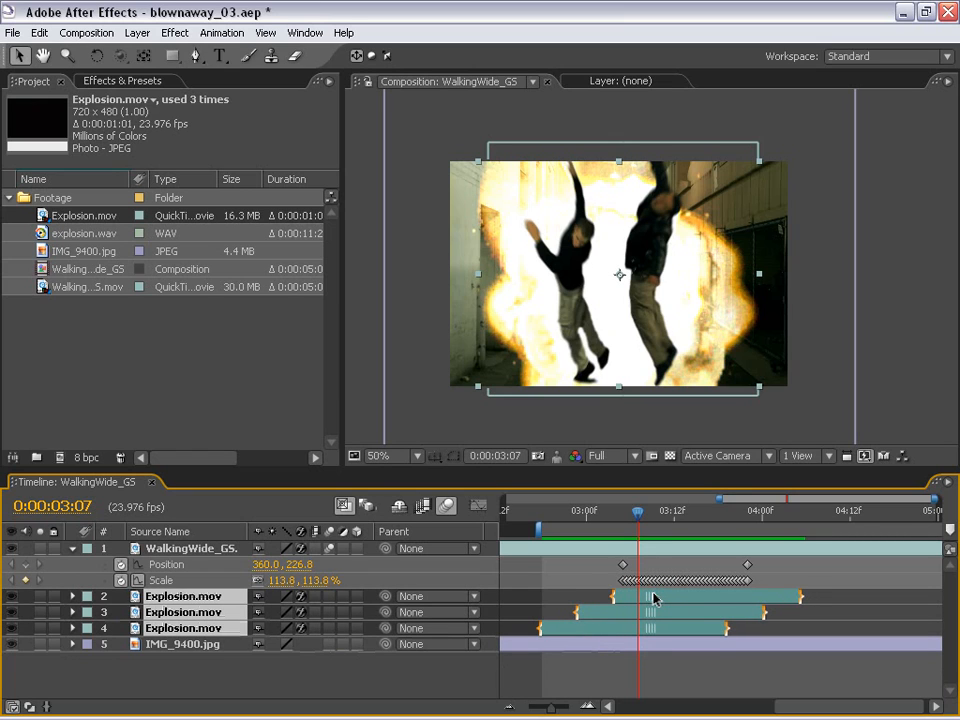
pyautogui.hotkey('alt', 'pageup')
pyautogui.press('KP_0')
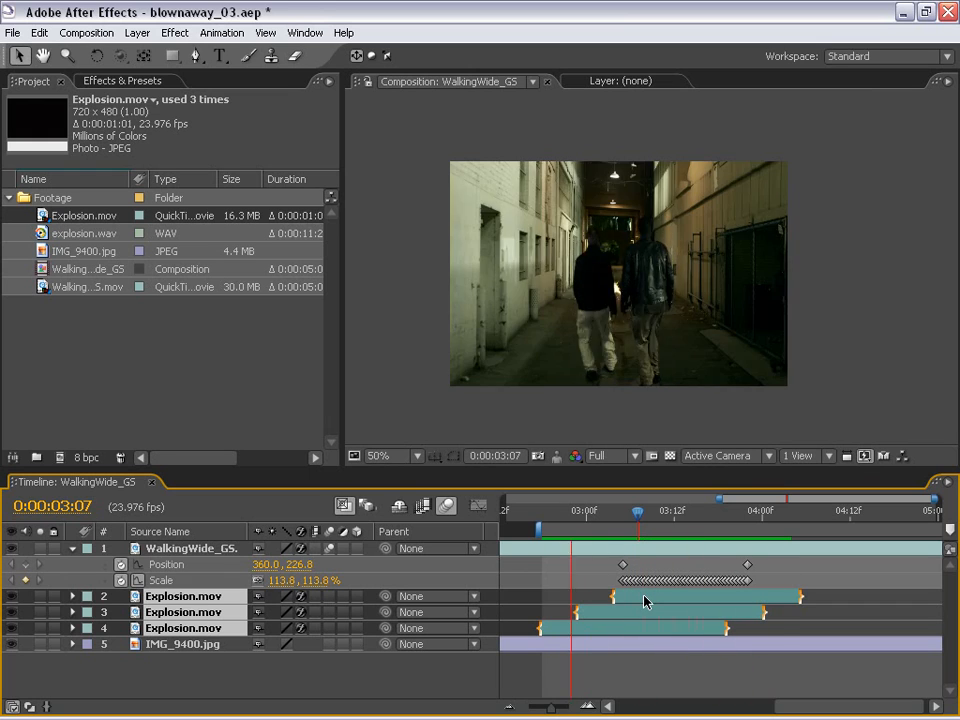
pyautogui.press('space')
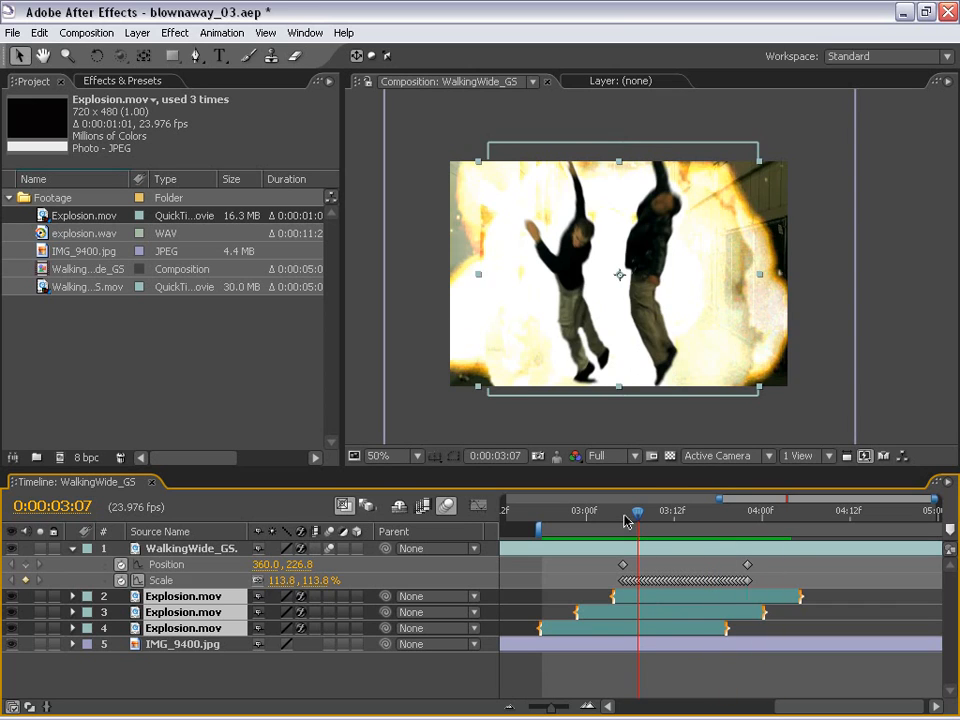
# Add an adjustment layer above all layers and apply the Glow effect to it, checking the frame at 0:00:03:02.
pyautogui.moveTo(625, 520); pyautogui.dragTo(600, 520)
pyautogui.click(138, 32)
pyautogui.moveTo(146, 51)
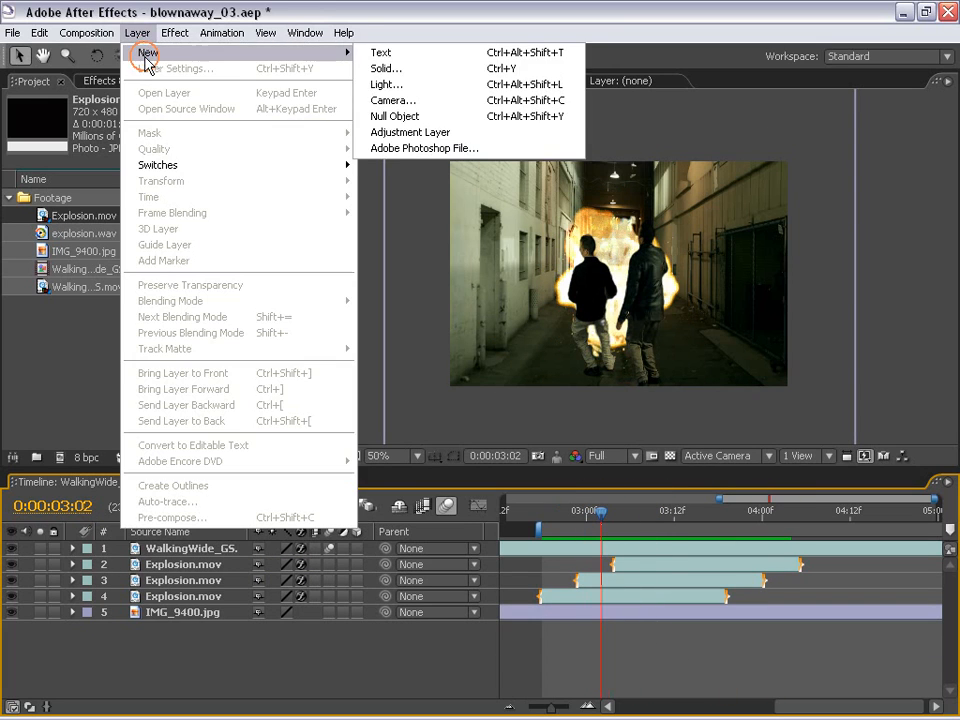
pyautogui.click(408, 132)
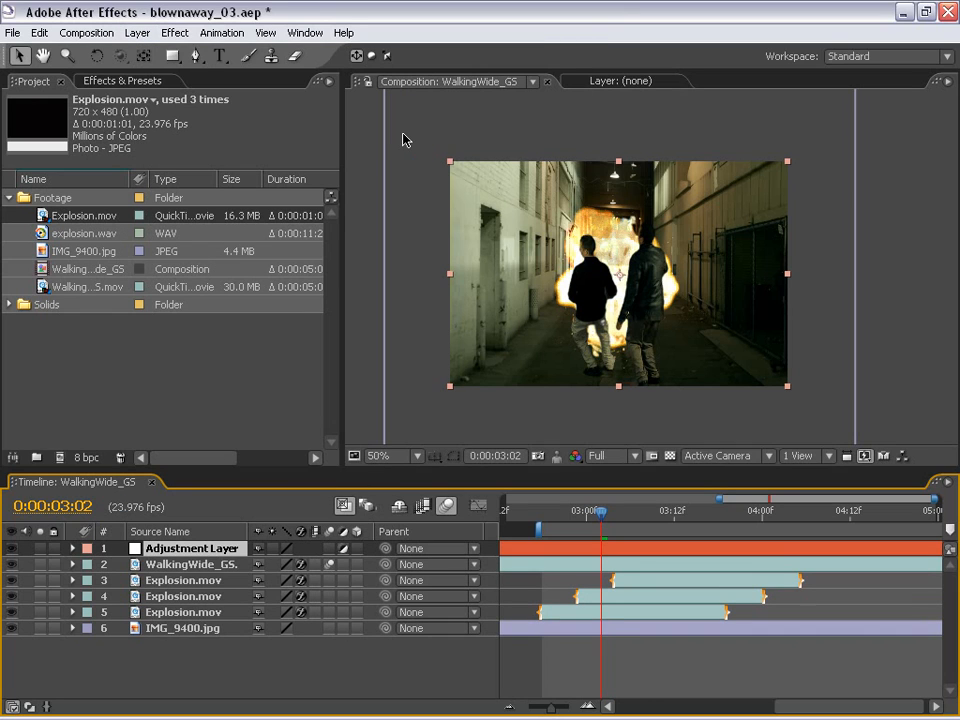
pyautogui.click(178, 33)
pyautogui.moveTo(213, 388)
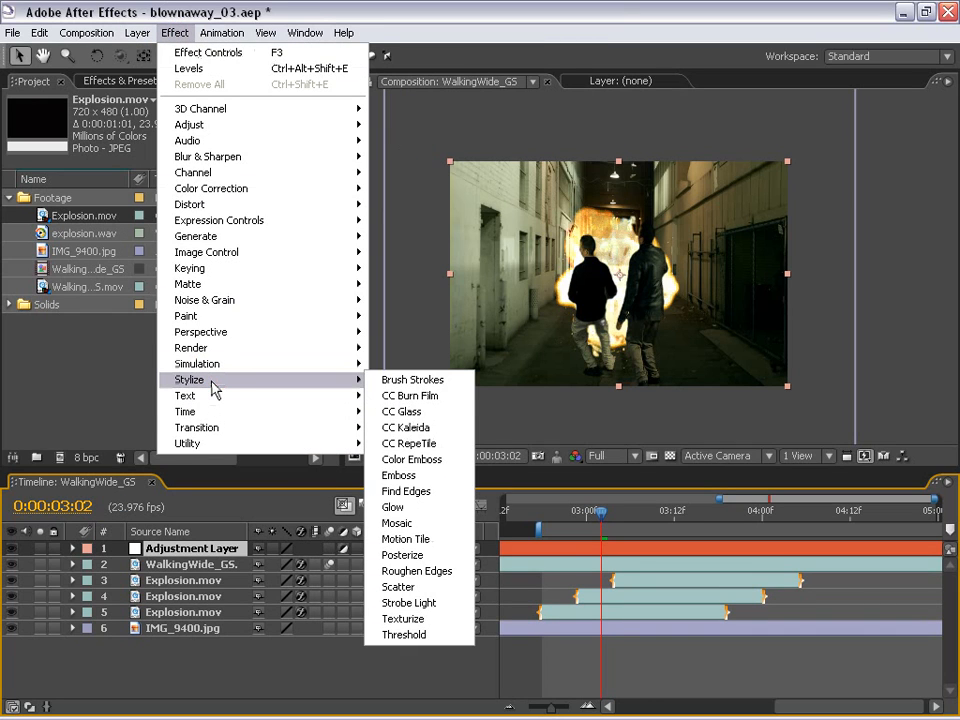
pyautogui.click(396, 508)
pyautogui.moveTo(644, 289); pyautogui.dragTo(655, 286)
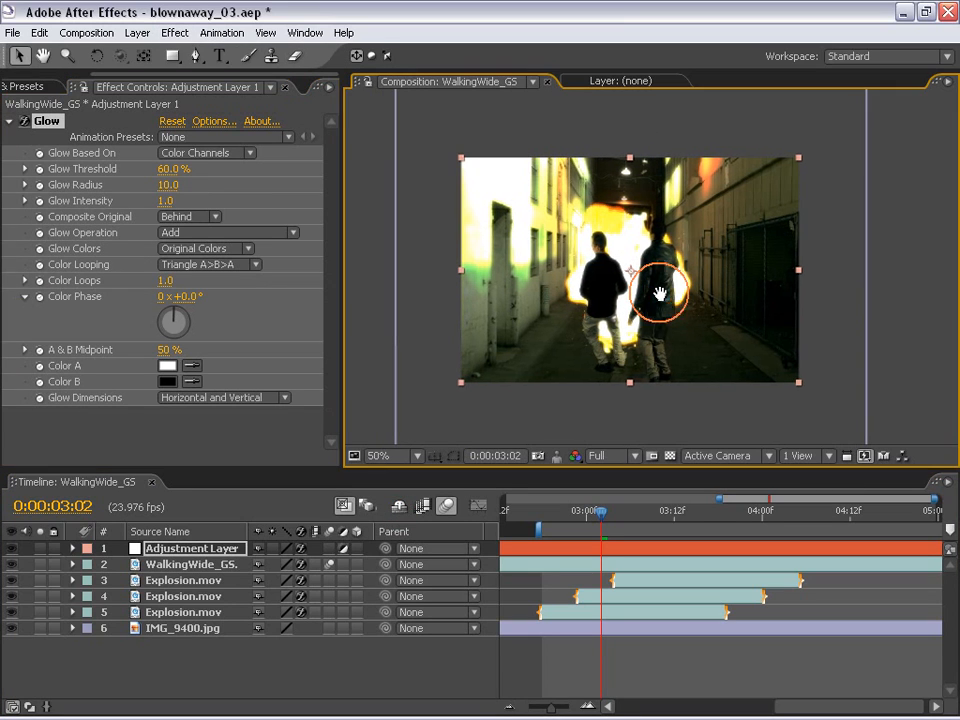
# Set the Glow effect's Color B to orange and Glow Colors to A & B Colors.
pyautogui.click(166, 383)
pyautogui.moveTo(473, 478); pyautogui.dragTo(452, 456)
pyautogui.moveTo(425, 245); pyautogui.dragTo(600, 251)
pyautogui.click(606, 228)
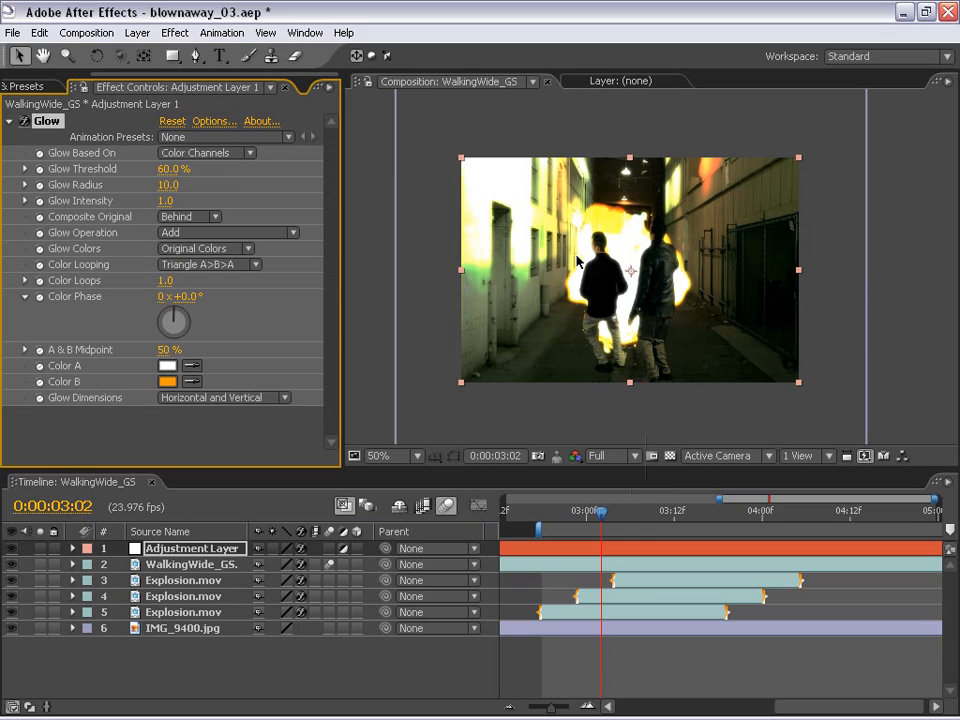
pyautogui.click(203, 249)
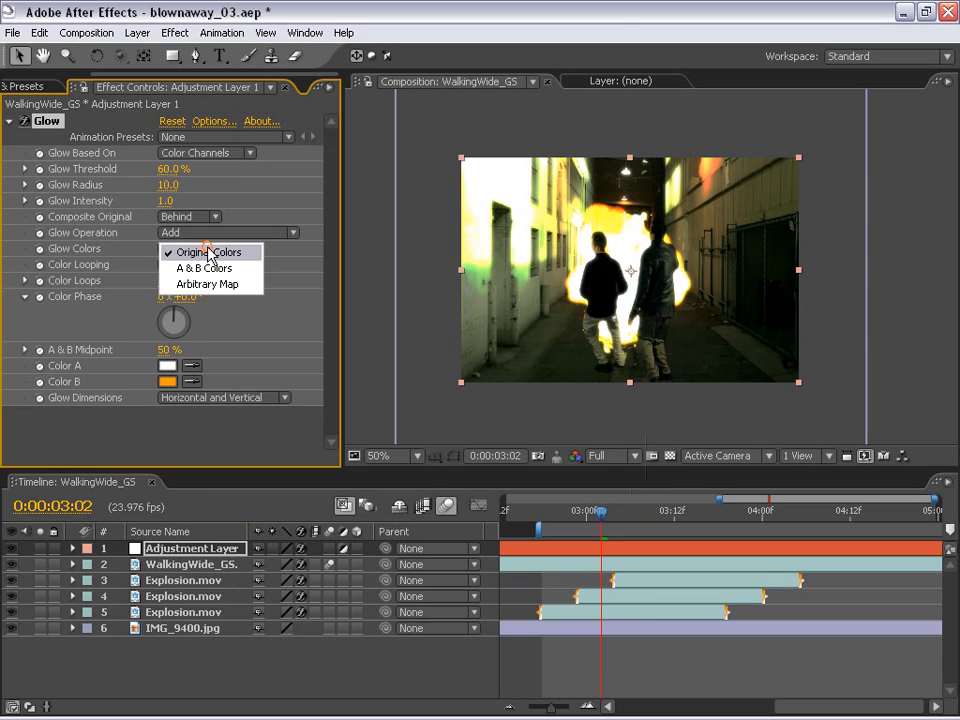
pyautogui.click(221, 270)
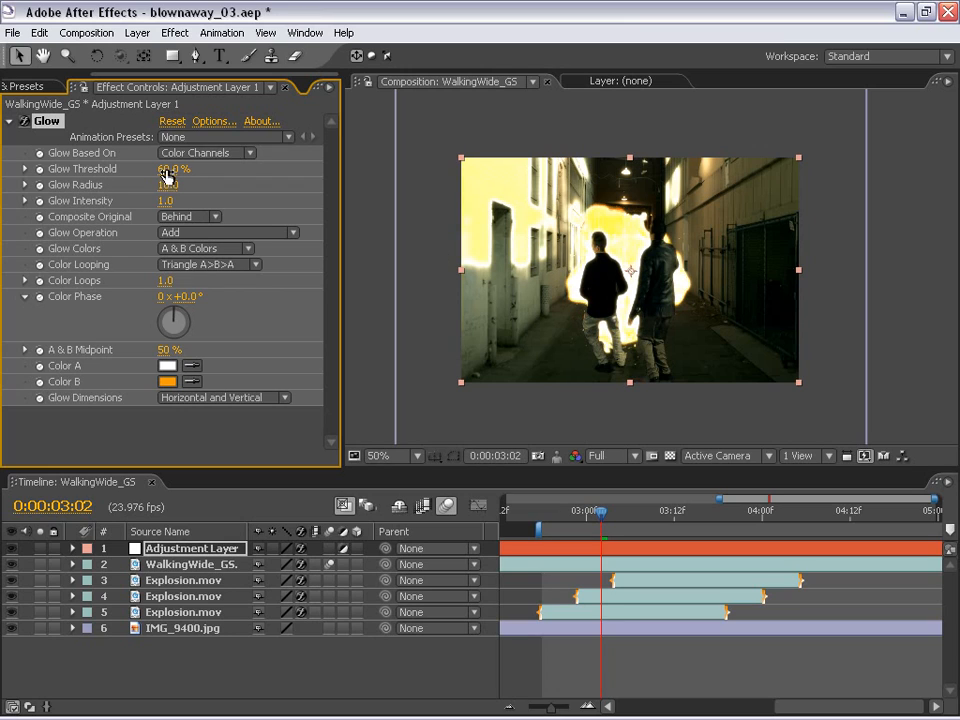
# Set the Glow Threshold to 90%, the Glow Radius to 46 and the Glow Intensity to 1.9.
pyautogui.moveTo(166, 176); pyautogui.dragTo(262, 163)
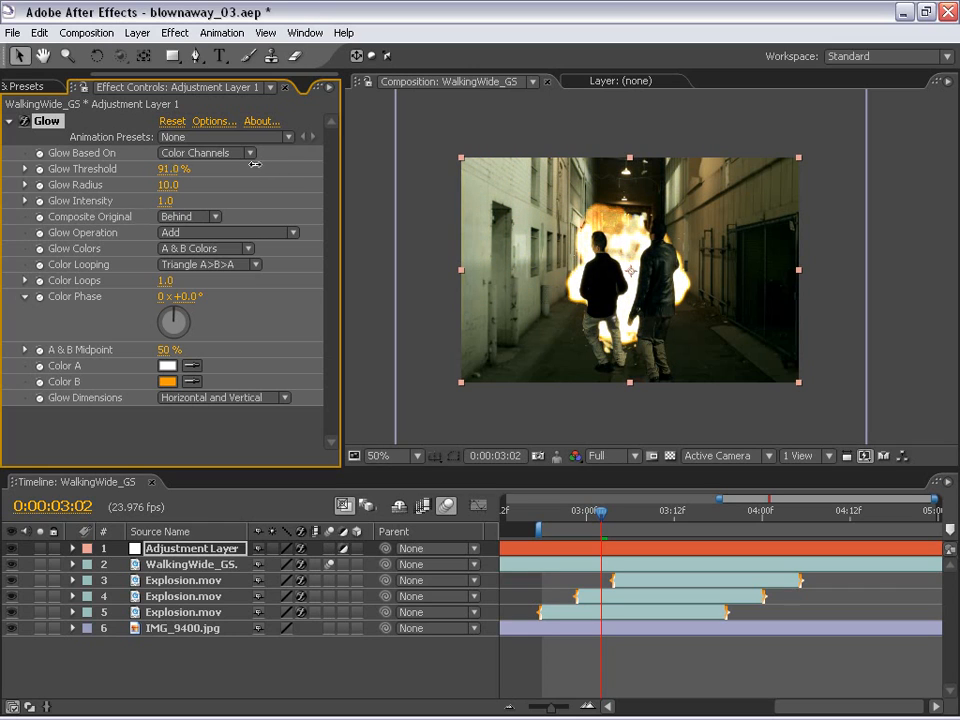
pyautogui.click(170, 169)
pyautogui.write('90')
pyautogui.press('Return')
pyautogui.moveTo(167, 185); pyautogui.dragTo(188, 181)
pyautogui.click(165, 200)
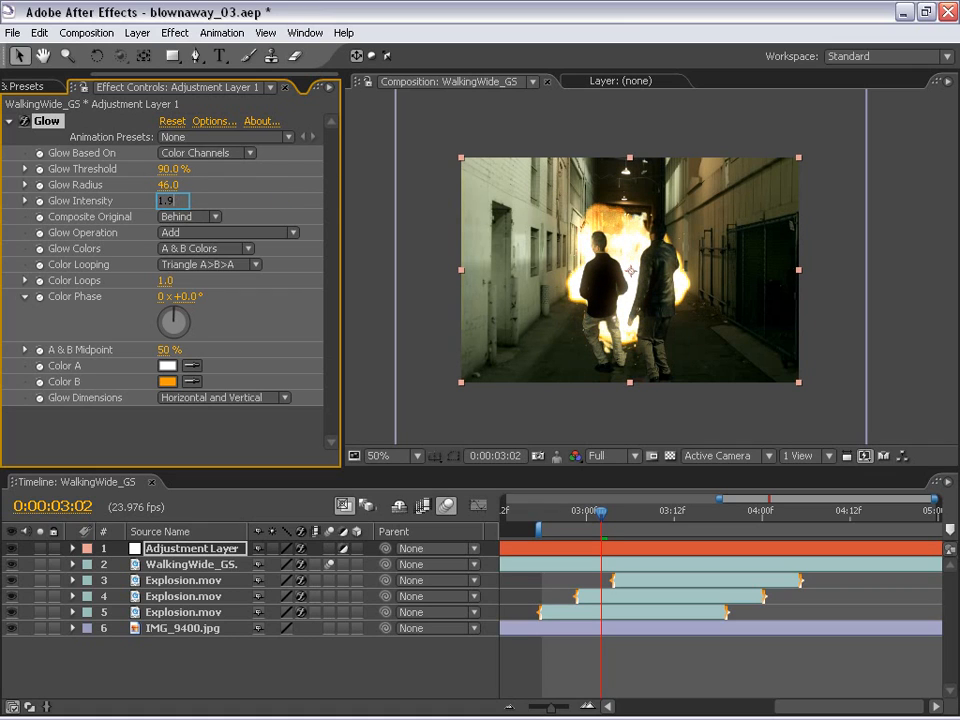
pyautogui.write('.9')
pyautogui.press('Return')
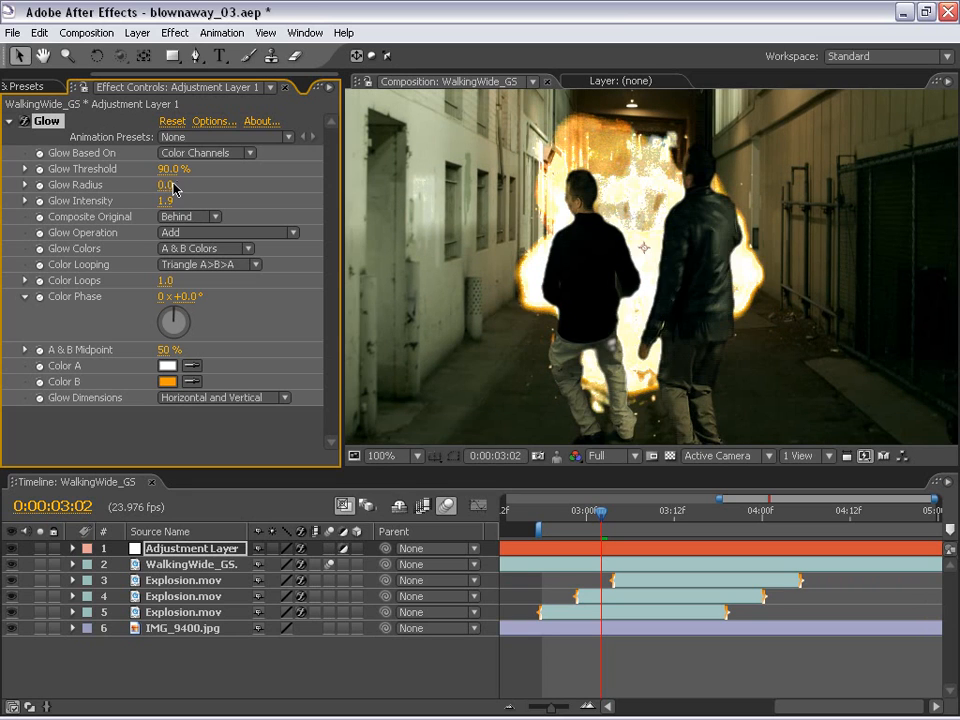
# Try a Glow Radius of 48 with a Glow Intensity of 2.4 on the adjustment layer.
pyautogui.moveTo(168, 184); pyautogui.dragTo(194, 184)
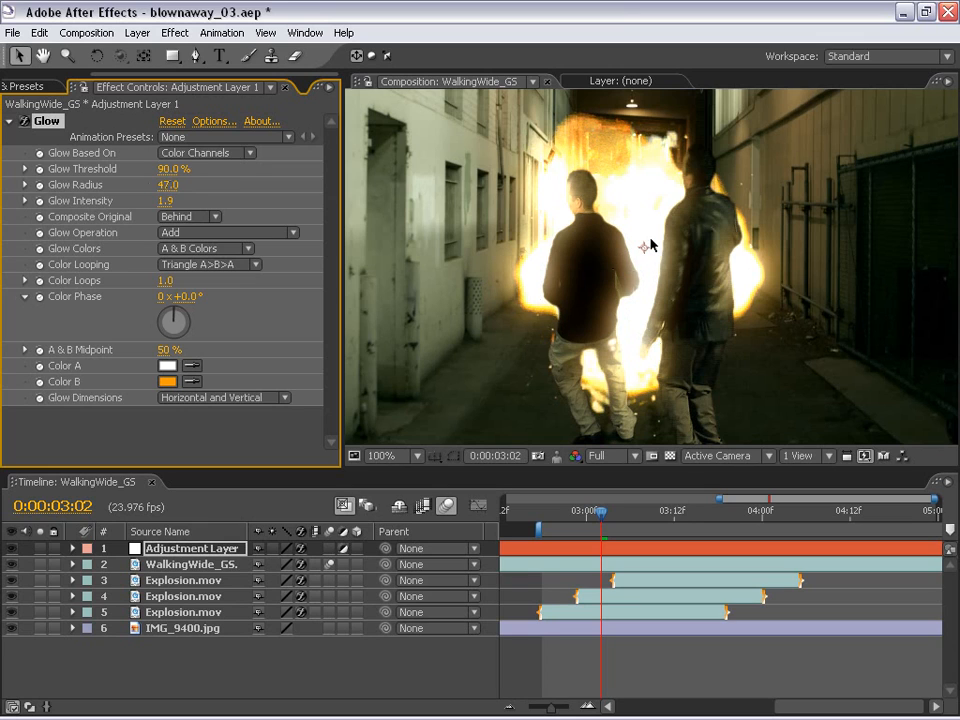
pyautogui.moveTo(161, 188); pyautogui.dragTo(176, 168)
pyautogui.press(',')
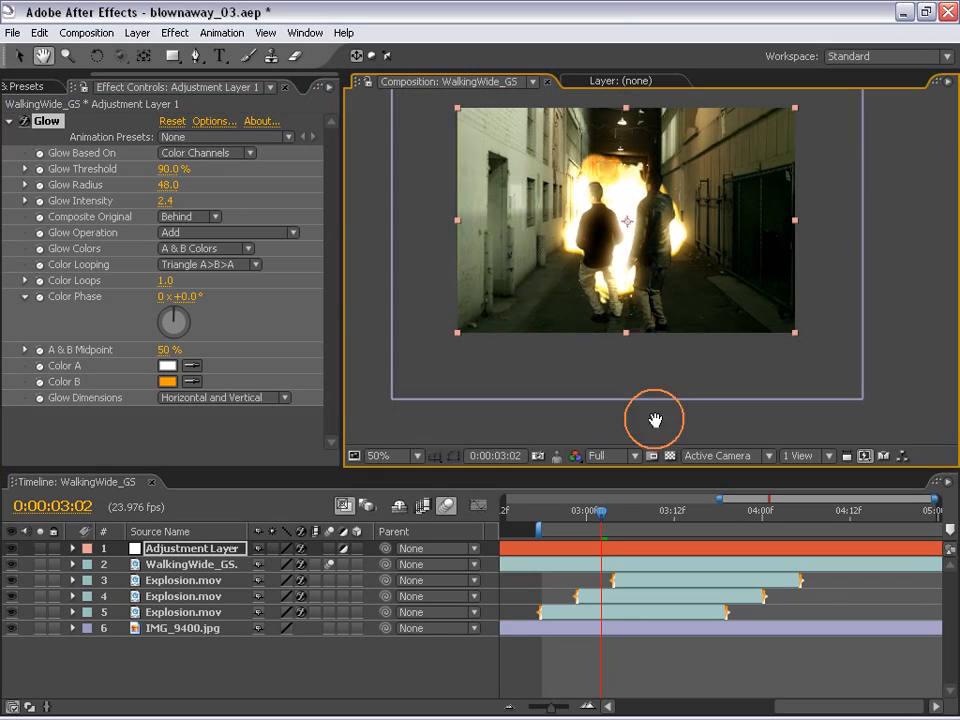
# Check the glow at 0:00:03:05 and set the Glow Radius to 63 and the Glow Intensity to 1.9.
pyautogui.moveTo(600, 511); pyautogui.dragTo(621, 511)
pyautogui.press('.')
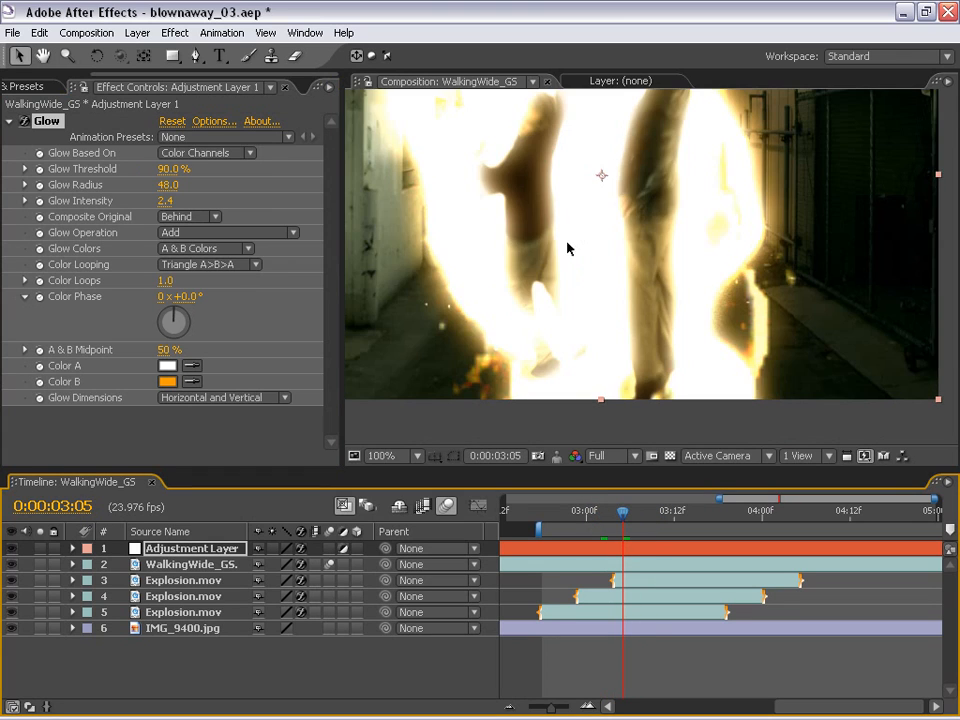
pyautogui.press('h')
pyautogui.moveTo(567, 248); pyautogui.dragTo(568, 356)
pyautogui.moveTo(165, 201); pyautogui.dragTo(193, 185)
pyautogui.press('v')
pyautogui.click(170, 185)
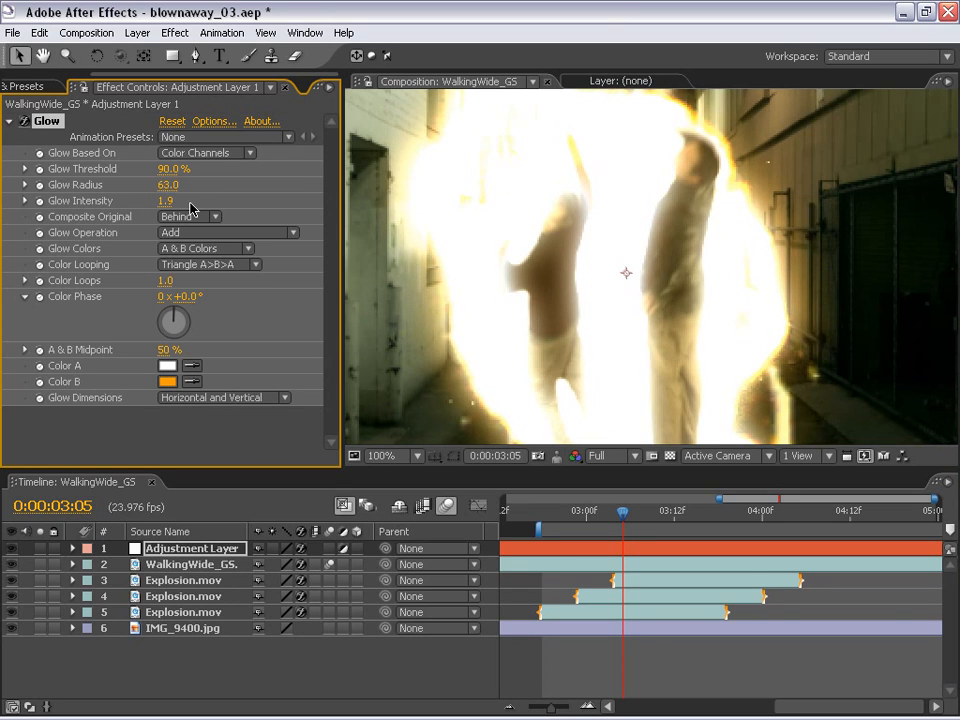
# Apply a second Levels effect to the WalkingWide_GS layer, keyframe its Histogram at 0:00:03:04 and reveal the layer's keyframes.
pyautogui.moveTo(616, 513); pyautogui.dragTo(616, 542)
pyautogui.press('h')
pyautogui.scroll(-2, 620, 360)
pyautogui.moveTo(594, 543); pyautogui.dragTo(617, 543)
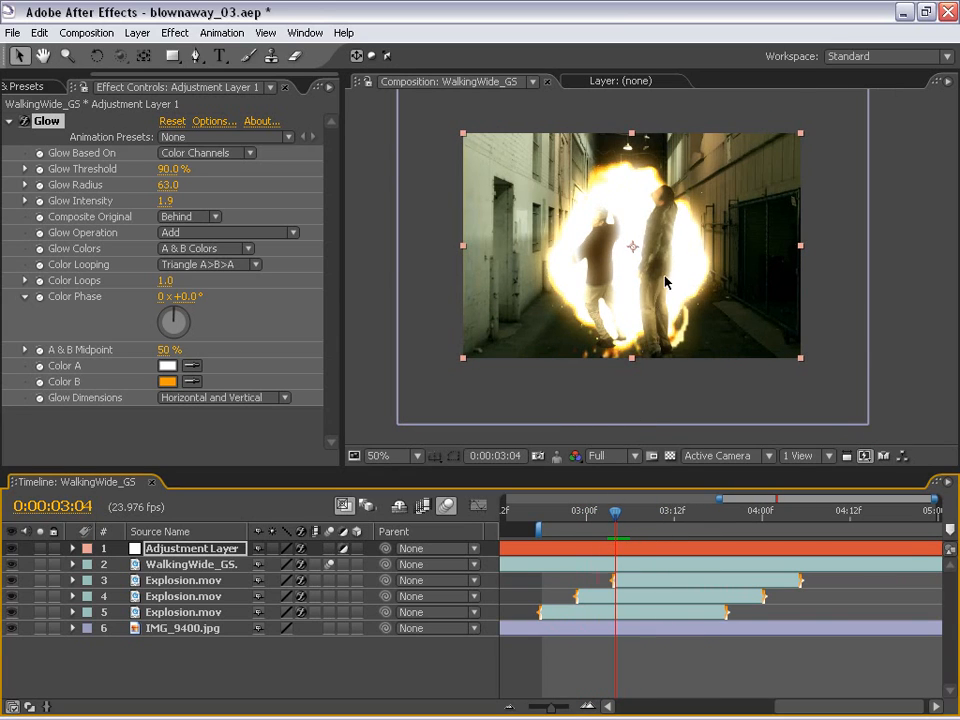
pyautogui.click(180, 563)
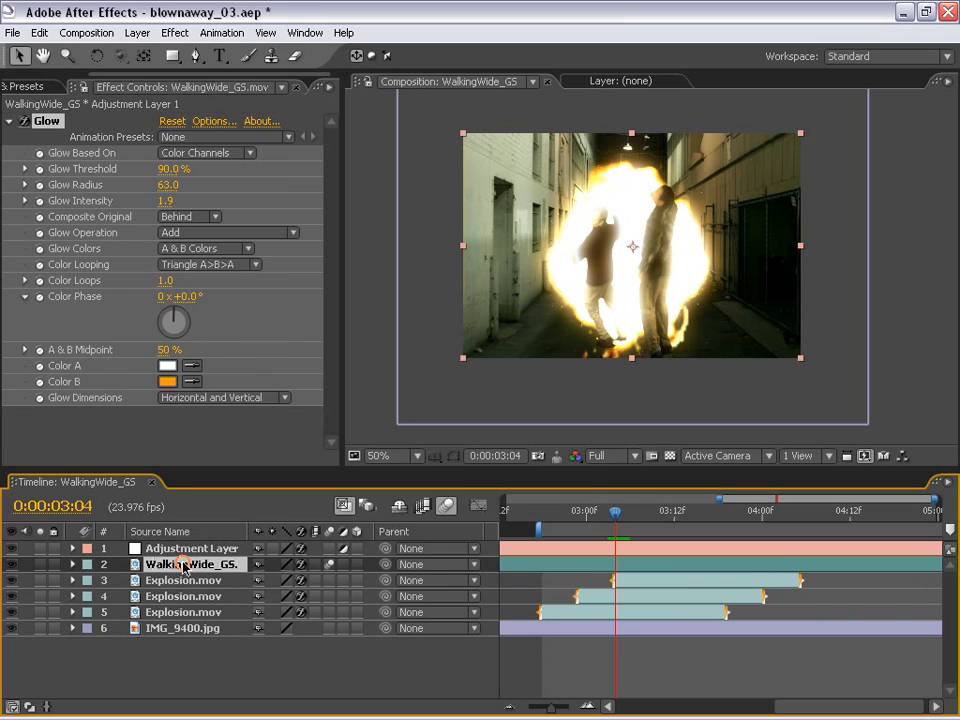
pyautogui.click(175, 34)
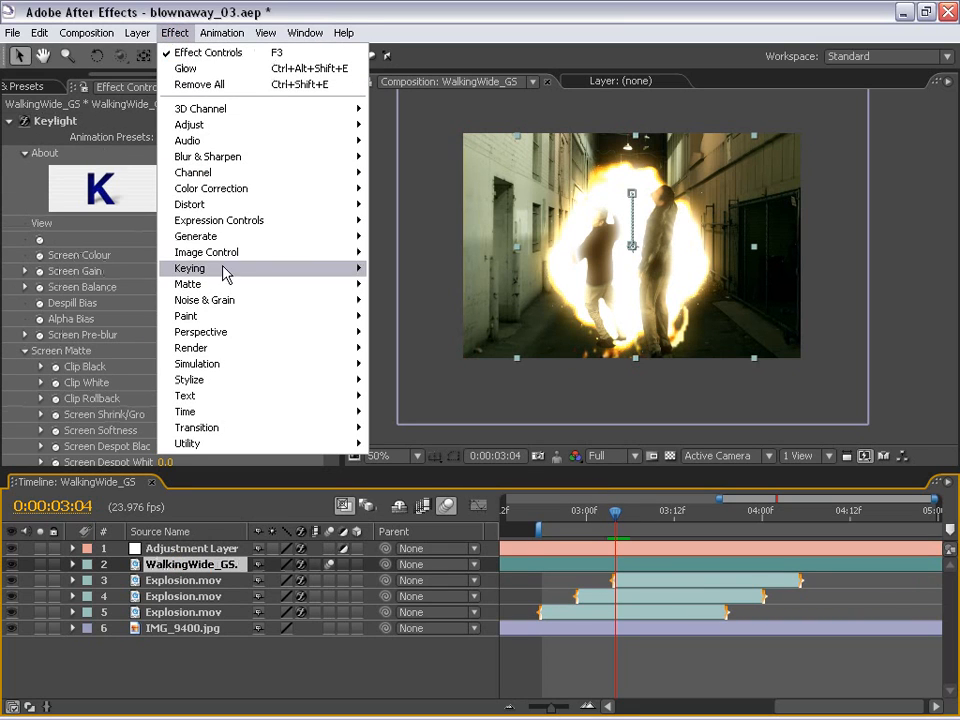
pyautogui.moveTo(221, 189)
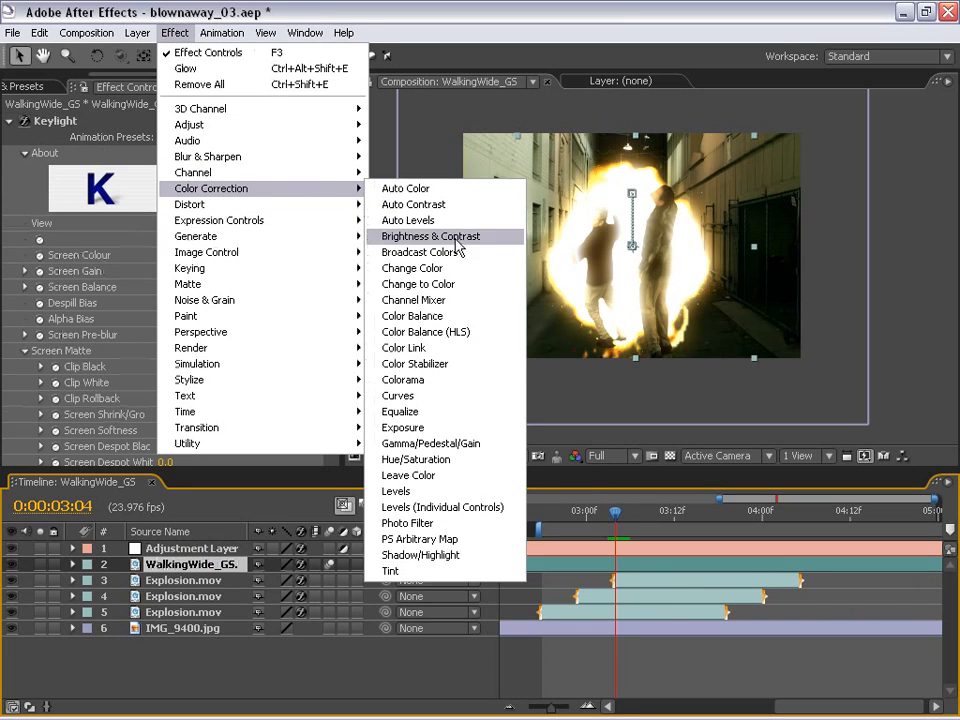
pyautogui.click(421, 493)
pyautogui.click(40, 250)
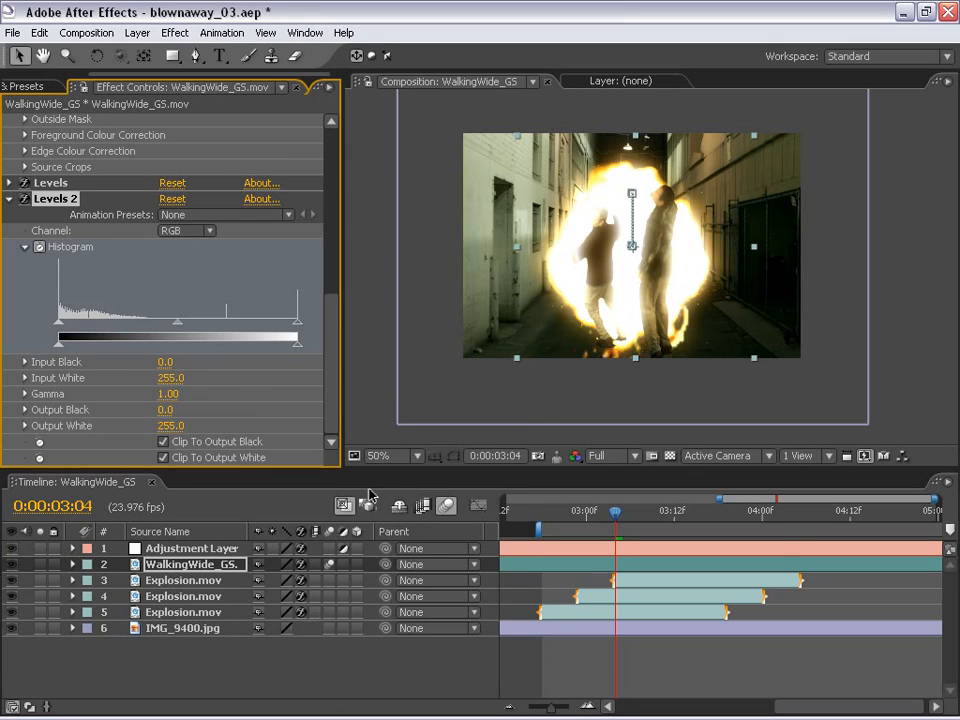
pyautogui.press('u')
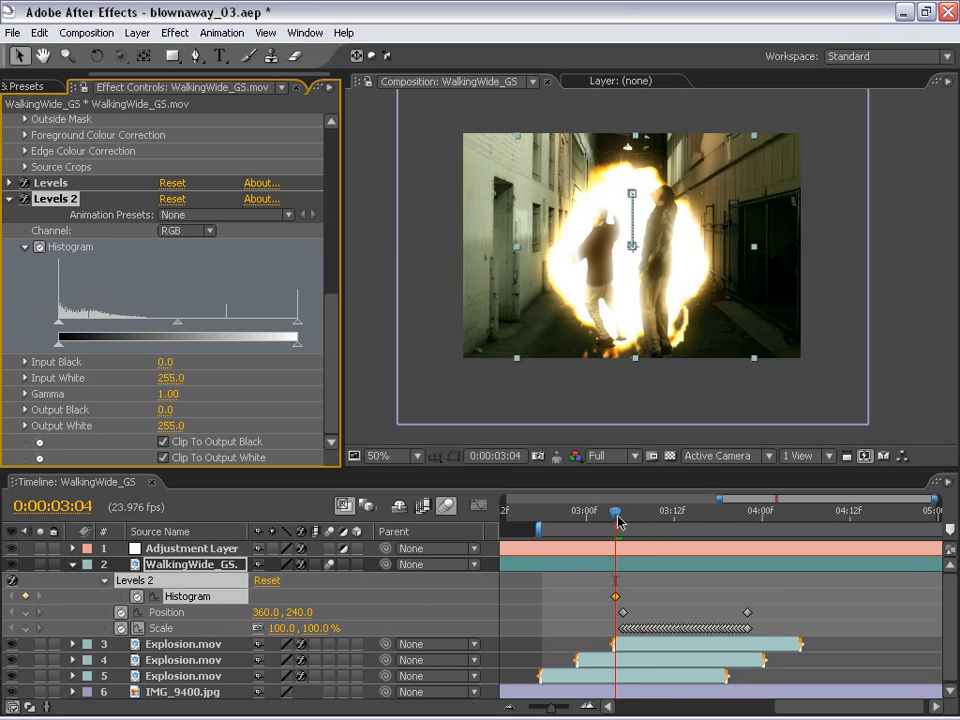
# Brighten the actors at 0:00:03:11 by setting Levels 2 Input White to 188 and Gamma to 1.83.
pyautogui.moveTo(619, 521); pyautogui.dragTo(669, 520)
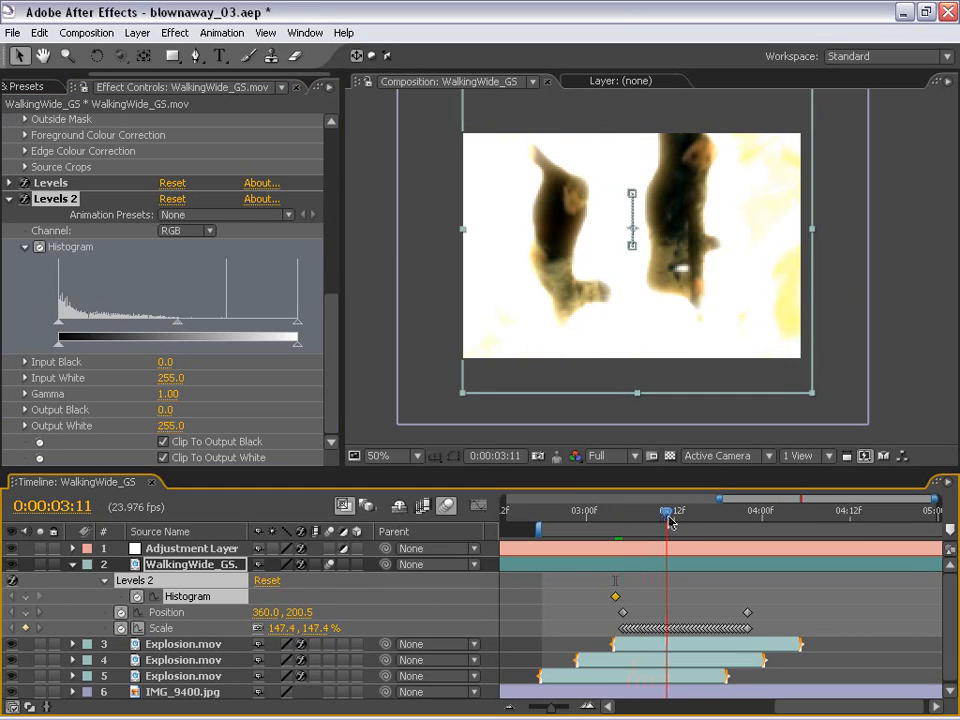
pyautogui.moveTo(298, 326); pyautogui.dragTo(234, 328)
pyautogui.moveTo(146, 326); pyautogui.dragTo(112, 324)
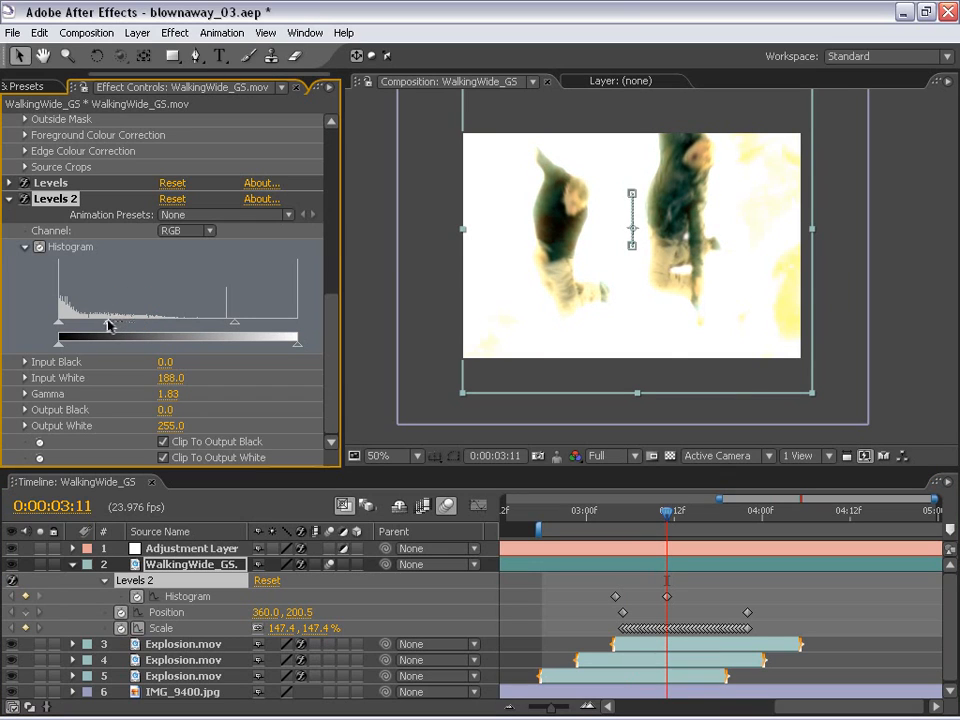
# Warm the actors at 0:00:03:11 by reducing the Levels 2 blue channel and setting the Red Gamma to 1.34.
pyautogui.click(186, 230)
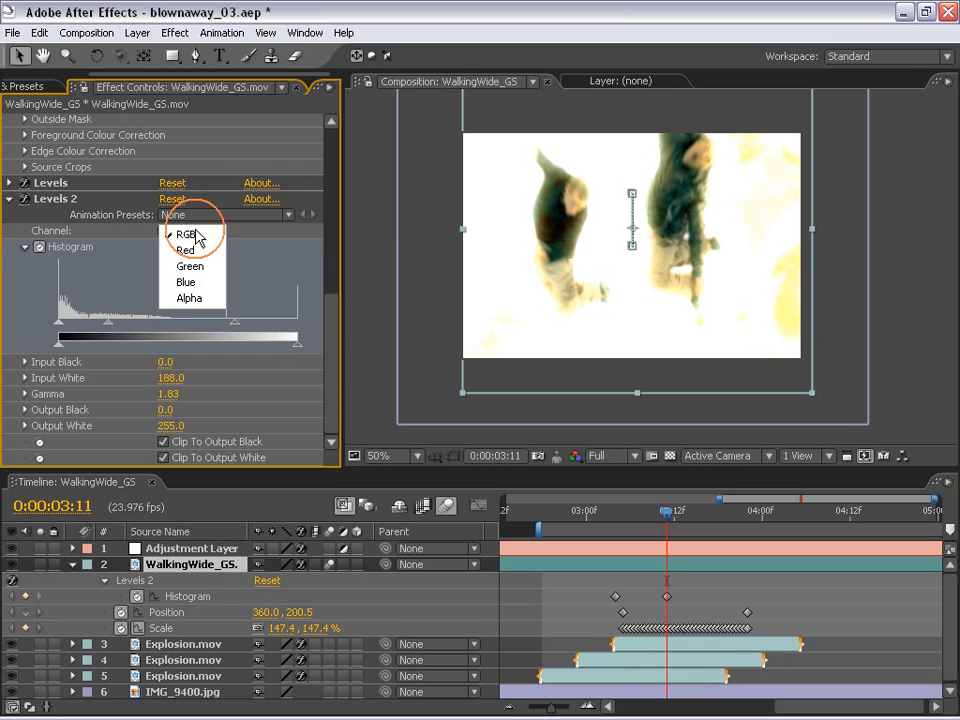
pyautogui.click(186, 282)
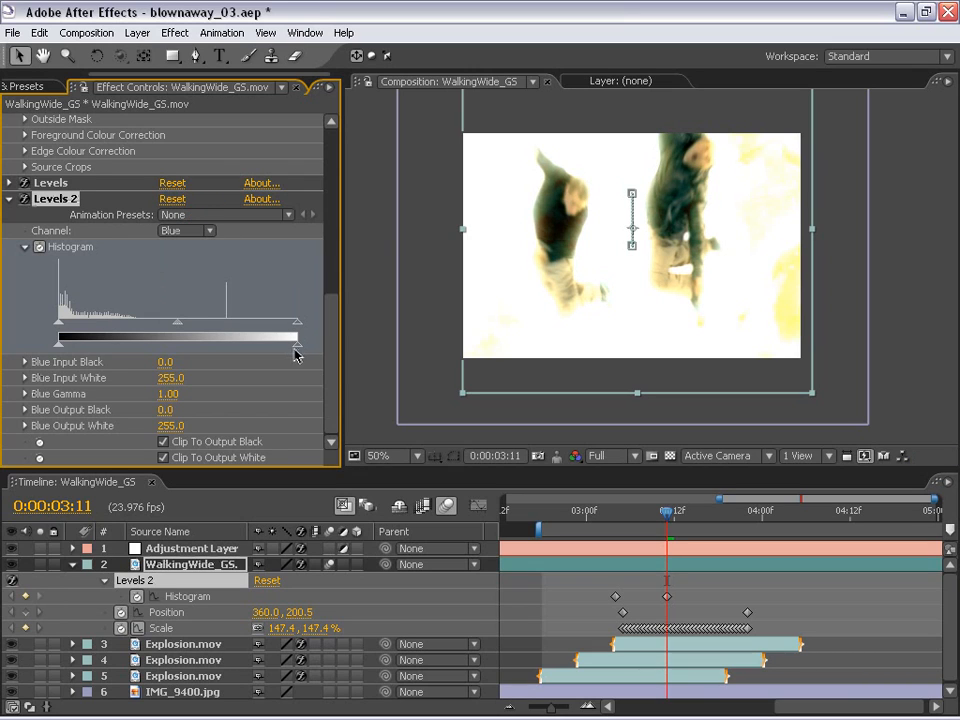
pyautogui.moveTo(296, 343); pyautogui.dragTo(150, 328)
pyautogui.click(186, 230)
pyautogui.click(186, 198)
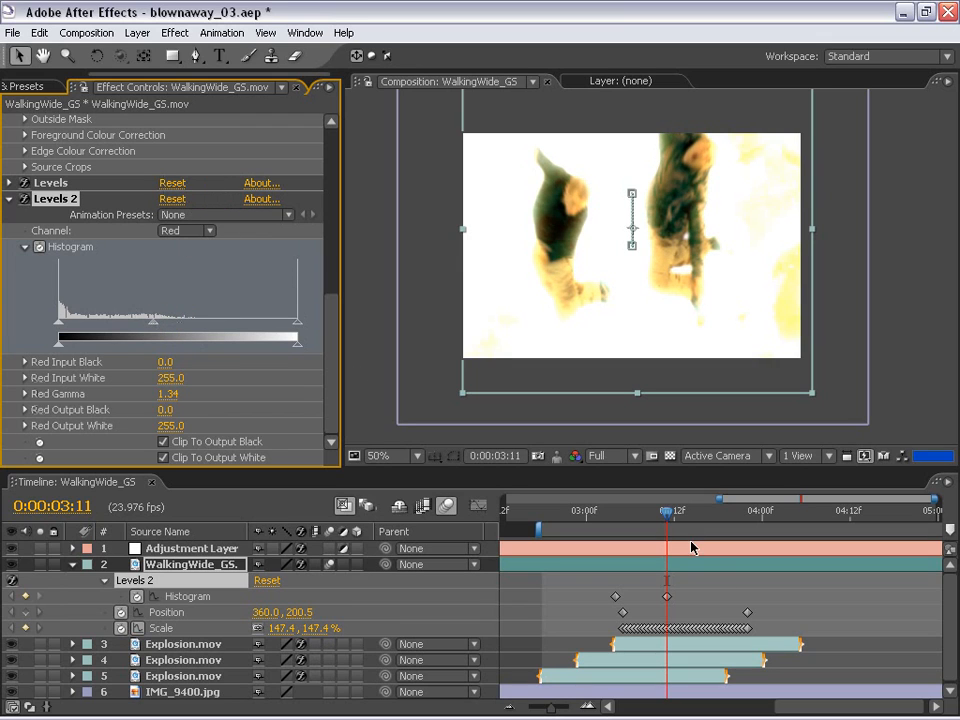
# Inspect the actors up close at 0:00:03:13 and apply the Remove Grain effect to the WalkingWide_GS layer.
pyautogui.moveTo(666, 511)
pyautogui.mouseDown()
pyautogui.moveTo(608, 516)
pyautogui.moveTo(697, 525)
pyautogui.moveTo(677, 516)
pyautogui.mouseUp()
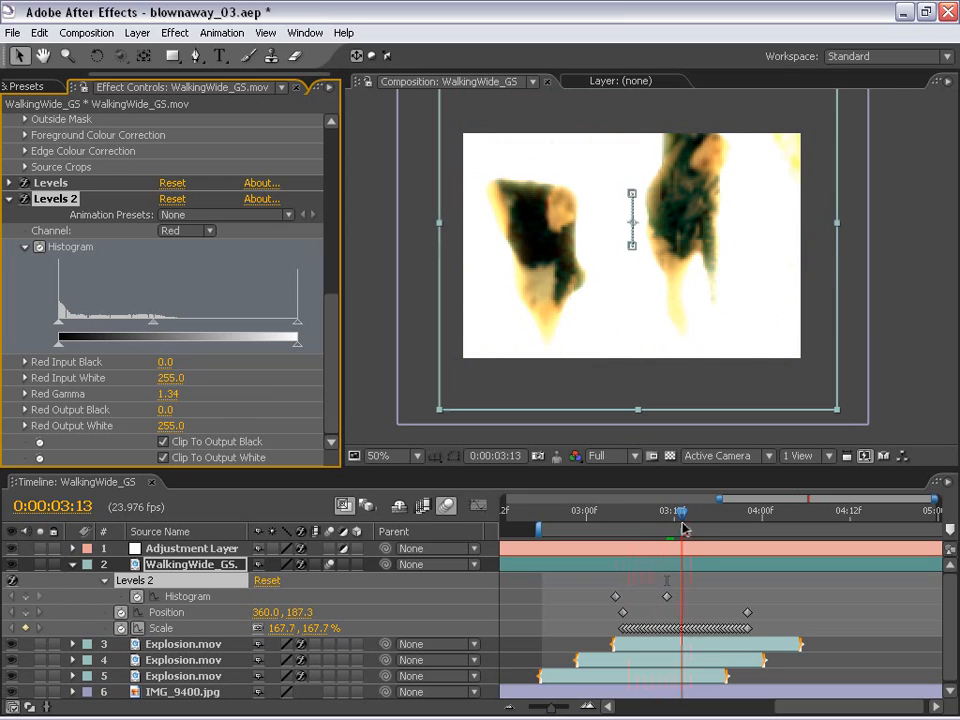
pyautogui.scroll(1, 690, 280)
pyautogui.moveTo(690, 270); pyautogui.dragTo(731, 317)
pyautogui.click(392, 570)
pyautogui.press('v')
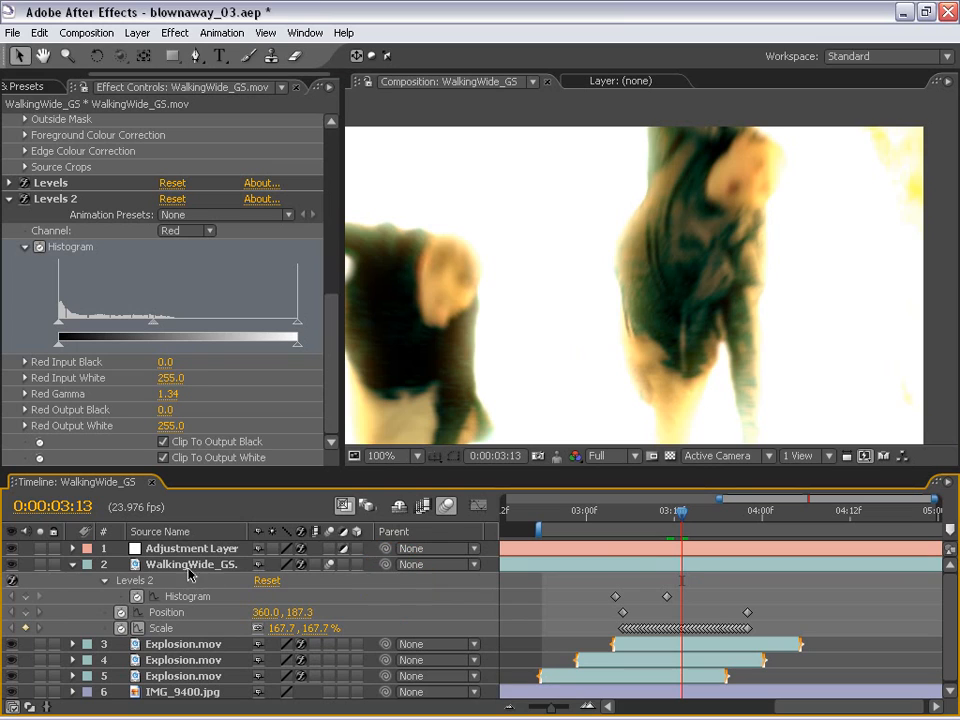
pyautogui.click(658, 596)
pyautogui.click(671, 567)
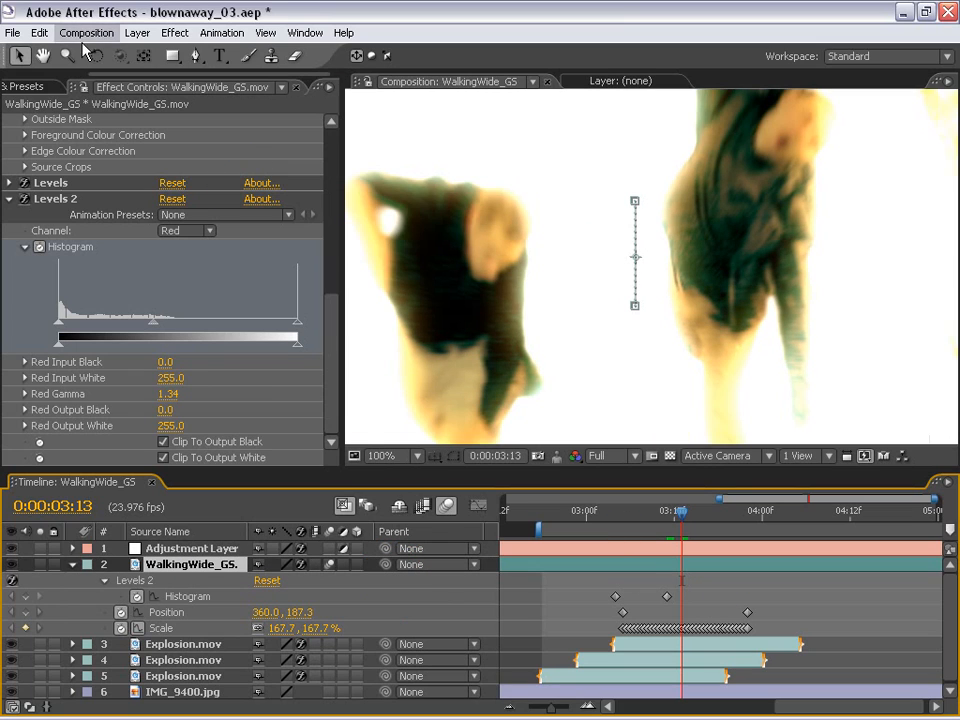
pyautogui.click(175, 33)
pyautogui.moveTo(238, 302)
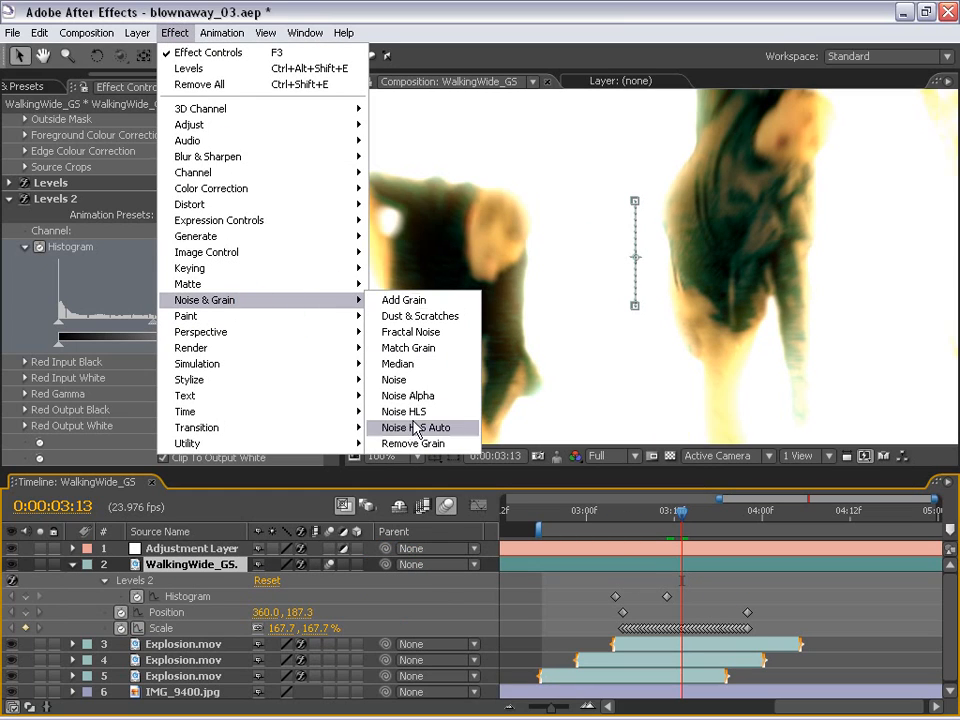
pyautogui.click(413, 443)
# Move Remove Grain above Keylight in the WalkingWide_GS effect order and expand its settings.
pyautogui.keyDown('ctrl'); pyautogui.click(9, 317); pyautogui.keyUp('ctrl')
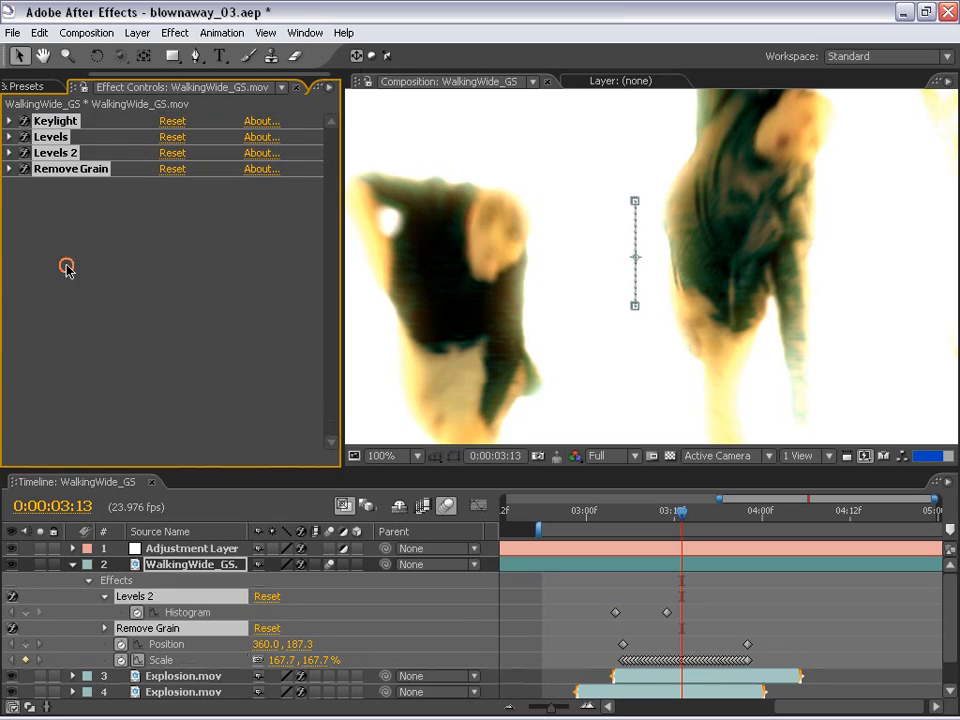
pyautogui.moveTo(43, 170); pyautogui.dragTo(52, 121)
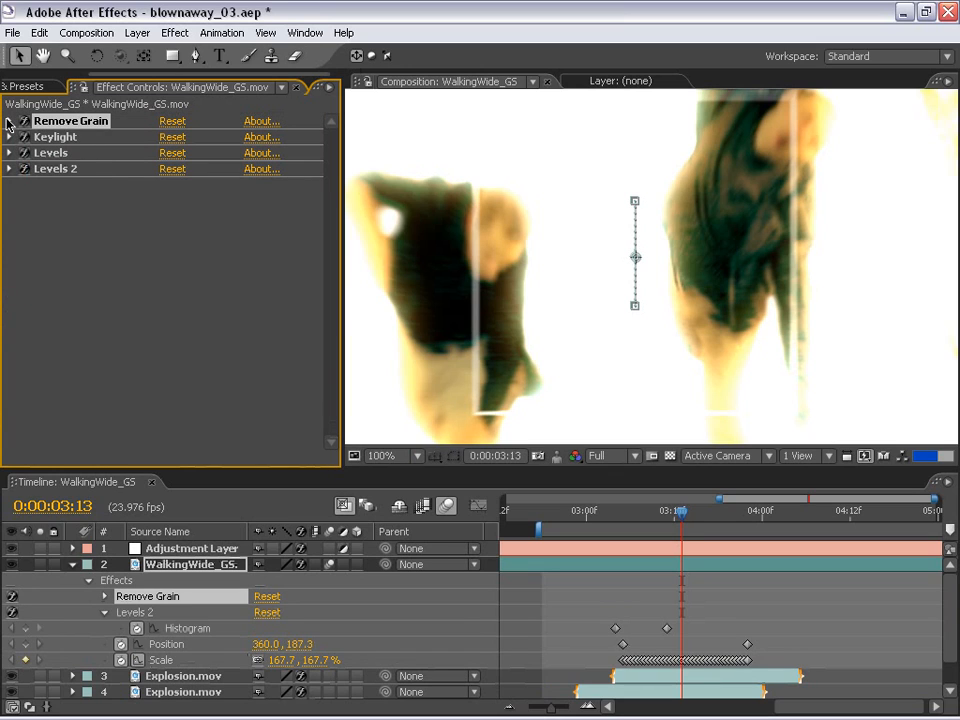
pyautogui.click(9, 121)
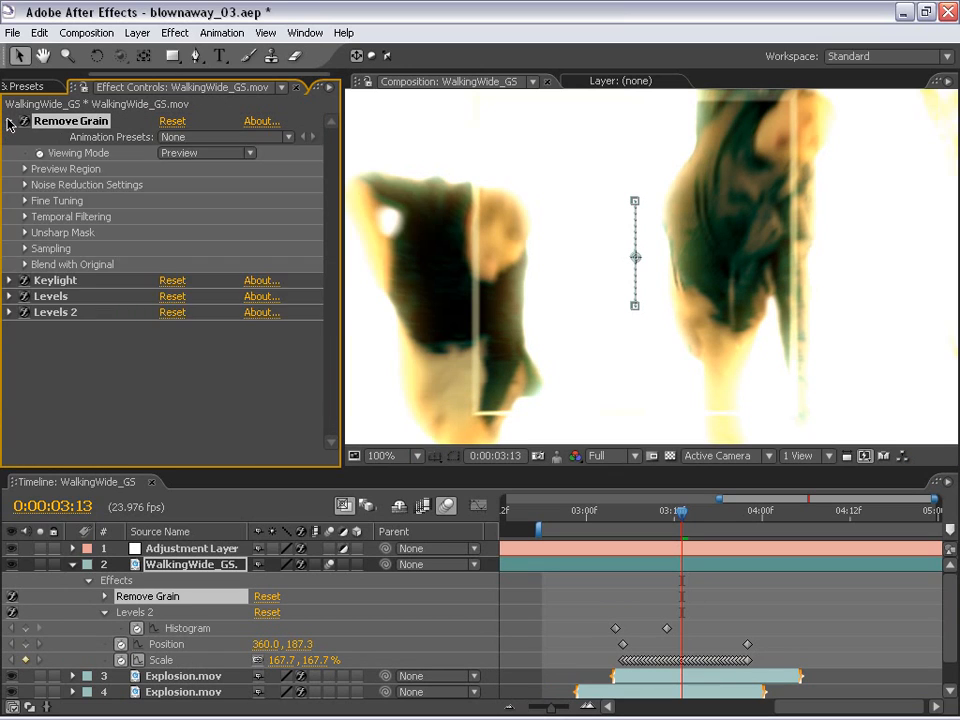
# Show the Remove Grain result as Final Output, enable its Temporal Filtering and set Motion Sensitivity to 0.96.
pyautogui.click(175, 153)
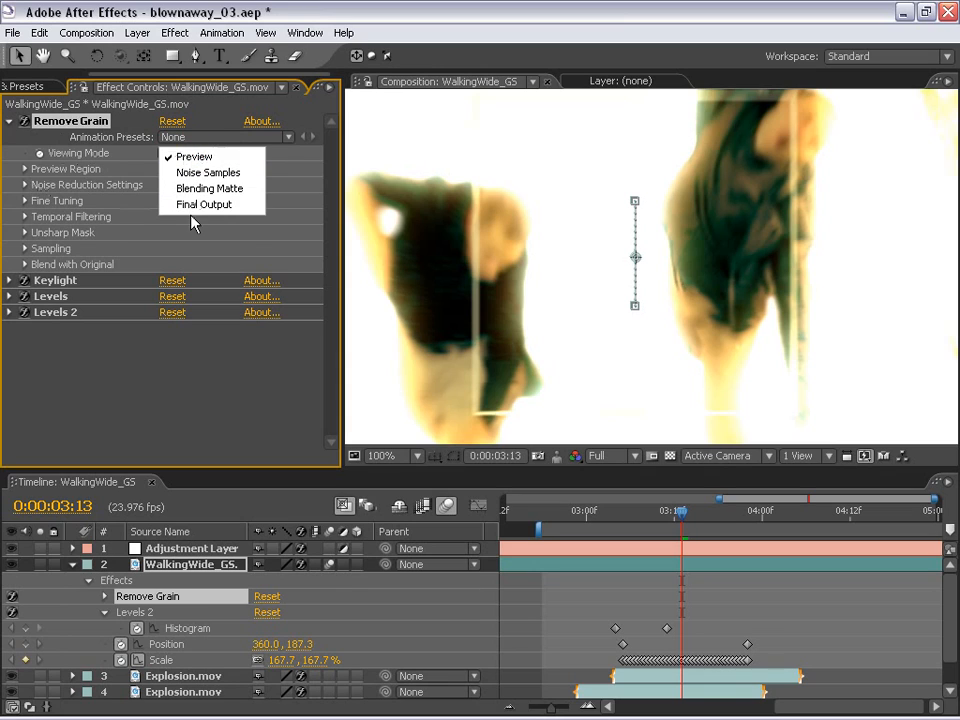
pyautogui.click(195, 201)
pyautogui.click(24, 216)
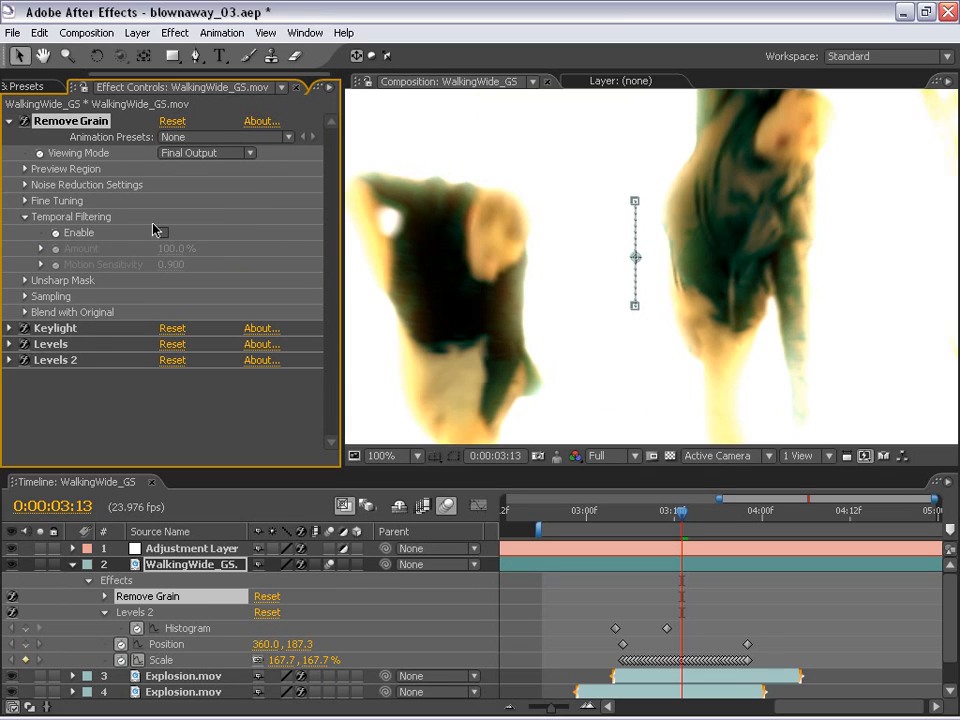
pyautogui.click(163, 232)
pyautogui.click(171, 264)
pyautogui.write('0.9')
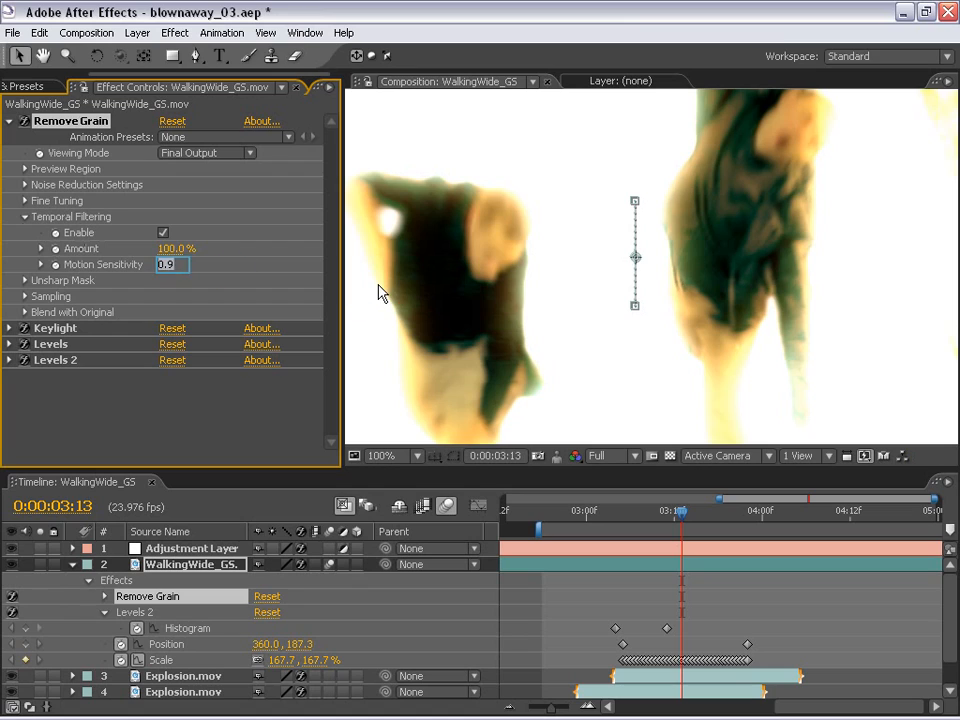
pyautogui.write('6')
pyautogui.press('Return')
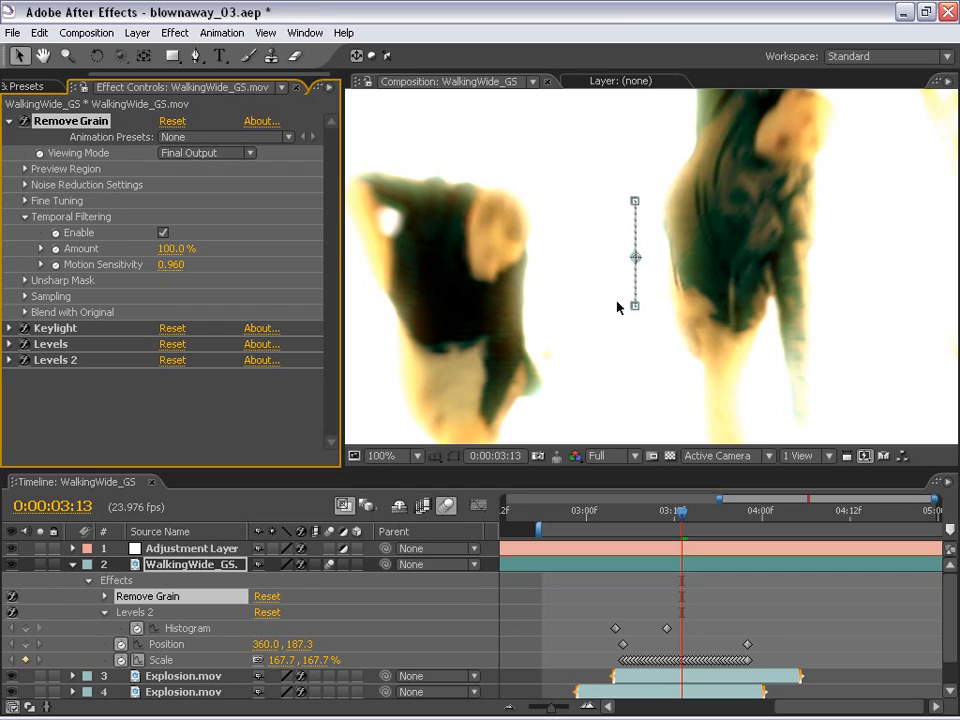
# Check the Remove Grain result at 0:00:03:15 and delete the effect from the WalkingWide_GS layer.
pyautogui.click(23, 121)
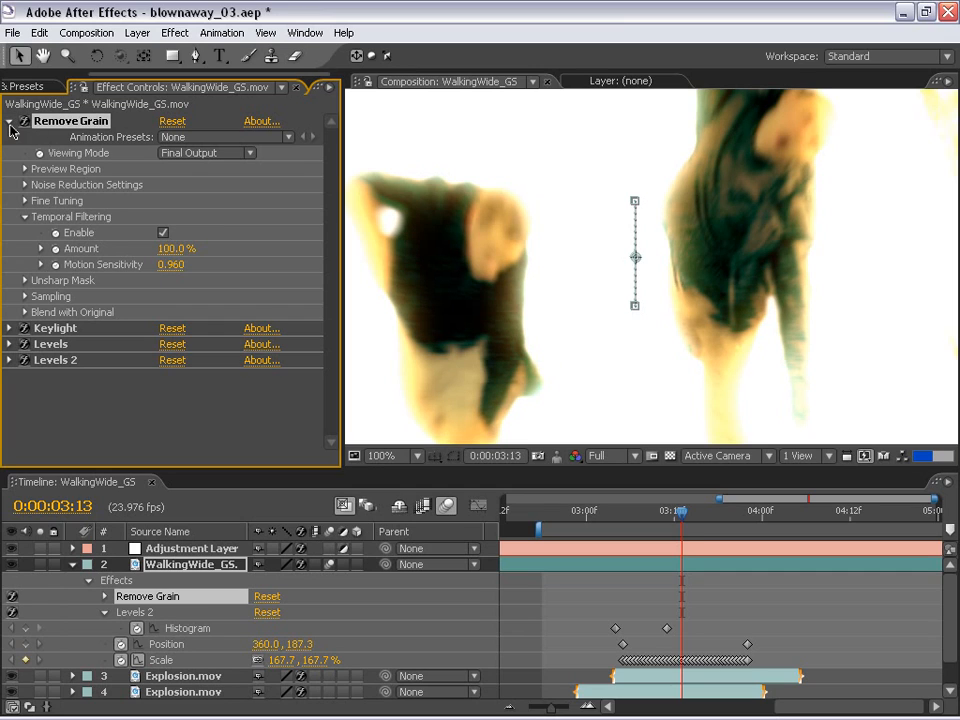
pyautogui.moveTo(689, 514); pyautogui.dragTo(697, 512)
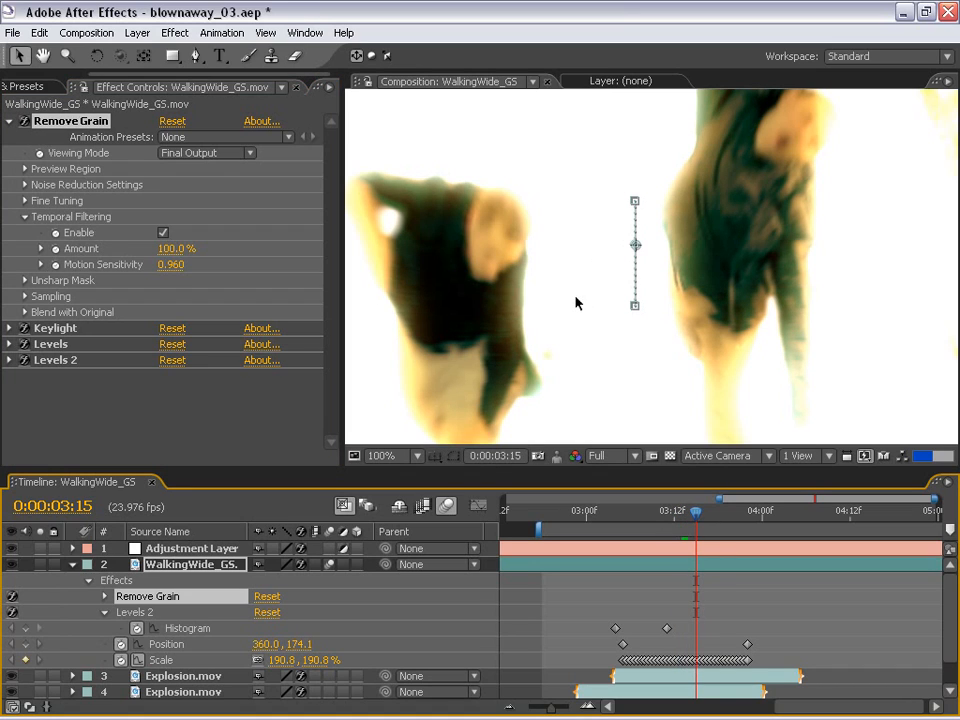
pyautogui.scroll(-2, 576, 302)
pyautogui.click(62, 122)
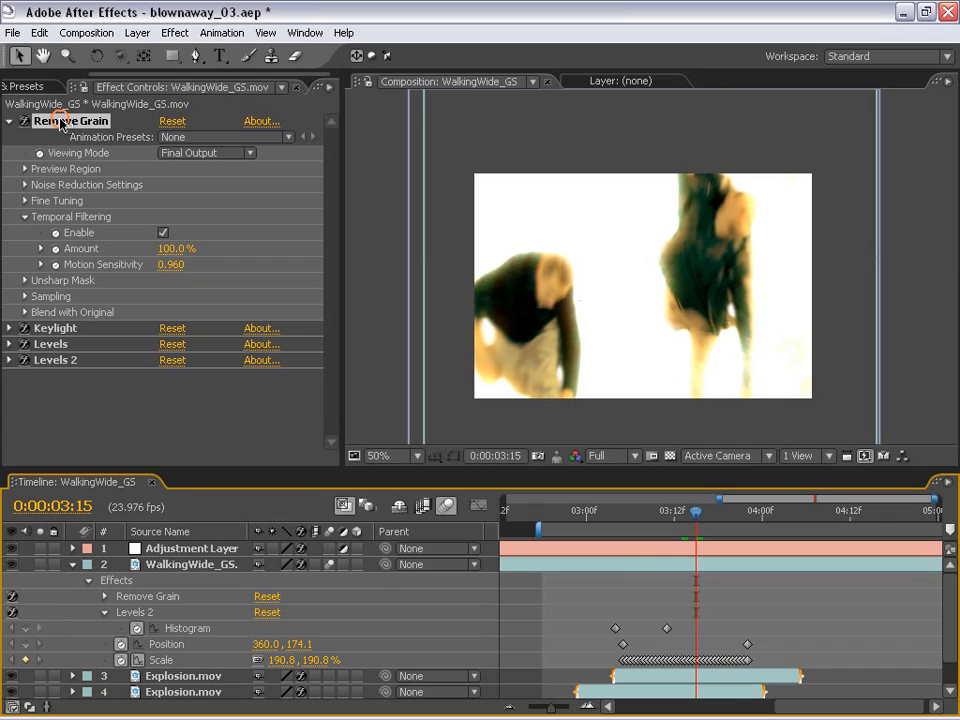
pyautogui.press('Delete')
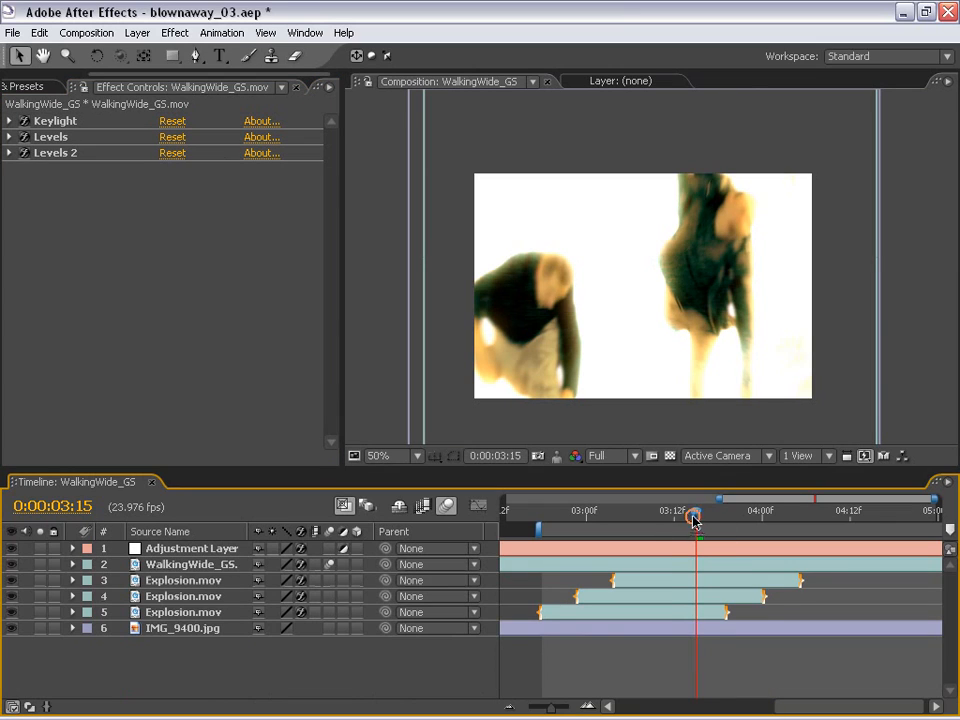
# Lift the blacks of the WalkingWide_GS actors at 0:00:03:11 by setting Levels 2 Output Black to 54.
pyautogui.moveTo(694, 521)
pyautogui.mouseDown()
pyautogui.moveTo(702, 521)
pyautogui.moveTo(681, 521)
pyautogui.mouseUp()
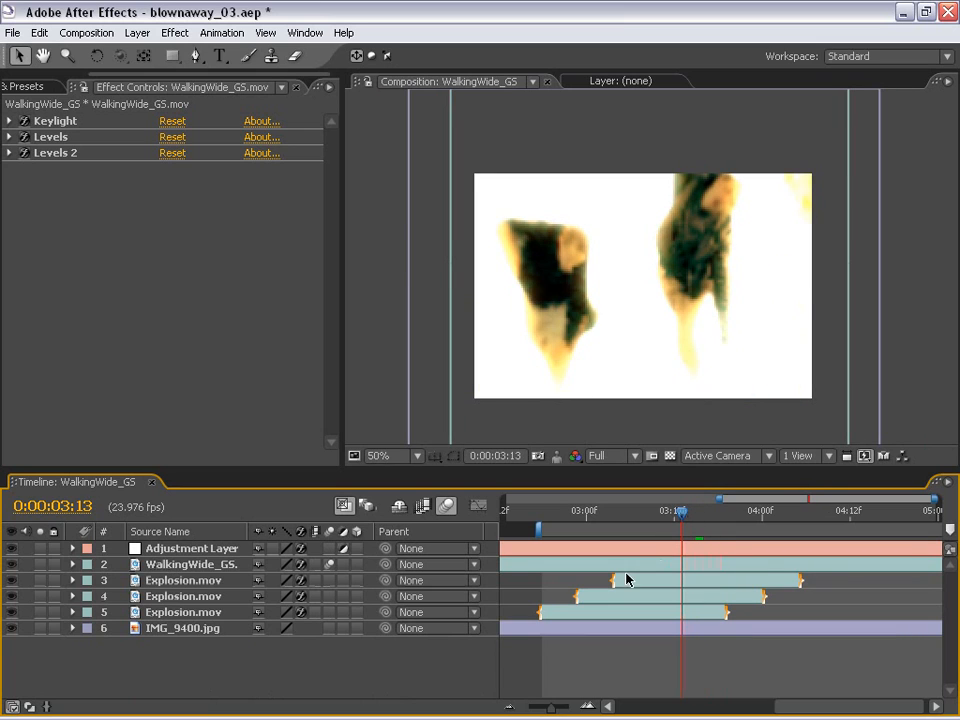
pyautogui.click(158, 566)
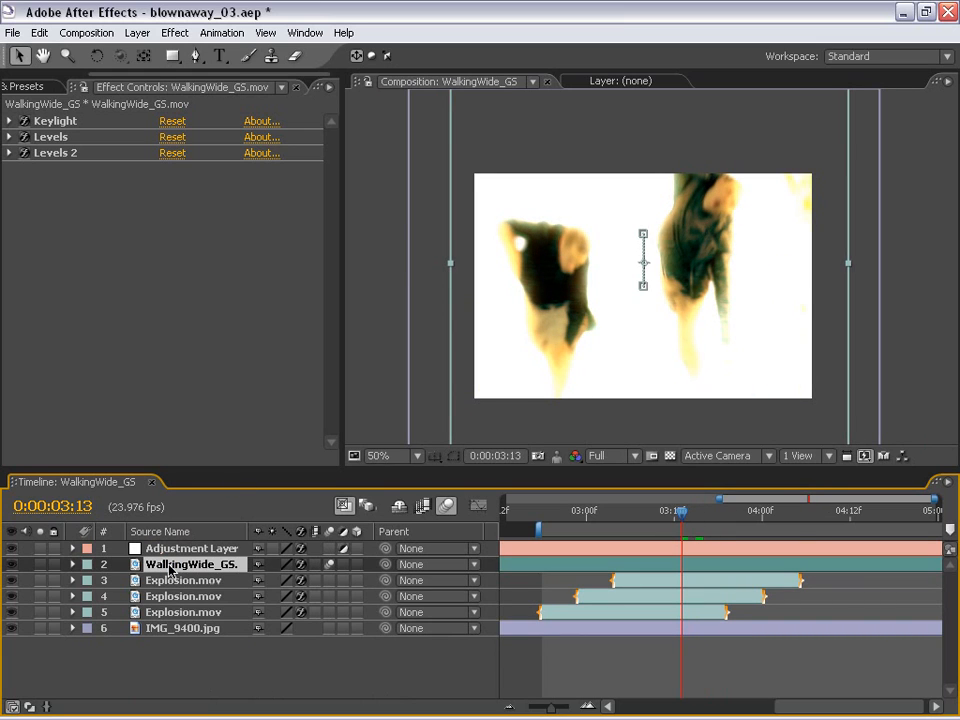
pyautogui.press('u')
pyautogui.moveTo(681, 511); pyautogui.dragTo(669, 518)
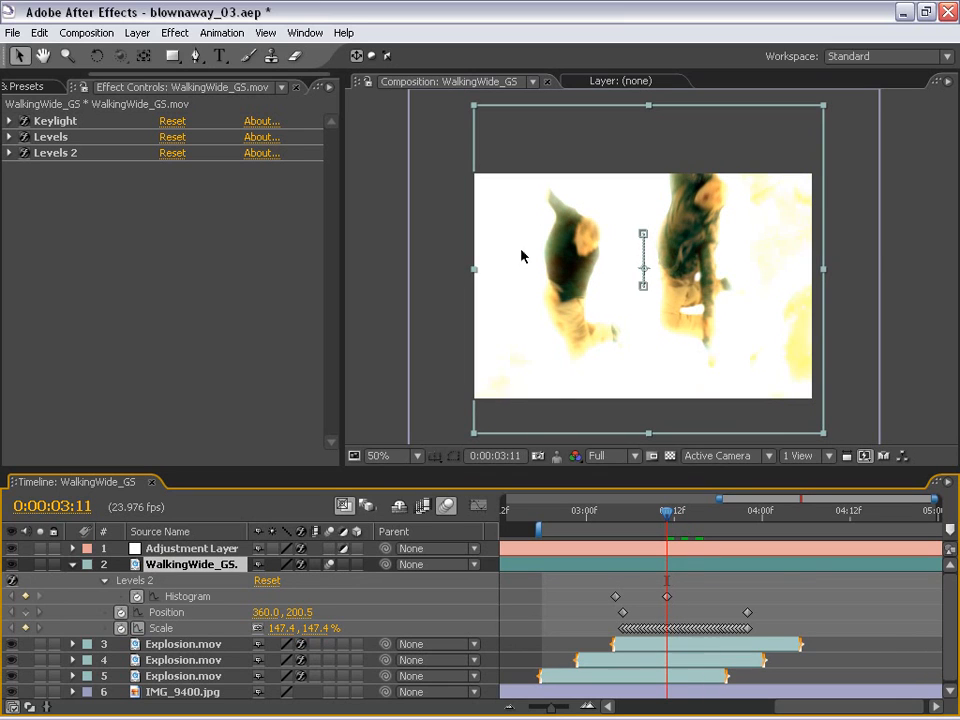
pyautogui.scroll(2, 570, 277)
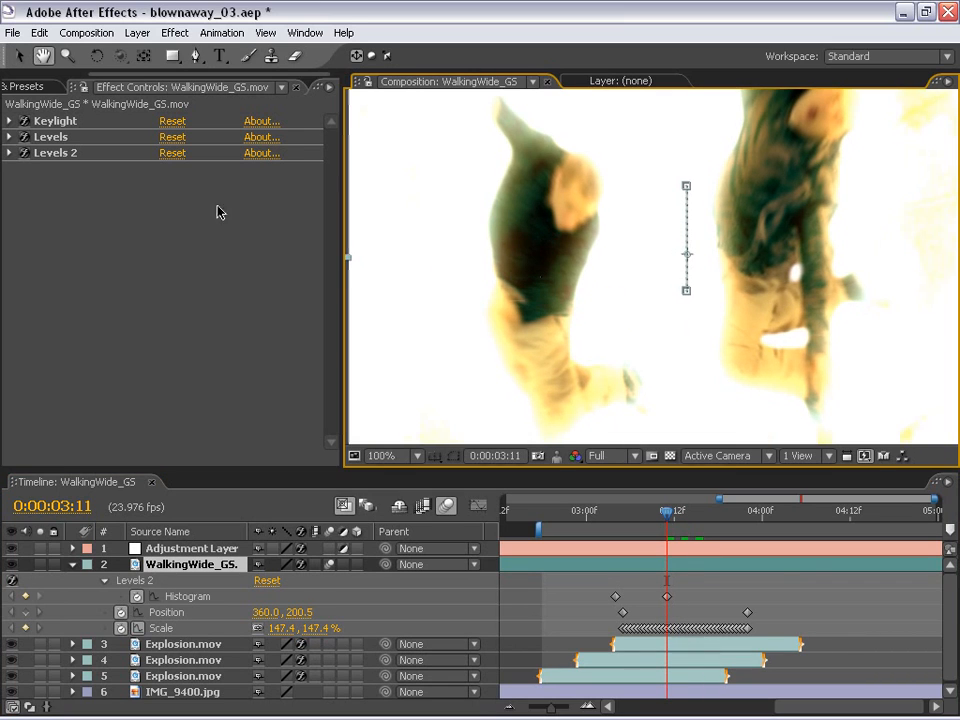
pyautogui.click(10, 152)
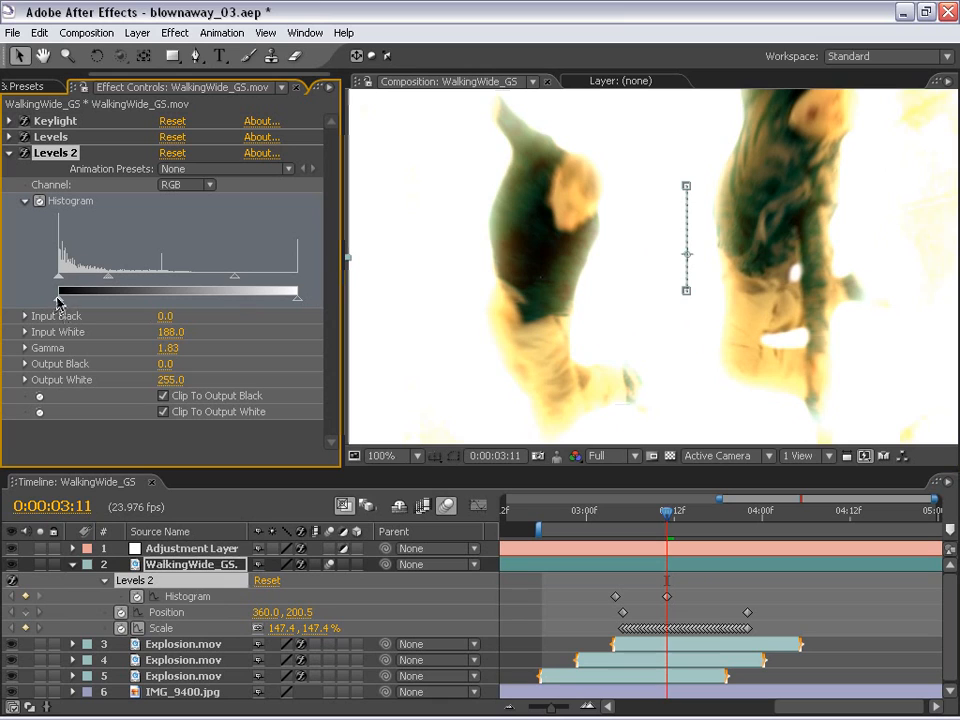
pyautogui.moveTo(68, 301); pyautogui.dragTo(122, 303)
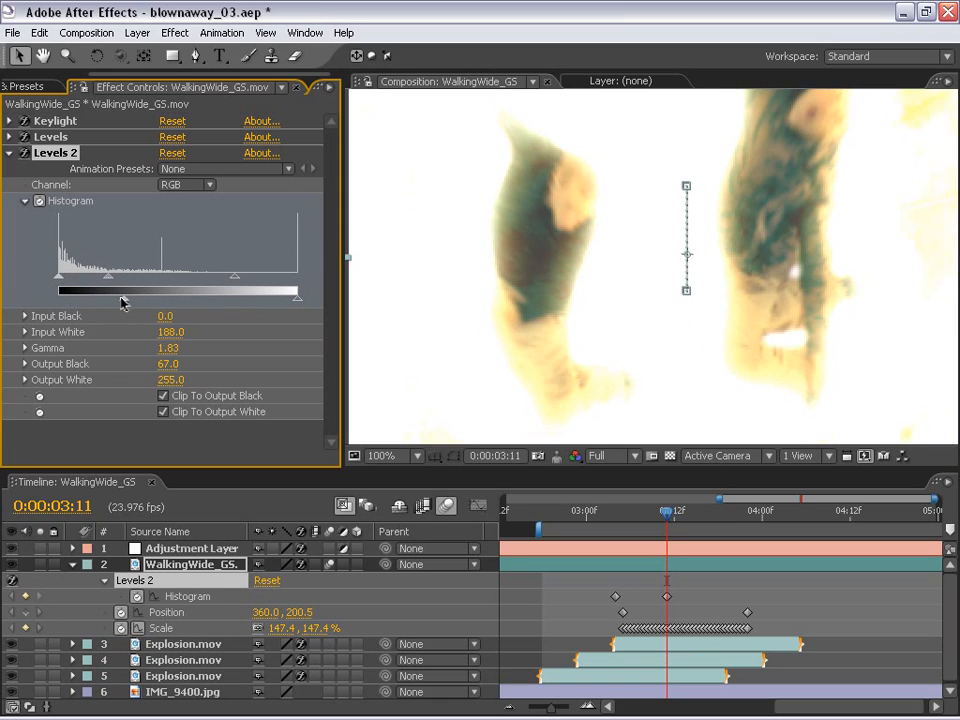
pyautogui.scroll(-1, 624, 351)
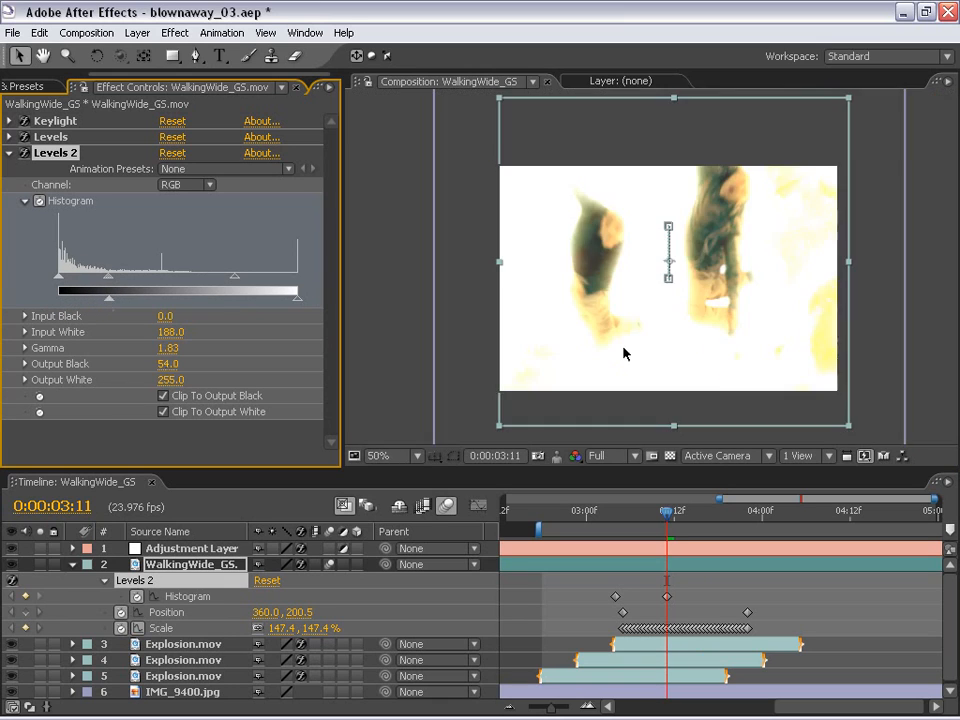
# Preview the blast animation and review the actors' lighting around 0:00:03:05.
pyautogui.click(660, 313)
pyautogui.click(620, 538)
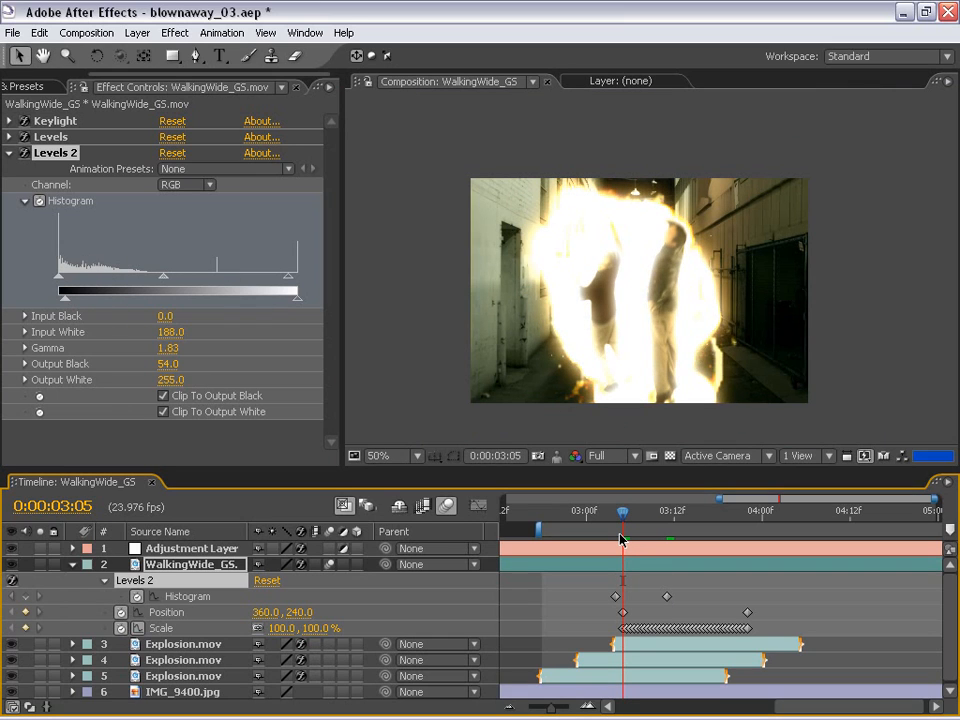
pyautogui.press('space')
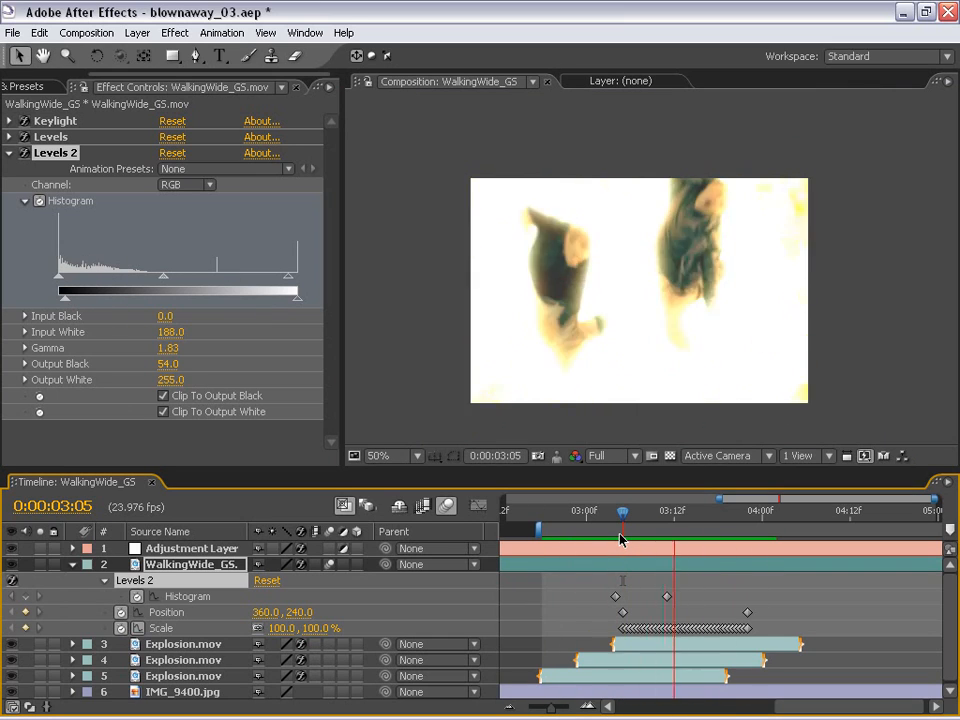
pyautogui.moveTo(620, 537); pyautogui.dragTo(598, 533)
# Select the three Explosion.mov layers and raise them together slightly behind the actors, checking the frames up to 0:00:03:03.
pyautogui.click(72, 564)
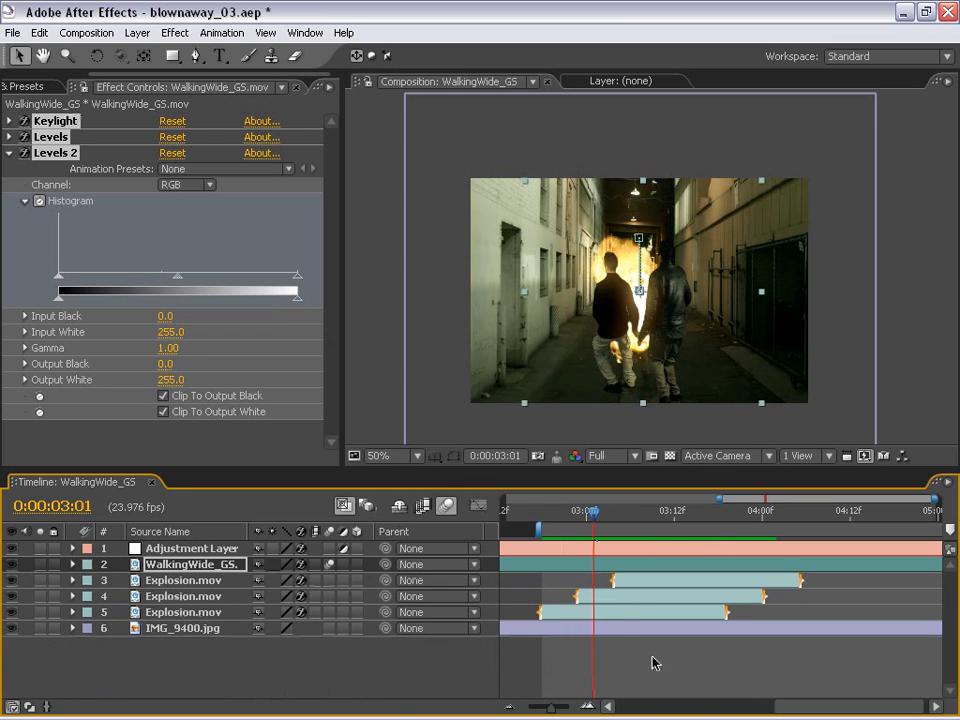
pyautogui.click(623, 614)
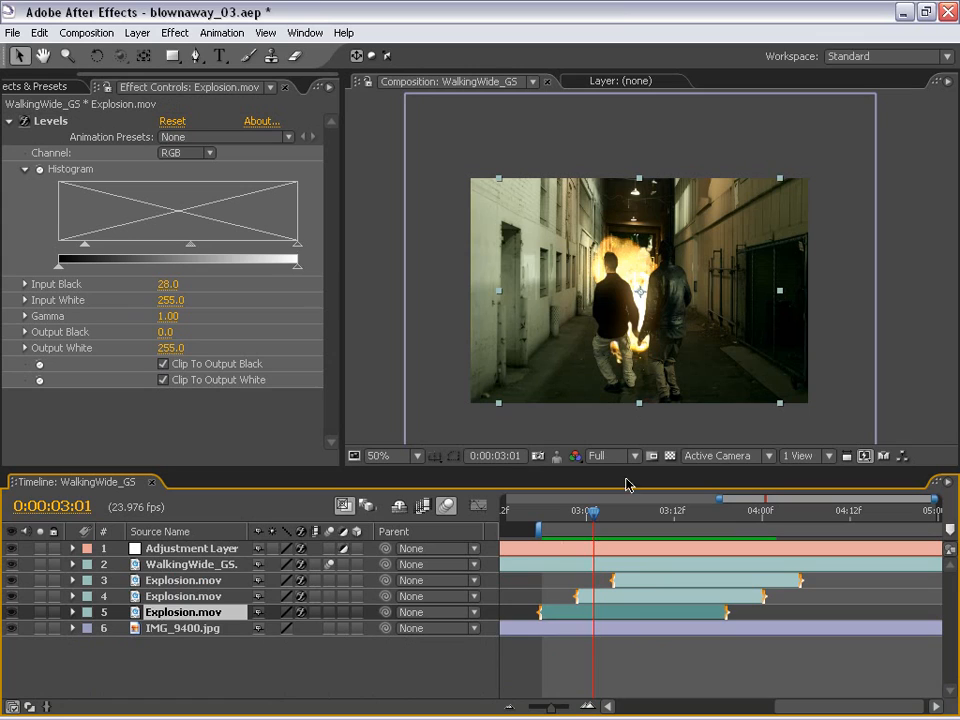
pyautogui.click(627, 610)
pyautogui.keyDown('shift'); pyautogui.click(627, 587); pyautogui.keyUp('shift')
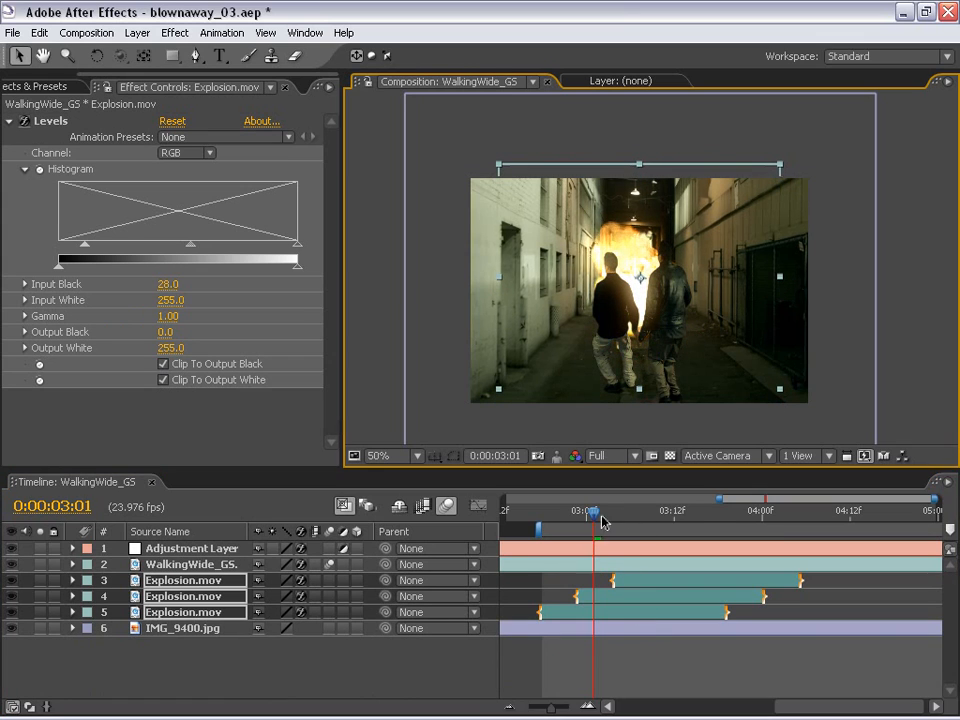
pyautogui.click(604, 523)
pyautogui.click(681, 293)
pyautogui.click(630, 582)
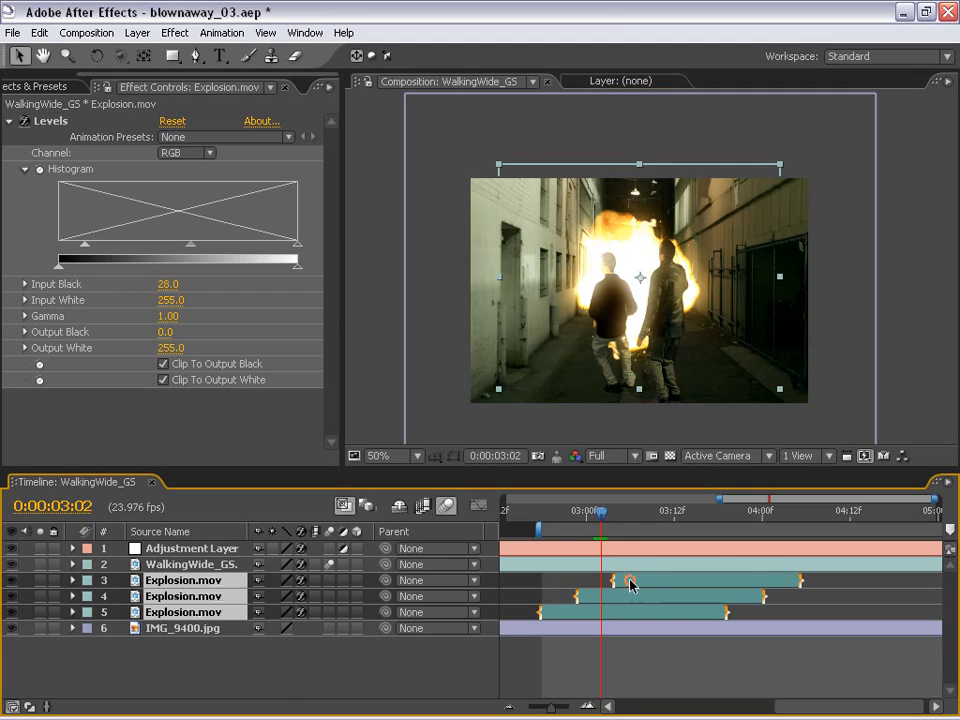
pyautogui.click(676, 363)
pyautogui.click(601, 551)
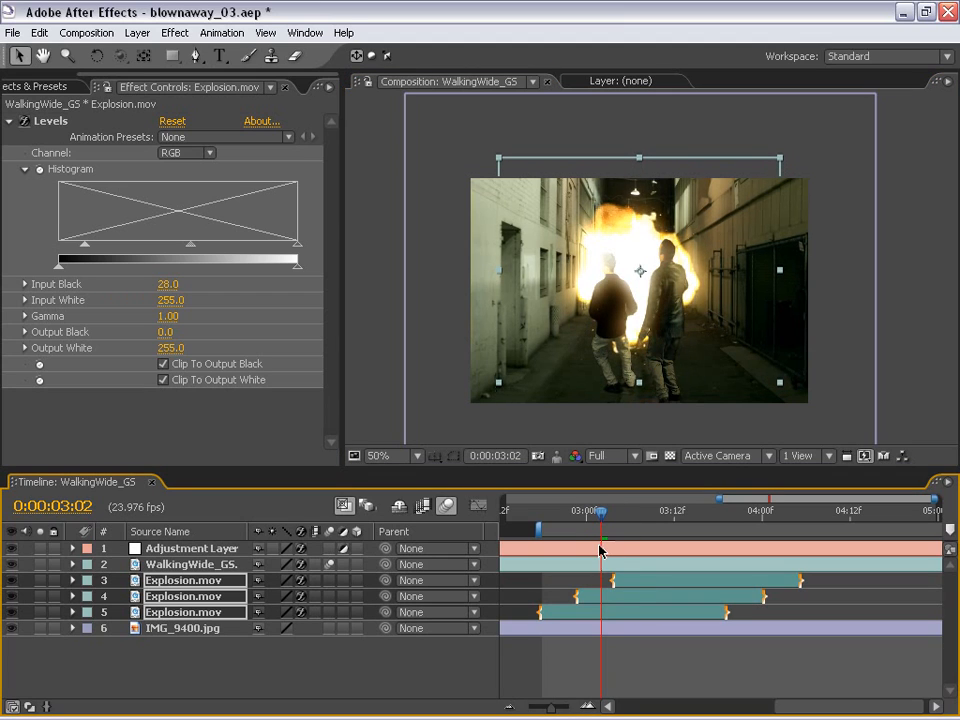
pyautogui.moveTo(604, 548); pyautogui.dragTo(611, 544)
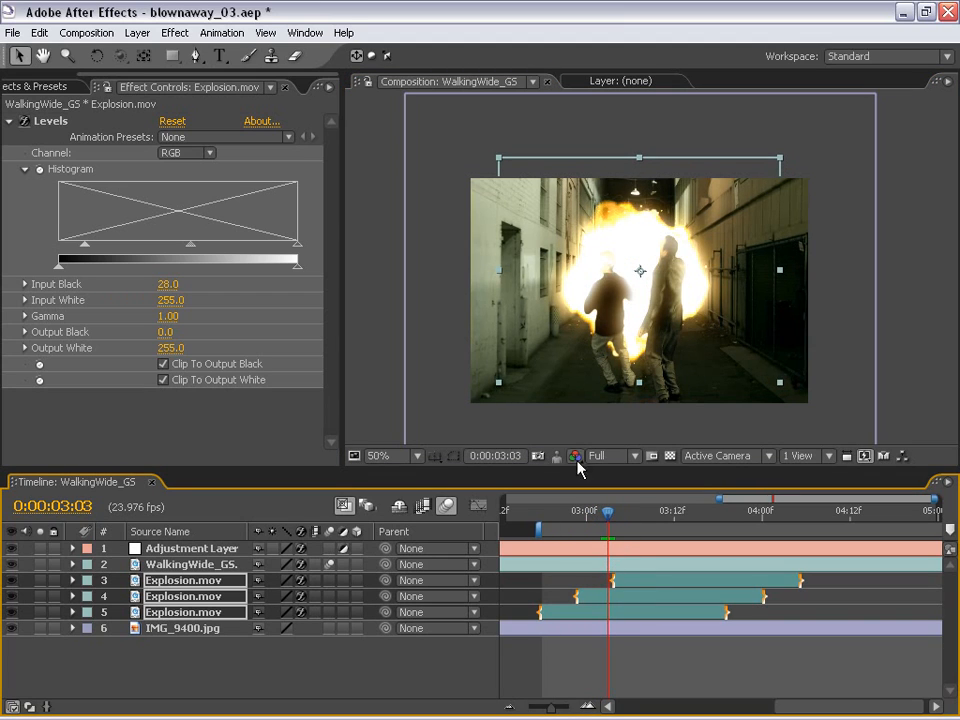
# Nudge all three Explosion.mov layers slightly higher together and check their placement between 0:00:03:02 and 0:00:03:09.
pyautogui.click(143, 553)
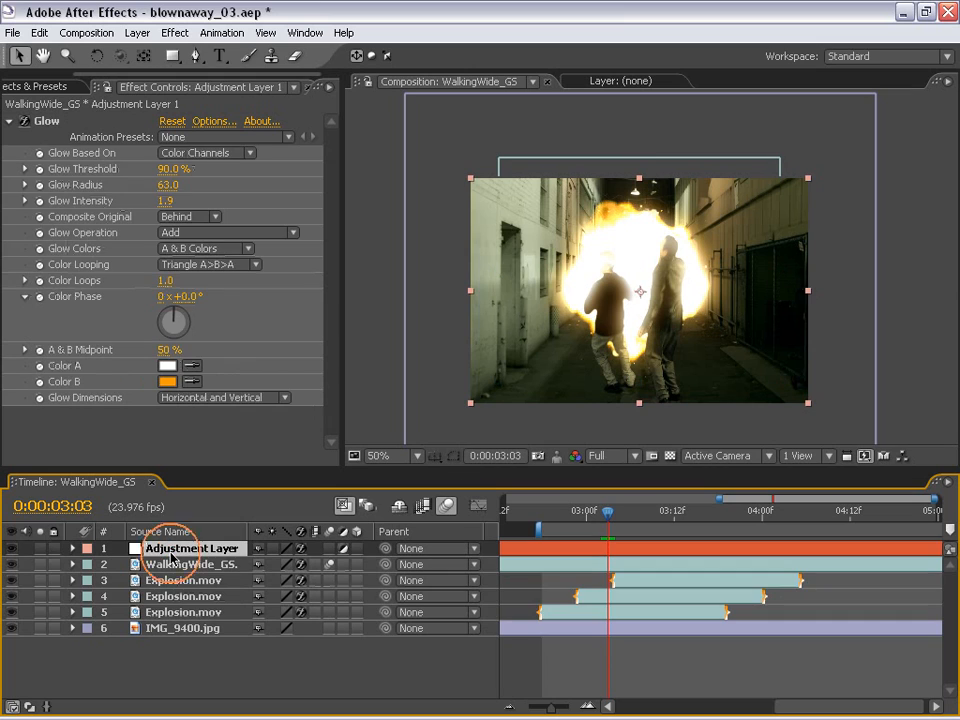
pyautogui.click(623, 611)
pyautogui.keyDown('shift'); pyautogui.click(700, 580); pyautogui.keyUp('shift')
pyautogui.moveTo(625, 300); pyautogui.dragTo(605, 297)
pyautogui.moveTo(607, 511); pyautogui.dragTo(620, 513)
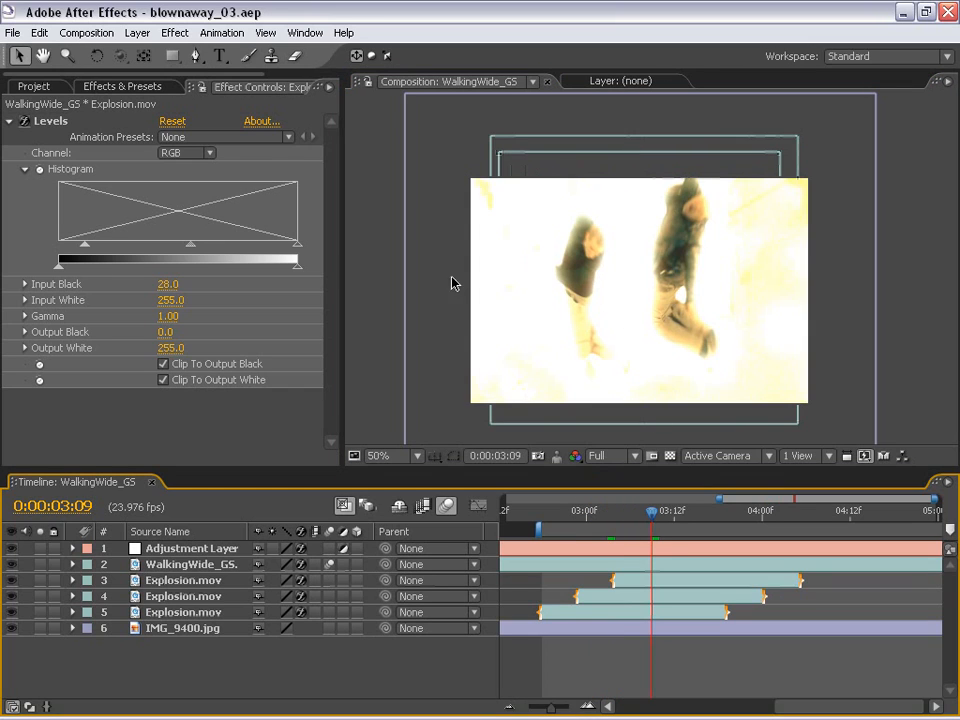
pyautogui.moveTo(651, 511); pyautogui.dragTo(598, 526)
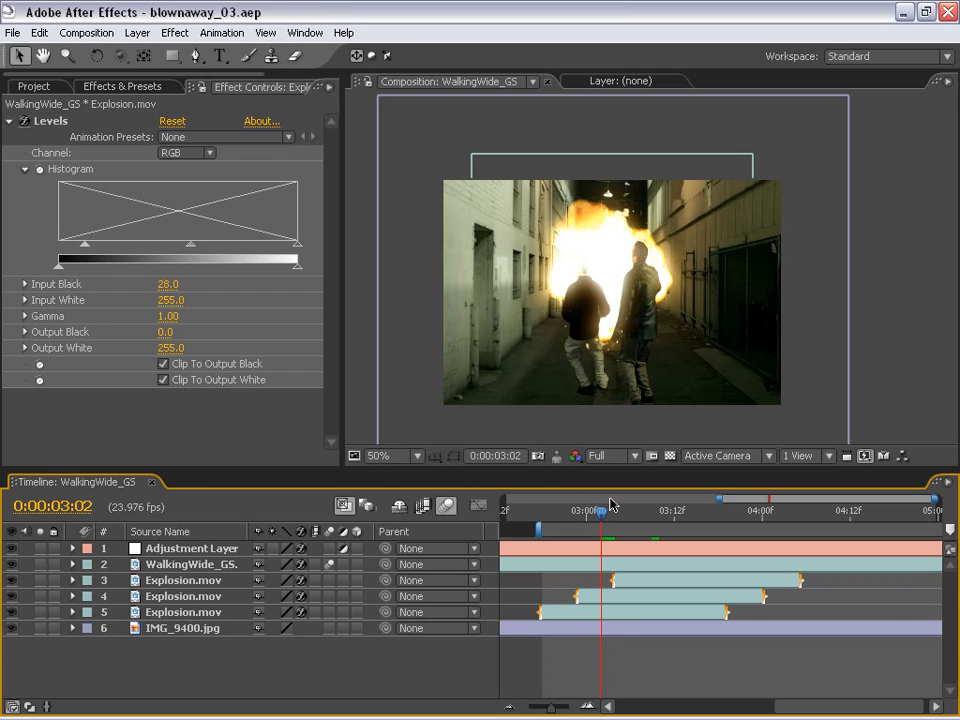
pyautogui.moveTo(612, 505)
pyautogui.mouseDown()
pyautogui.moveTo(692, 510)
pyautogui.moveTo(580, 553)
pyautogui.moveTo(553, 553)
pyautogui.moveTo(585, 514)
pyautogui.moveTo(553, 514)
pyautogui.moveTo(623, 529)
pyautogui.moveTo(574, 536)
pyautogui.moveTo(639, 549)
pyautogui.moveTo(601, 546)
pyautogui.moveTo(613, 549)
pyautogui.moveTo(690, 543)
pyautogui.moveTo(583, 548)
pyautogui.moveTo(600, 513)
pyautogui.mouseUp()
pyautogui.moveTo(593, 304)
pyautogui.mouseDown()
pyautogui.moveTo(606, 274)
pyautogui.moveTo(641, 289)
pyautogui.moveTo(630, 295)
pyautogui.moveTo(647, 285)
pyautogui.moveTo(606, 264)
pyautogui.moveTo(602, 305)
pyautogui.moveTo(607, 266)
pyautogui.moveTo(582, 284)
pyautogui.mouseUp()
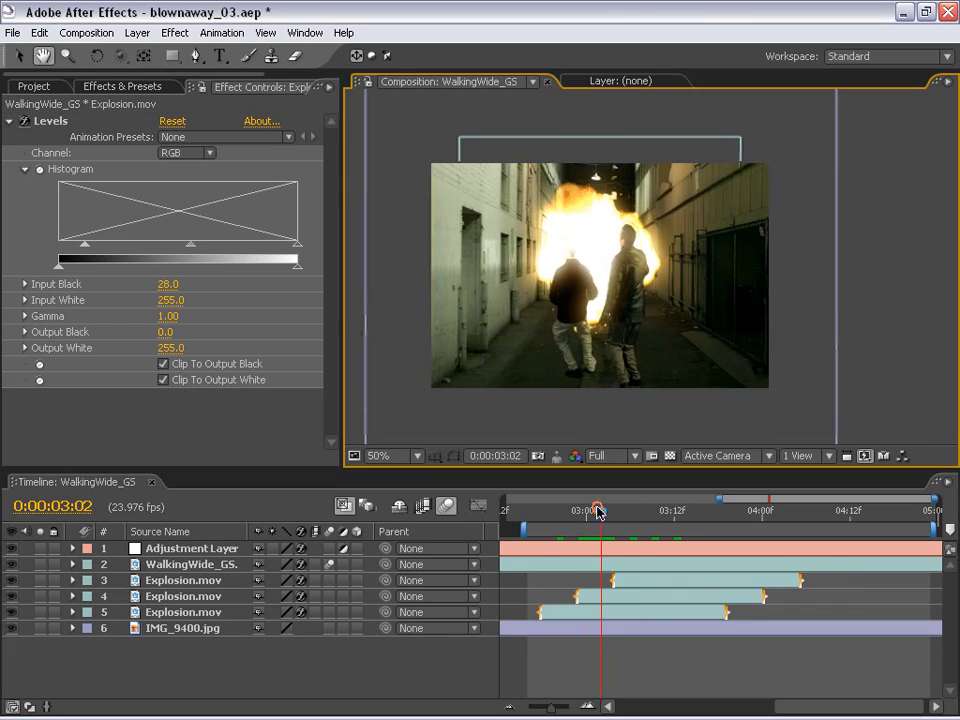
# Park at 0:00:03:01 and add explosion.wav from the project footage as a new layer beneath IMG_9400.jpg.
pyautogui.moveTo(597, 511)
pyautogui.mouseDown()
pyautogui.moveTo(561, 510)
pyautogui.moveTo(615, 510)
pyautogui.moveTo(563, 512)
pyautogui.moveTo(600, 512)
pyautogui.moveTo(594, 521)
pyautogui.mouseUp()
pyautogui.click(35, 86)
pyautogui.click(80, 340)
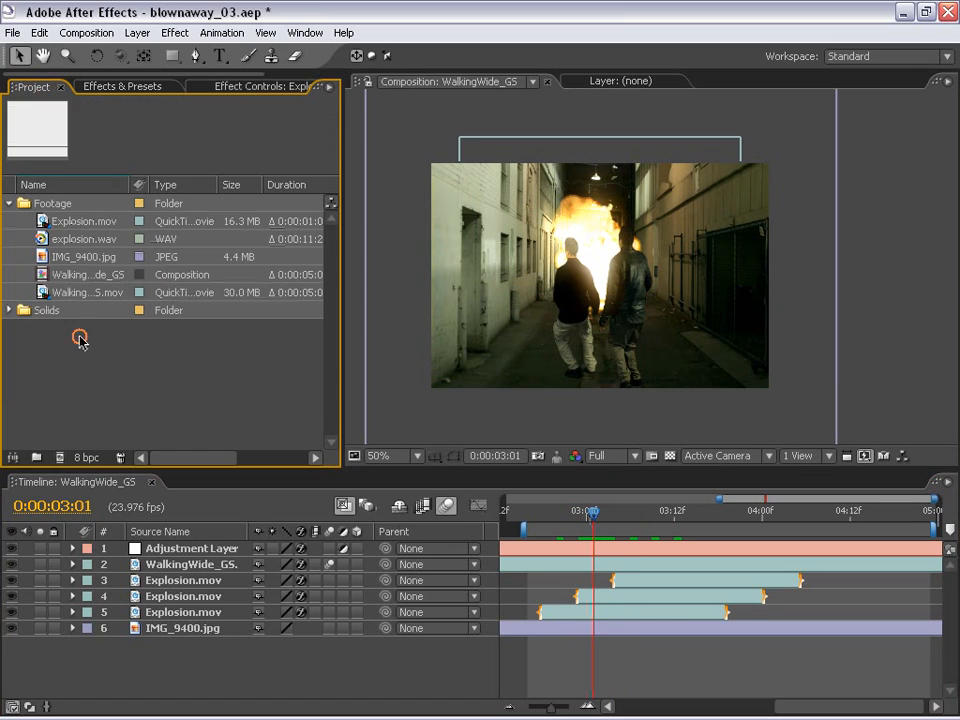
pyautogui.moveTo(64, 240); pyautogui.dragTo(620, 659)
pyautogui.hscroll(3, 666, 641)
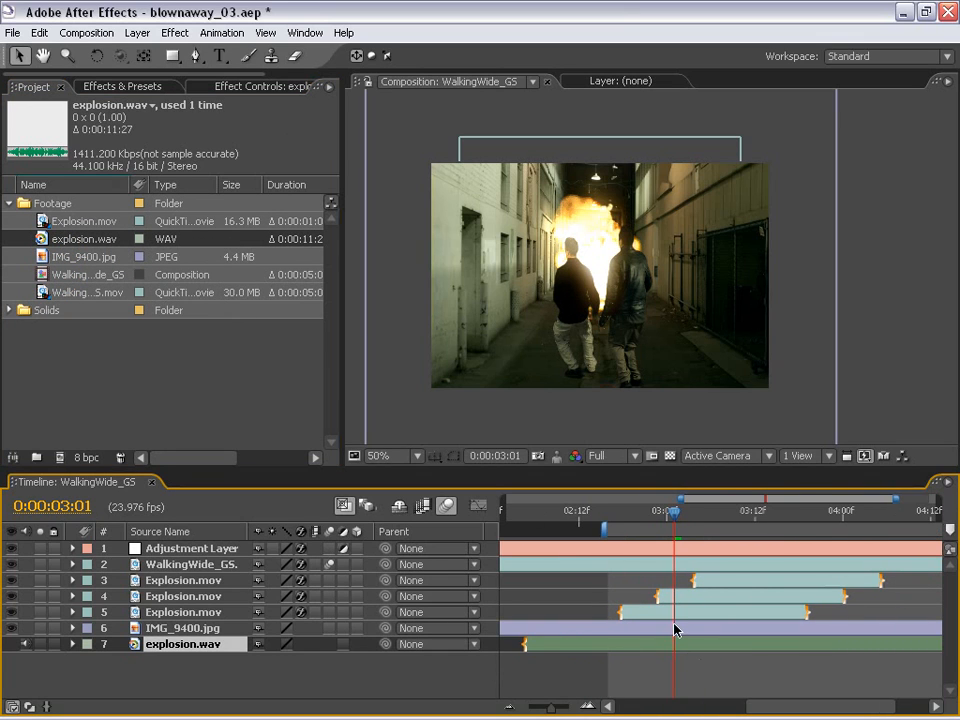
# Reveal the explosion.wav waveform and slide the layer earlier so its main blast peak starts at 0:00:03:01.
pyautogui.press('l')
pyautogui.press('l')
pyautogui.keyDown('alt'); pyautogui.scroll(-2, 700, 625); pyautogui.keyUp('alt')
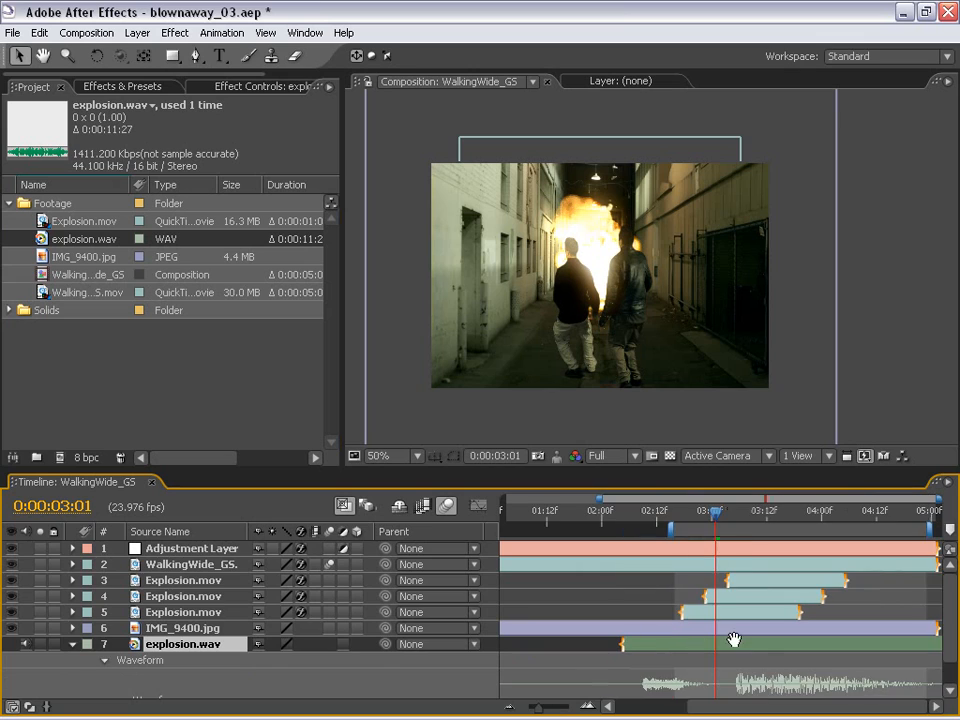
pyautogui.scroll(-2, 700, 615)
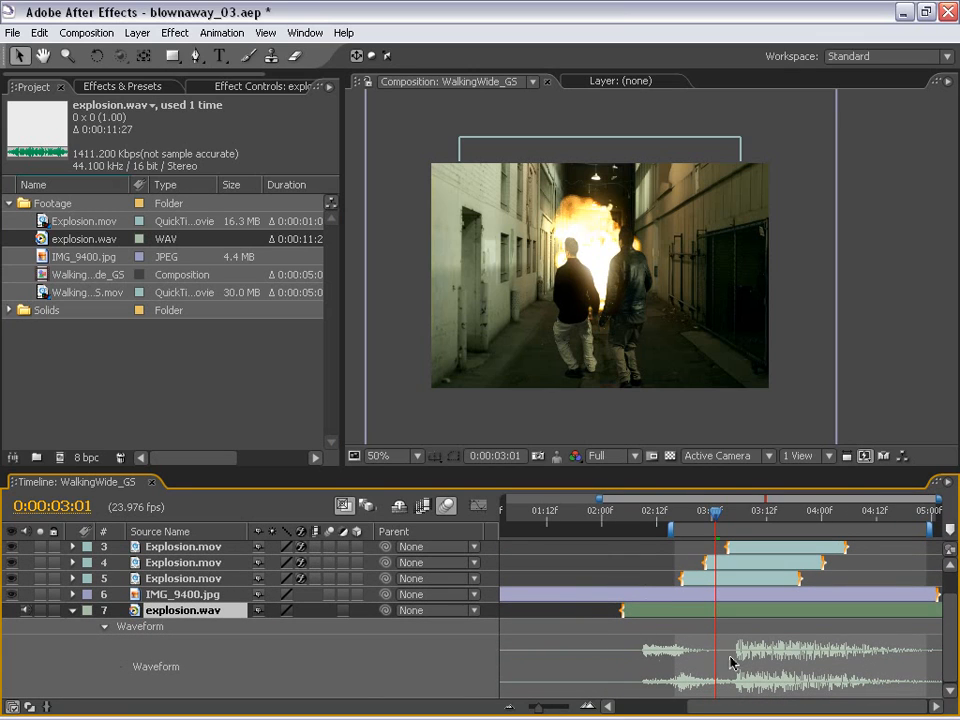
pyautogui.moveTo(750, 614); pyautogui.dragTo(731, 615)
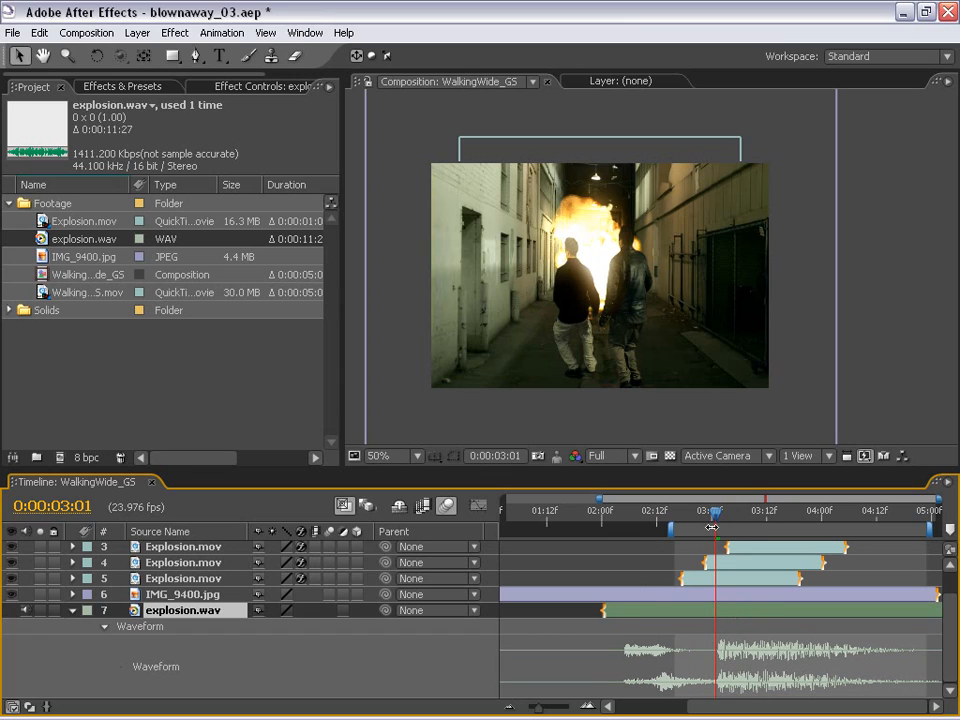
# Extend the work area start back to 0:00:02:00 and preview the composite with sound, ending at 0:00:02:12.
pyautogui.moveTo(670, 535); pyautogui.dragTo(600, 530)
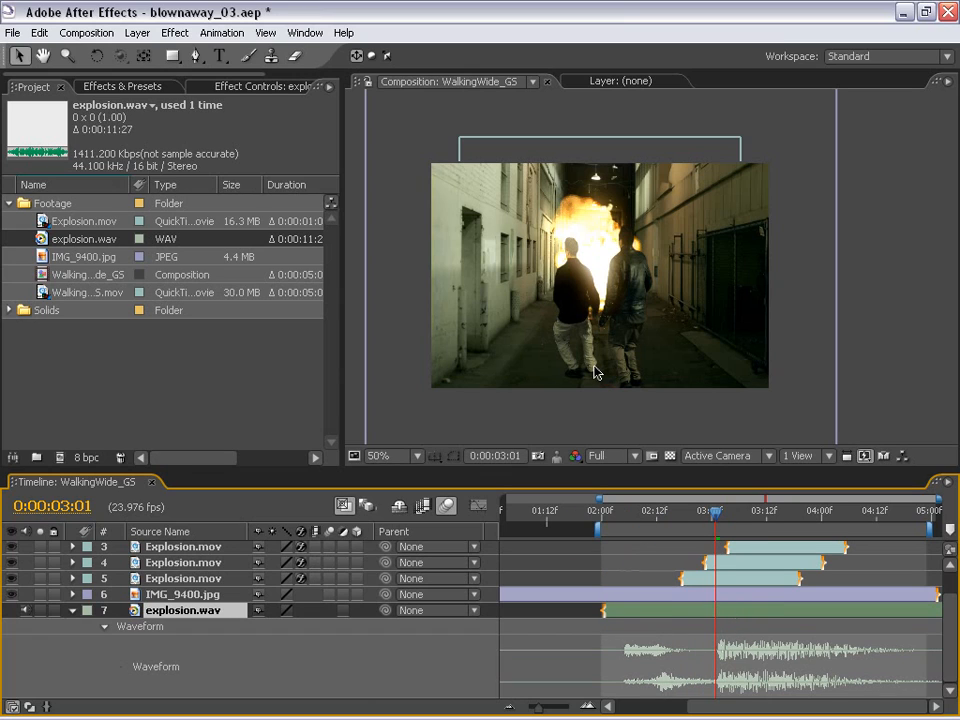
pyautogui.press('KP_0')
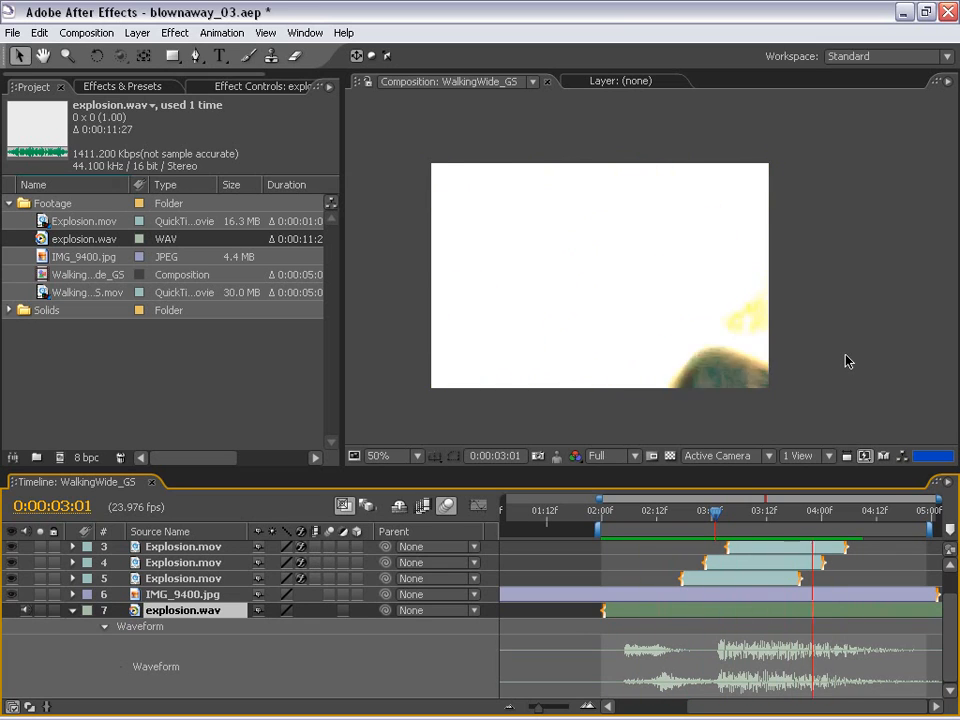
pyautogui.click(787, 512)
pyautogui.moveTo(787, 514); pyautogui.dragTo(658, 517)
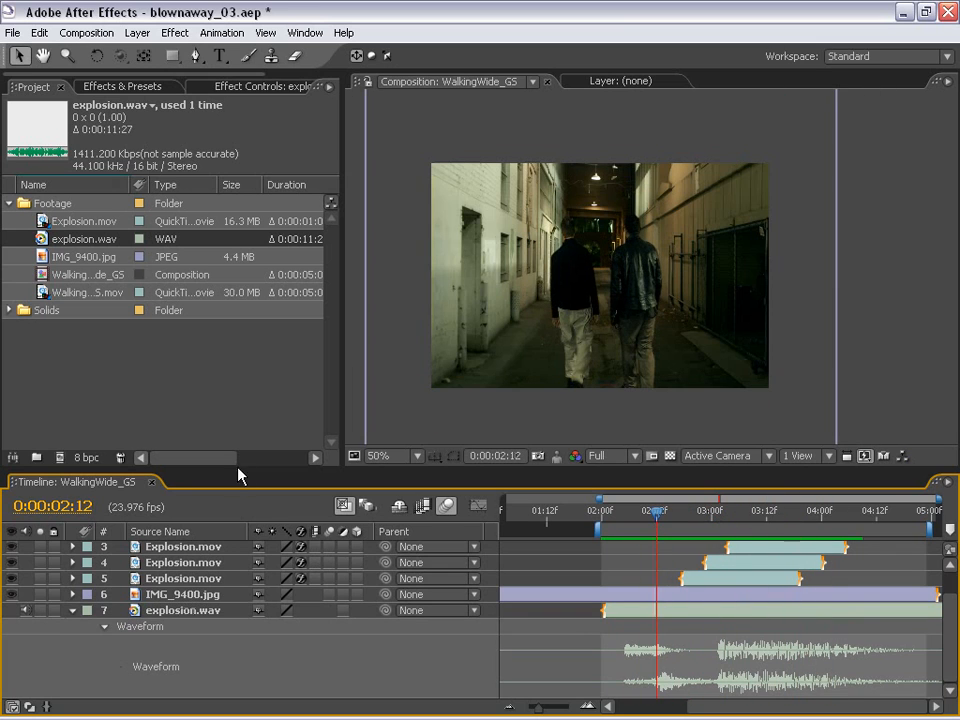
# Collapse the explosion.wav waveform, park at 0:00:03:01 with the Selection tool active, and save the project.
pyautogui.click(115, 325)
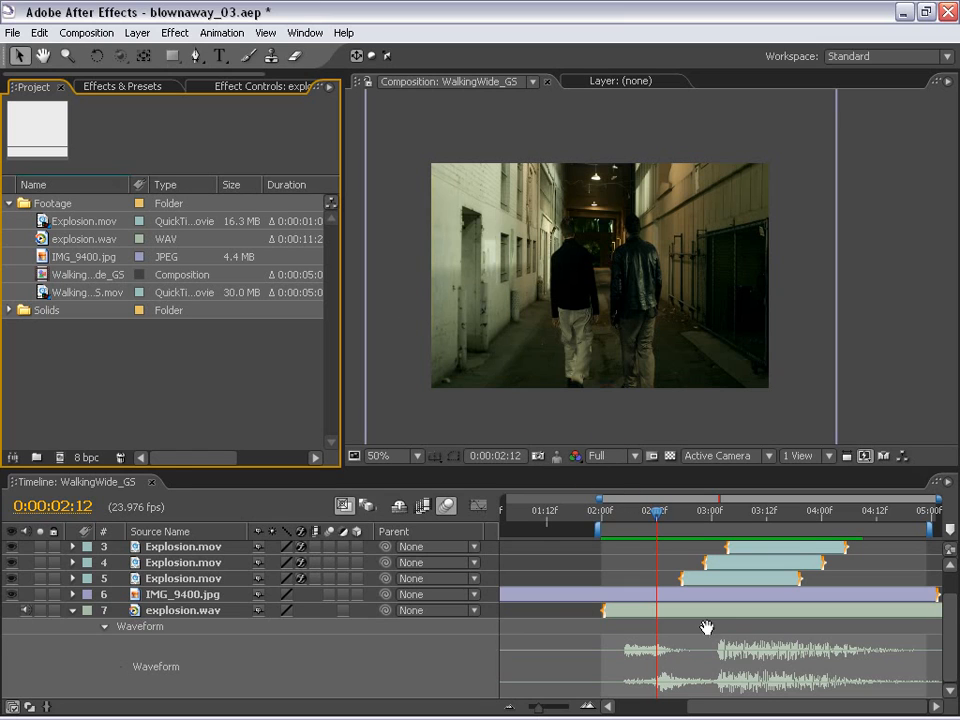
pyautogui.scroll(2, 706, 628)
pyautogui.click(72, 641)
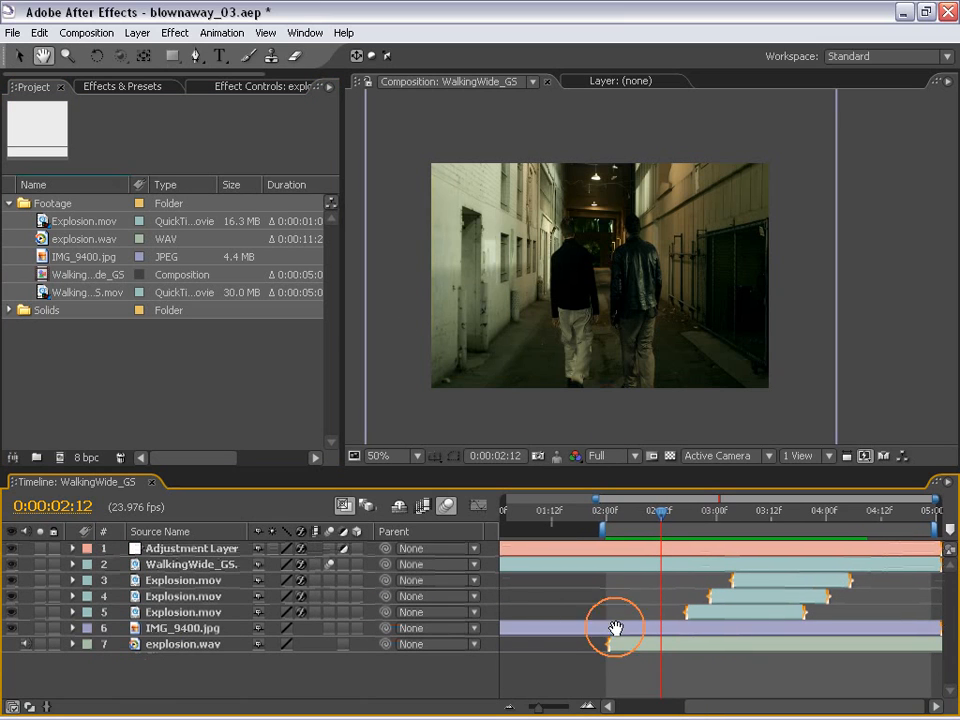
pyautogui.click(665, 517)
pyautogui.moveTo(665, 517); pyautogui.dragTo(715, 517)
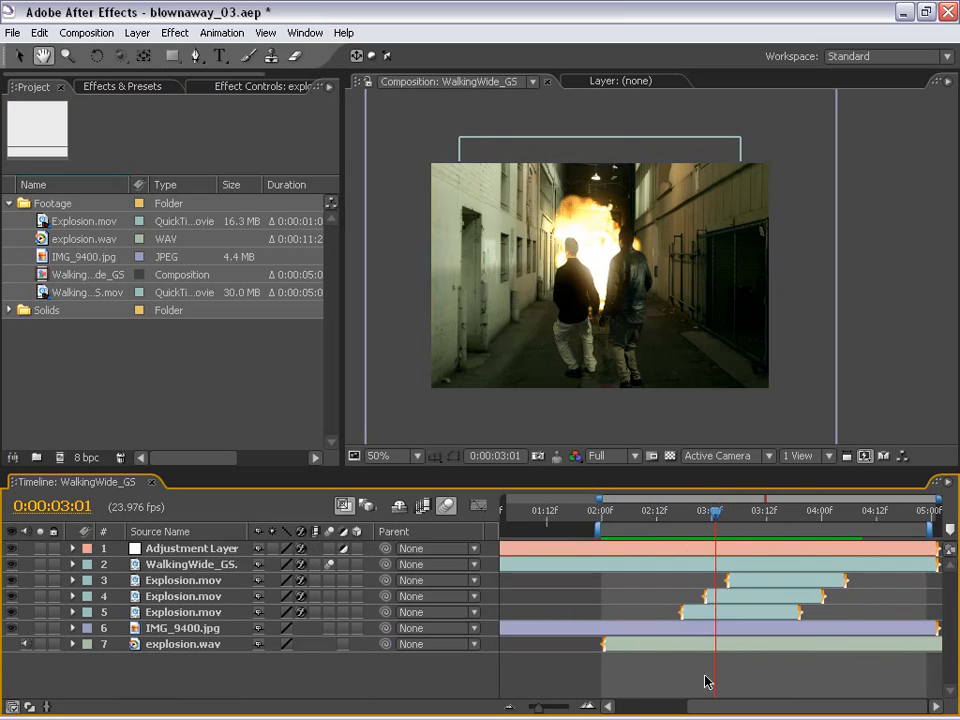
pyautogui.click(18, 56)
pyautogui.hotkey('ctrl', 's')
pyautogui.click(72, 349)
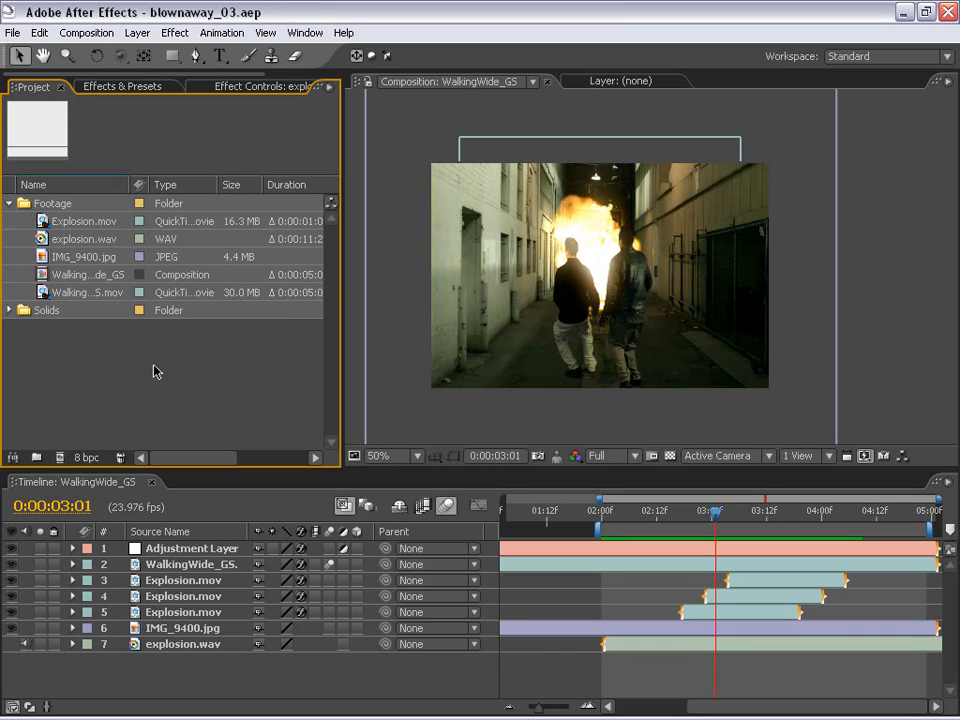
# Rename the WalkingWide_GS composition as Explosion Comp and nest it in a new composition, parked at 0:00:02:21.
pyautogui.click(43, 275)
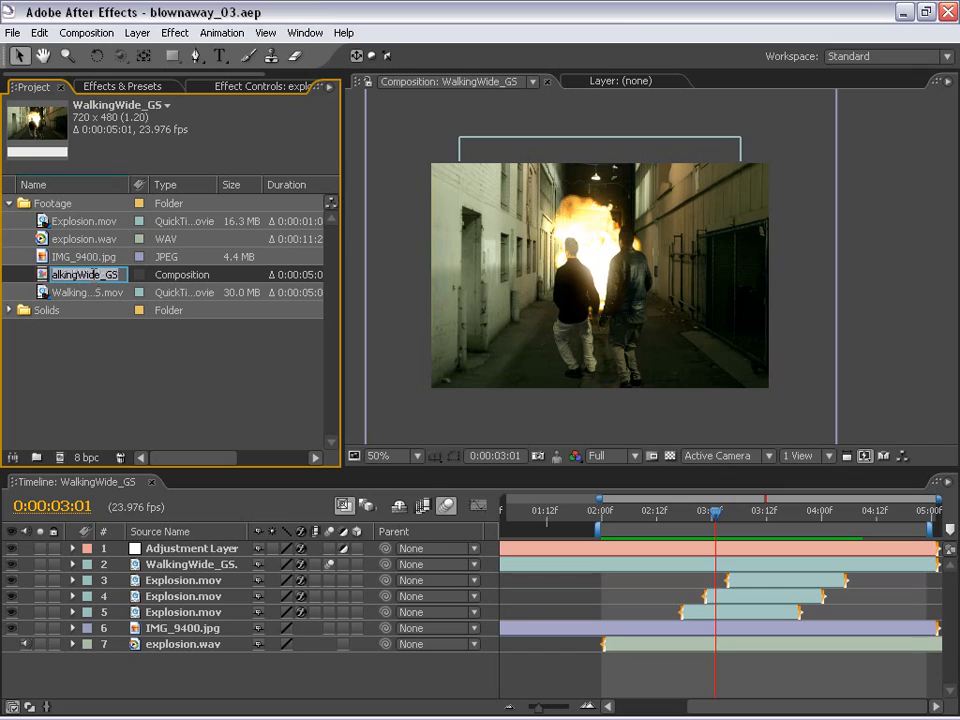
pyautogui.write('Explosion Comp')
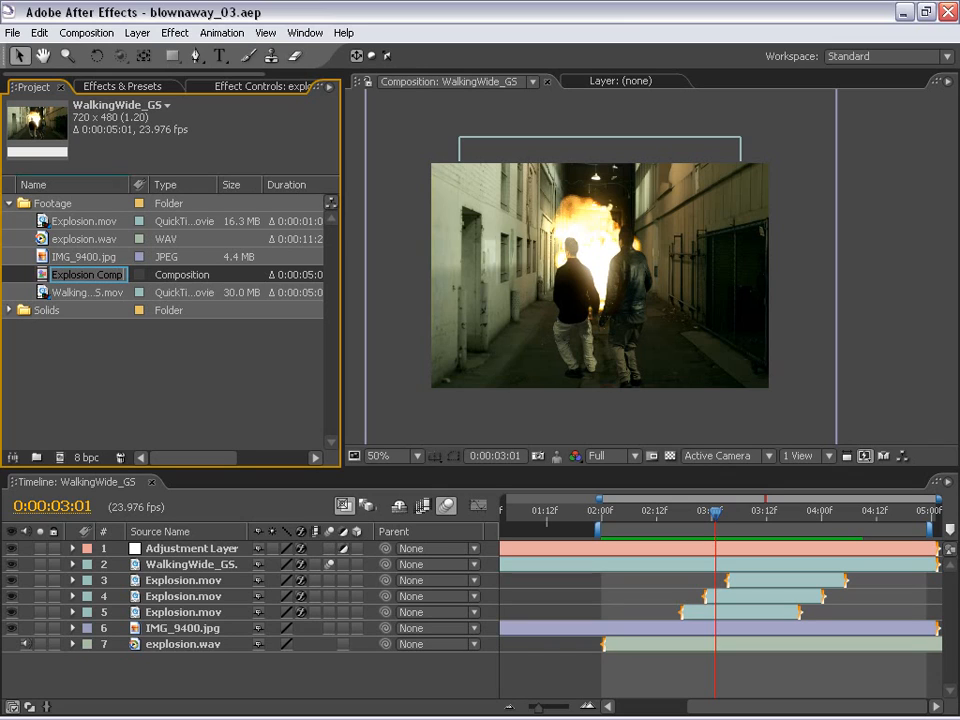
pyautogui.press('Return')
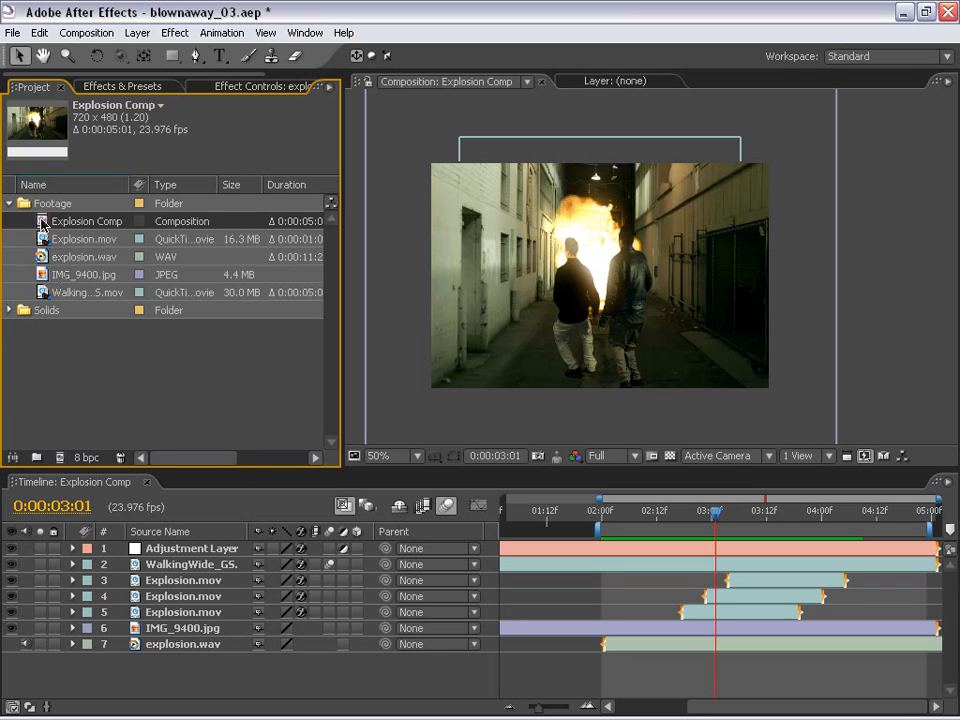
pyautogui.moveTo(42, 225); pyautogui.dragTo(59, 460)
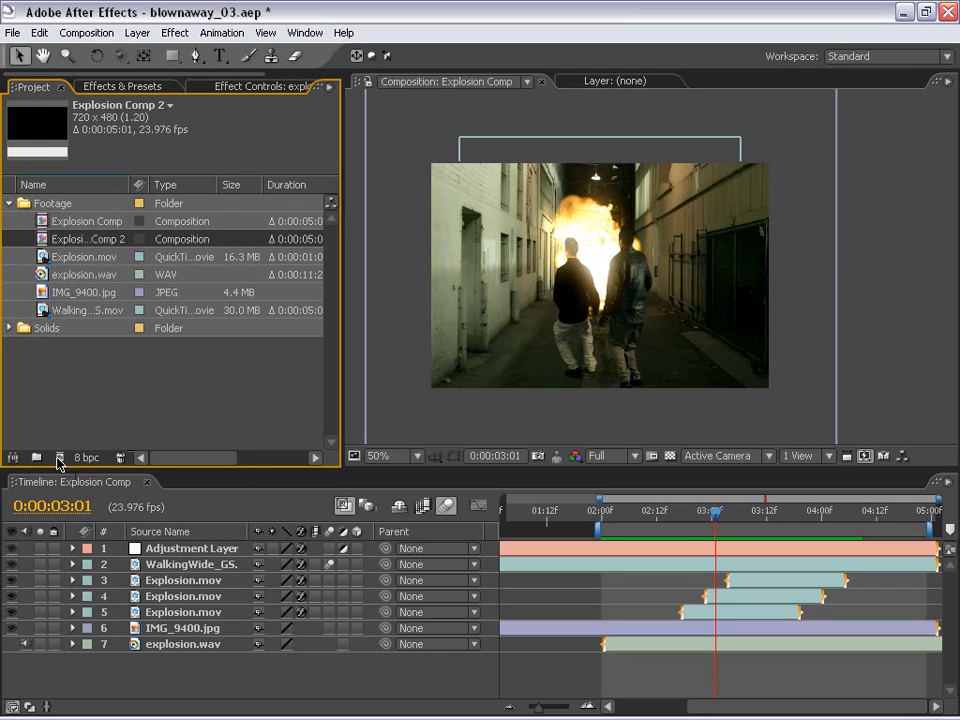
pyautogui.moveTo(525, 511); pyautogui.dragTo(751, 514)
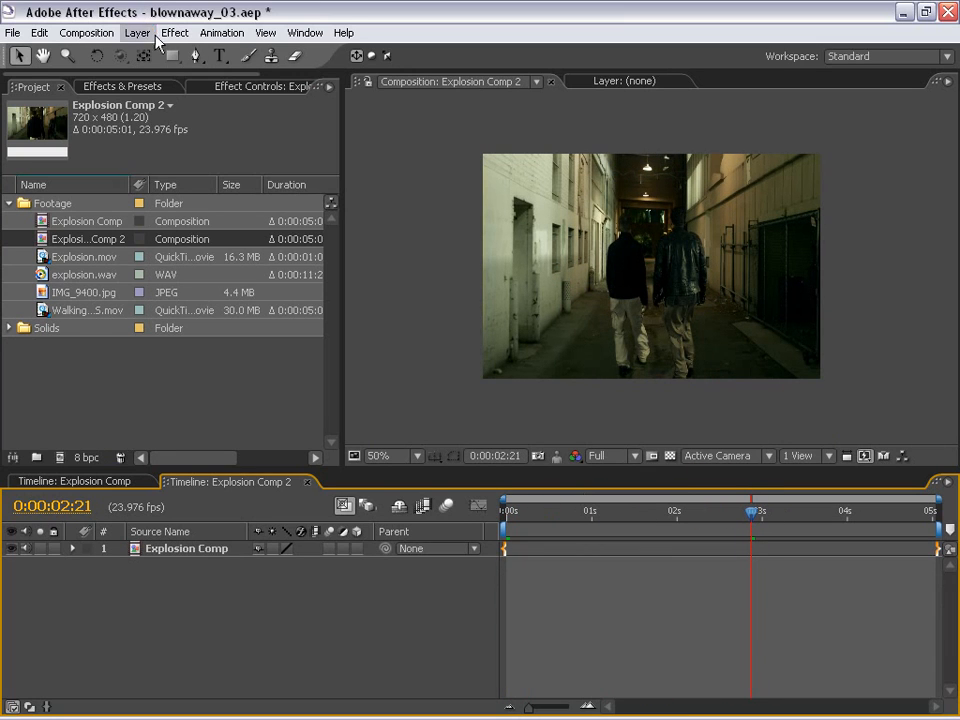
# Add a null object above the nested Explosion Comp layer and leave the null selected.
pyautogui.click(148, 33)
pyautogui.moveTo(148, 51)
pyautogui.click(384, 117)
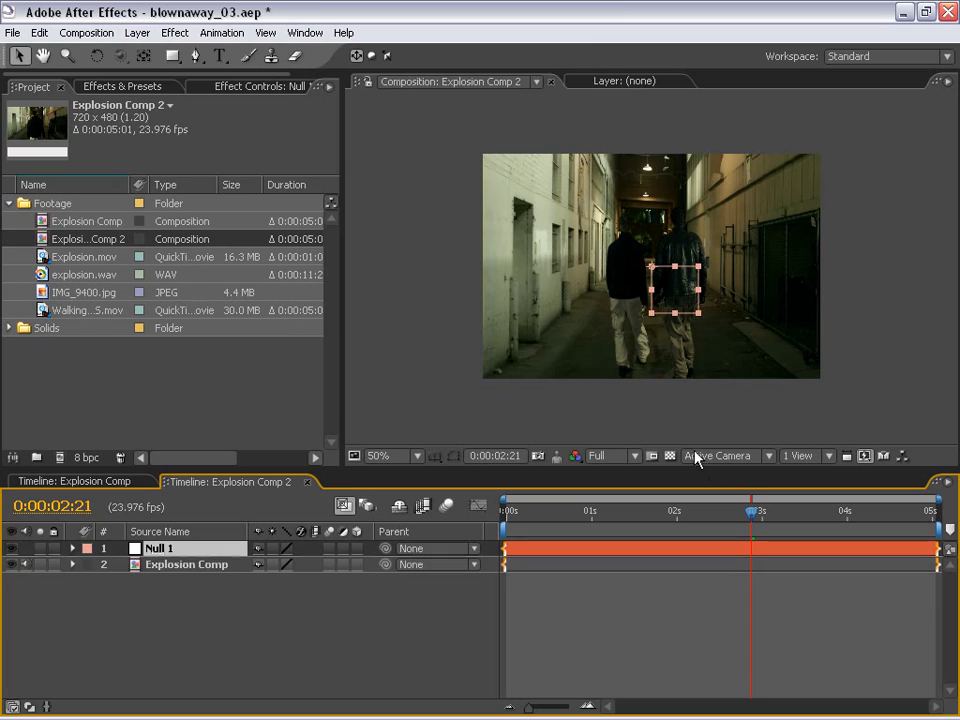
pyautogui.moveTo(662, 292)
pyautogui.mouseDown()
pyautogui.moveTo(637, 366)
pyautogui.moveTo(662, 300)
pyautogui.mouseUp()
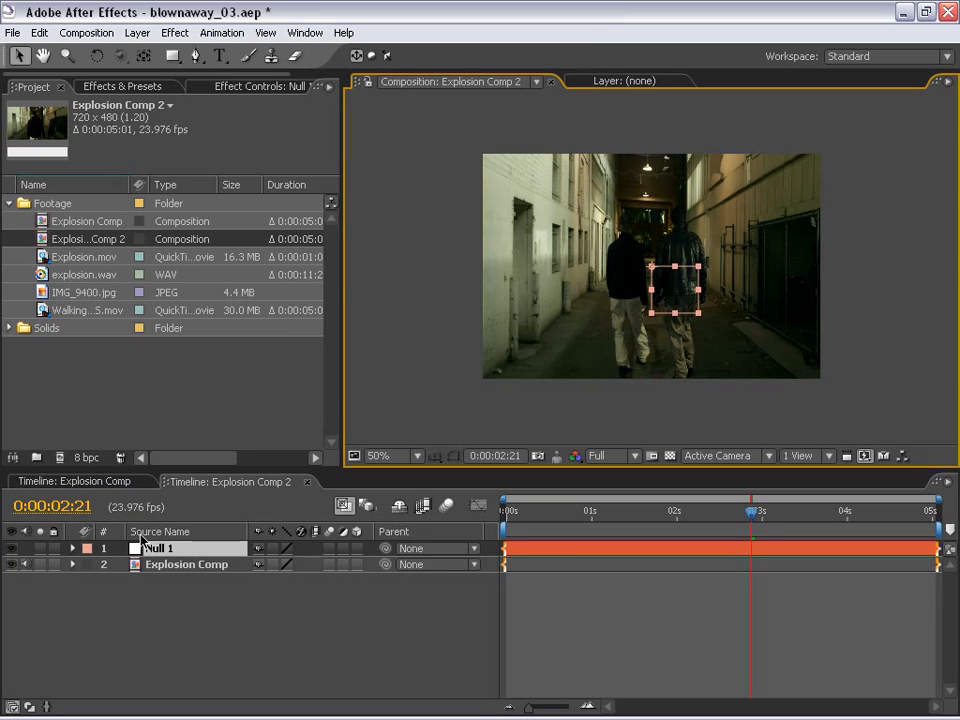
pyautogui.click(72, 548)
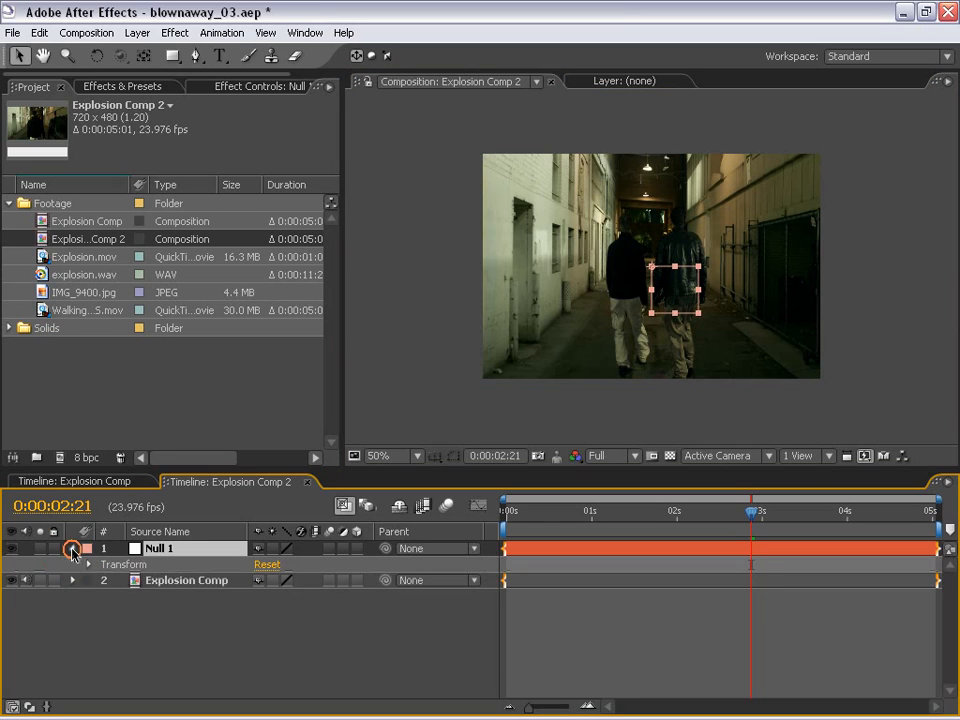
pyautogui.click(72, 548)
pyautogui.click(180, 567)
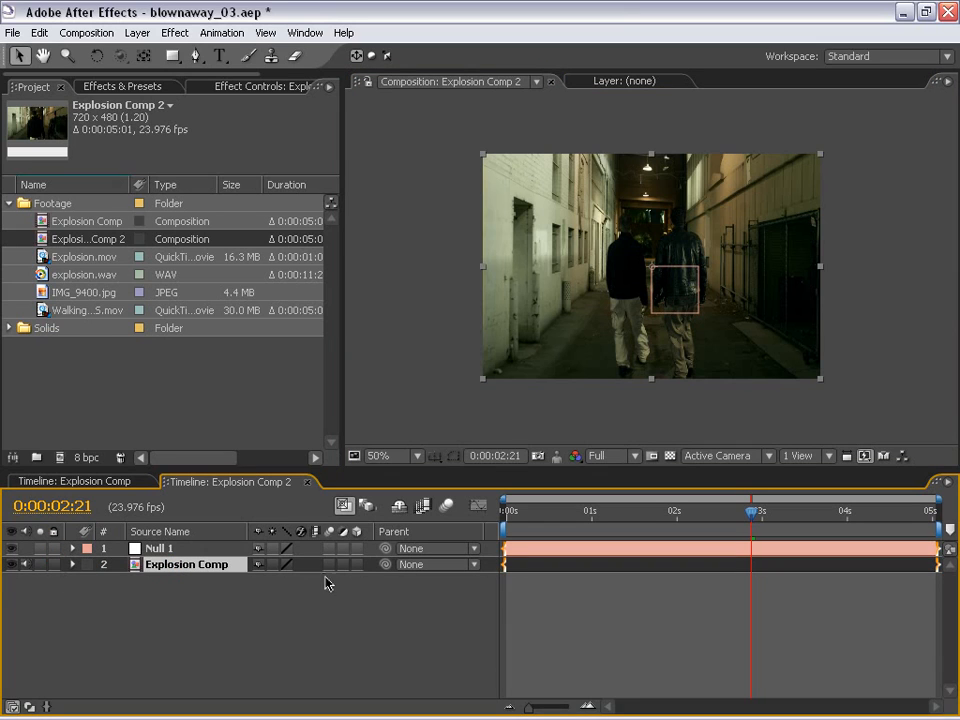
pyautogui.click(211, 574)
pyautogui.click(641, 556)
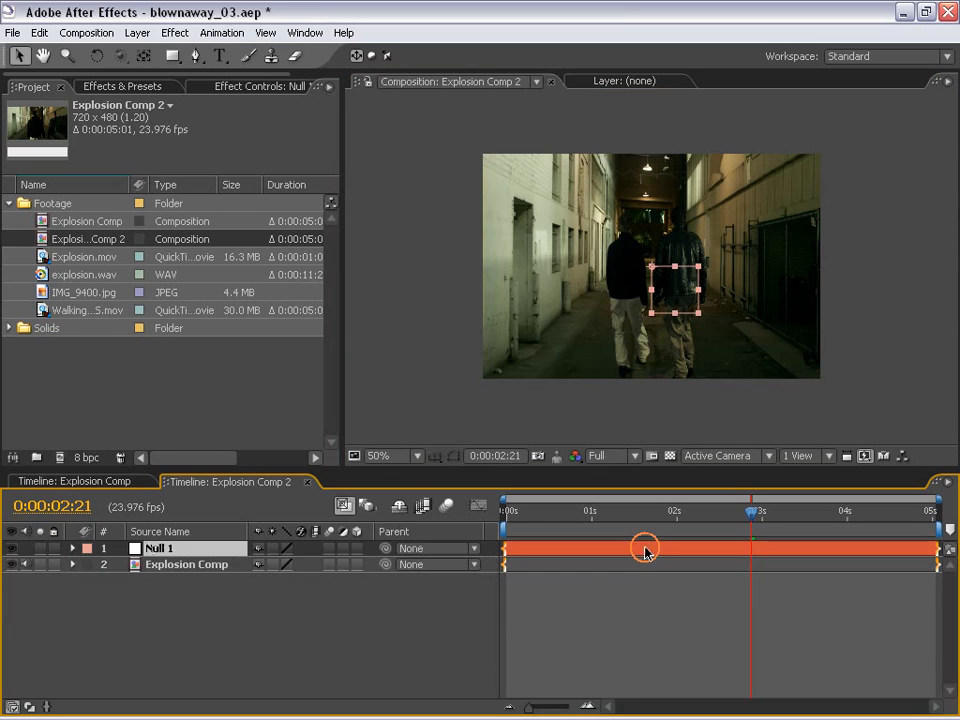
# Keyframe Null 1's Position at 360, 240 at both 0:00:02:20 and 0:00:04:00.
pyautogui.moveTo(753, 513)
pyautogui.mouseDown()
pyautogui.moveTo(766, 516)
pyautogui.moveTo(753, 520)
pyautogui.mouseUp()
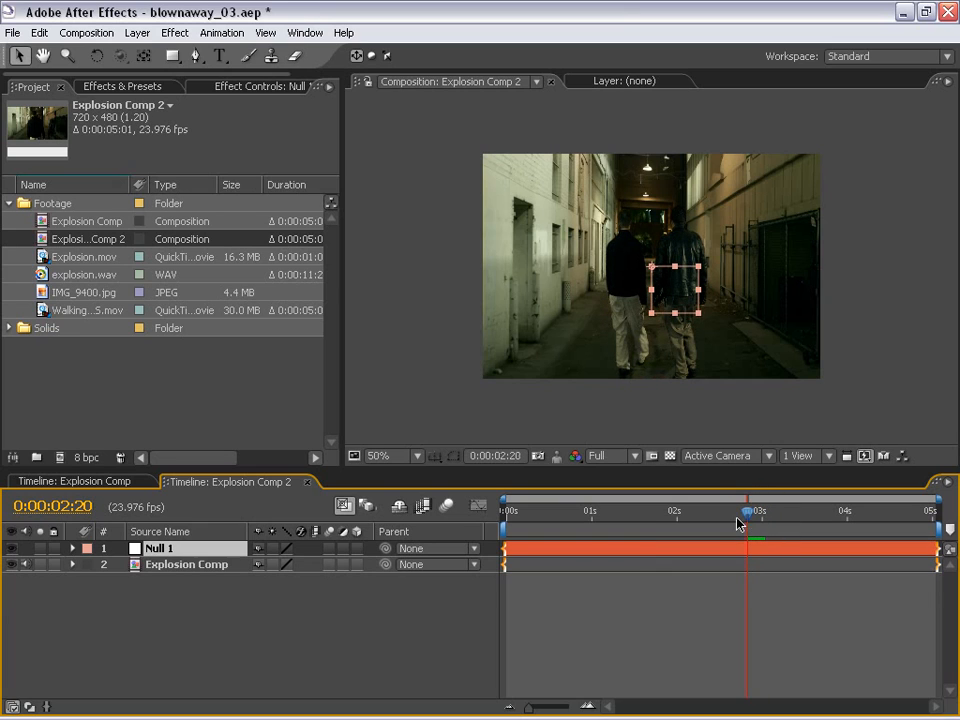
pyautogui.press('p')
pyautogui.click(121, 564)
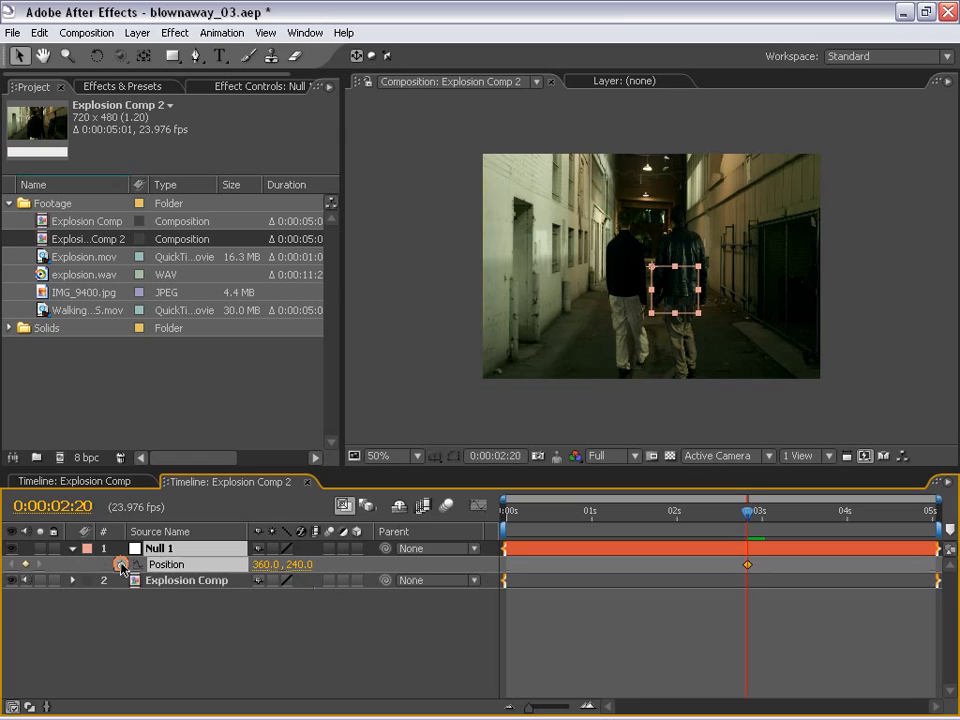
pyautogui.moveTo(761, 516); pyautogui.dragTo(848, 516)
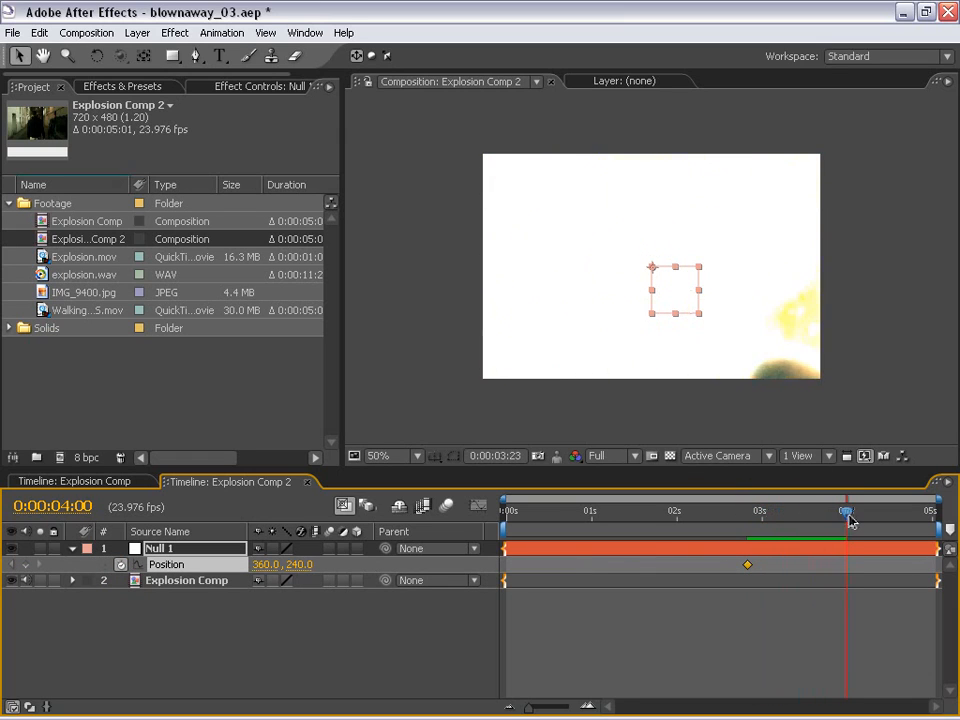
pyautogui.click(25, 564)
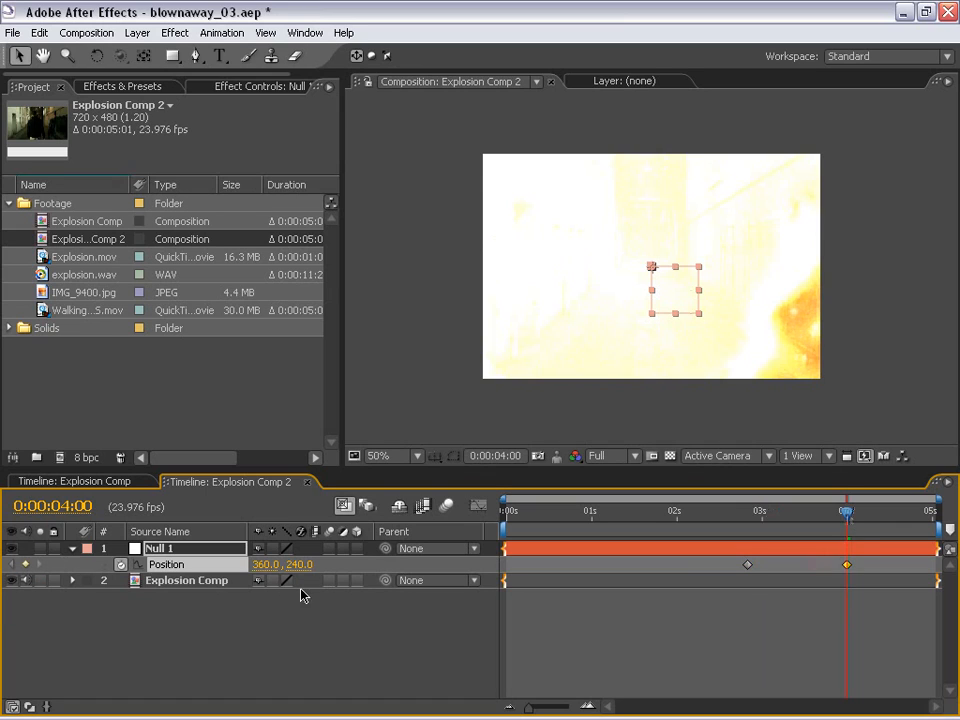
# Open The Wiggler with both of Null 1's Position keyframes selected.
pyautogui.click(727, 568)
pyautogui.moveTo(716, 566); pyautogui.dragTo(857, 573)
pyautogui.click(304, 33)
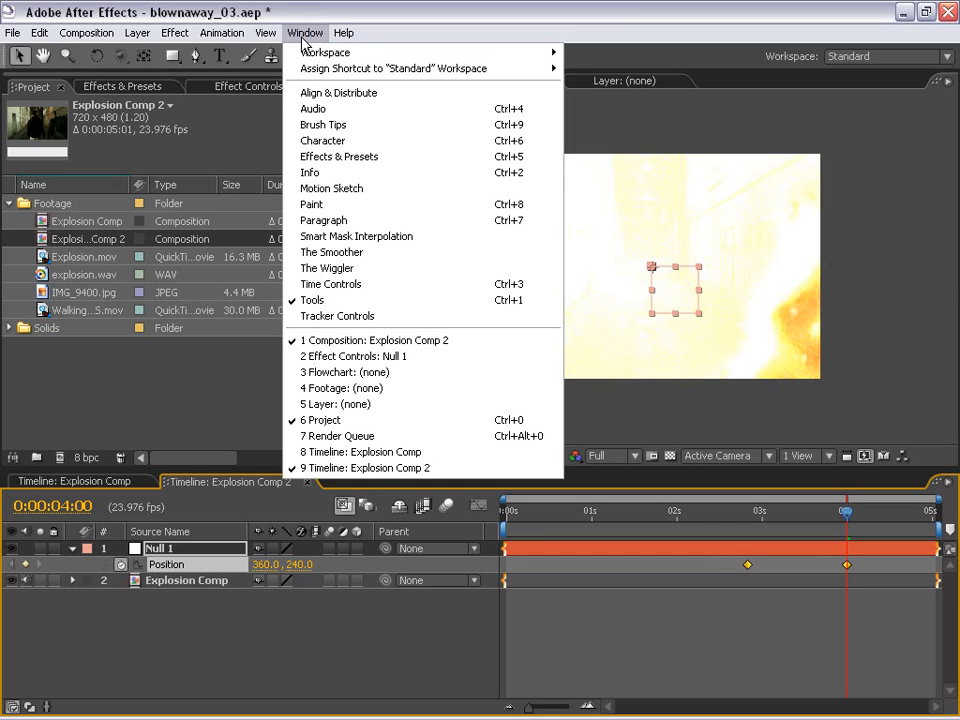
pyautogui.click(345, 268)
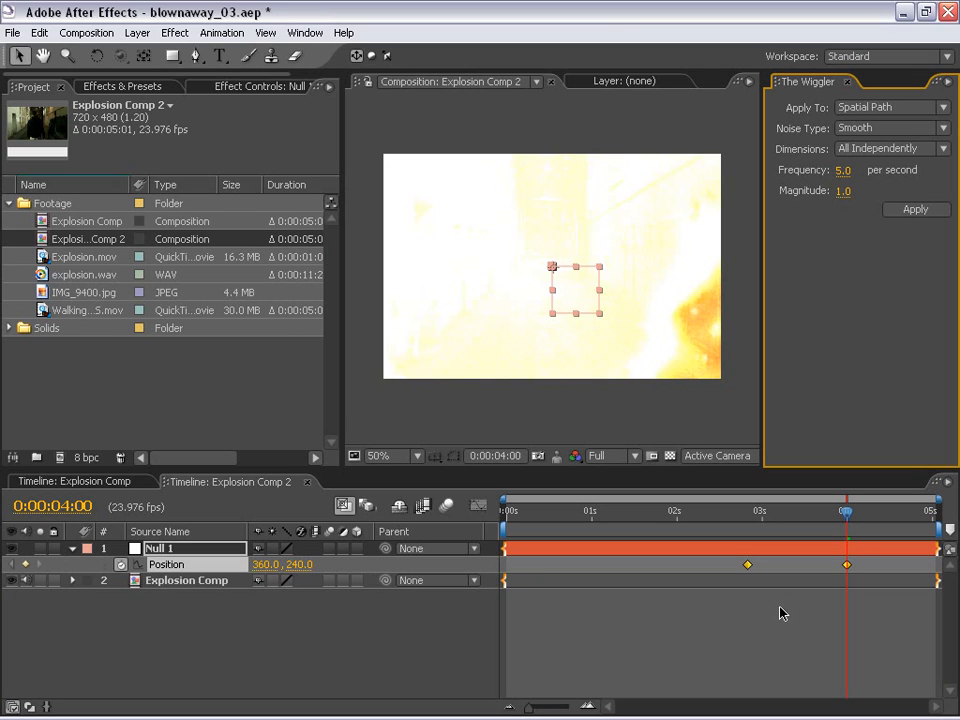
pyautogui.click(720, 602)
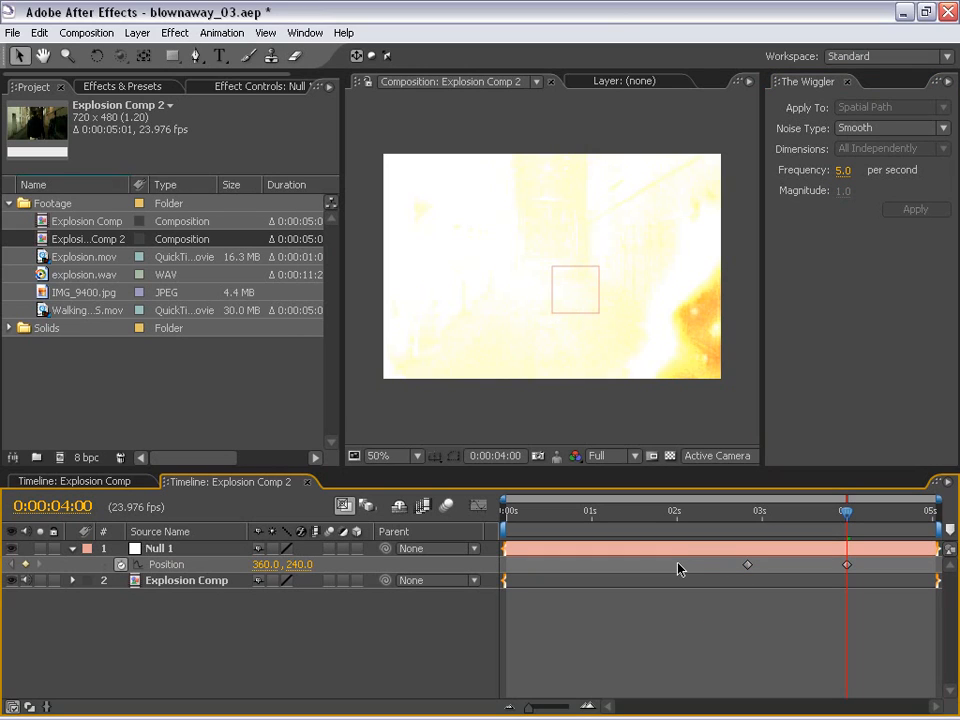
pyautogui.click(775, 606)
pyautogui.moveTo(710, 569); pyautogui.dragTo(876, 576)
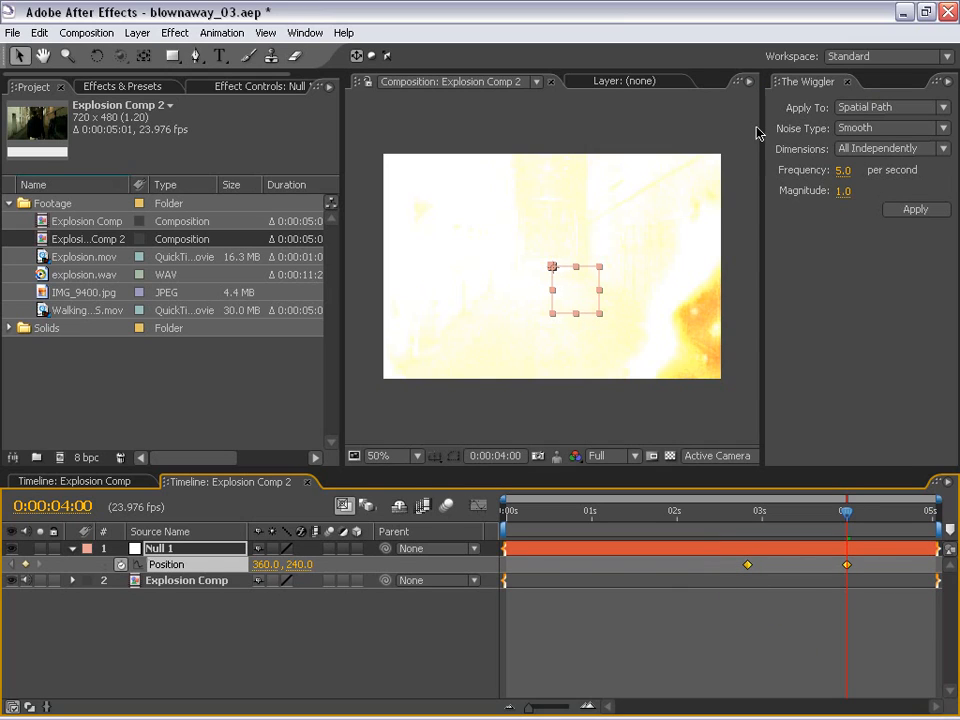
# Apply a Jagged wiggle to Null 1's spatial path with a frequency of 24 per second and a magnitude of 25.
pyautogui.click(842, 170)
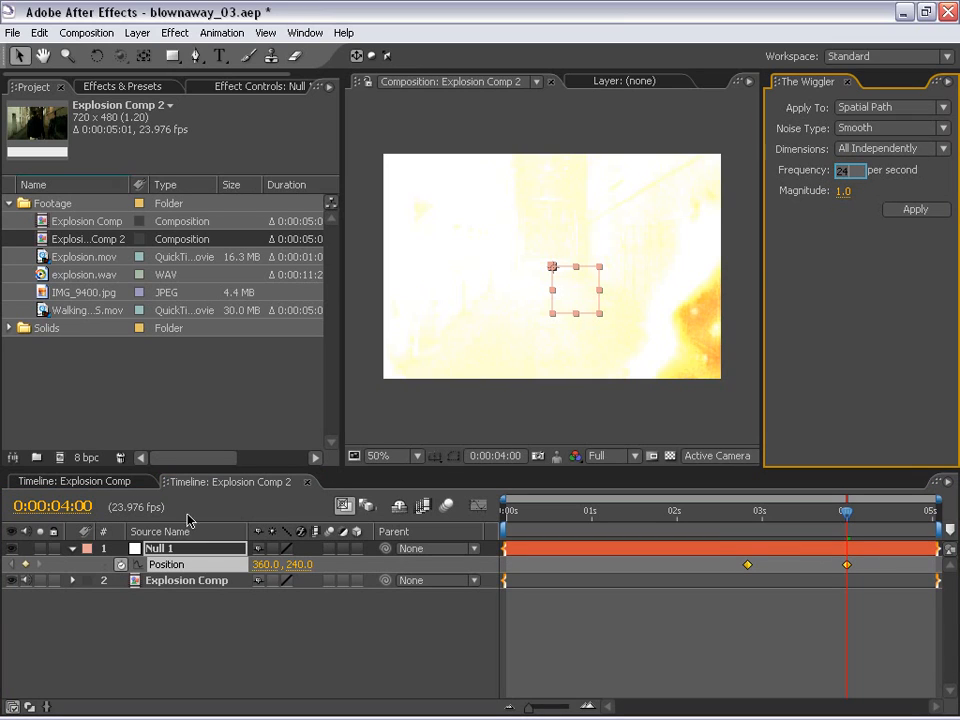
pyautogui.write('24')
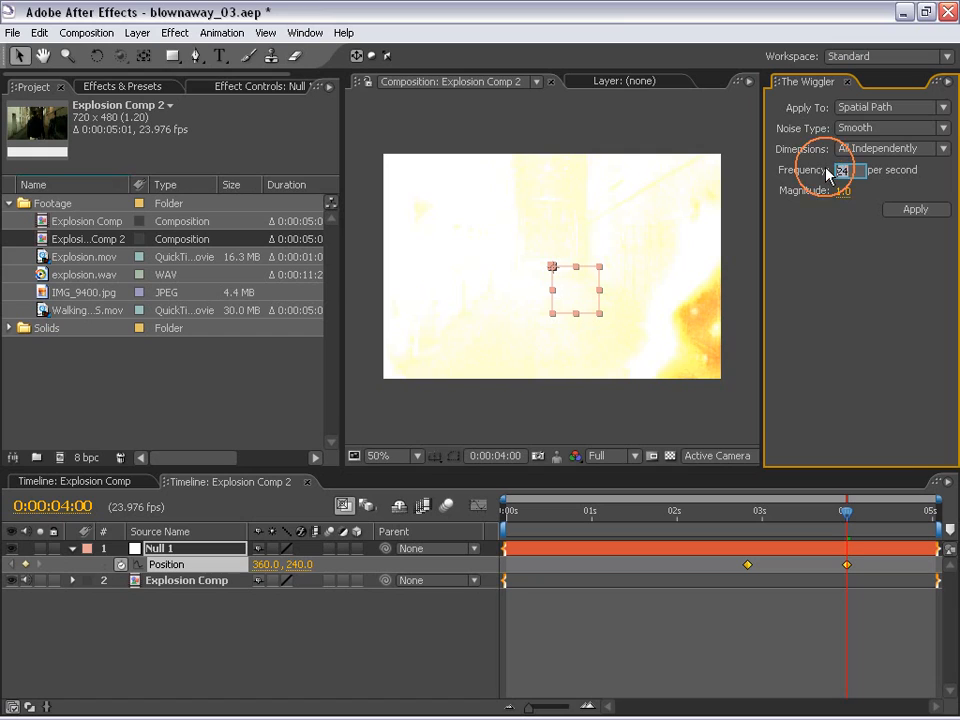
pyautogui.press('Return')
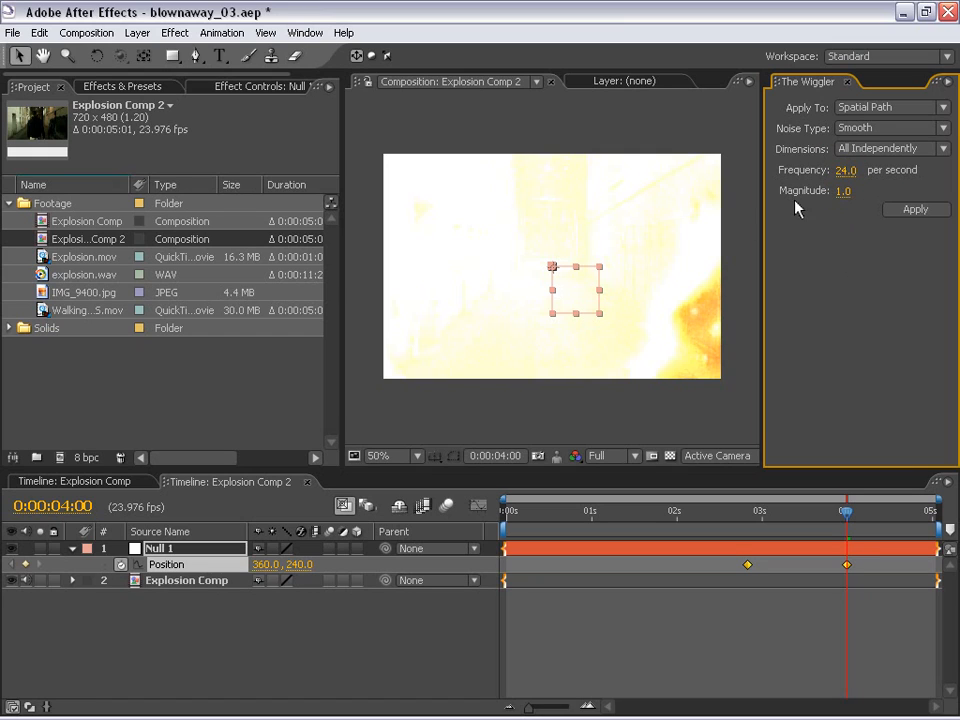
pyautogui.click(843, 190)
pyautogui.click(525, 228)
pyautogui.click(875, 128)
pyautogui.click(868, 161)
pyautogui.click(915, 209)
# Preview Null 1's shake in solo from 0:00:02:18, show all layers again and return to 0:00:02:14.
pyautogui.moveTo(846, 511); pyautogui.dragTo(808, 512)
pyautogui.scroll(2, 558, 305)
pyautogui.scroll(-2, 627, 349)
pyautogui.moveTo(562, 341); pyautogui.dragTo(589, 285)
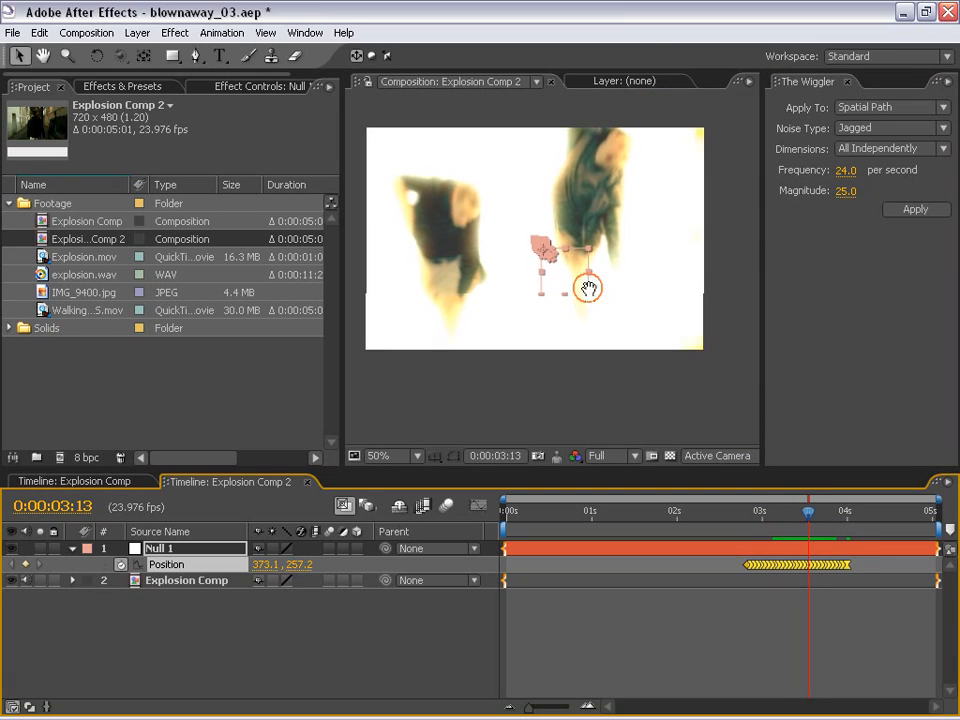
pyautogui.click(40, 550)
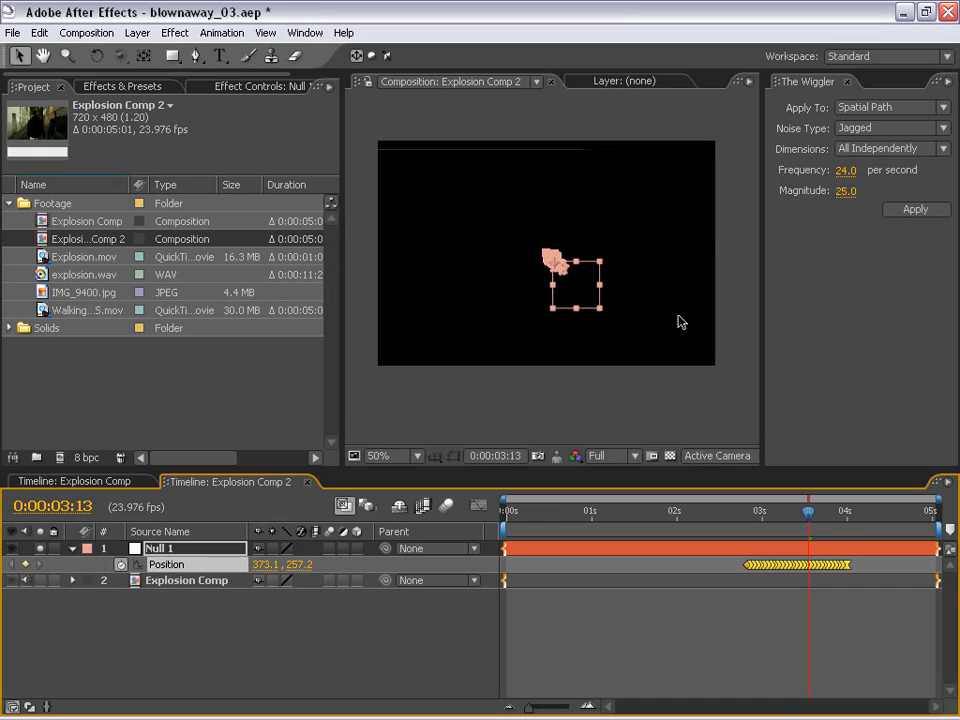
pyautogui.click(741, 520)
pyautogui.press('space')
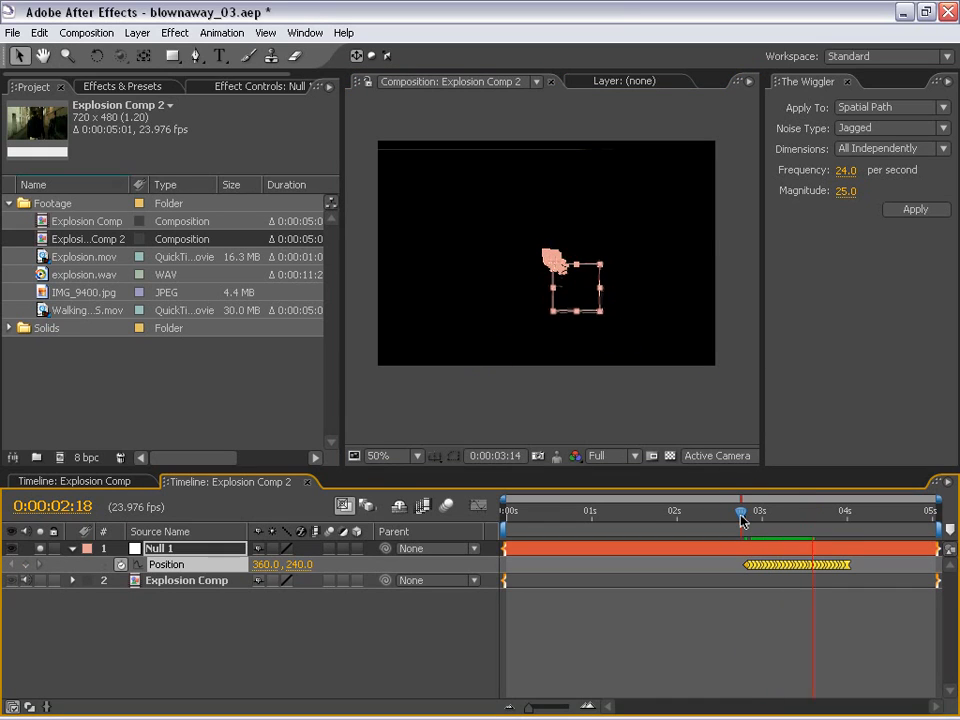
pyautogui.click(476, 317)
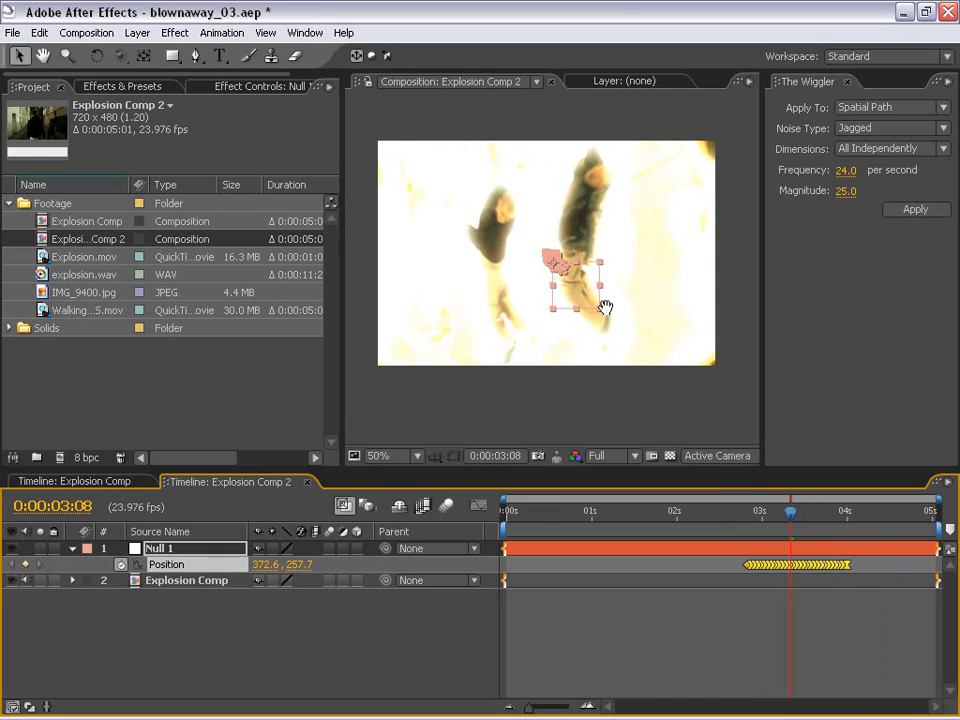
pyautogui.moveTo(790, 508); pyautogui.dragTo(727, 519)
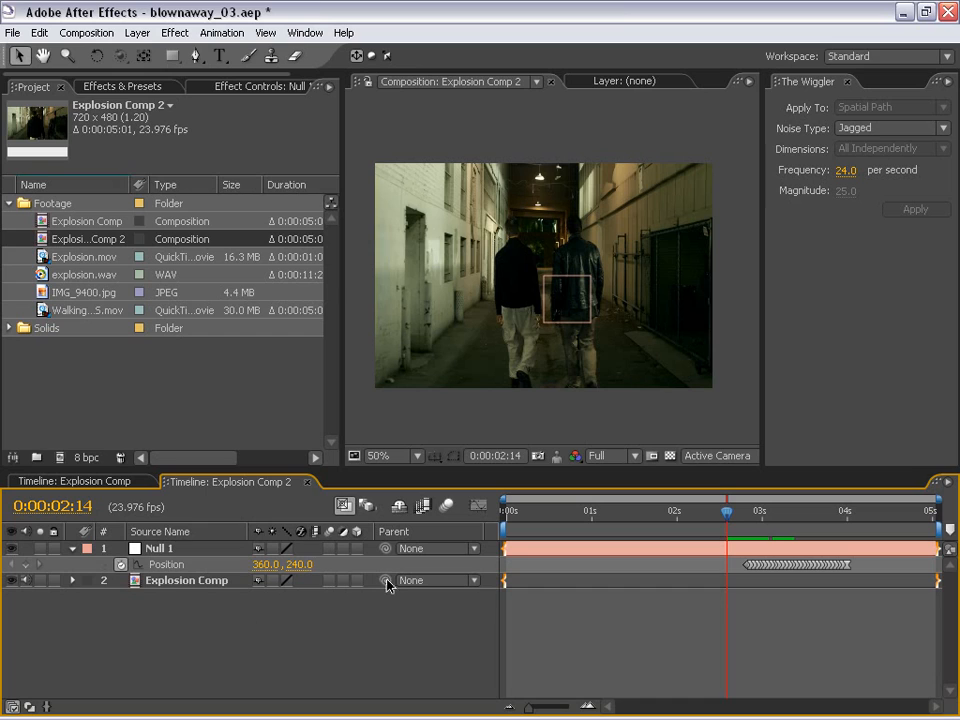
# Try parenting the Explosion Comp layer to Null 1 and scrub through the shake to 0:00:03:08.
pyautogui.moveTo(387, 582); pyautogui.dragTo(152, 553)
pyautogui.moveTo(741, 516); pyautogui.dragTo(793, 521)
pyautogui.moveTo(754, 519); pyautogui.dragTo(777, 521)
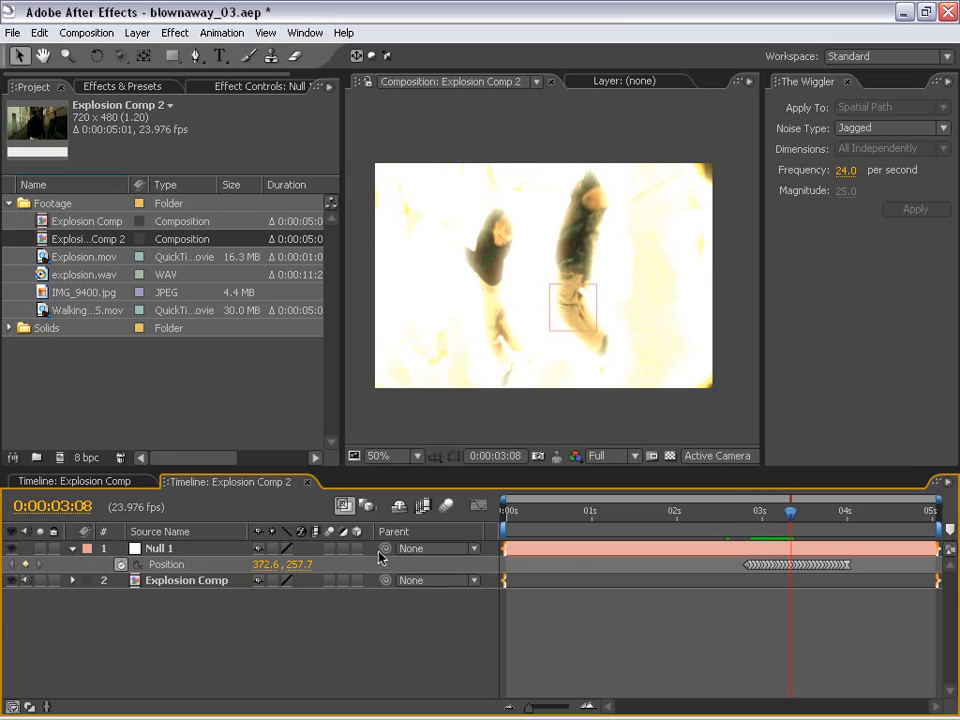
# Try parenting Explosion Comp to Null 1 mid-shake at 0:00:03:08, check the framing at 0:00:01:22, and undo the parenting.
pyautogui.moveTo(386, 580); pyautogui.dragTo(160, 549)
pyautogui.moveTo(739, 516); pyautogui.dragTo(670, 515)
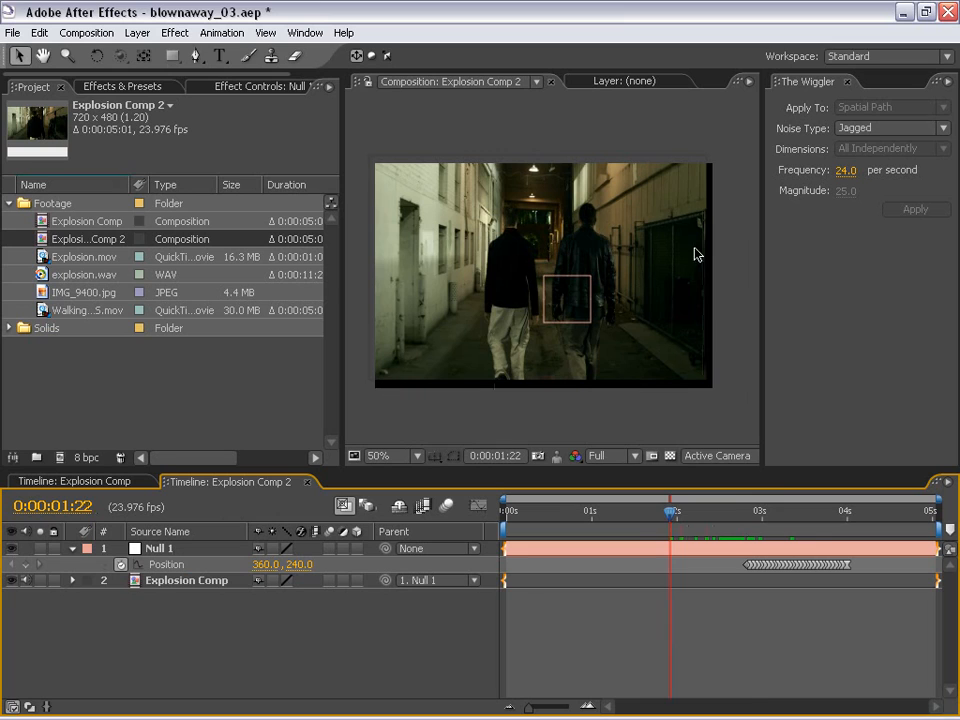
pyautogui.press('k')
pyautogui.moveTo(757, 511); pyautogui.dragTo(798, 528)
pyautogui.hotkey('ctrl', 'z')
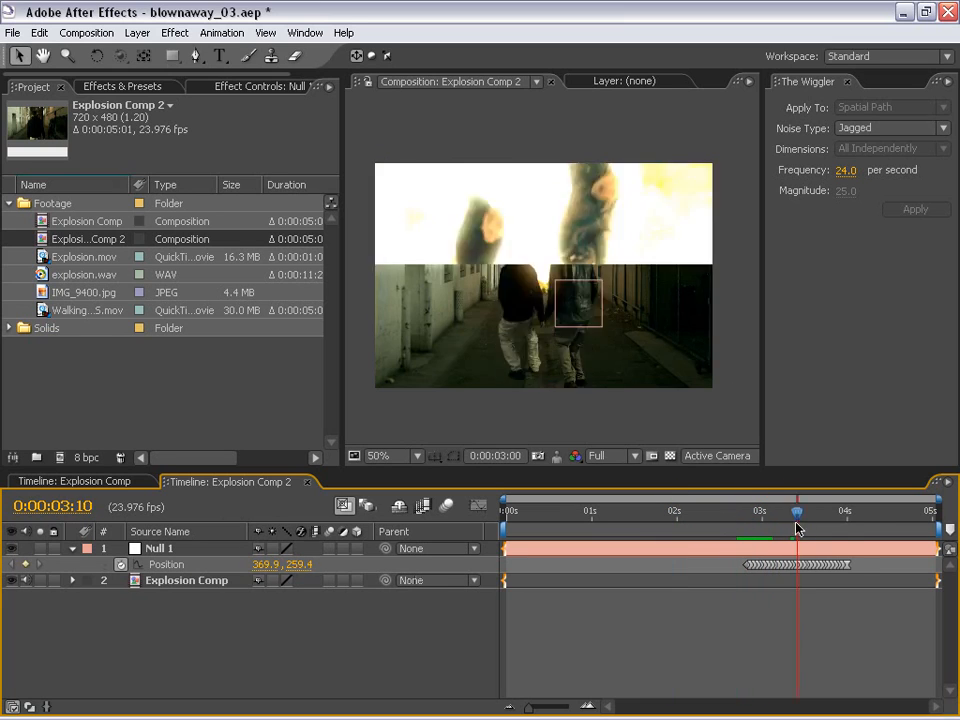
# Park at 0:00:02:10, before the shake starts, and parent the Explosion Comp layer to Null 1.
pyautogui.press('space')
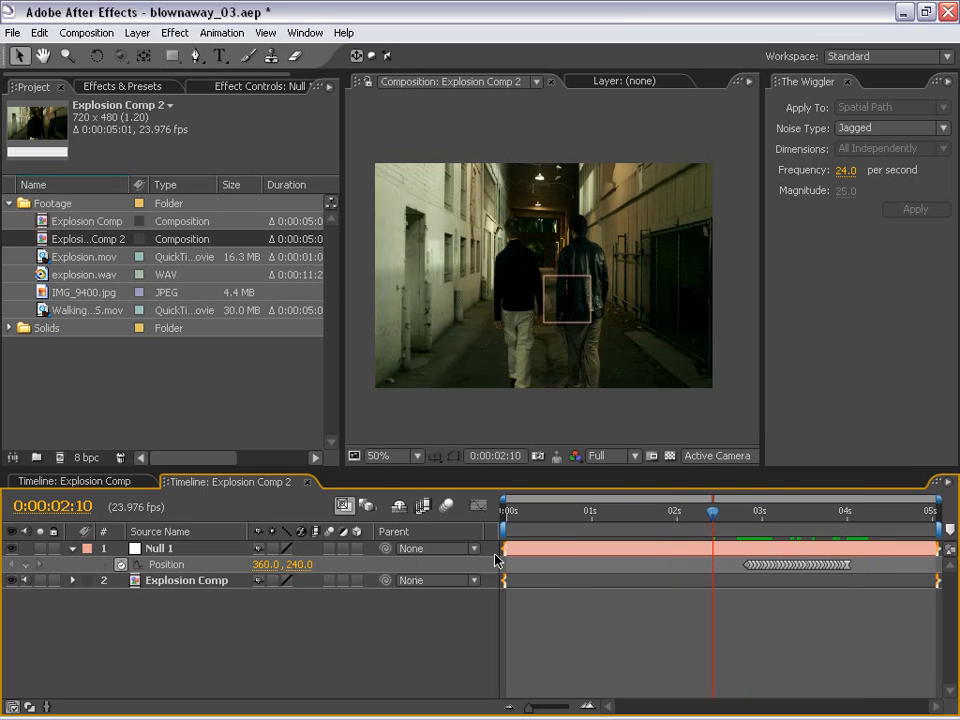
pyautogui.moveTo(387, 582); pyautogui.dragTo(166, 549)
pyautogui.click(418, 585)
pyautogui.click(443, 580)
pyautogui.click(427, 586)
pyautogui.click(429, 580)
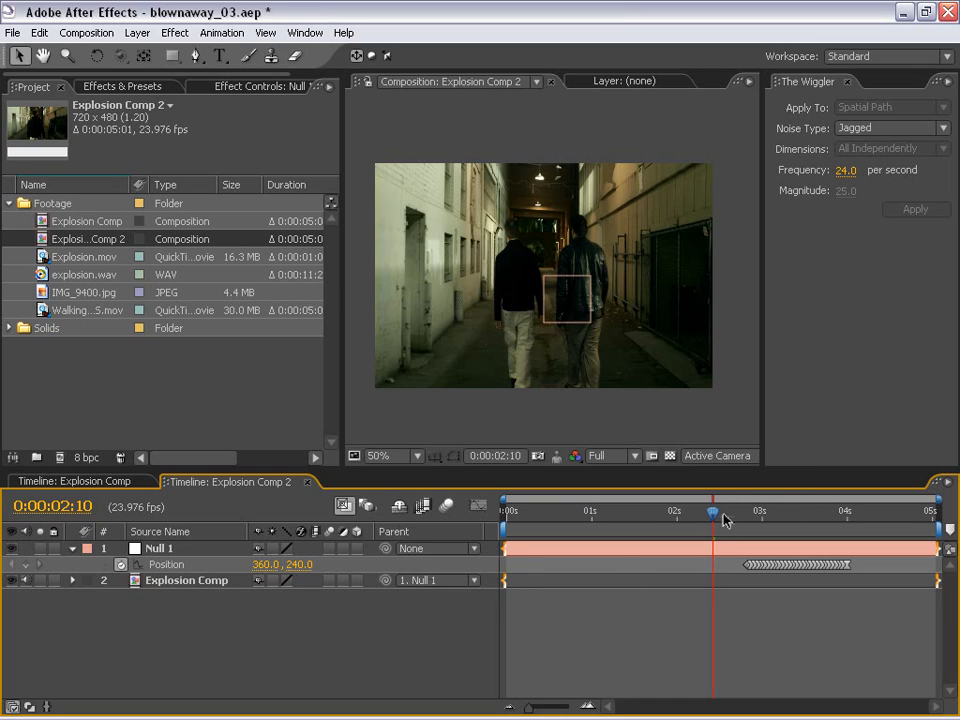
# Enable motion blur on the Explosion Comp layer and for the composition, and check the shake at 0:00:03:00.
pyautogui.moveTo(727, 519); pyautogui.dragTo(773, 527)
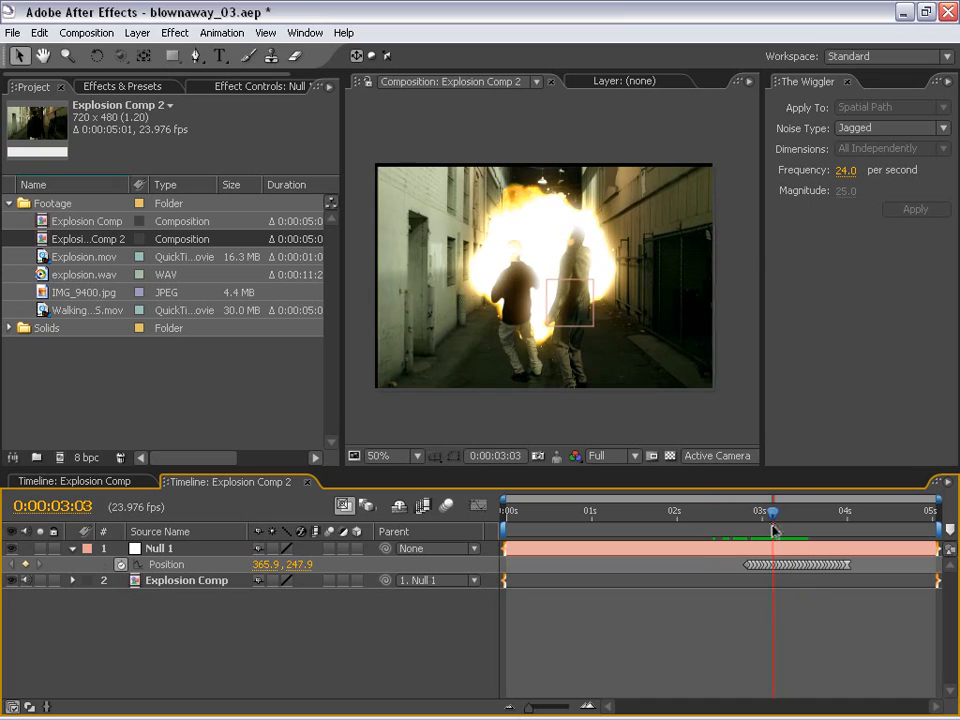
pyautogui.click(329, 580)
pyautogui.click(447, 508)
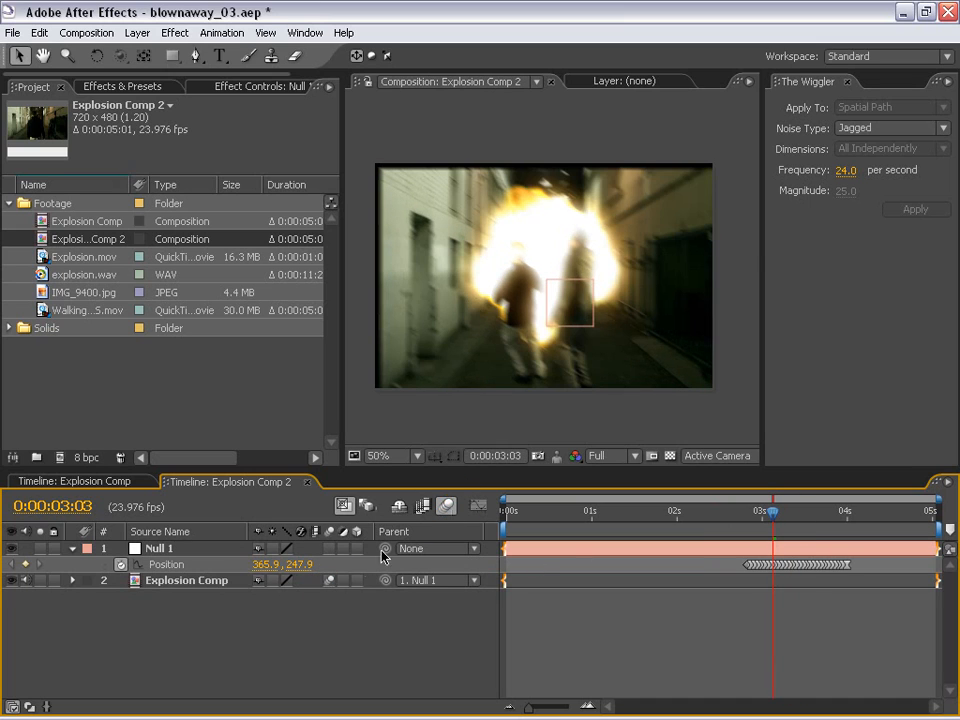
pyautogui.moveTo(773, 512)
pyautogui.mouseDown()
pyautogui.moveTo(793, 512)
pyautogui.moveTo(746, 518)
pyautogui.moveTo(761, 518)
pyautogui.mouseUp()
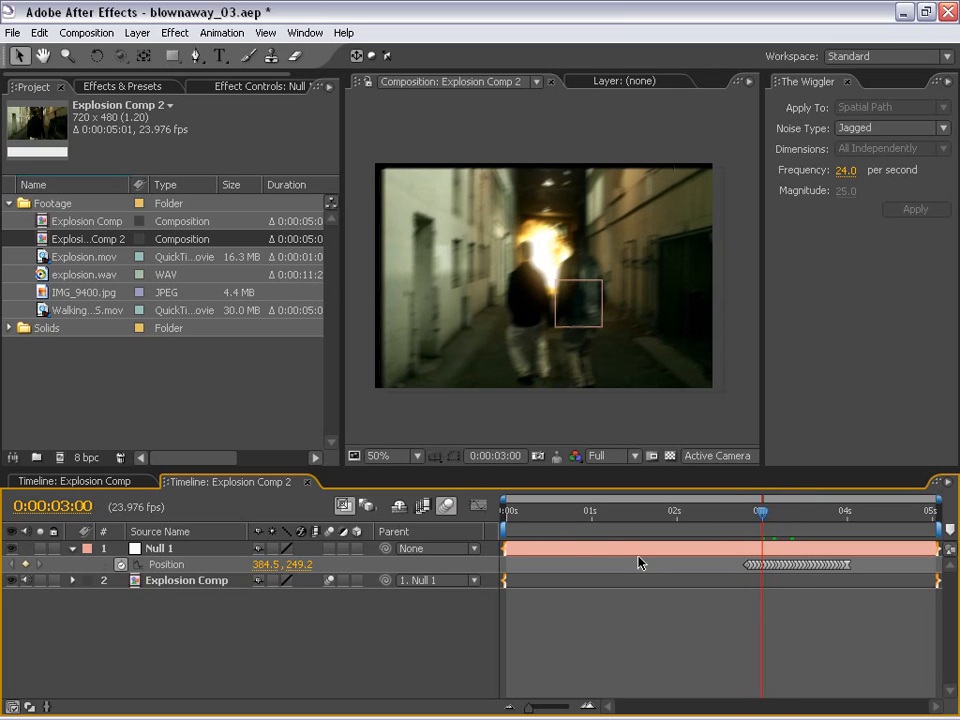
# Apply the Motion Tile effect to the Explosion Comp layer.
pyautogui.click(702, 598)
pyautogui.click(673, 584)
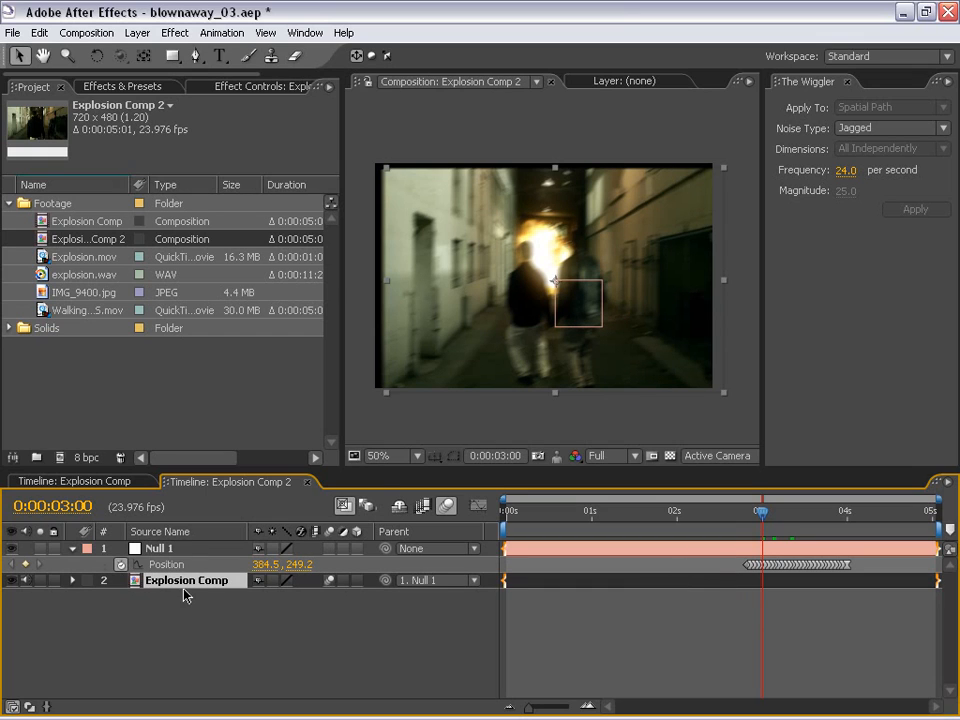
pyautogui.click(175, 33)
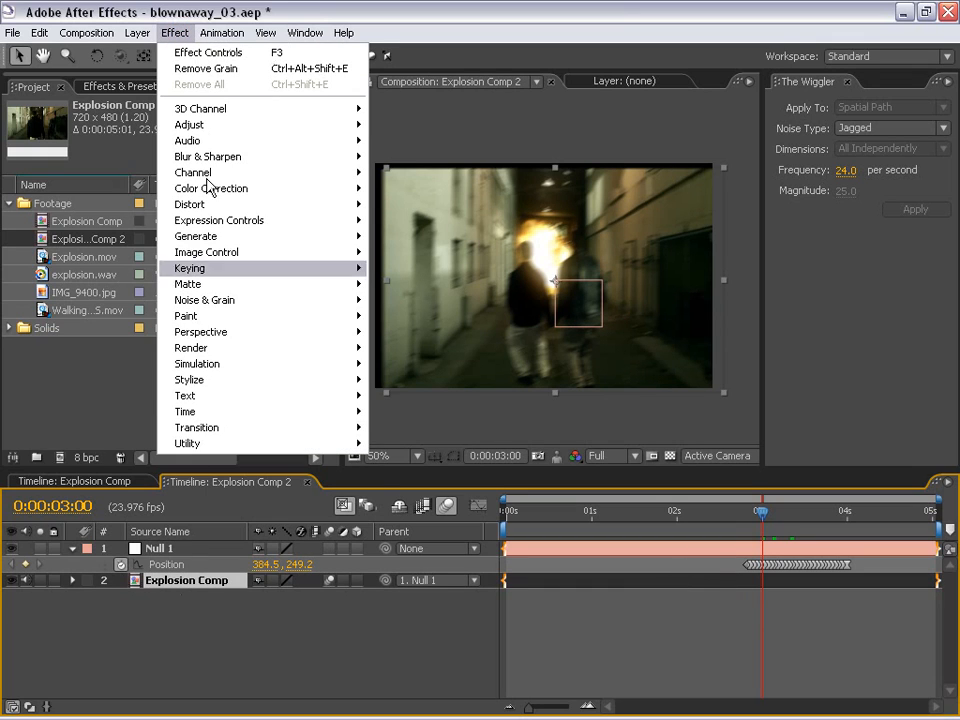
pyautogui.moveTo(259, 382)
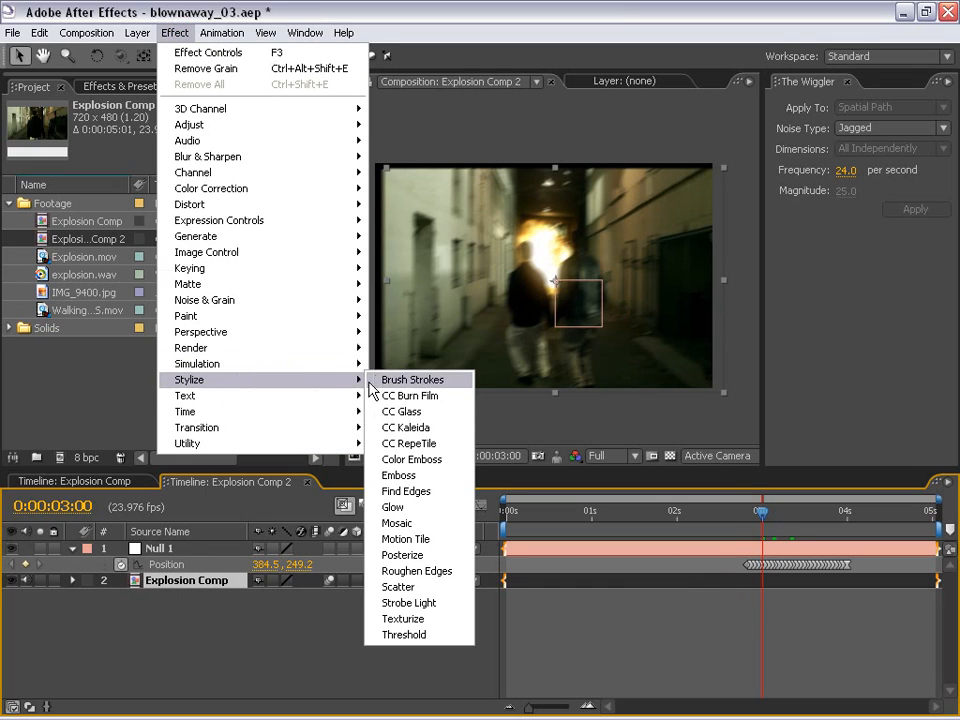
pyautogui.click(438, 539)
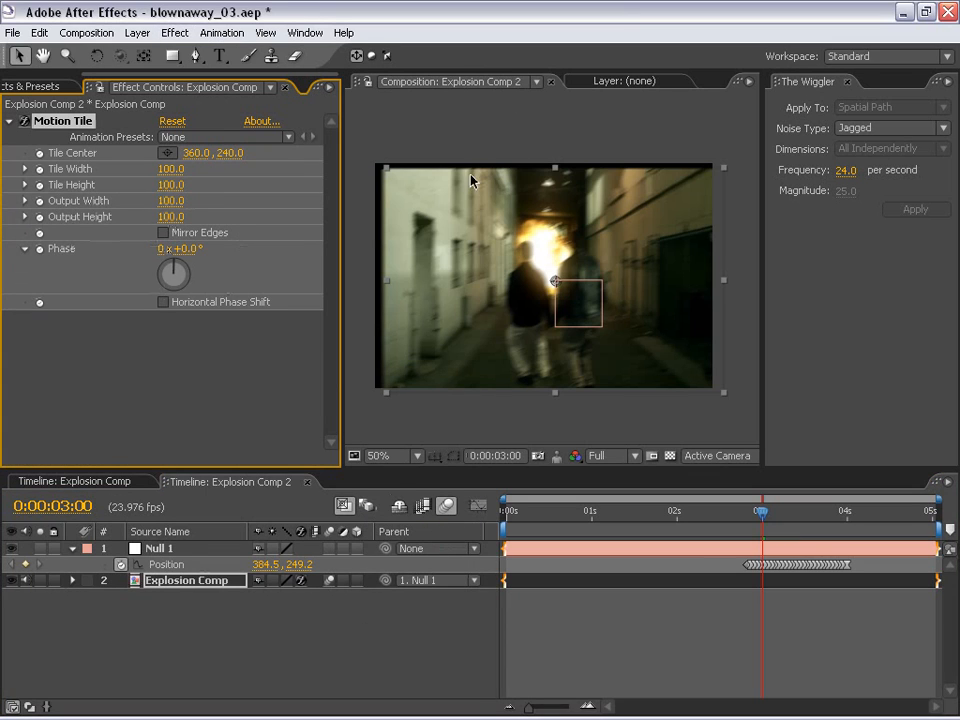
# Turn on Mirror Edges in Motion Tile and set both Output Width and Output Height to 125.
pyautogui.click(164, 233)
pyautogui.click(170, 200)
pyautogui.write('125')
pyautogui.press('Return')
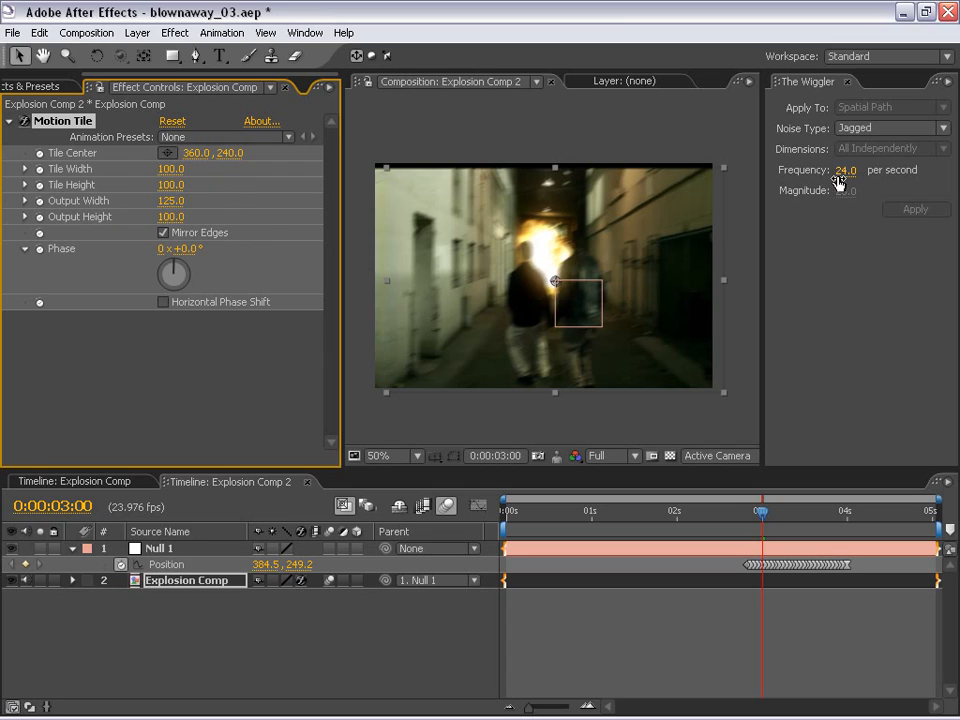
pyautogui.click(170, 216)
pyautogui.write('125')
pyautogui.press('Return')
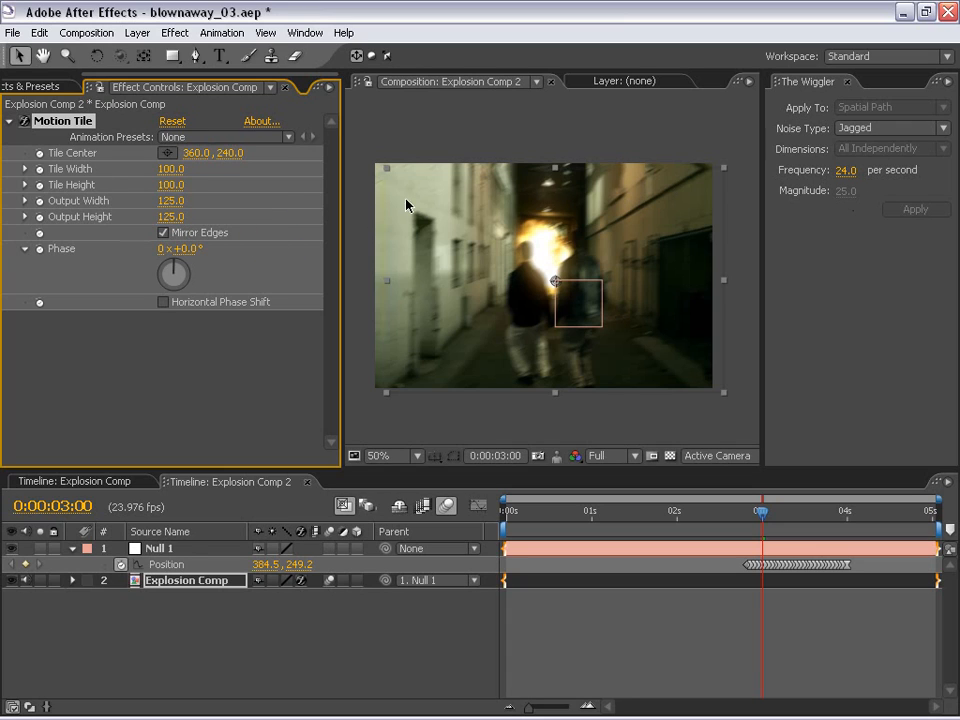
# Shift all of Null 1's Position keyframes slightly later and scrub the timing back to 0:00:02:02.
pyautogui.moveTo(765, 511); pyautogui.dragTo(775, 543)
pyautogui.click(166, 566)
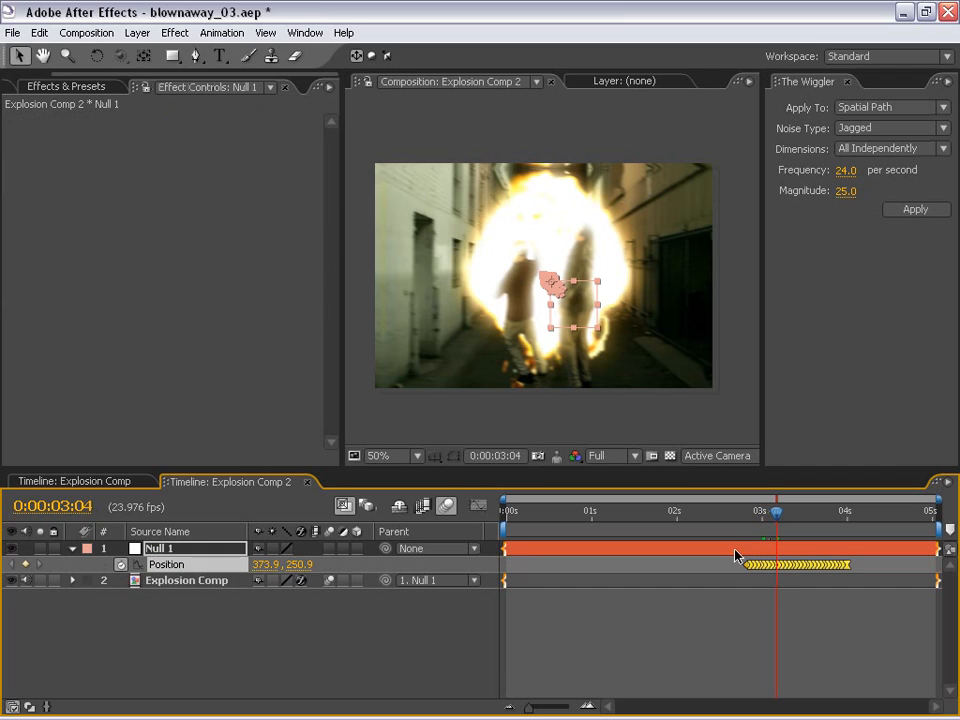
pyautogui.moveTo(744, 521)
pyautogui.mouseDown()
pyautogui.moveTo(825, 524)
pyautogui.moveTo(740, 523)
pyautogui.mouseUp()
pyautogui.click(561, 495)
pyautogui.moveTo(603, 515); pyautogui.dragTo(683, 557)
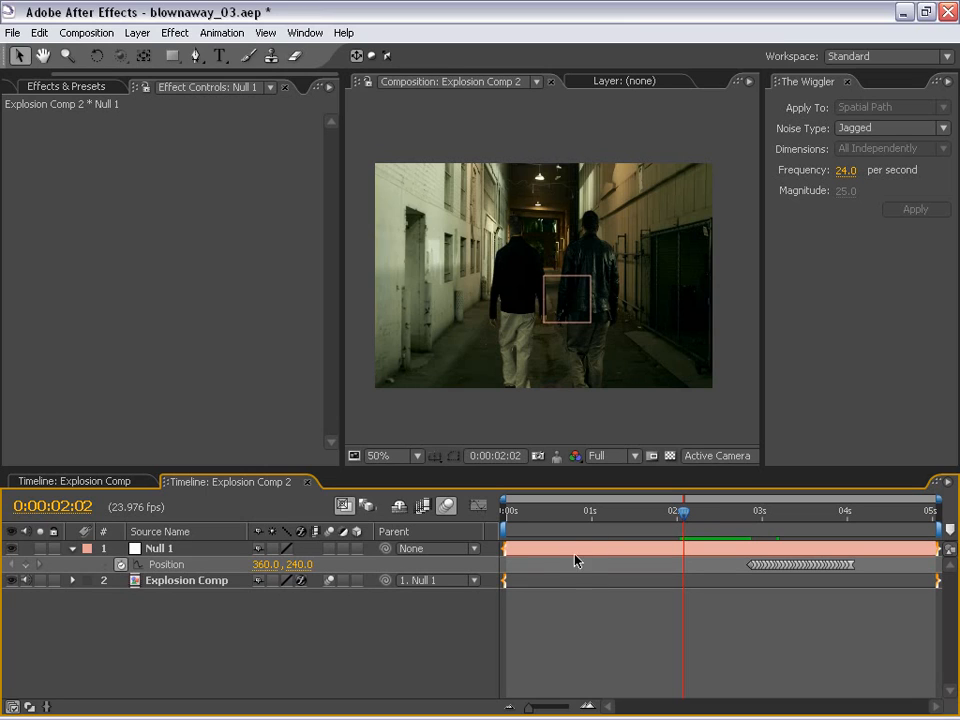
# Add a second null object and keyframe its Position at 0:00:00:00 and 0:00:05:00.
pyautogui.click(137, 32)
pyautogui.moveTo(160, 52)
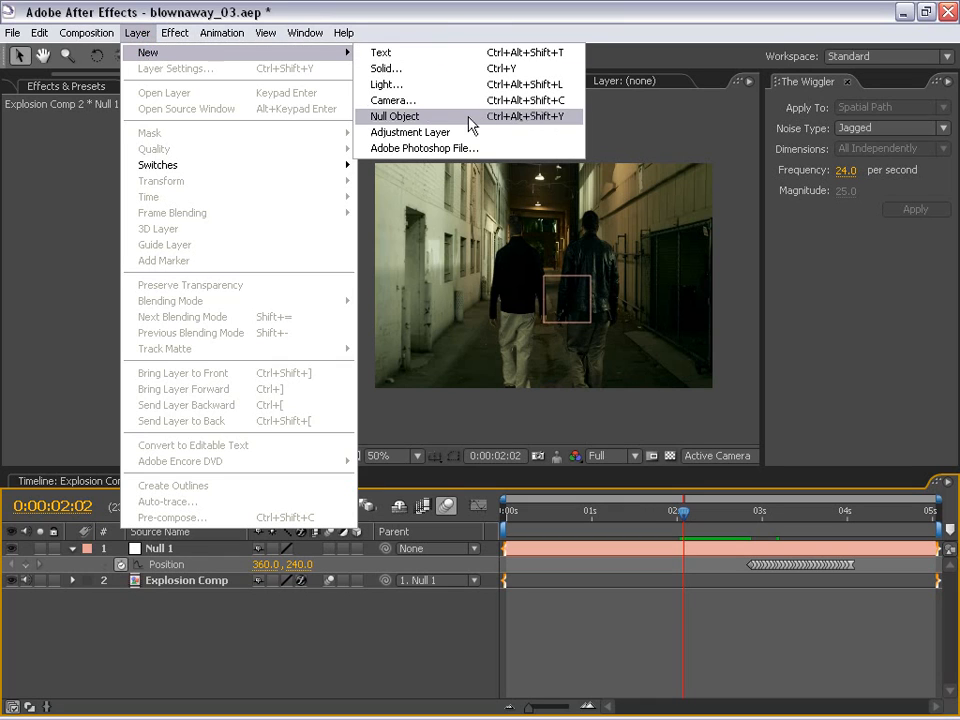
pyautogui.click(395, 116)
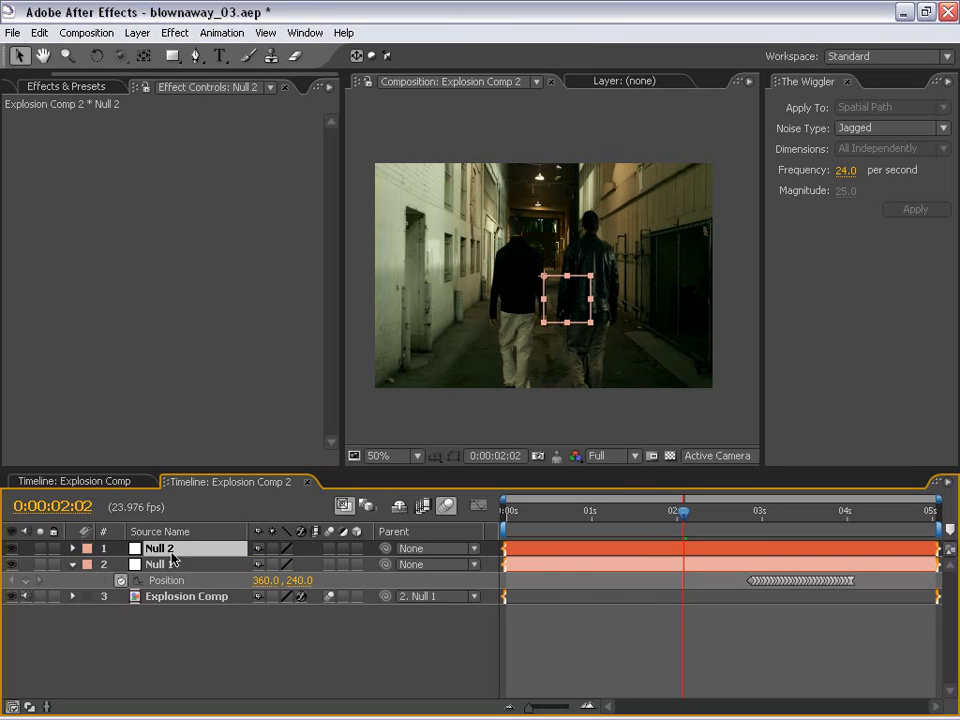
pyautogui.press('Home')
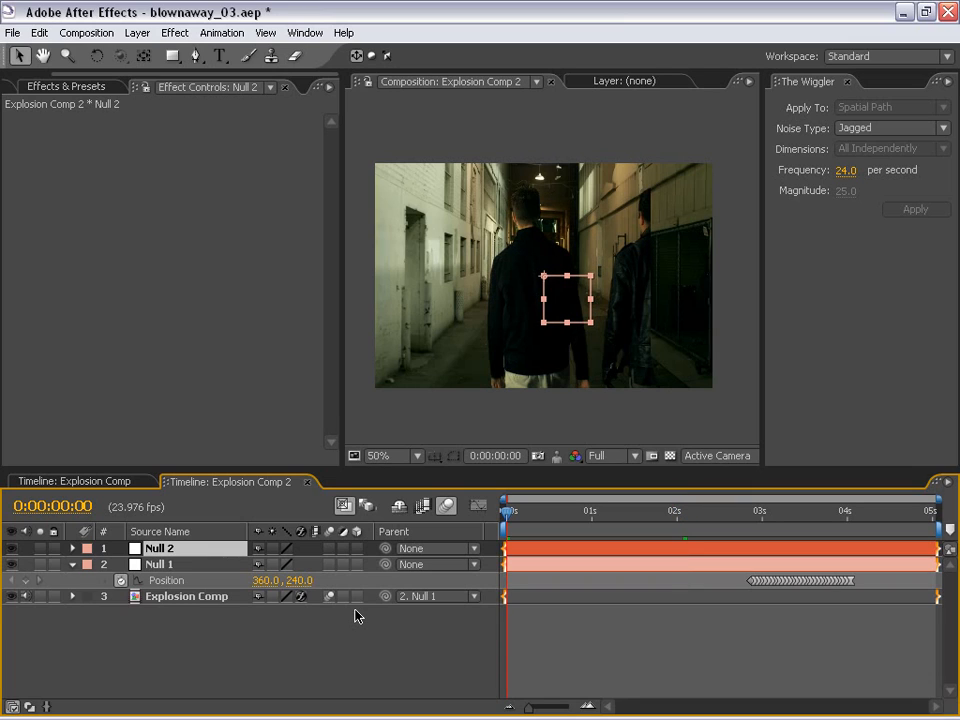
pyautogui.press('p')
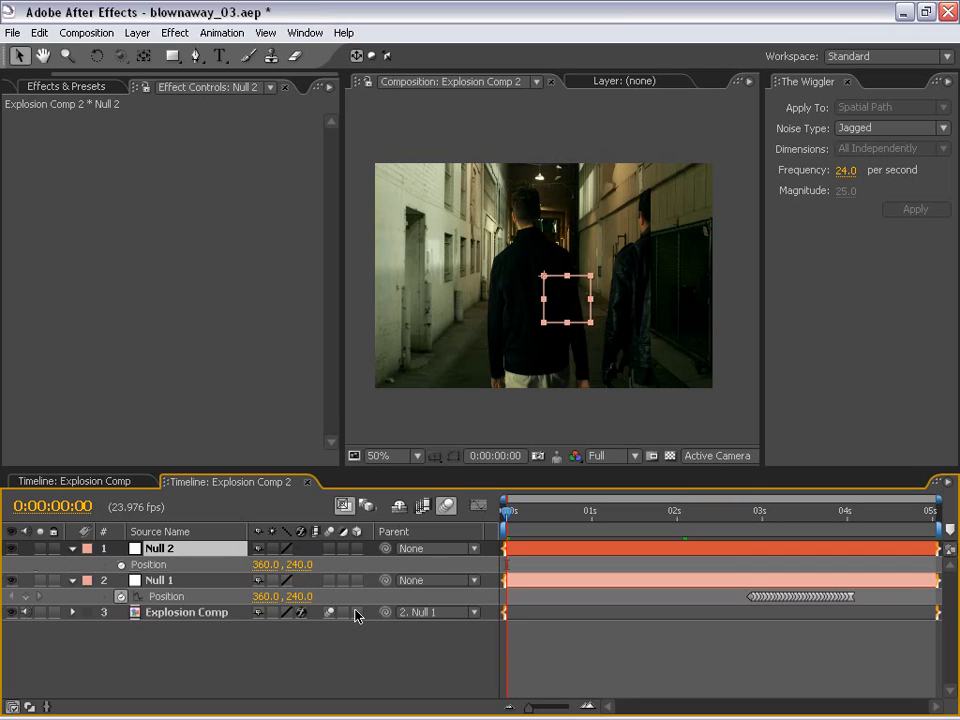
pyautogui.click(119, 566)
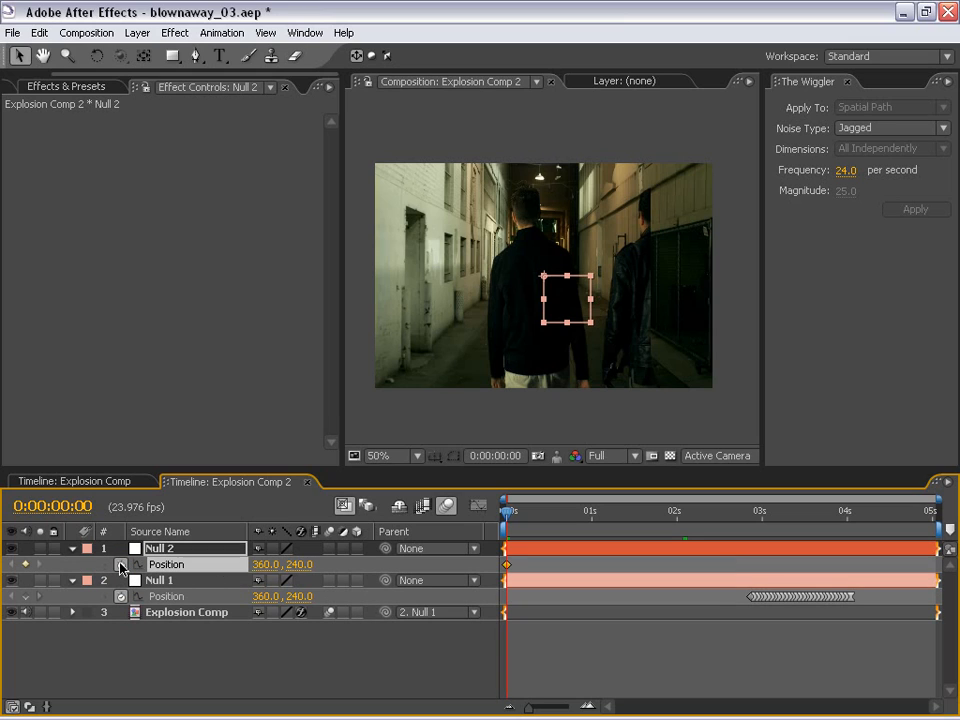
pyautogui.press('End')
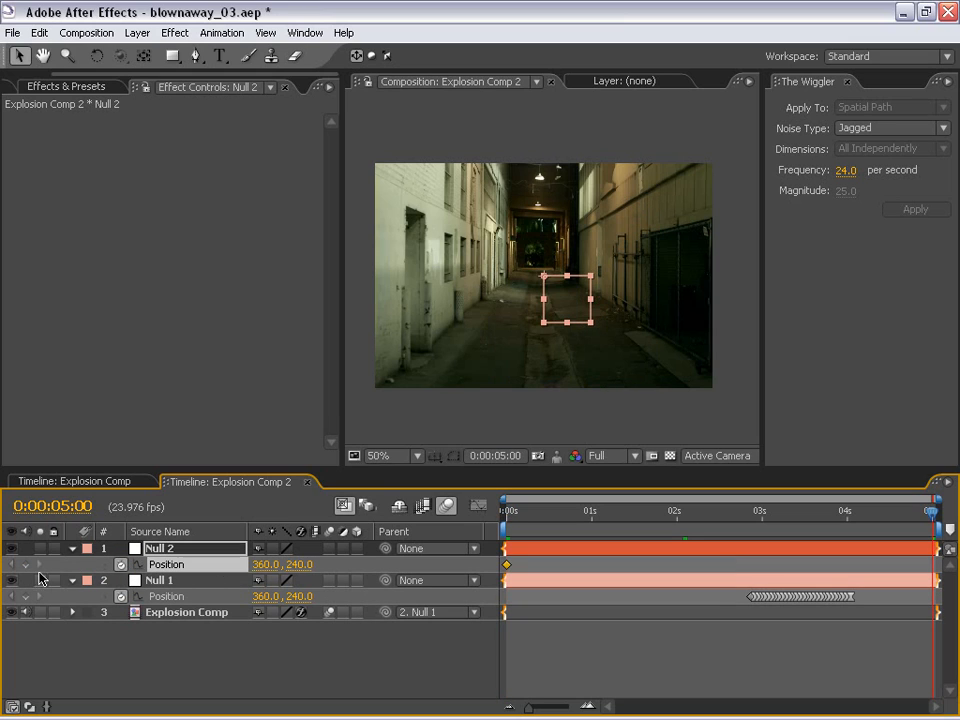
pyautogui.click(24, 566)
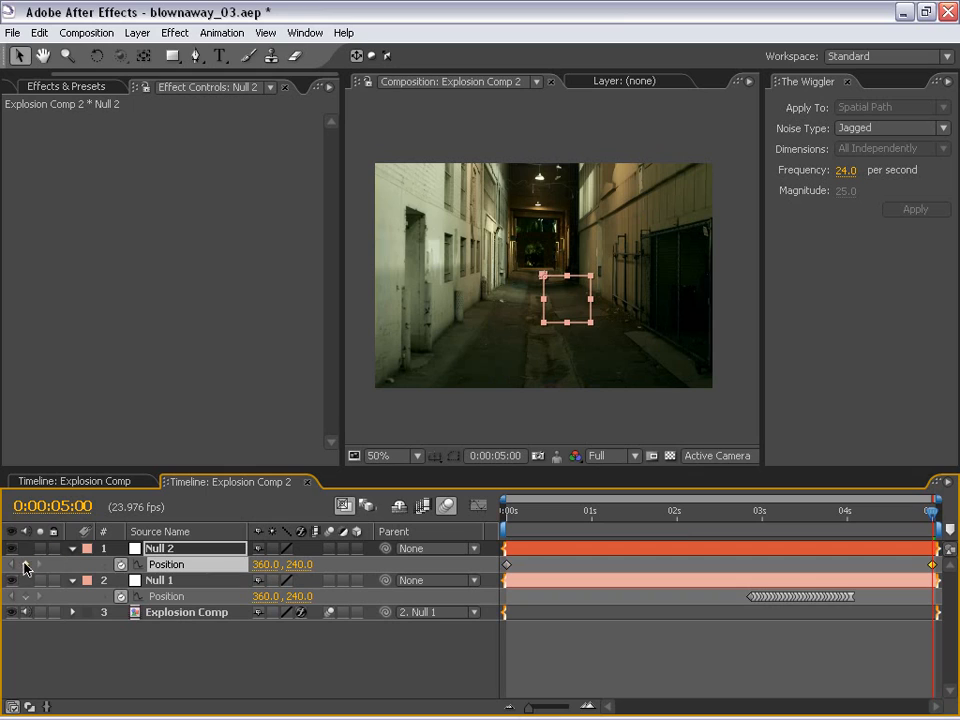
# Apply The Wiggler to Null 2's Position keyframes with Smooth noise, frequency 2 per second and magnitude 2.
pyautogui.click(160, 565)
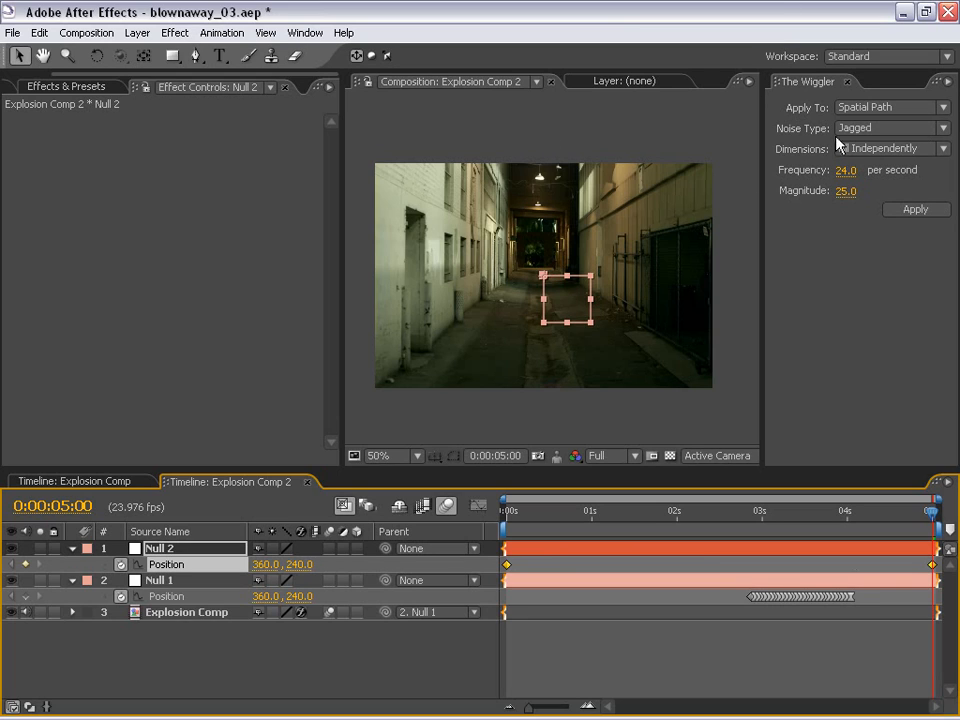
pyautogui.click(870, 129)
pyautogui.click(868, 146)
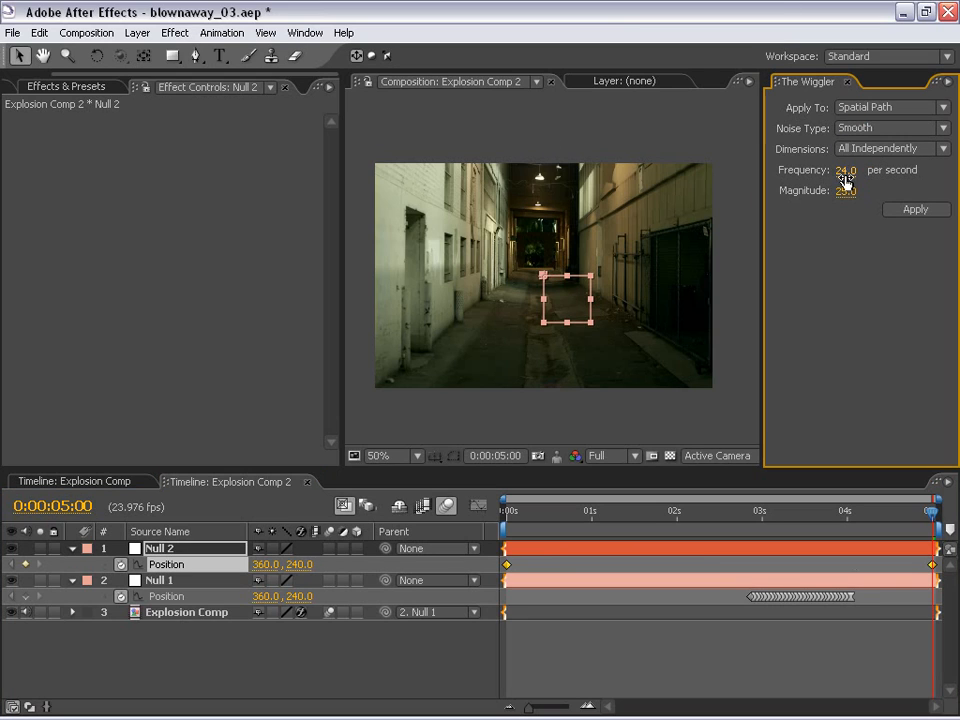
pyautogui.click(842, 172)
pyautogui.click(842, 191)
pyautogui.write('2')
pyautogui.press('Return')
pyautogui.click(843, 170)
pyautogui.write('2')
pyautogui.press('Return')
pyautogui.click(910, 212)
# Parent Null 1 to Null 2 at 0:00:01:03 and go through the parenting chain down to Explosion Comp.
pyautogui.moveTo(628, 510); pyautogui.dragTo(603, 549)
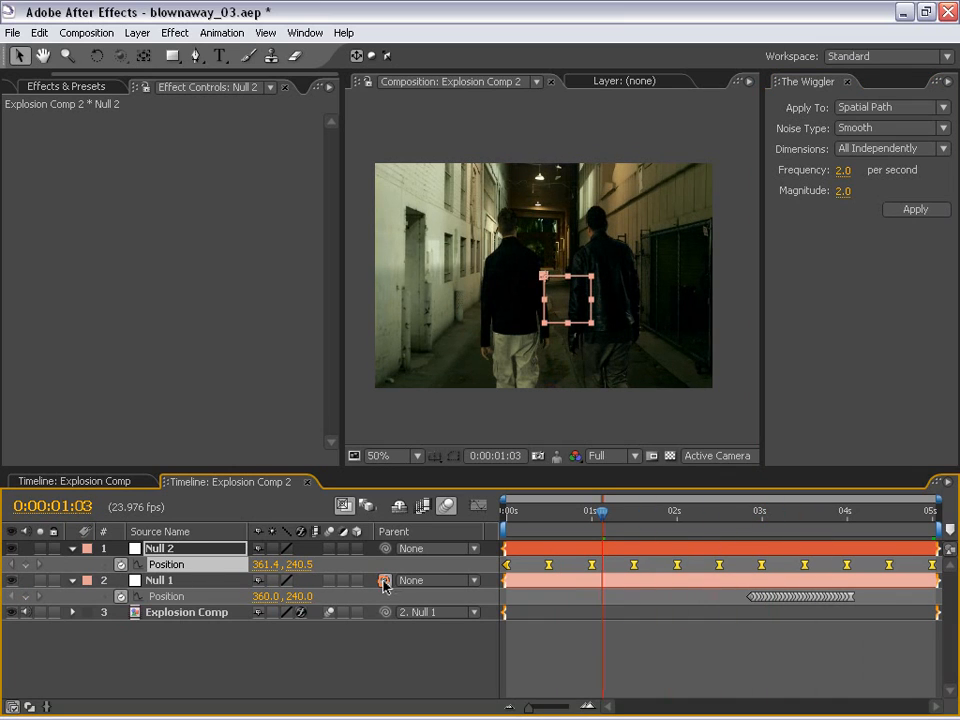
pyautogui.moveTo(386, 581); pyautogui.dragTo(163, 553)
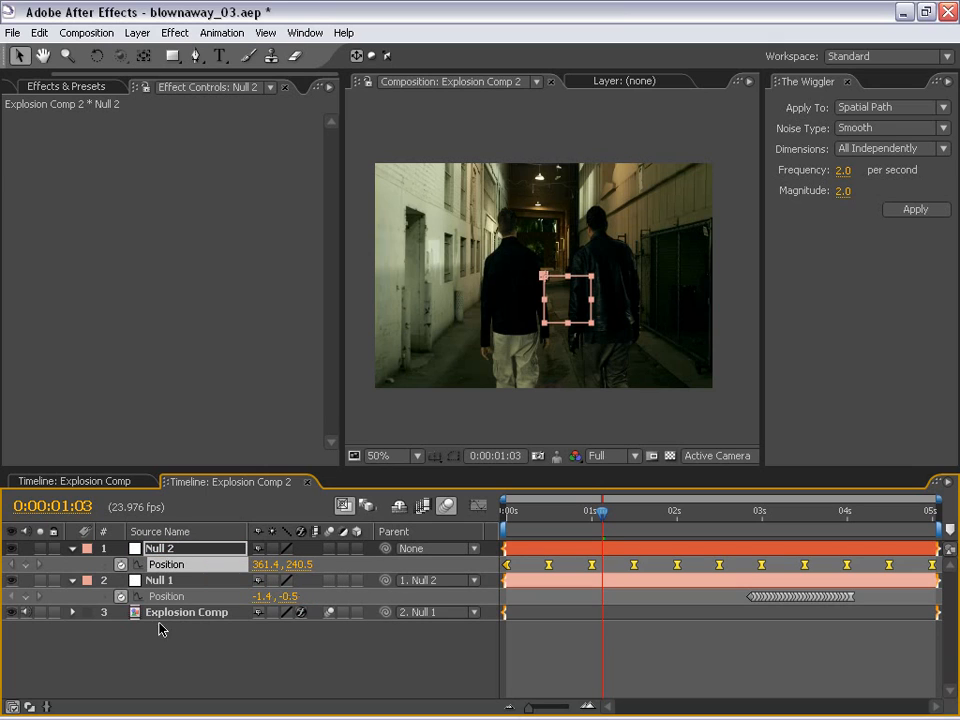
pyautogui.click(160, 580)
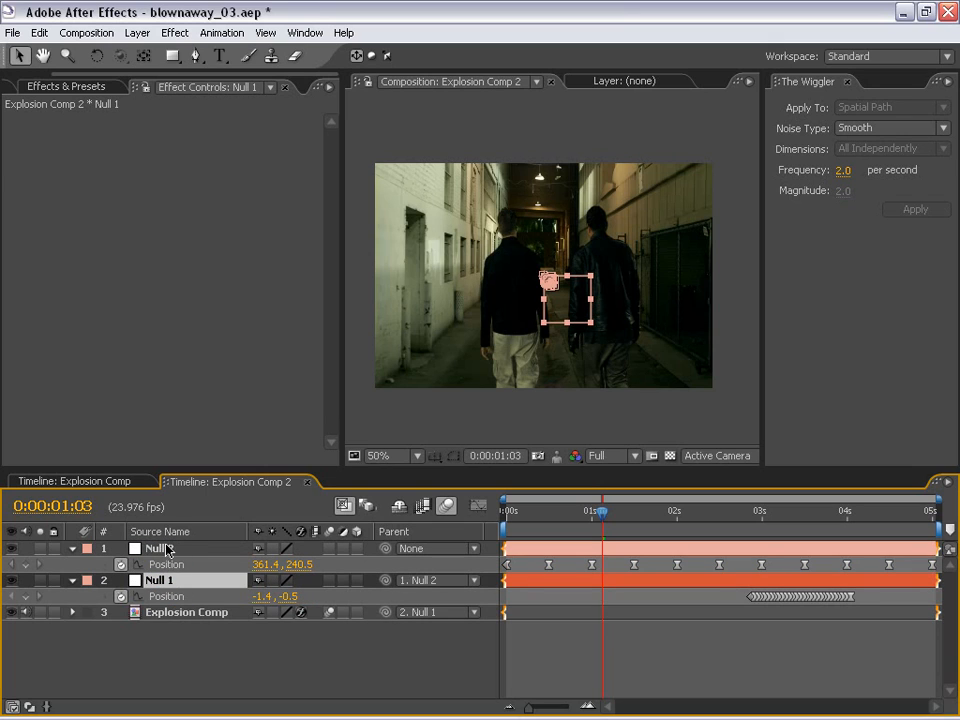
pyautogui.click(167, 550)
pyautogui.click(547, 583)
pyautogui.click(585, 616)
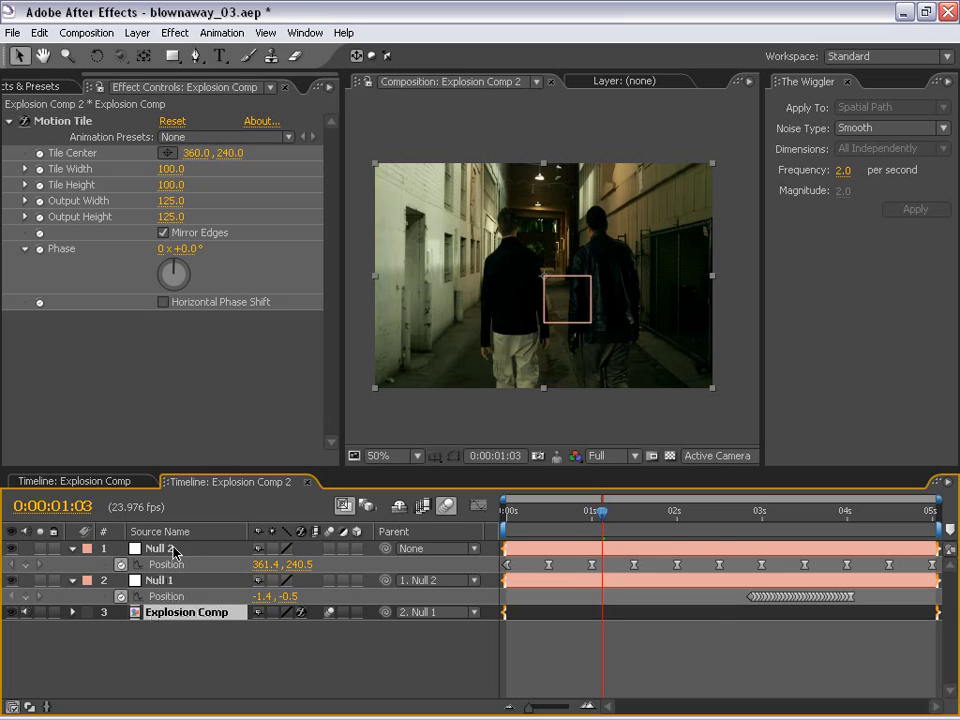
# Start the work area at about 0:00:01:03, preview the combined shake in an enlarged composition view, and scrub to 0:00:02:08.
pyautogui.moveTo(685, 521); pyautogui.dragTo(601, 523)
pyautogui.press('`')
pyautogui.press('KP_0')
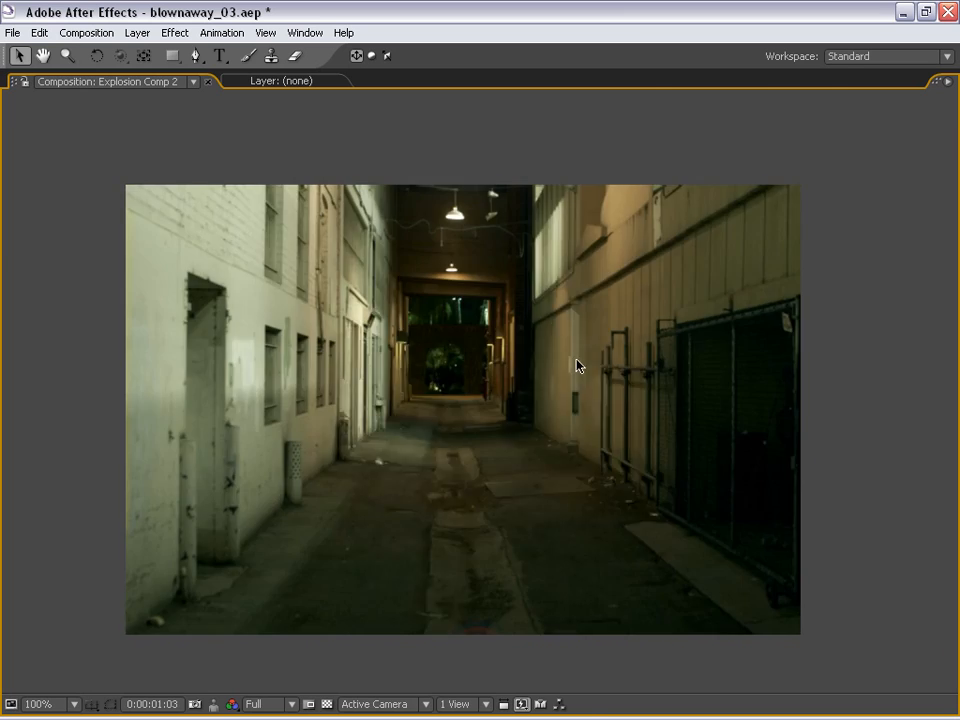
pyautogui.press('`')
pyautogui.moveTo(602, 510); pyautogui.dragTo(701, 597)
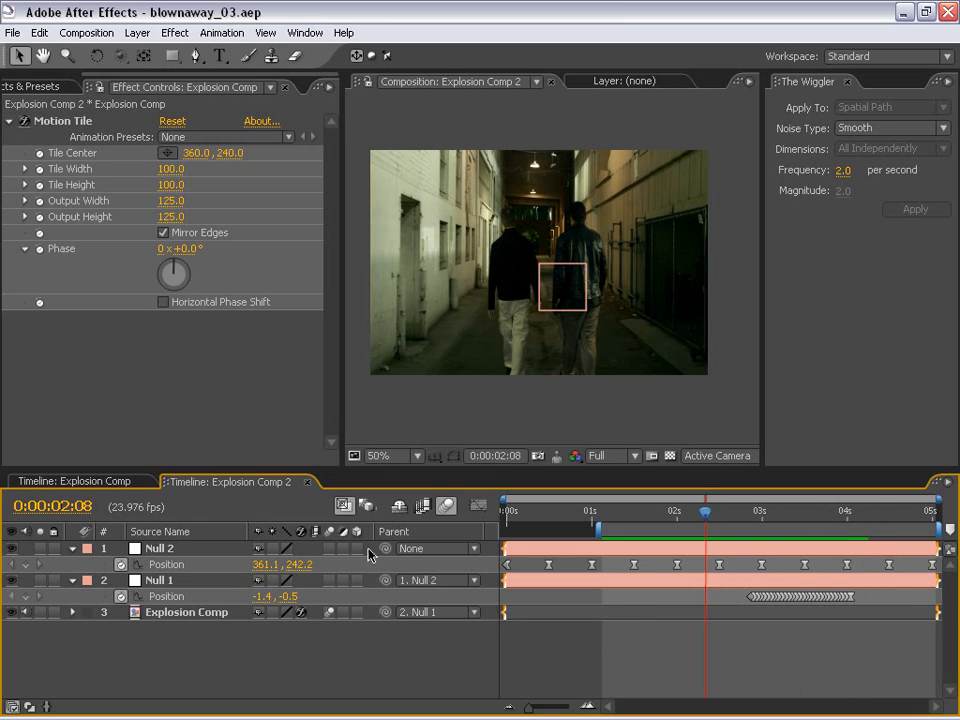
# Open the Explosion Comp timeline and examine how the explosion lights the alley at 0:00:02:23.
pyautogui.click(73, 485)
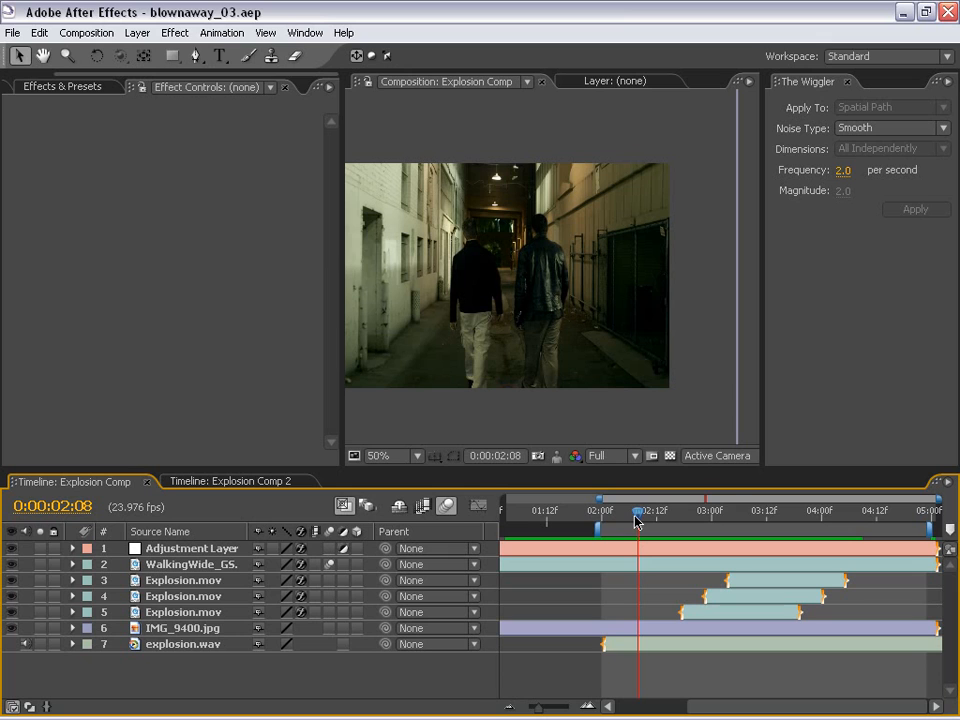
pyautogui.moveTo(636, 519); pyautogui.dragTo(708, 512)
pyautogui.press('space')
pyautogui.moveTo(504, 336); pyautogui.dragTo(536, 334)
pyautogui.press('`')
pyautogui.moveTo(448, 395); pyautogui.dragTo(441, 343)
pyautogui.scroll(1, 462, 436)
pyautogui.press('`')
pyautogui.moveTo(564, 266); pyautogui.dragTo(564, 326)
pyautogui.scroll(-1, 572, 313)
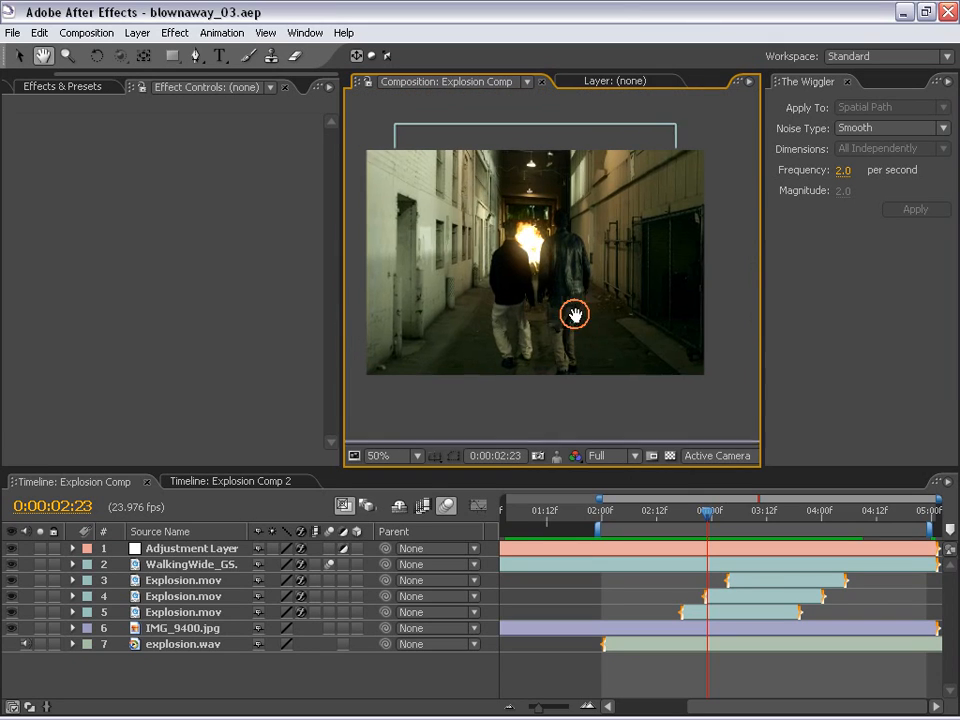
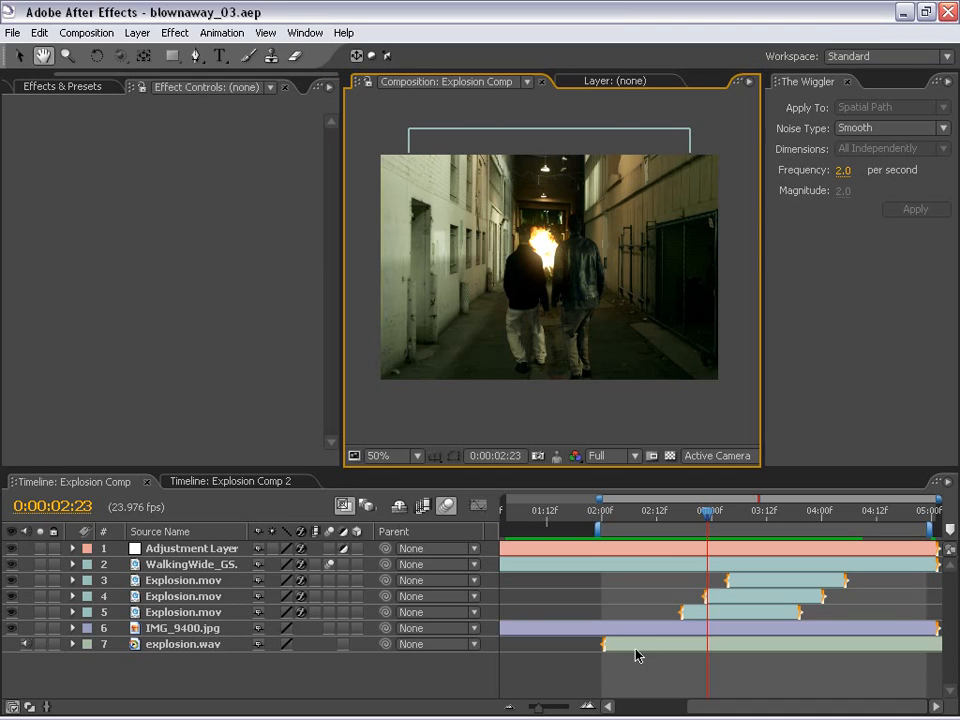
# At 0:00:02:19, duplicate the IMG_9400.jpg layer and hide the adjustment, walking and three explosion layers.
pyautogui.moveTo(712, 514); pyautogui.dragTo(692, 543)
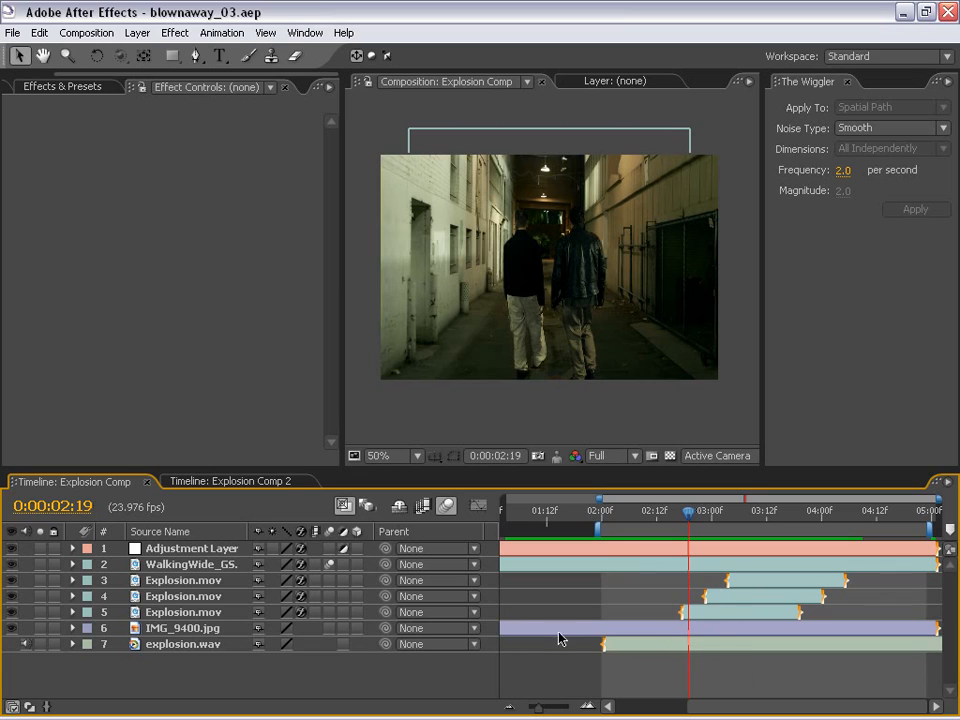
pyautogui.click(226, 636)
pyautogui.hotkey('ctrl', 'd')
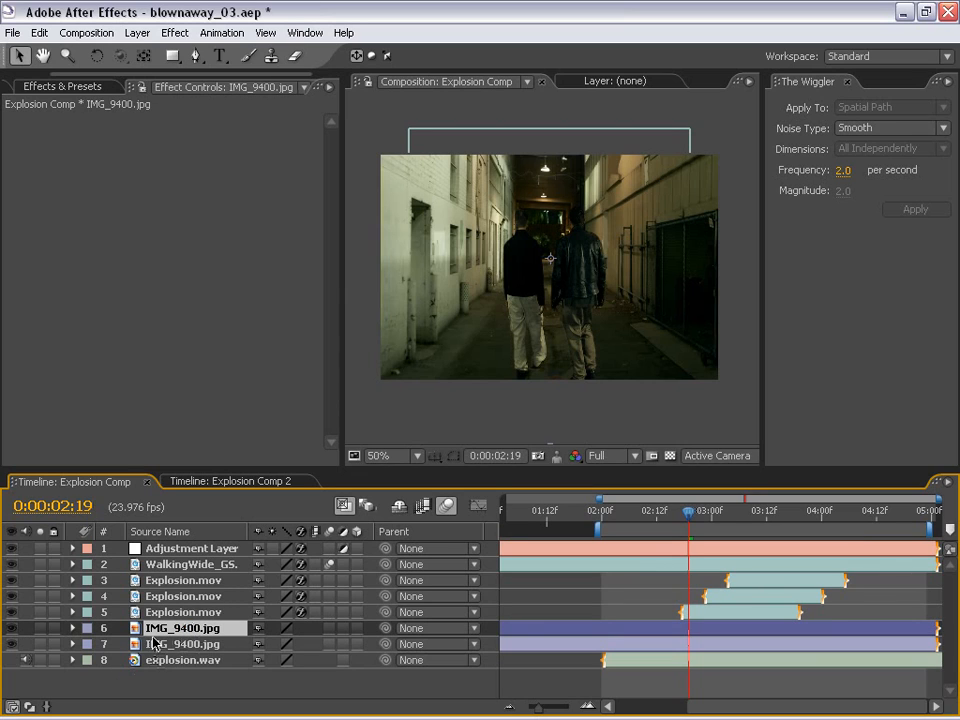
pyautogui.moveTo(12, 613); pyautogui.dragTo(12, 556)
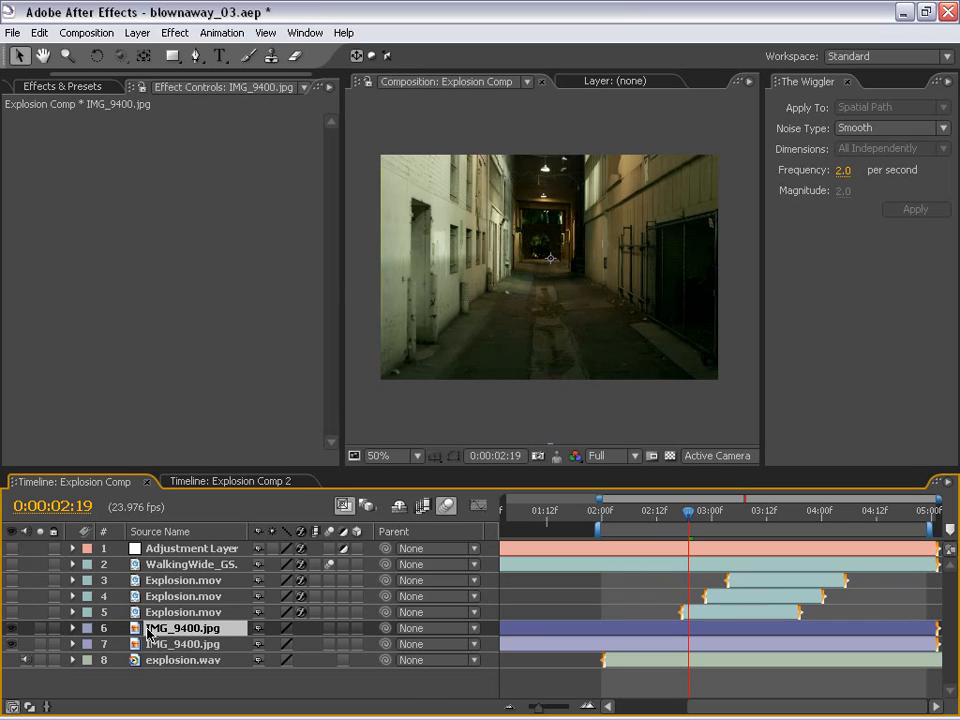
# Draw a closed mask around the alley floor on the upper IMG_9400.jpg layer, from the far doorway to beyond the frame's lower corners.
pyautogui.press('h')
pyautogui.moveTo(414, 317); pyautogui.dragTo(450, 332)
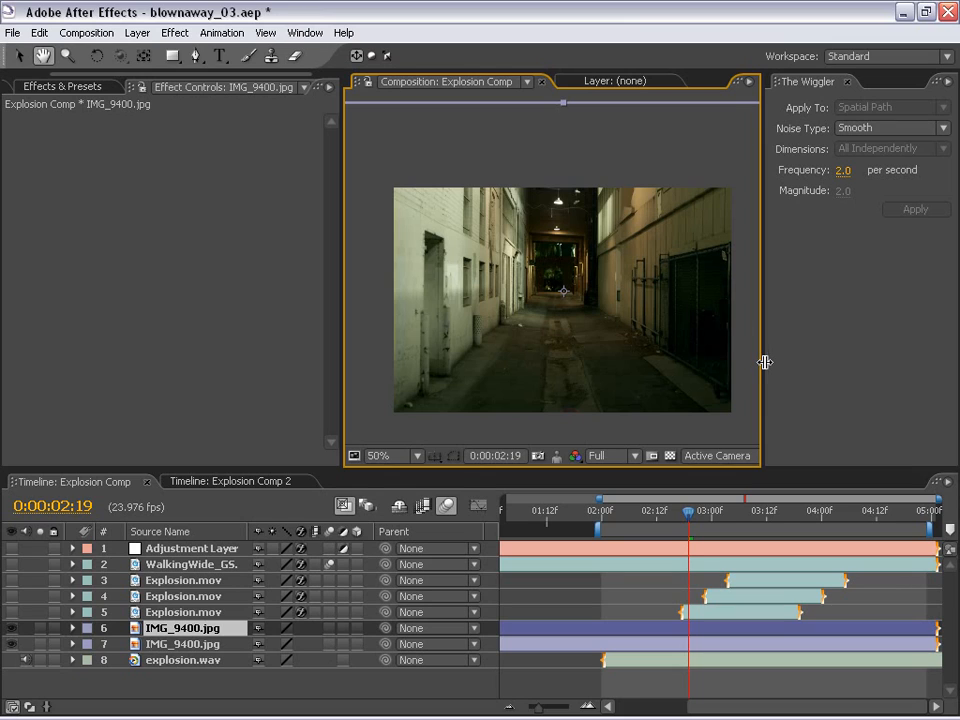
pyautogui.press('g')
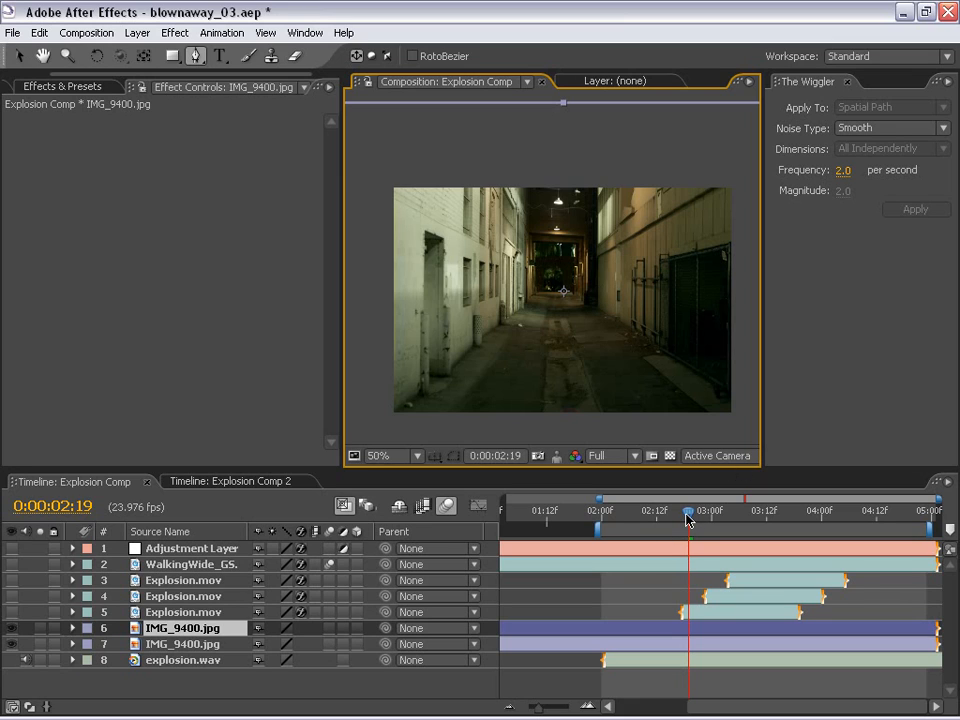
pyautogui.press('h')
pyautogui.moveTo(572, 386); pyautogui.dragTo(571, 356)
pyautogui.press('g')
pyautogui.click(525, 247)
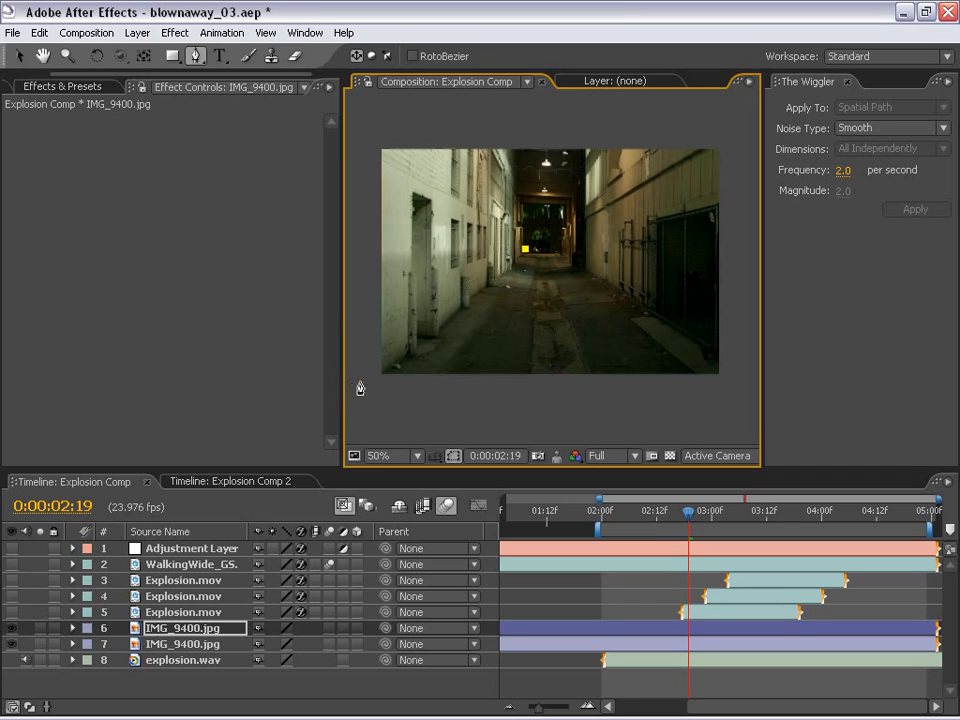
pyautogui.click(366, 385)
pyautogui.click(720, 394)
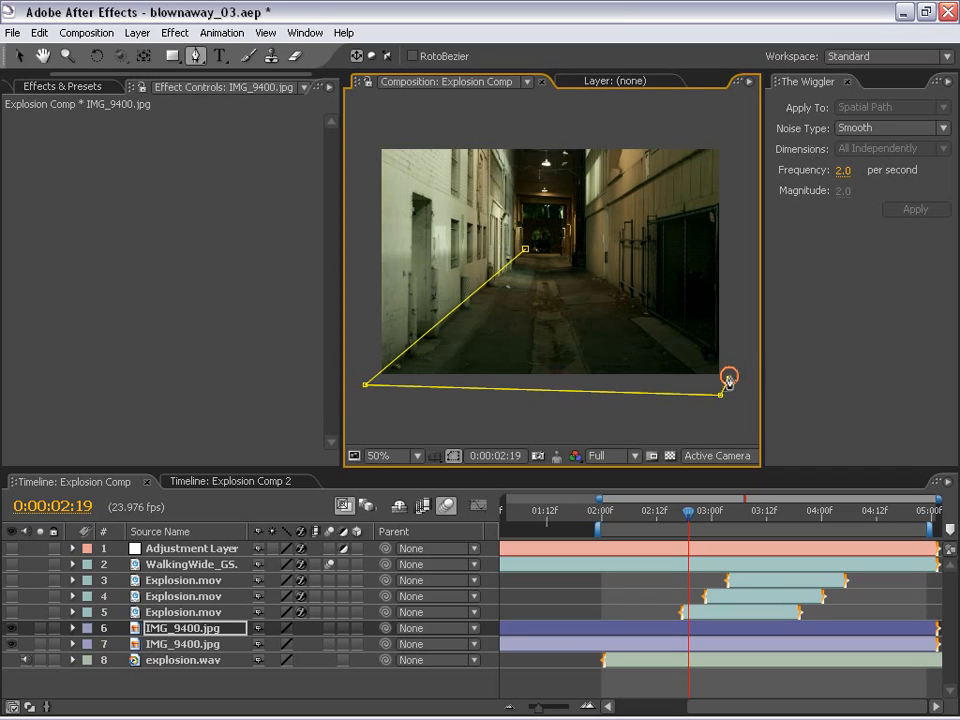
pyautogui.click(728, 377)
pyautogui.click(566, 251)
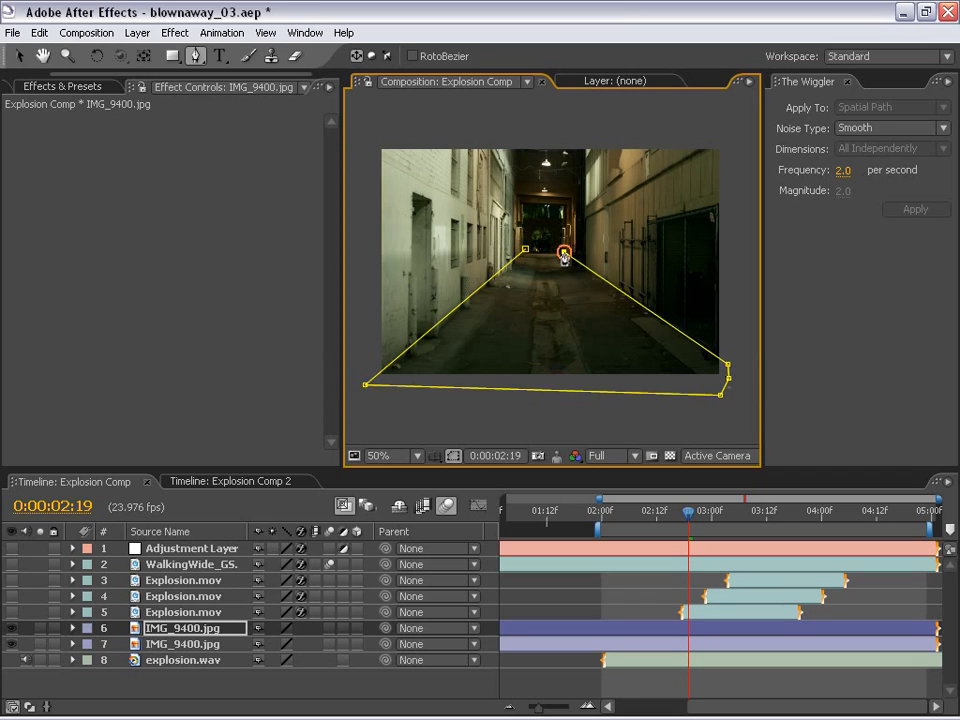
pyautogui.click(526, 250)
pyautogui.press('v')
# Set the floor mask on the upper IMG_9400.jpg layer to Subtract with a mask feather of 5 pixels.
pyautogui.click(203, 637)
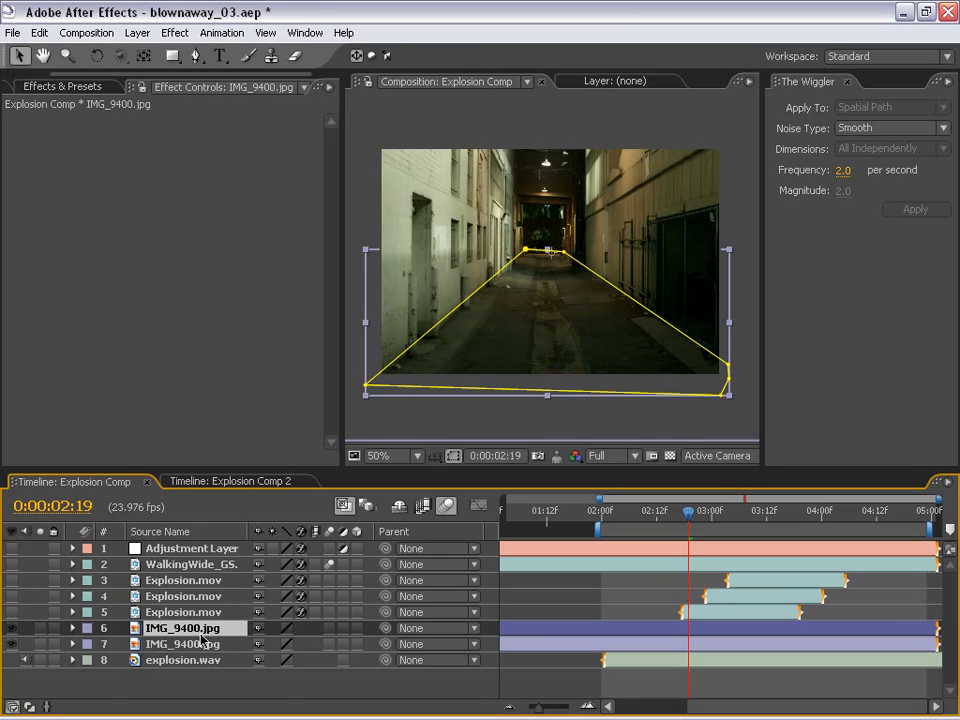
pyautogui.press('m')
pyautogui.click(270, 644)
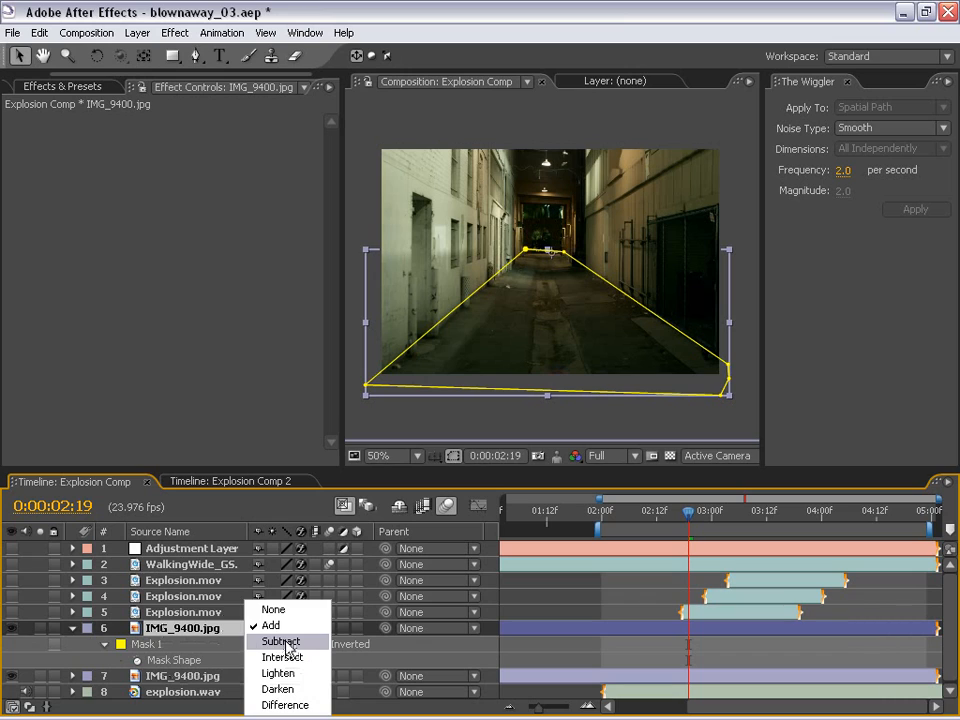
pyautogui.click(286, 642)
pyautogui.press('f')
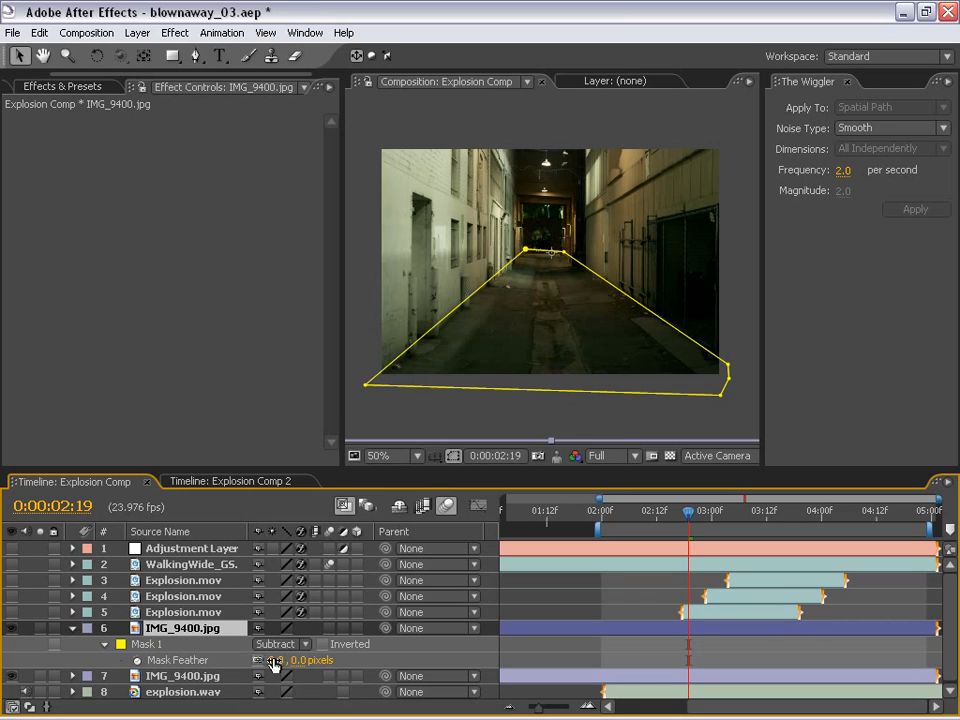
pyautogui.click(301, 659)
pyautogui.write('5')
pyautogui.press('Return')
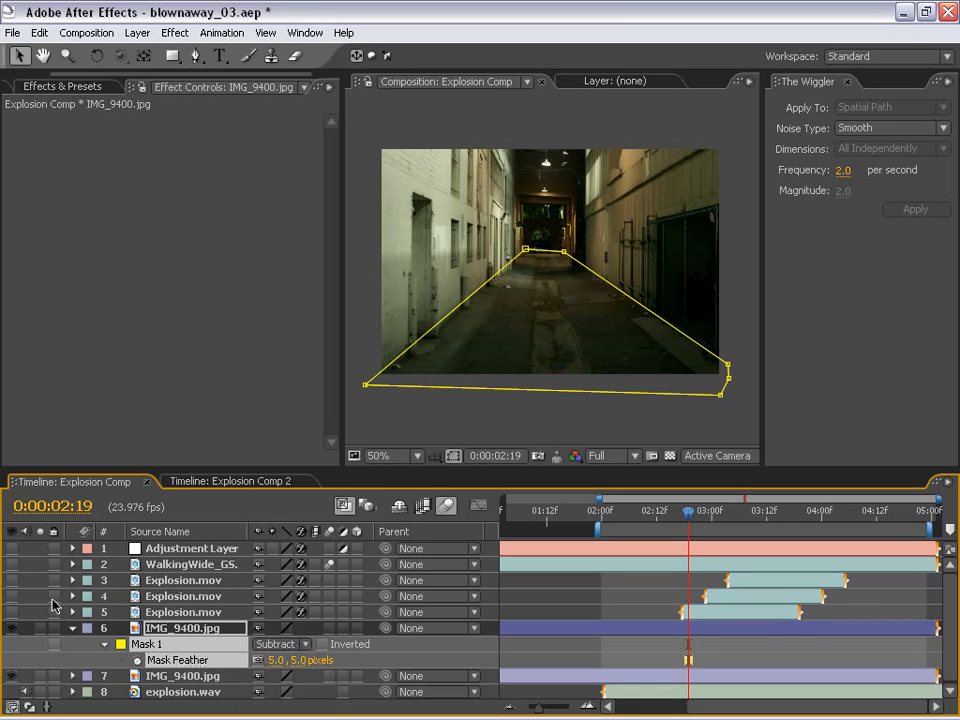
# Solo the masked IMG_9400.jpg layer to inspect the walls with the floor cut out, and restore the other layers.
pyautogui.click(40, 627)
pyautogui.click(604, 615)
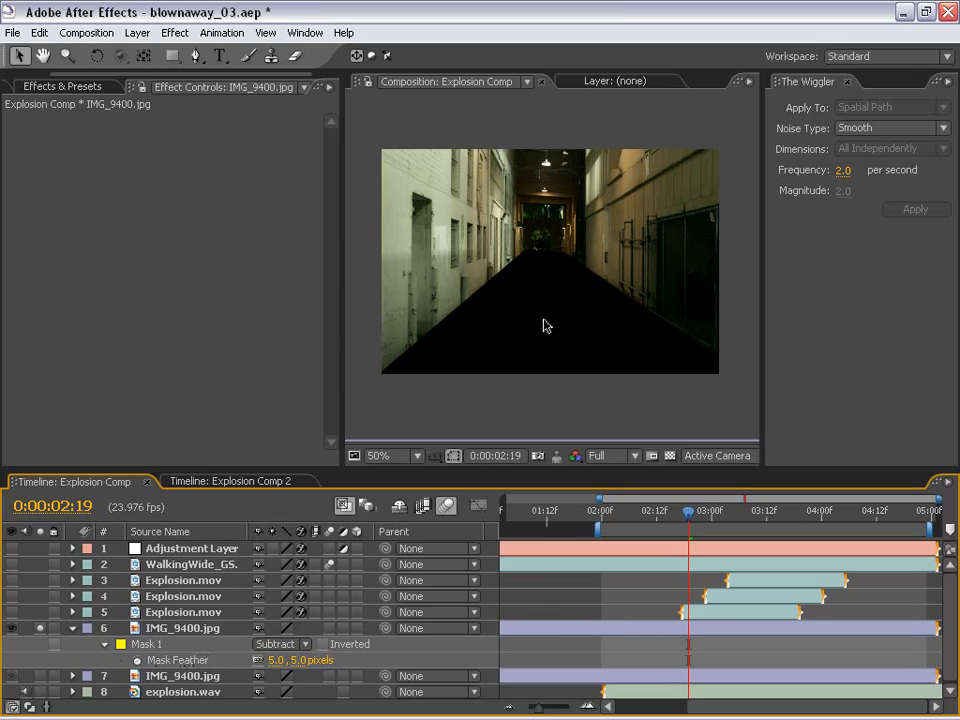
pyautogui.press('h')
pyautogui.moveTo(532, 306); pyautogui.dragTo(546, 304)
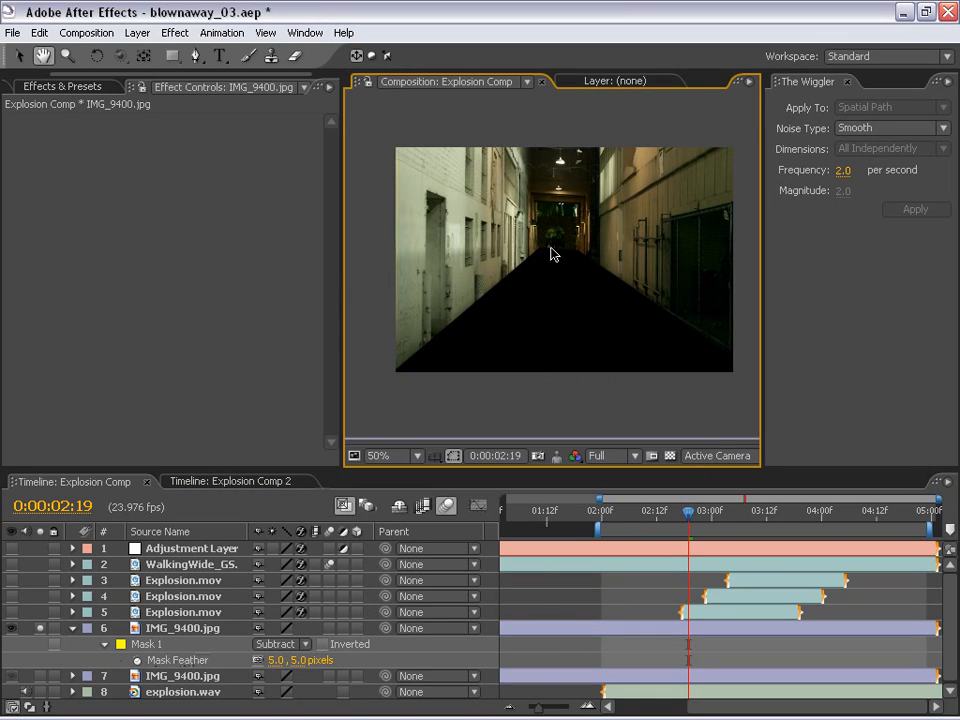
pyautogui.click(738, 640)
pyautogui.press('v')
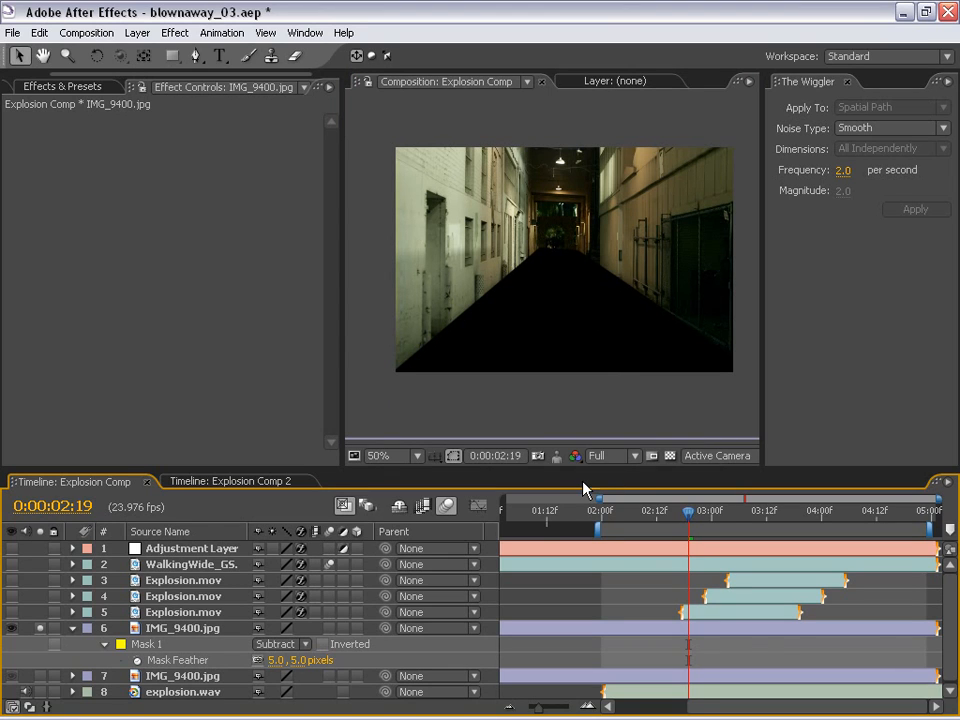
pyautogui.click(40, 628)
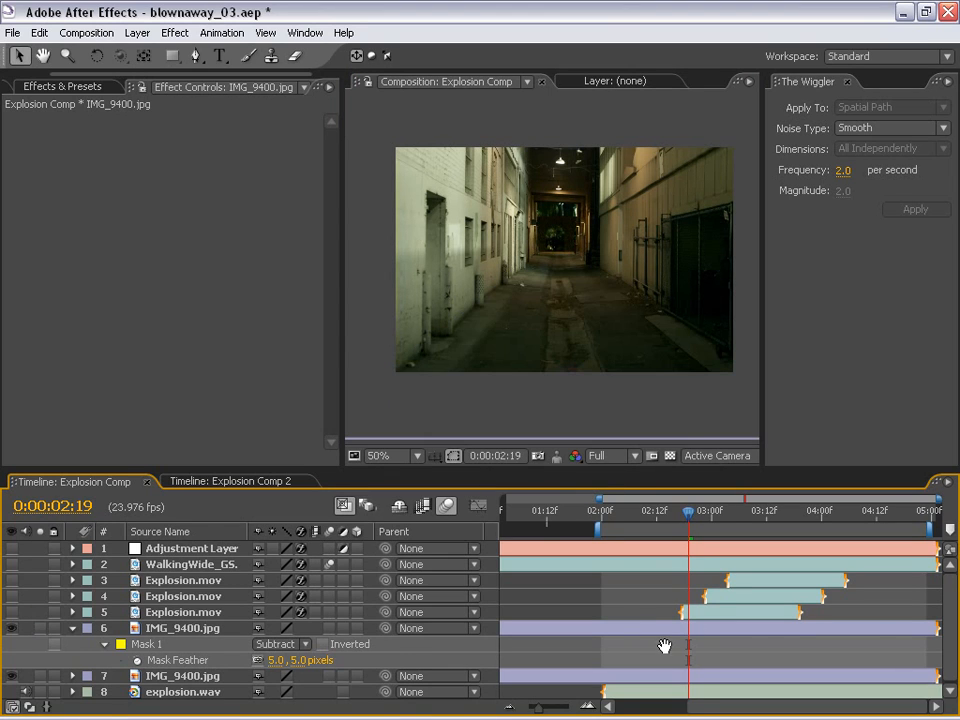
# Collapse the masked IMG_9400.jpg layer's properties and save the project.
pyautogui.click(71, 628)
pyautogui.click(71, 628)
pyautogui.click(610, 676)
pyautogui.hotkey('ctrl', 's')
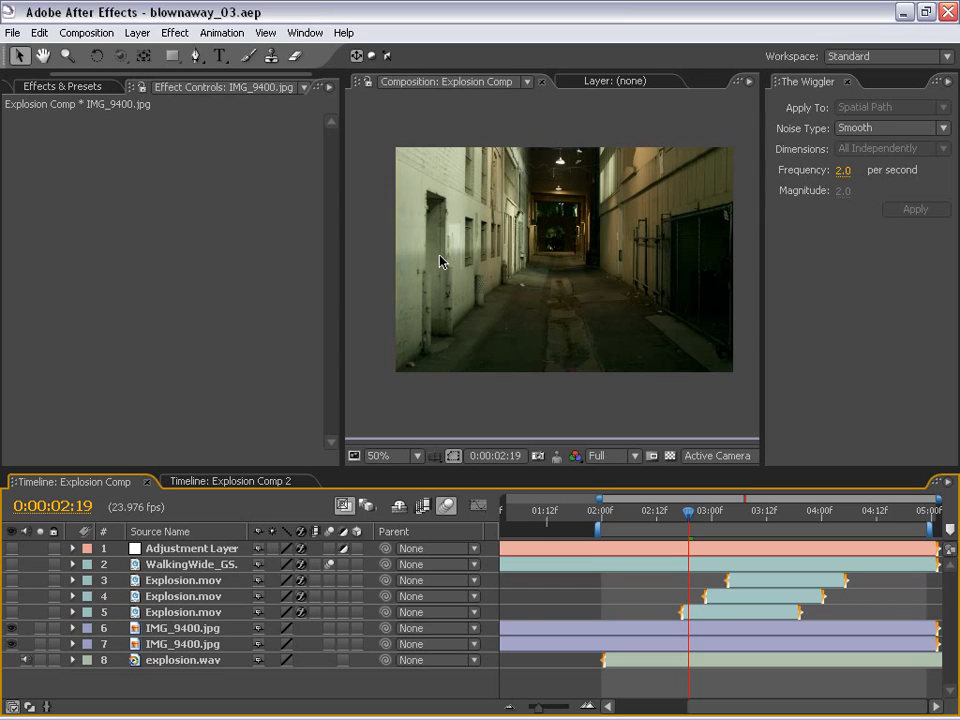
# Create a 720 x 480 composition named Comp 1 with the D1/DV NTSC Widescreen (1.2) pixel aspect ratio.
pyautogui.click(86, 32)
pyautogui.click(95, 50)
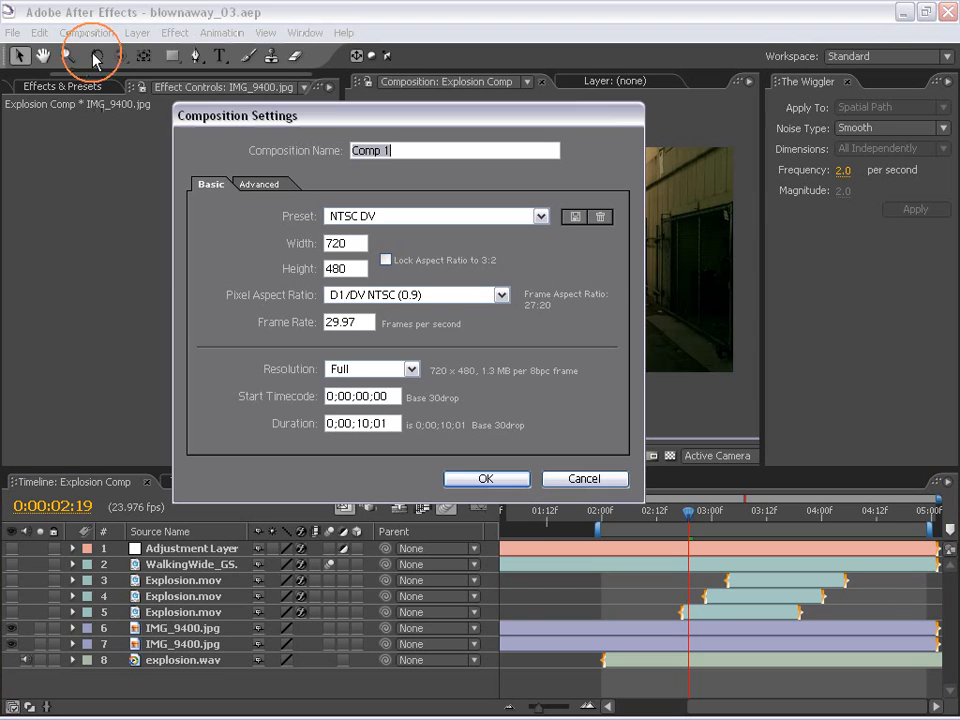
pyautogui.click(398, 297)
pyautogui.click(429, 349)
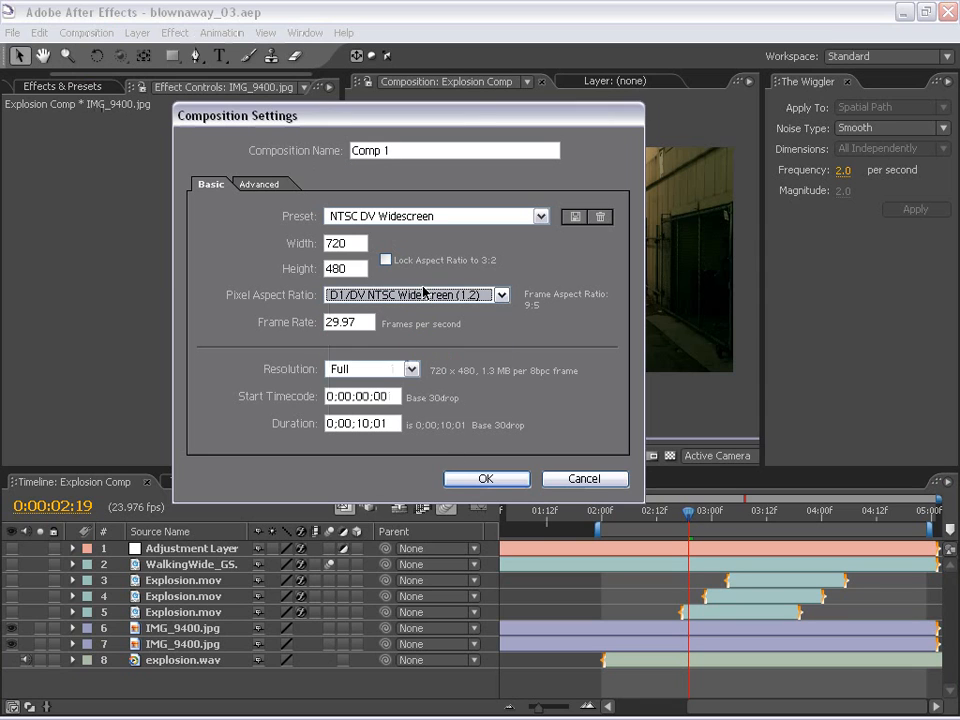
pyautogui.click(486, 479)
pyautogui.click(634, 369)
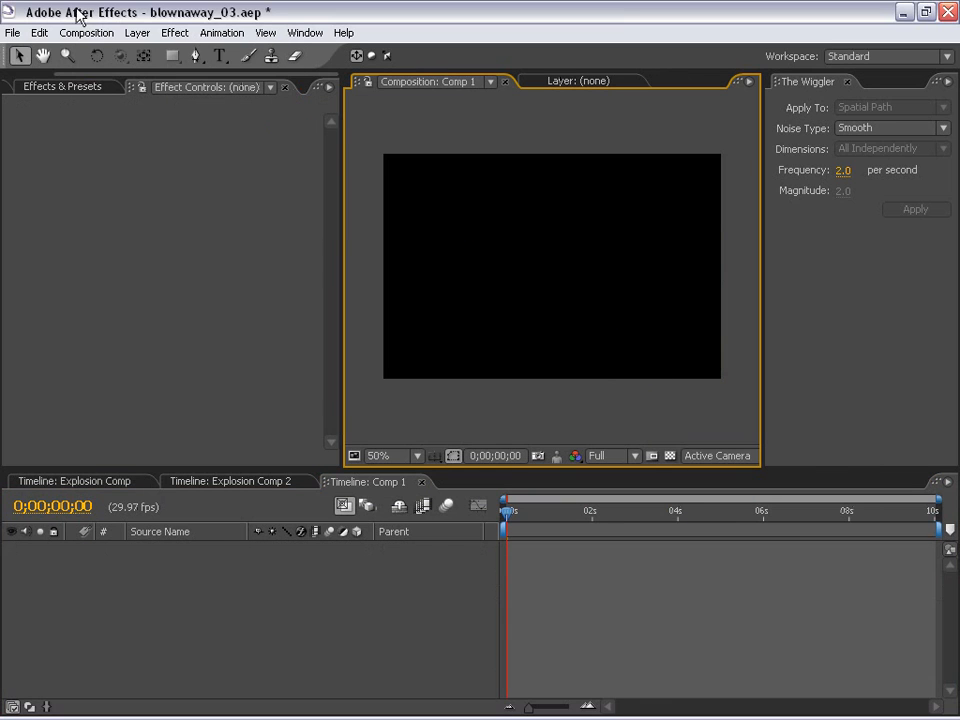
# Add a black 720 x 480 solid to Comp 1.
pyautogui.click(135, 32)
pyautogui.moveTo(90, 51)
pyautogui.click(392, 69)
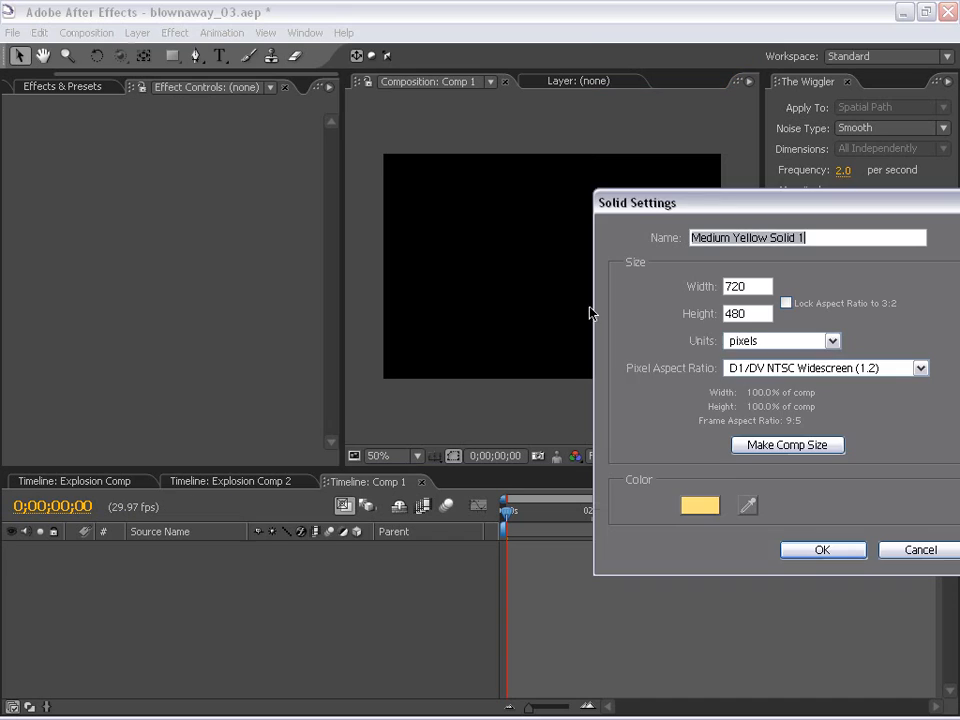
pyautogui.click(700, 505)
pyautogui.click(306, 446)
pyautogui.click(190, 476)
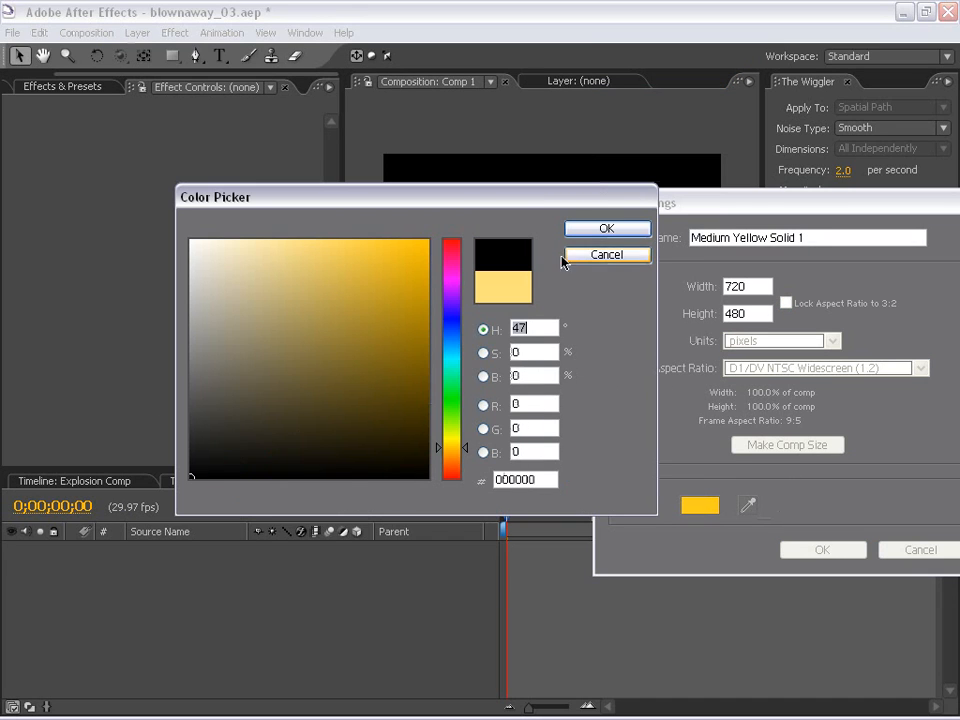
pyautogui.click(606, 229)
pyautogui.click(850, 550)
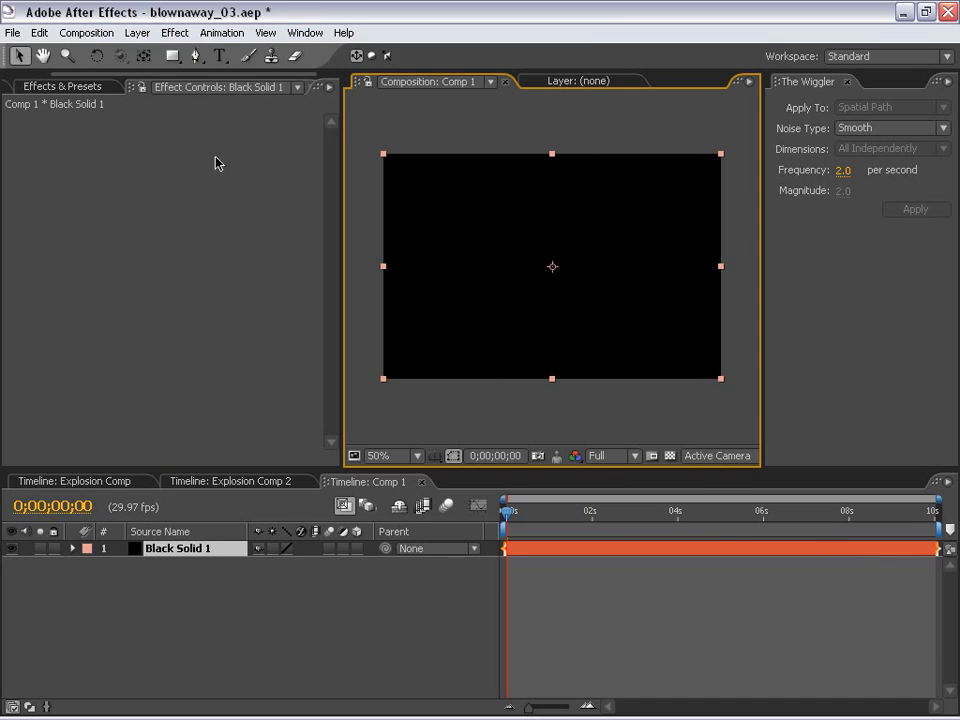
# Add a white 720 x 480 solid above the black one in Comp 1.
pyautogui.click(135, 32)
pyautogui.moveTo(88, 51)
pyautogui.click(395, 67)
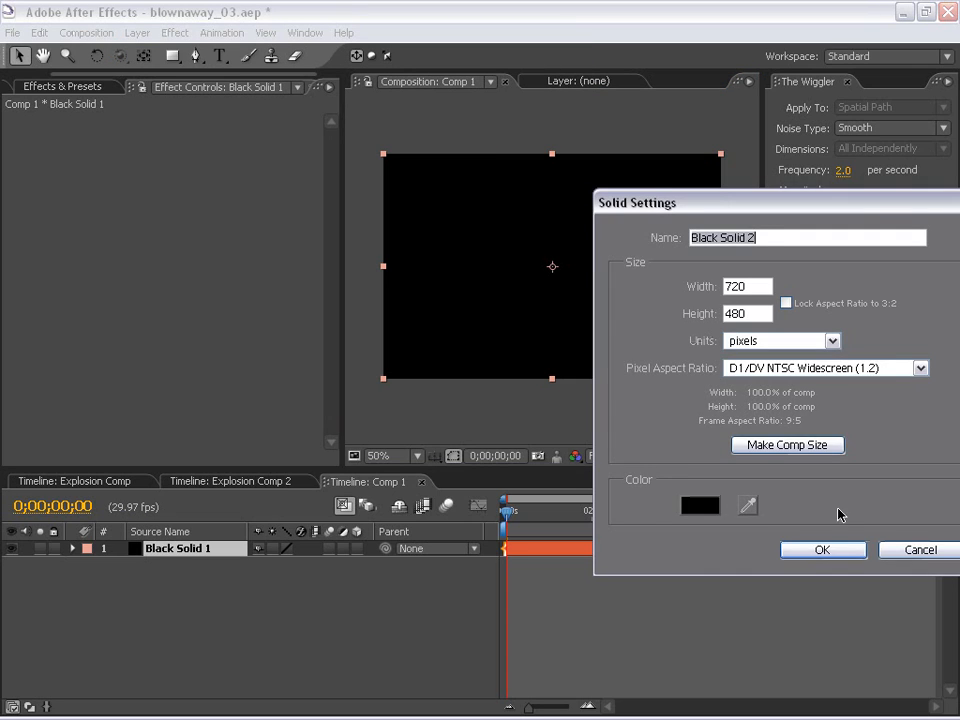
pyautogui.click(708, 510)
pyautogui.click(193, 242)
pyautogui.click(606, 228)
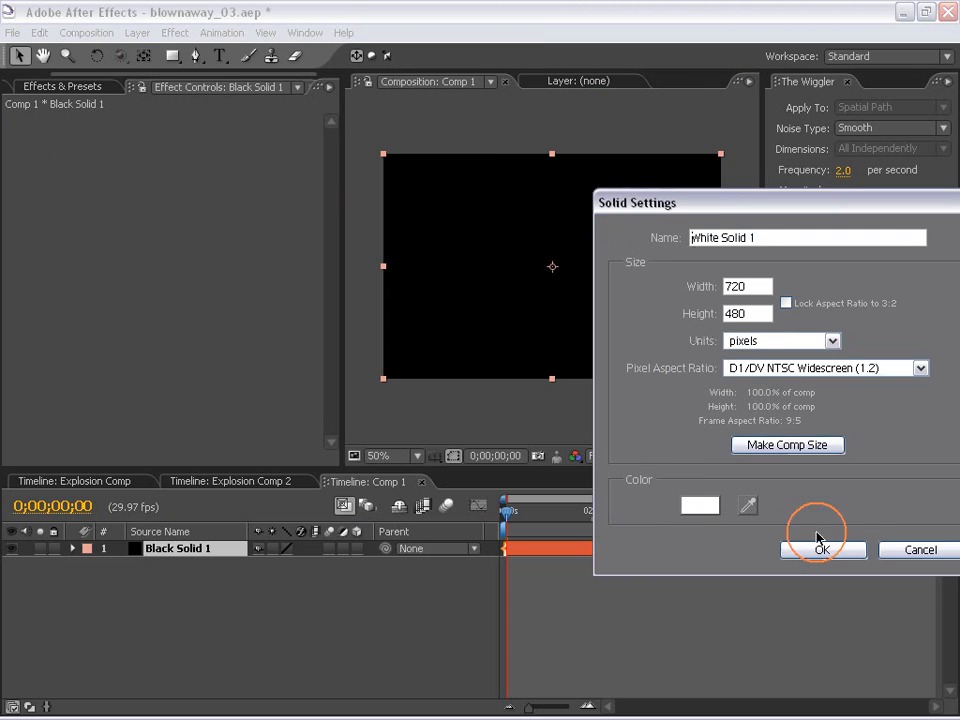
pyautogui.click(850, 552)
pyautogui.click(506, 506)
pyautogui.click(553, 248)
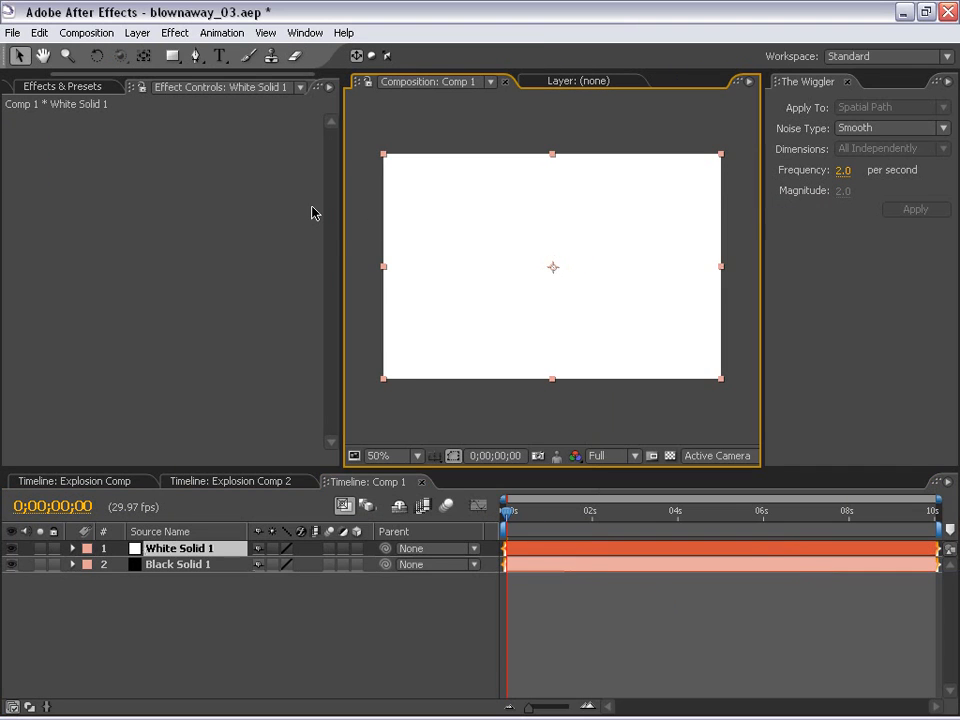
# Draw a narrow vertical rectangular mask through the middle of White Solid 1, extending past the frame's upper and lower edges.
pyautogui.click(172, 56)
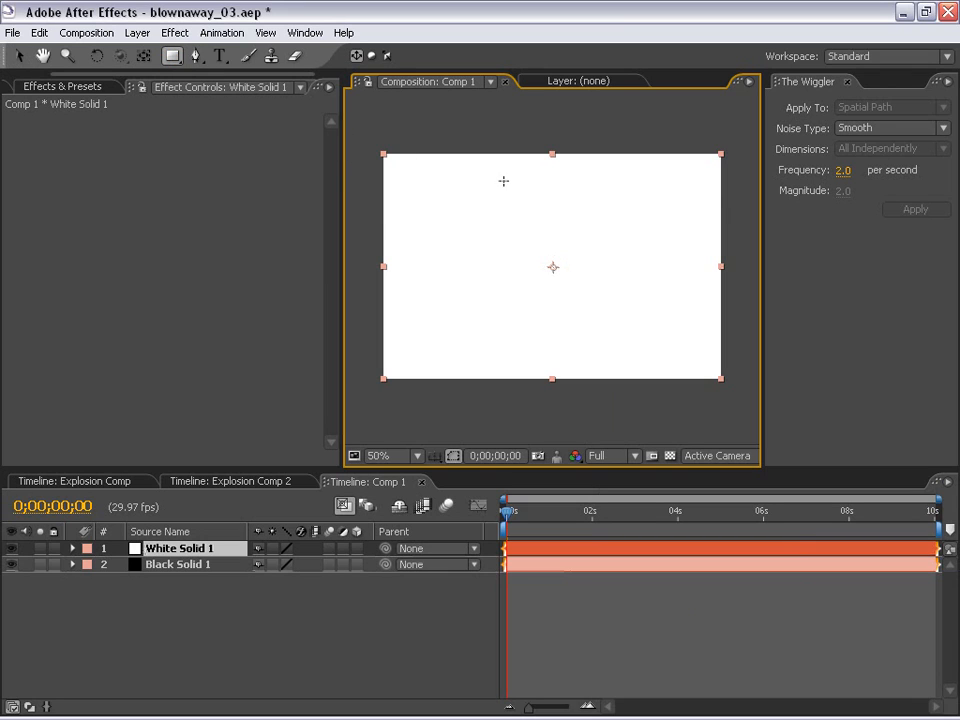
pyautogui.moveTo(519, 112); pyautogui.dragTo(563, 422)
pyautogui.hotkey('ctrl', 'z')
pyautogui.moveTo(531, 122); pyautogui.dragTo(581, 422)
# Feather the mask on White Solid 1 by 67 pixels.
pyautogui.press('f')
pyautogui.click(583, 608)
pyautogui.press('v')
pyautogui.click(280, 567)
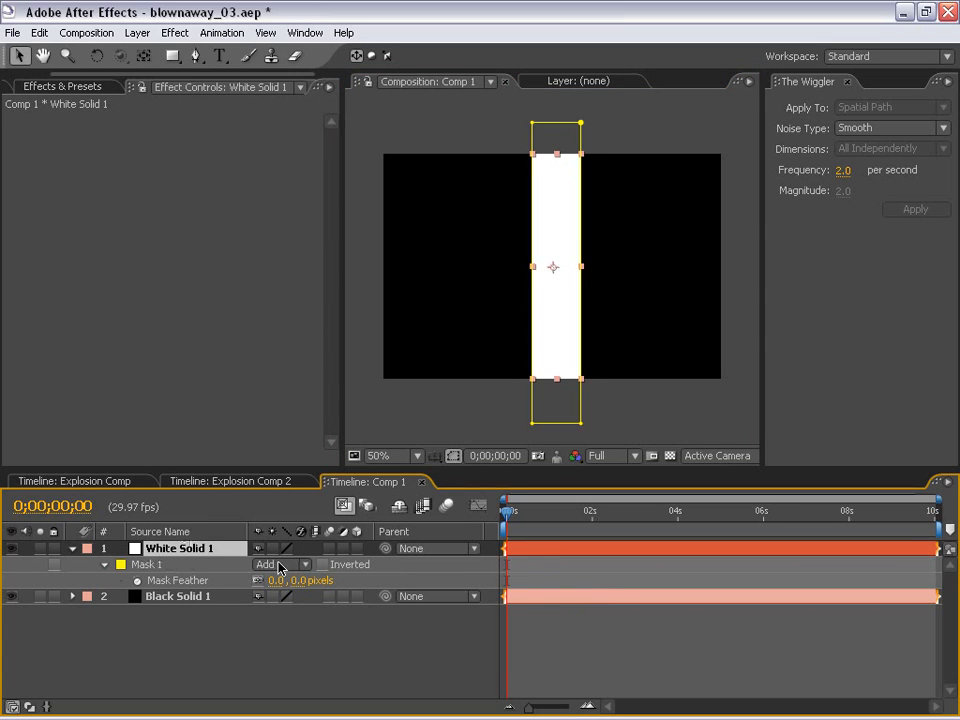
pyautogui.moveTo(279, 580); pyautogui.dragTo(365, 581)
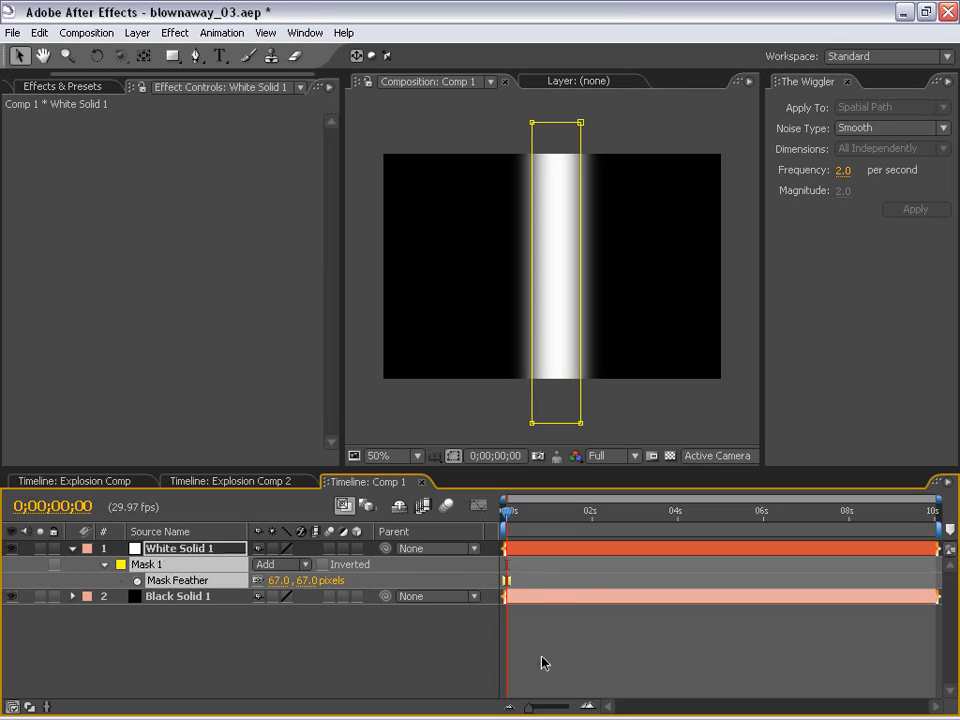
# Narrow the white strip by moving both vertical edges of its mask inward.
pyautogui.click(546, 551)
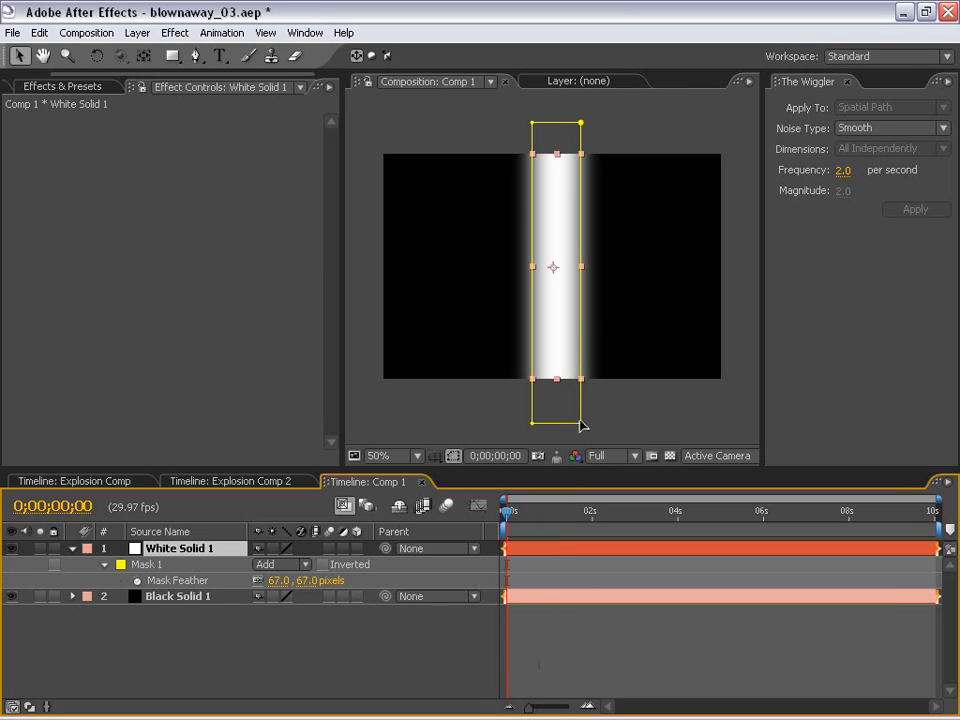
pyautogui.click(558, 135)
pyautogui.moveTo(582, 125); pyautogui.dragTo(572, 125)
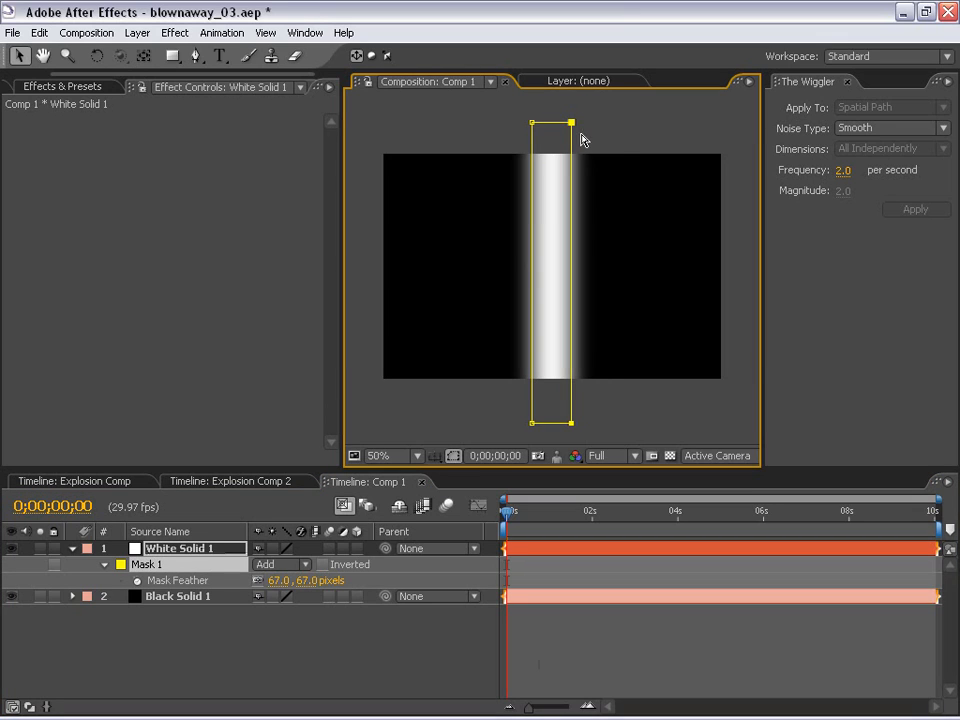
pyautogui.click(531, 123)
pyautogui.hotkey('shift', 'Right')
pyautogui.click(563, 566)
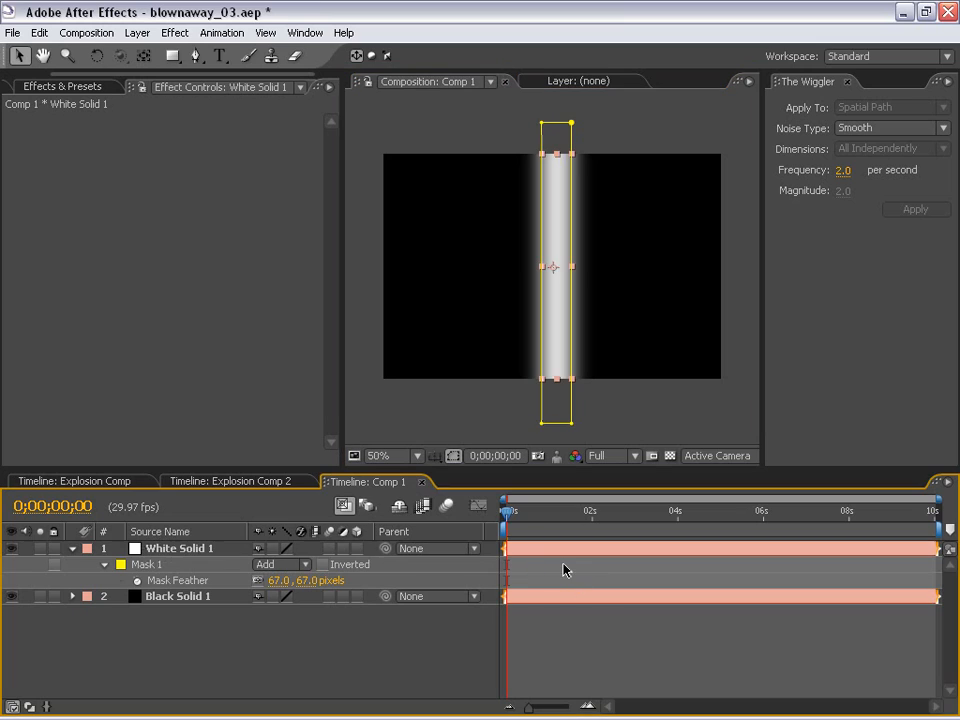
pyautogui.click(530, 437)
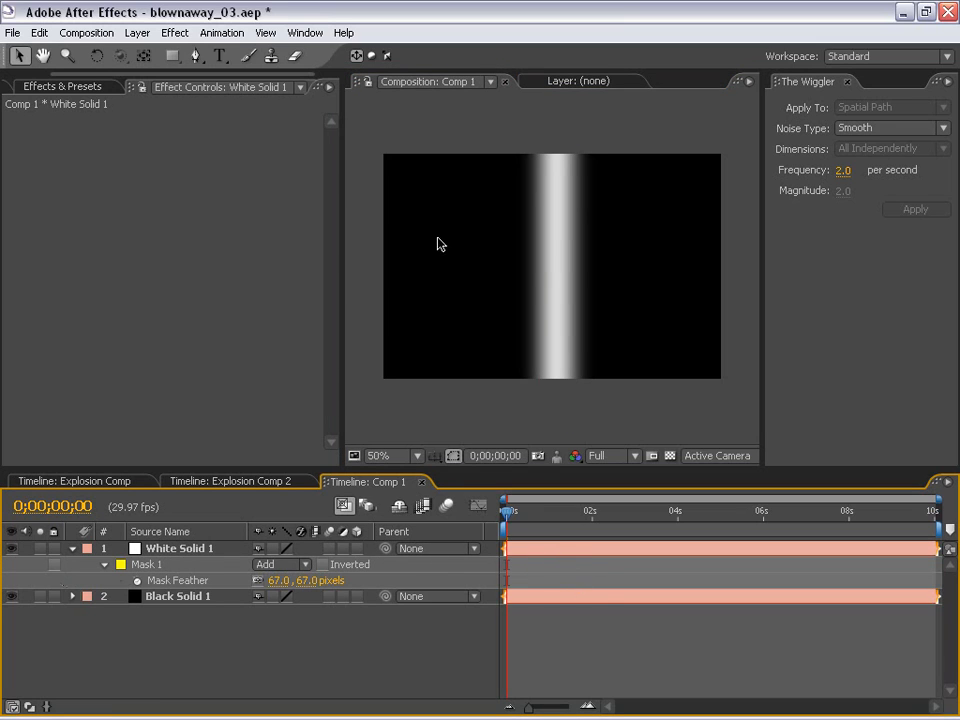
# Try sliding the white strip sideways across the frame and undo the move.
pyautogui.moveTo(549, 252); pyautogui.dragTo(240, 284)
pyautogui.hotkey('ctrl', 'z')
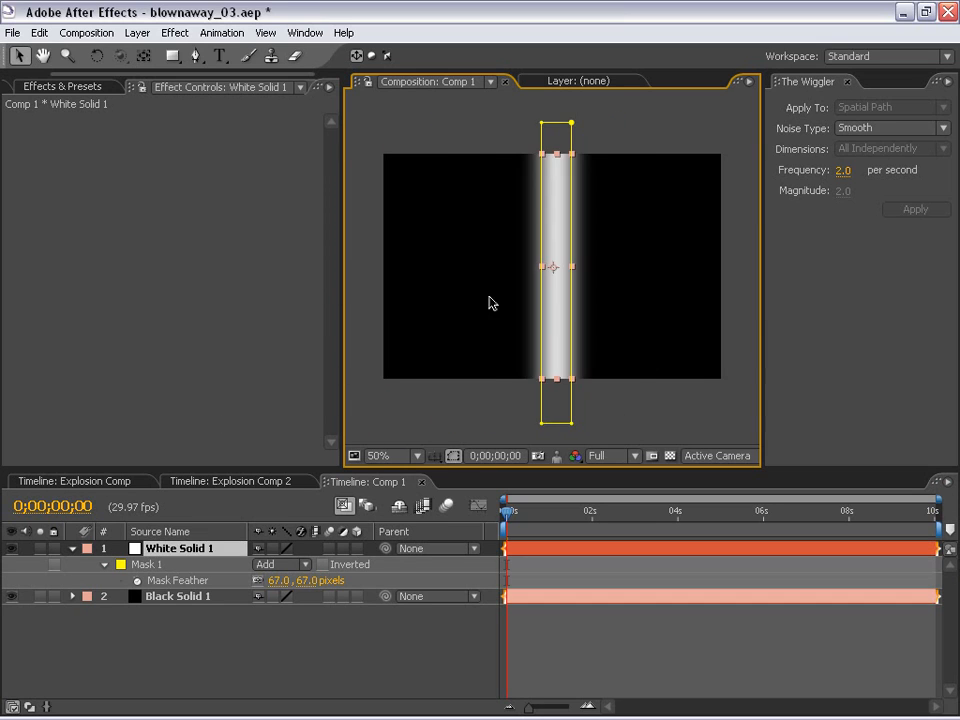
pyautogui.moveTo(559, 338)
pyautogui.mouseDown()
pyautogui.moveTo(716, 330)
pyautogui.moveTo(456, 332)
pyautogui.moveTo(562, 323)
pyautogui.mouseUp()
# Copy the masked IMG_9400.jpg layer from Explosion Comp into Comp 1 and place it between the white and black solids.
pyautogui.click(80, 481)
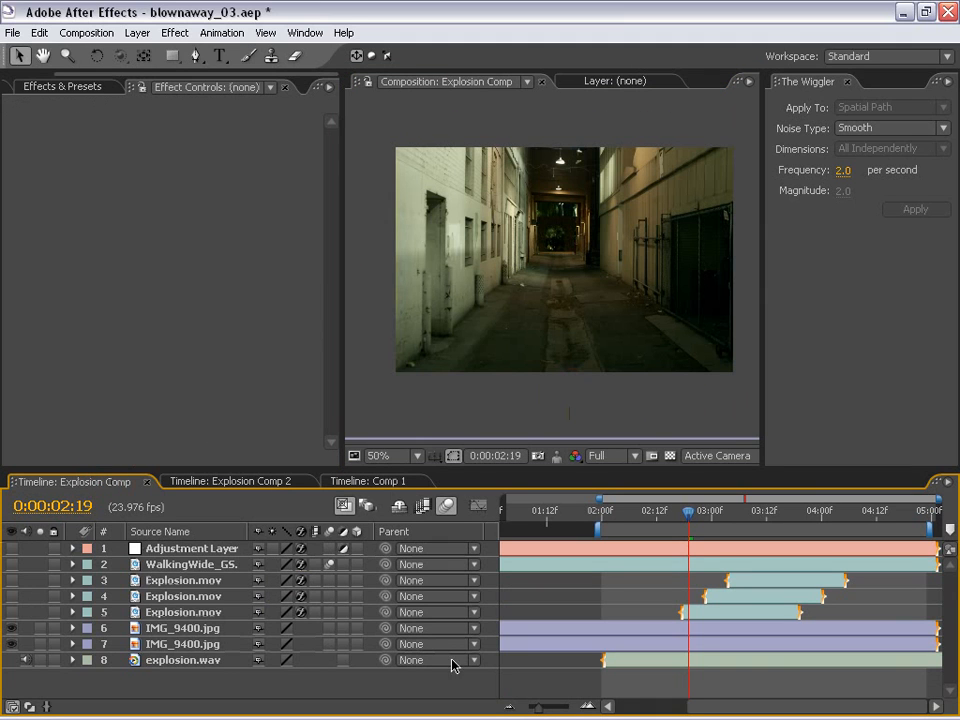
pyautogui.click(168, 634)
pyautogui.hotkey('ctrl', 'c')
pyautogui.click(375, 481)
pyautogui.hotkey('ctrl', 'v')
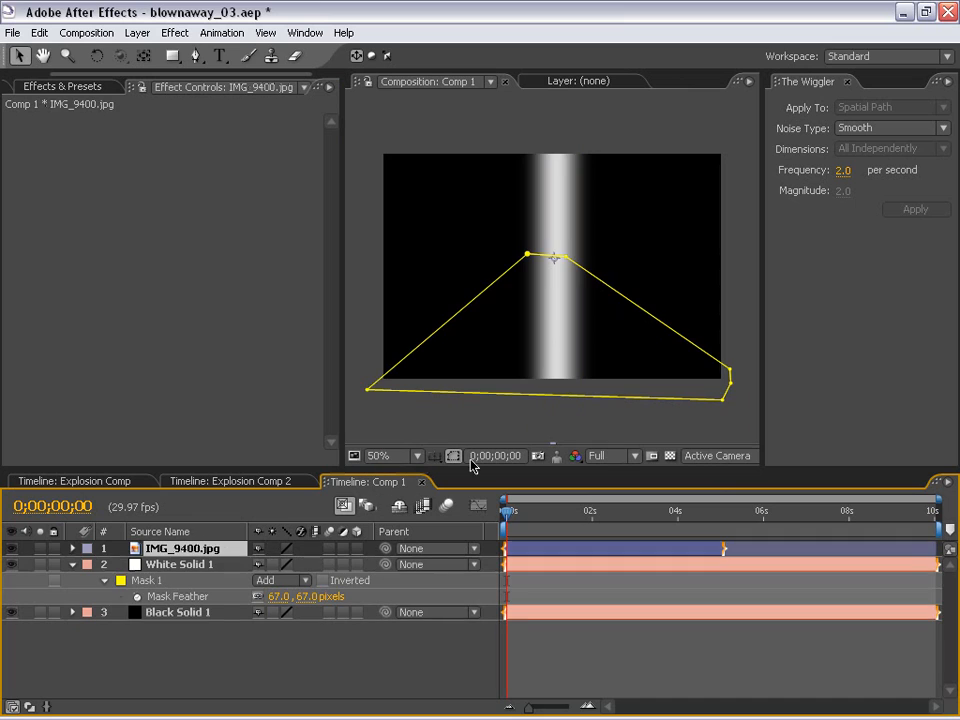
pyautogui.moveTo(195, 556); pyautogui.dragTo(184, 611)
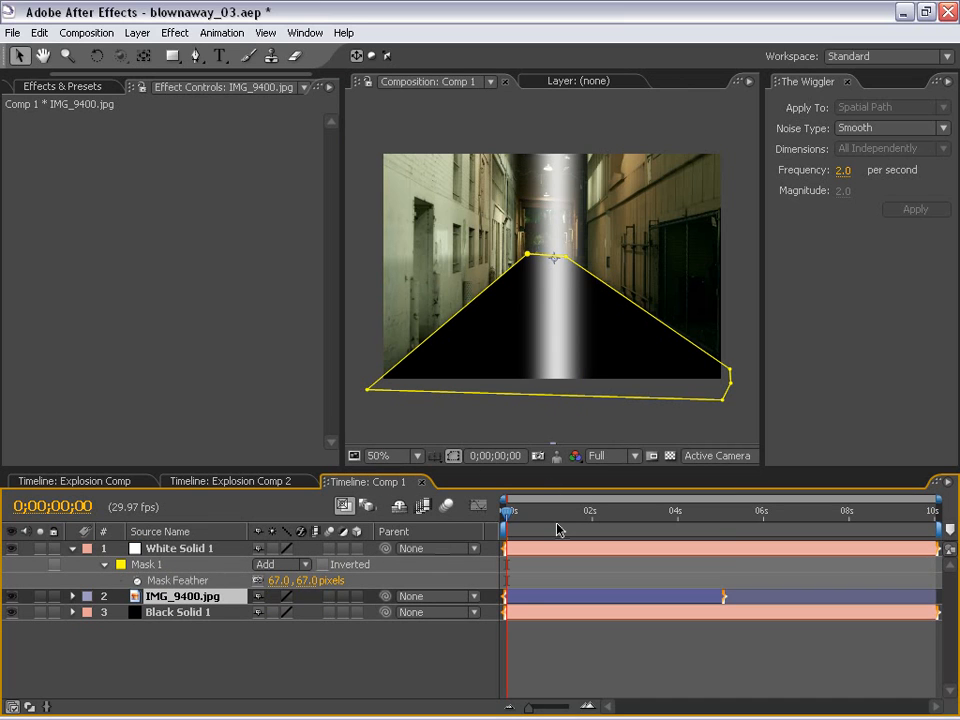
pyautogui.click(533, 668)
pyautogui.click(536, 426)
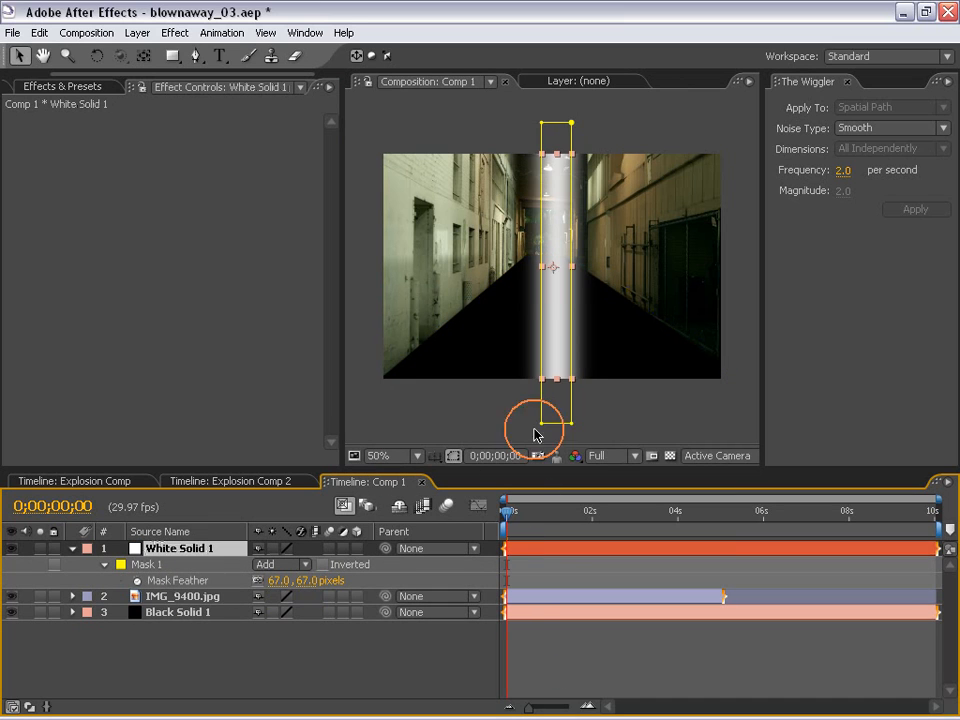
# Reposition the white strip at about 326, 242 and start Position and Scale keyframes at the first frame.
pyautogui.click(551, 300)
pyautogui.moveTo(551, 300)
pyautogui.mouseDown()
pyautogui.moveTo(527, 304)
pyautogui.moveTo(547, 305)
pyautogui.mouseUp()
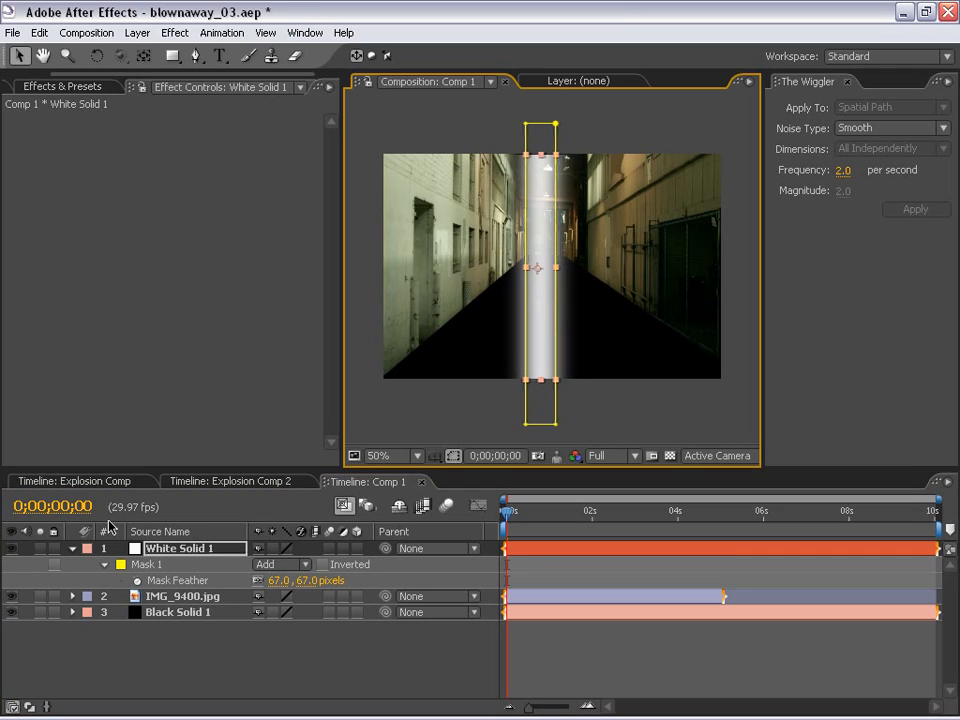
pyautogui.press('p')
pyautogui.hotkey('shift', 's')
pyautogui.click(121, 566)
pyautogui.click(122, 580)
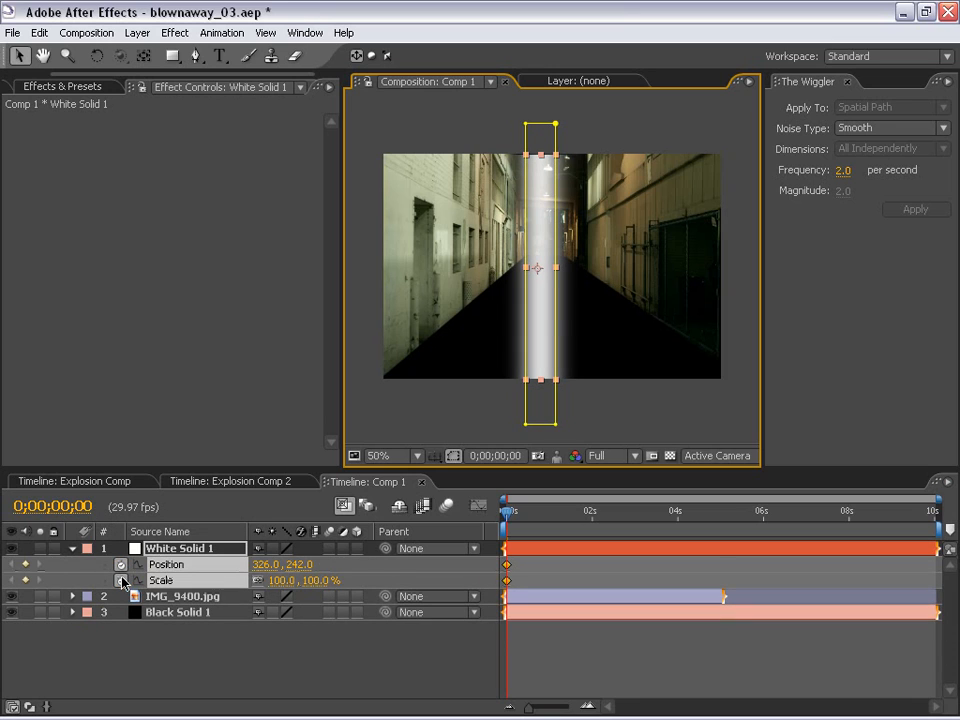
# Narrow the white strip to about 47.6% horizontal scale at the first frame, keeping its height at 100%.
pyautogui.click(557, 268)
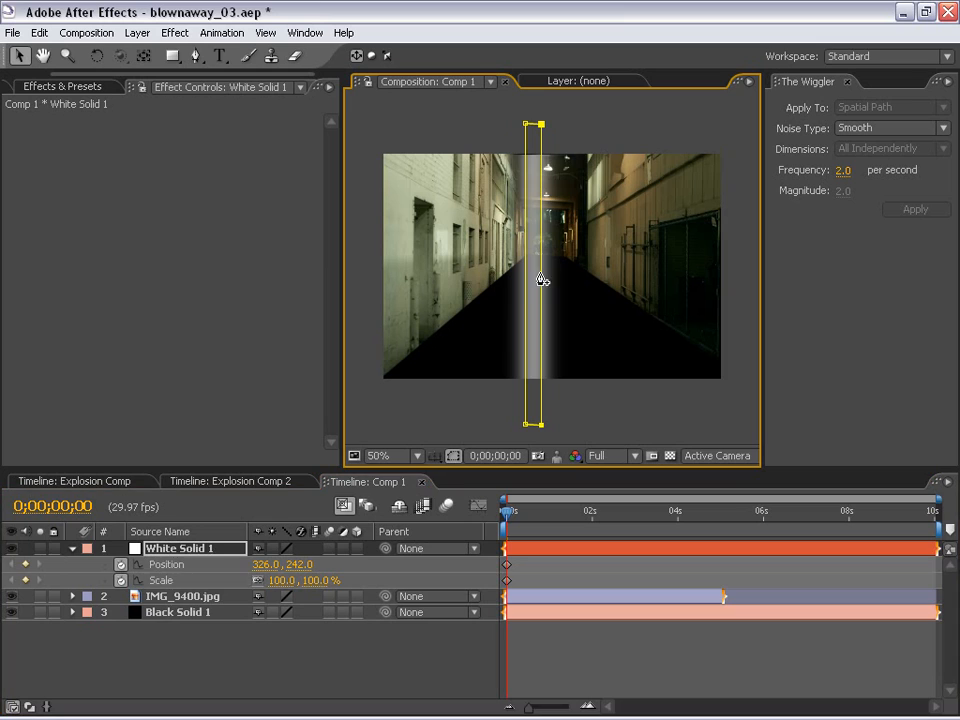
pyautogui.click(241, 613)
pyautogui.click(448, 463)
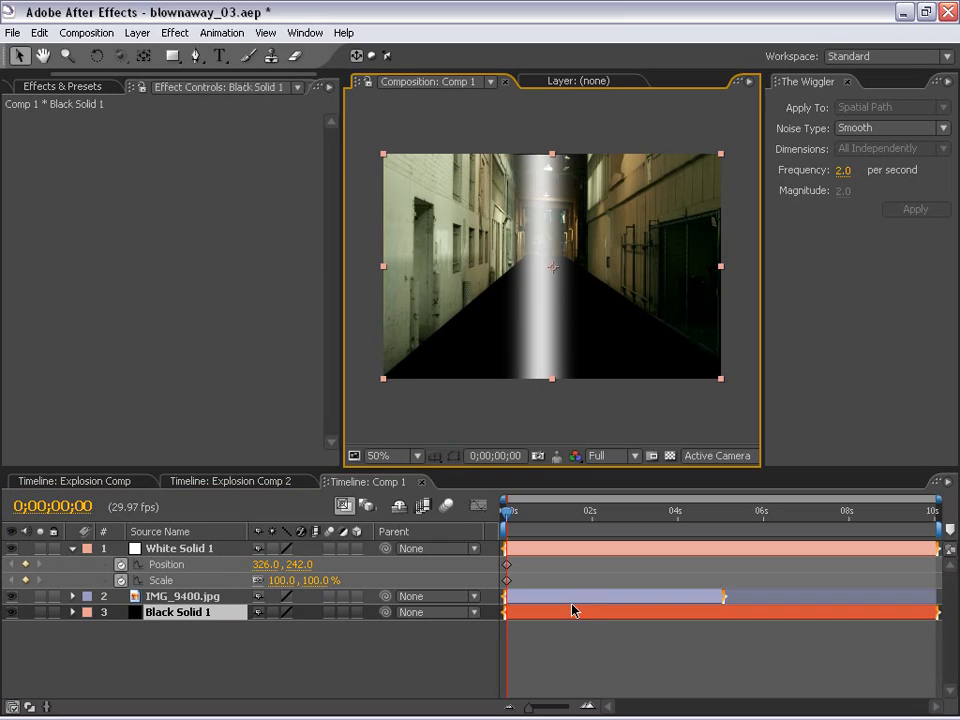
pyautogui.click(565, 558)
pyautogui.moveTo(557, 270); pyautogui.dragTo(545, 270)
# At 0;00;02;01, keyframe the strip beyond the alley's left edge at about -112, 242 and scale it to about 119%.
pyautogui.moveTo(510, 515); pyautogui.dragTo(596, 522)
pyautogui.moveTo(547, 272); pyautogui.dragTo(456, 279)
pyautogui.hotkey('ctrl', 'z')
pyautogui.moveTo(541, 318); pyautogui.dragTo(361, 316)
pyautogui.moveTo(428, 312); pyautogui.dragTo(512, 319)
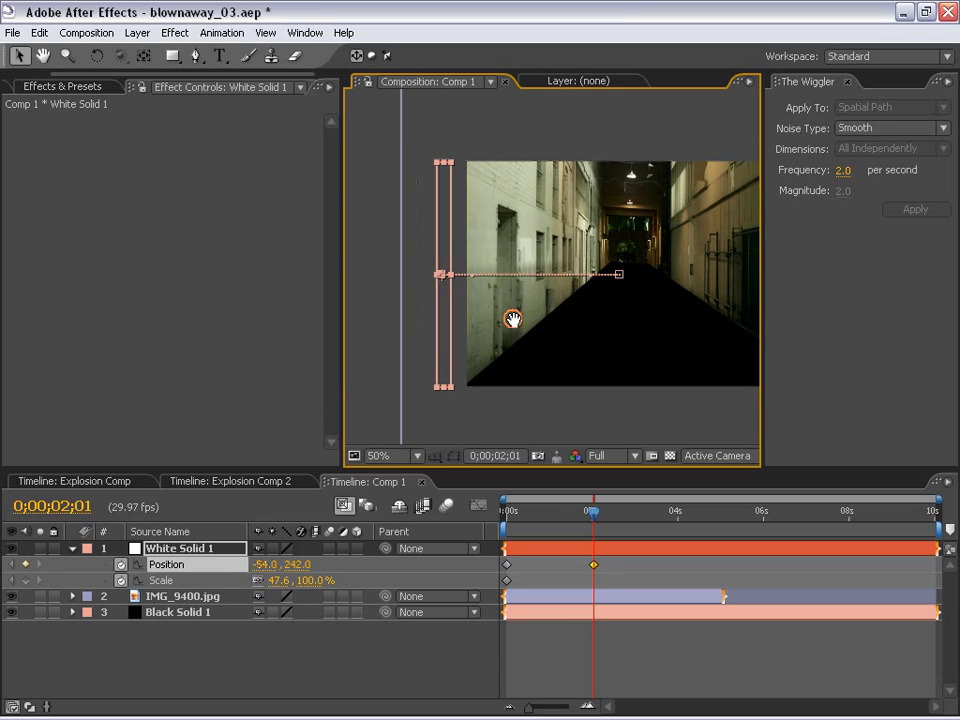
pyautogui.moveTo(460, 277); pyautogui.dragTo(438, 373)
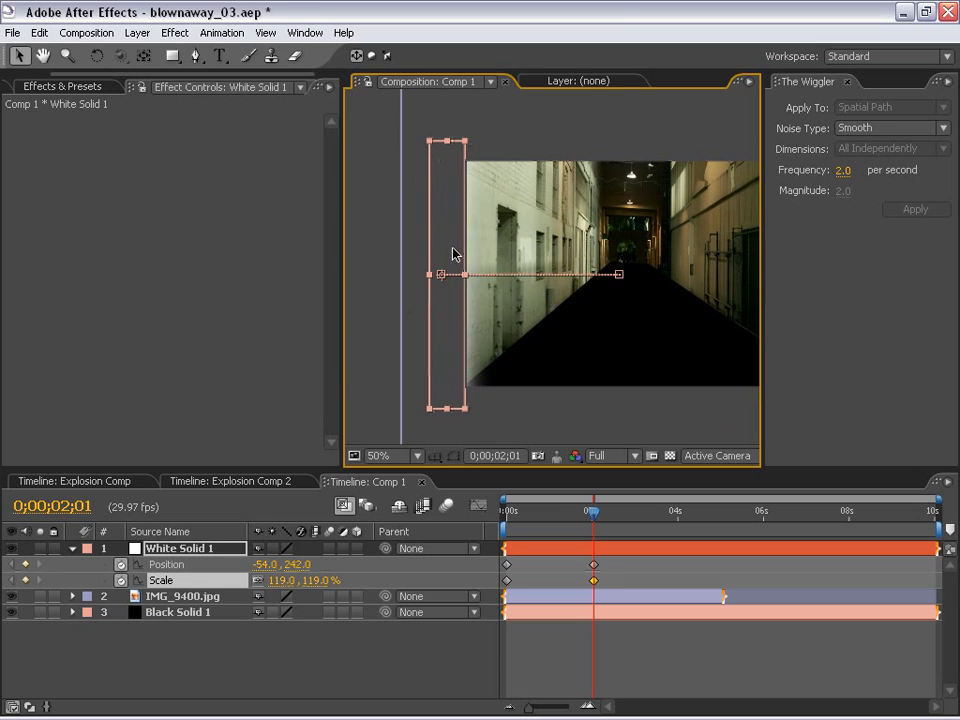
pyautogui.moveTo(446, 324); pyautogui.dragTo(417, 324)
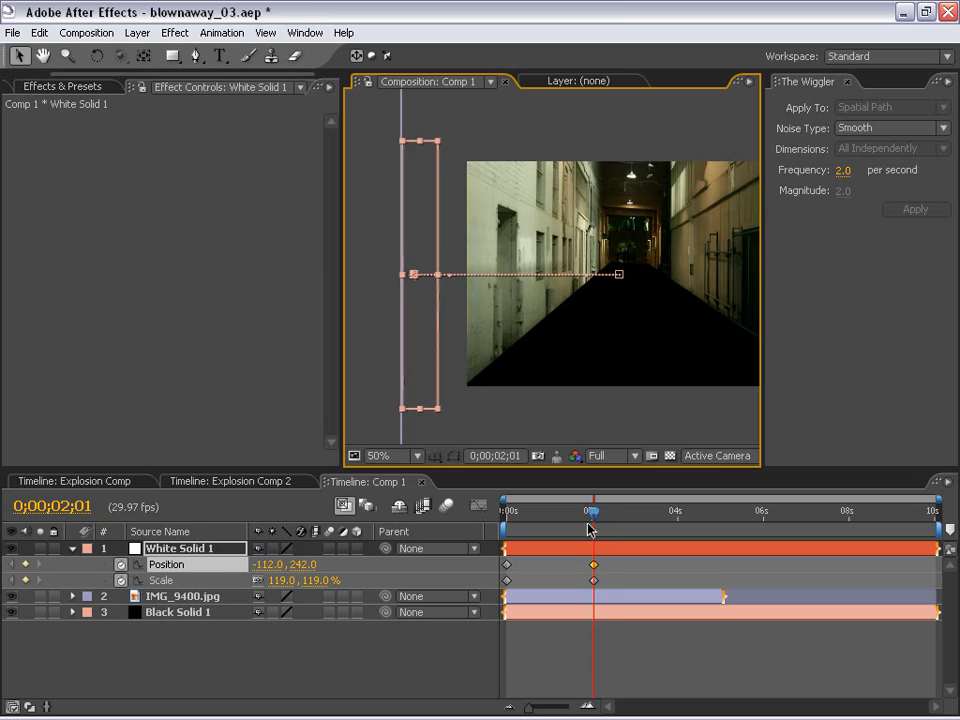
pyautogui.moveTo(588, 530); pyautogui.dragTo(505, 515)
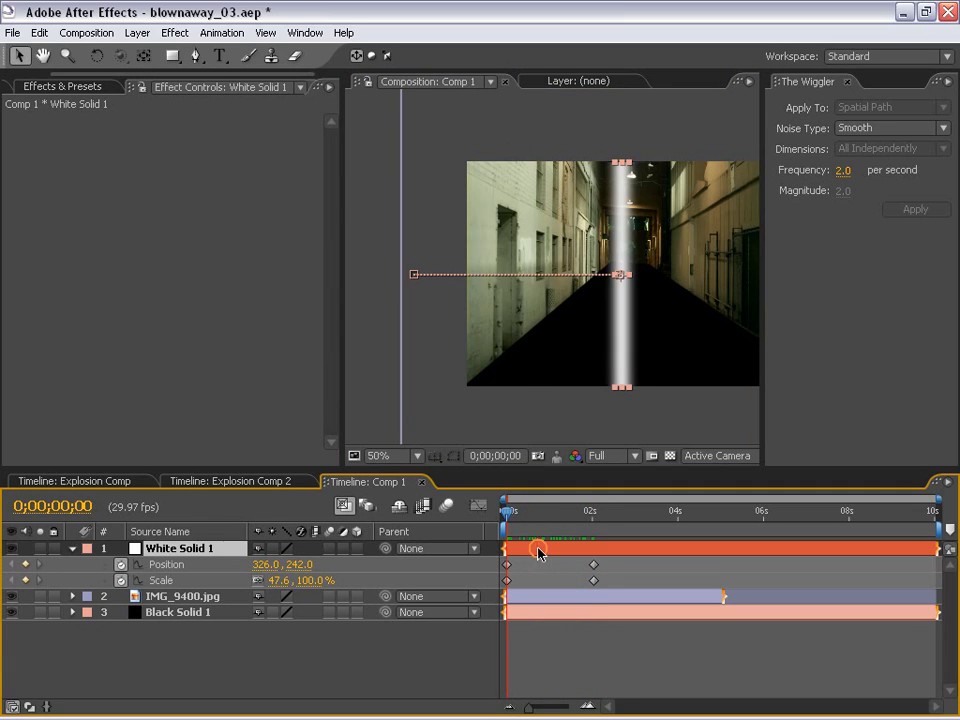
# Duplicate the animated White Solid 1 and keyframe the copy beyond the alley's right edge at about 776, 242 at 0;00;02;01.
pyautogui.hotkey('ctrl', 'd')
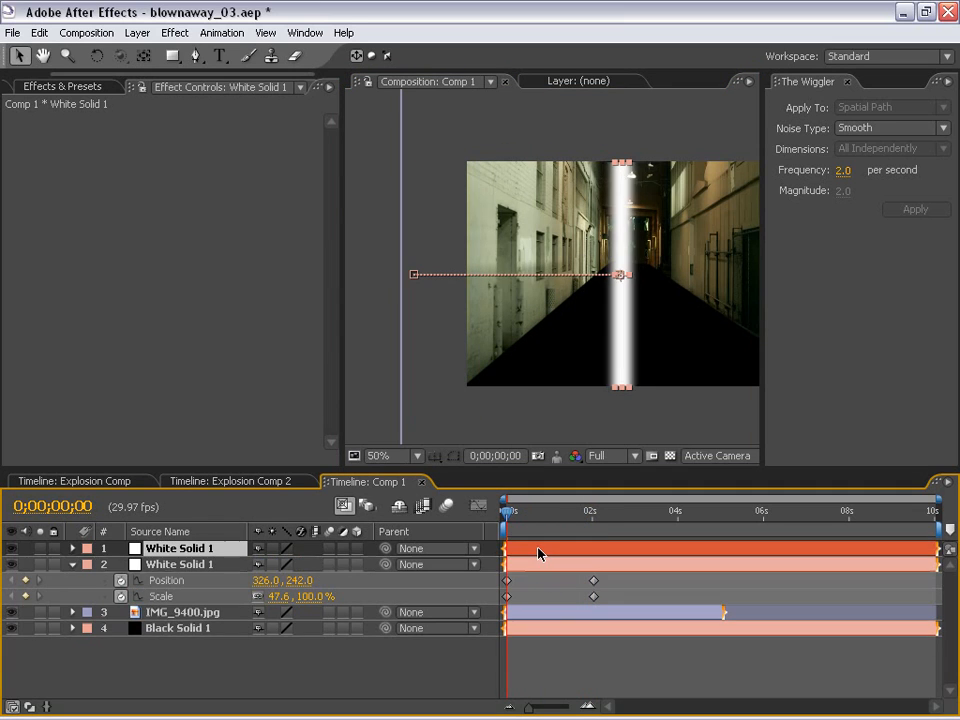
pyautogui.press('u')
pyautogui.click(594, 516)
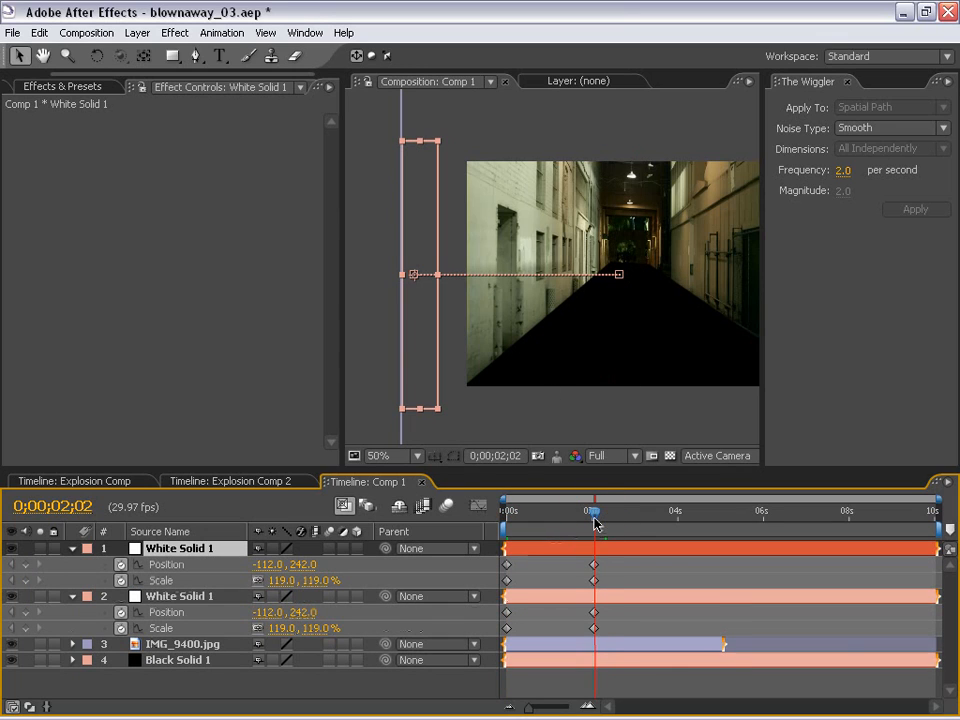
pyautogui.press(';')
pyautogui.click(586, 518)
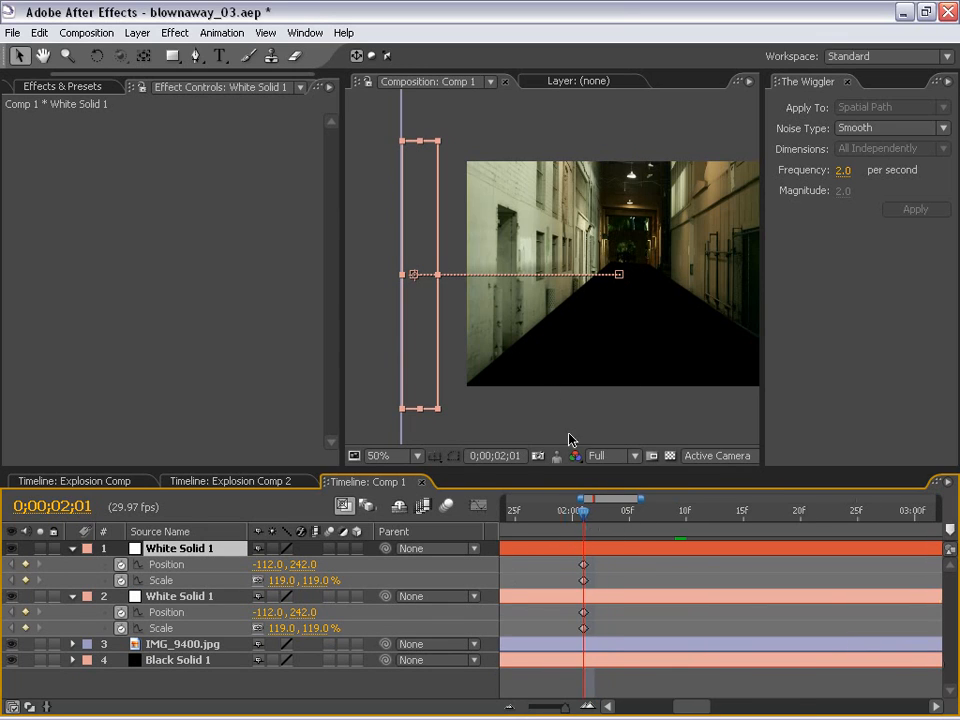
pyautogui.press(',')
pyautogui.moveTo(484, 318); pyautogui.dragTo(692, 317)
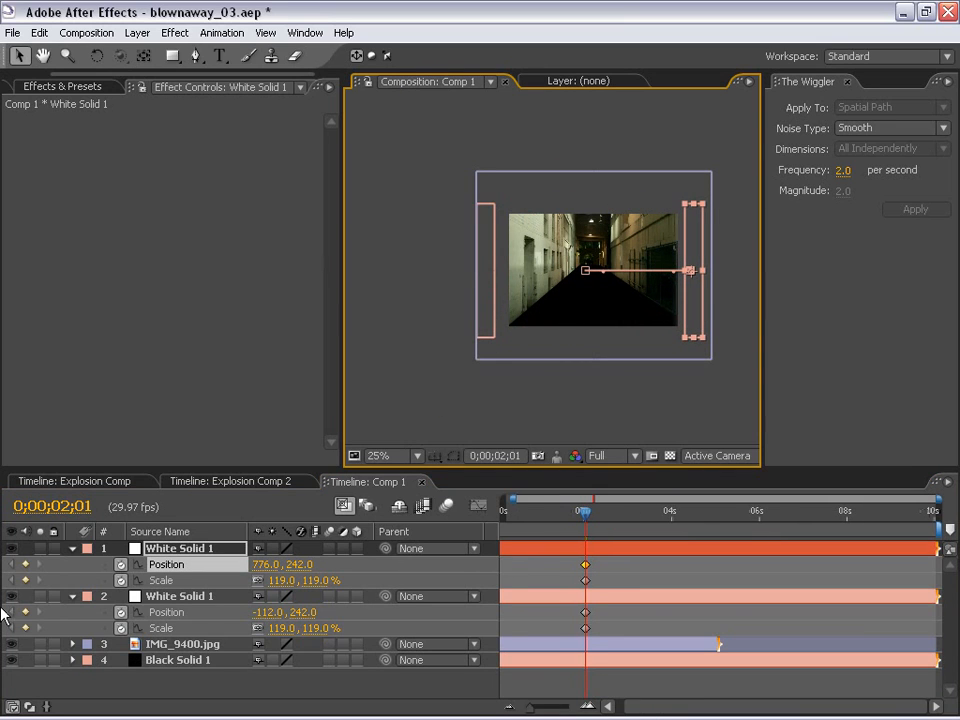
pyautogui.press(';')
# Set the copy's first-frame position to about 374, 242, show both strips and preview their outward motion.
pyautogui.moveTo(671, 510); pyautogui.dragTo(505, 512)
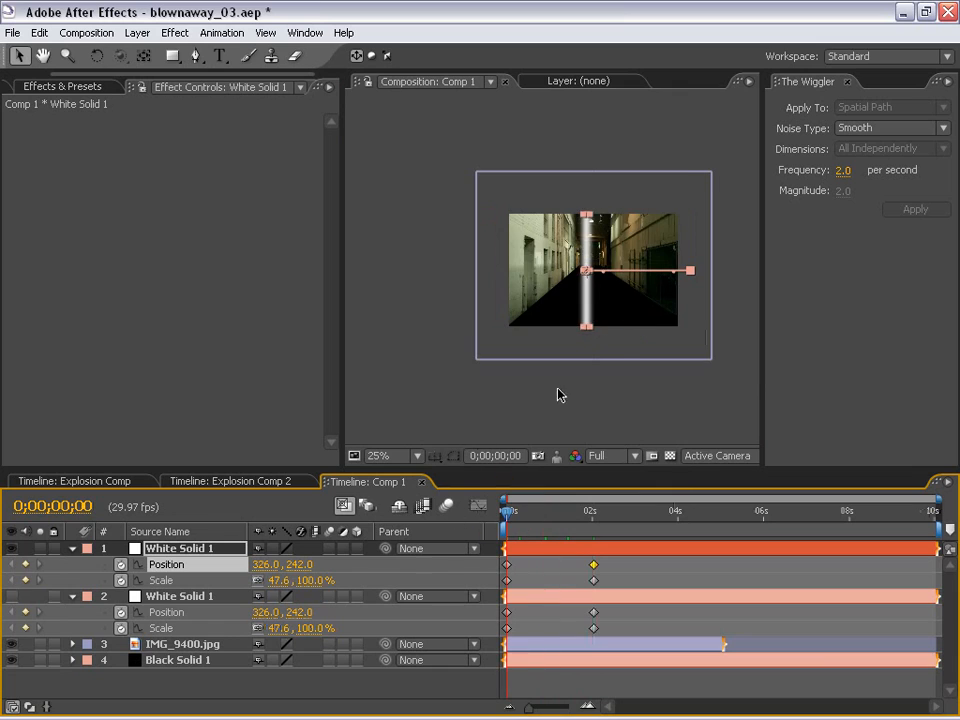
pyautogui.press('.')
pyautogui.moveTo(622, 314); pyautogui.dragTo(647, 315)
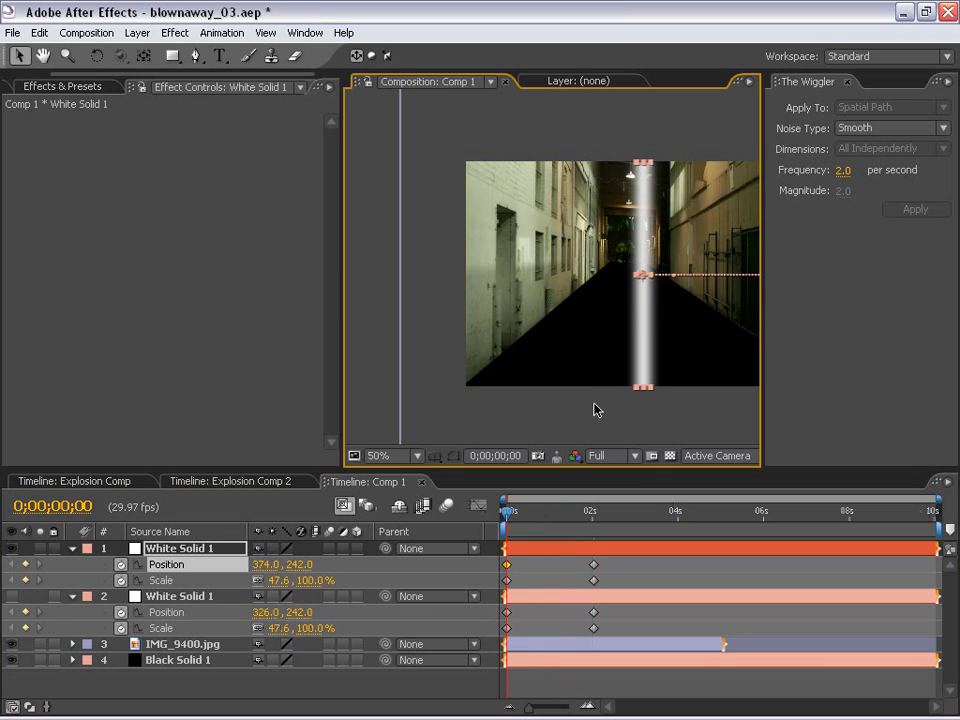
pyautogui.click(11, 548)
pyautogui.click(11, 596)
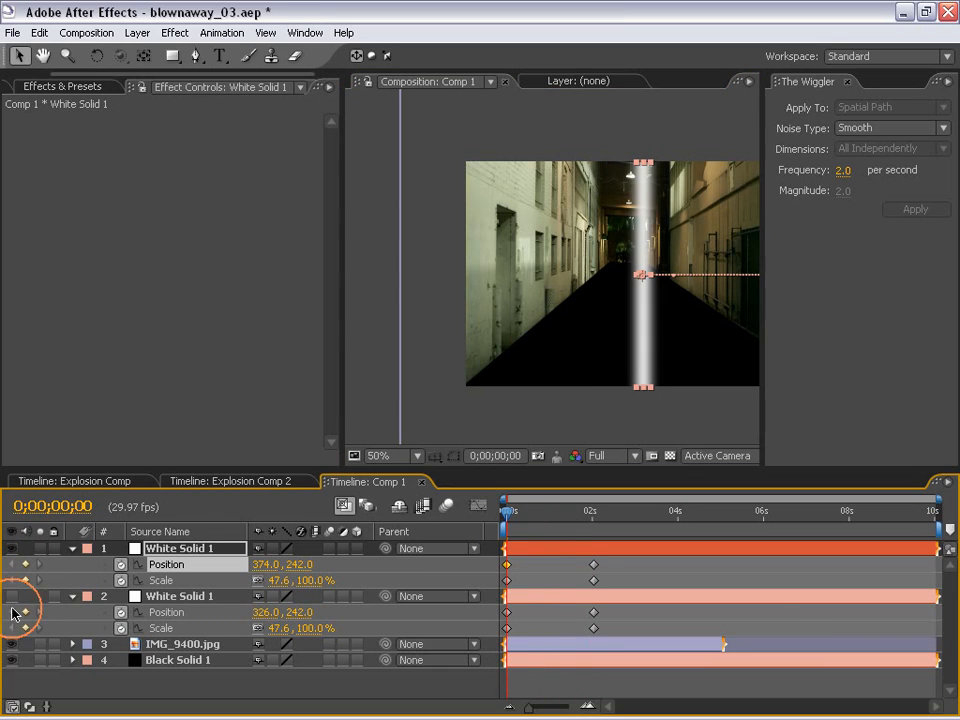
pyautogui.moveTo(556, 514); pyautogui.dragTo(463, 524)
pyautogui.press('space')
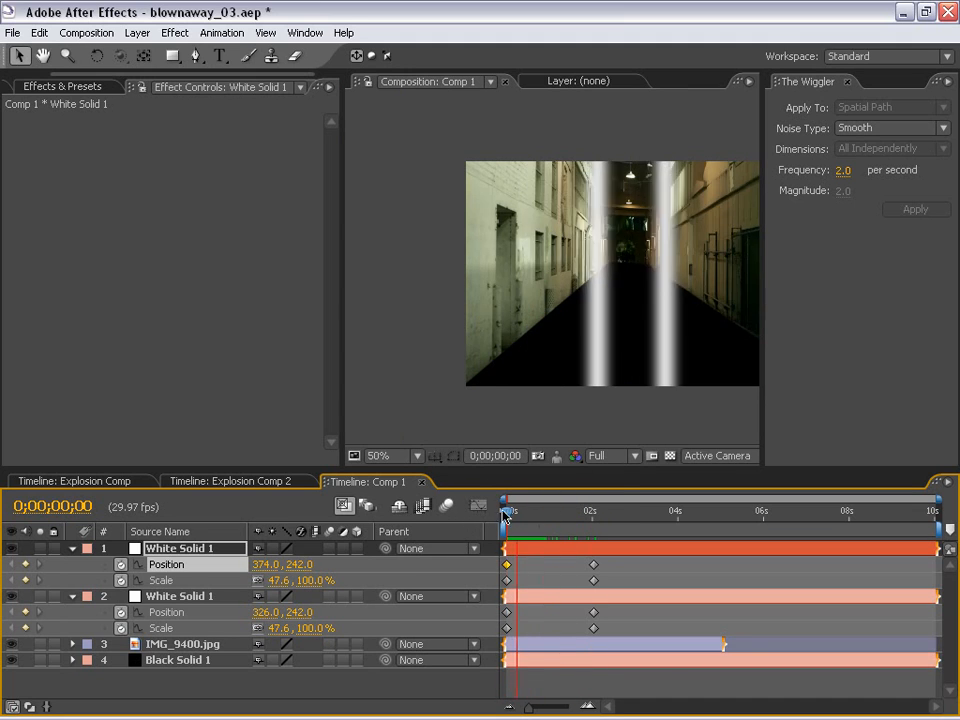
# Move the end Position and Scale keyframes of both white strips earlier to about 0;00;00;28.
pyautogui.moveTo(520, 514); pyautogui.dragTo(546, 516)
pyautogui.moveTo(614, 558); pyautogui.dragTo(550, 633)
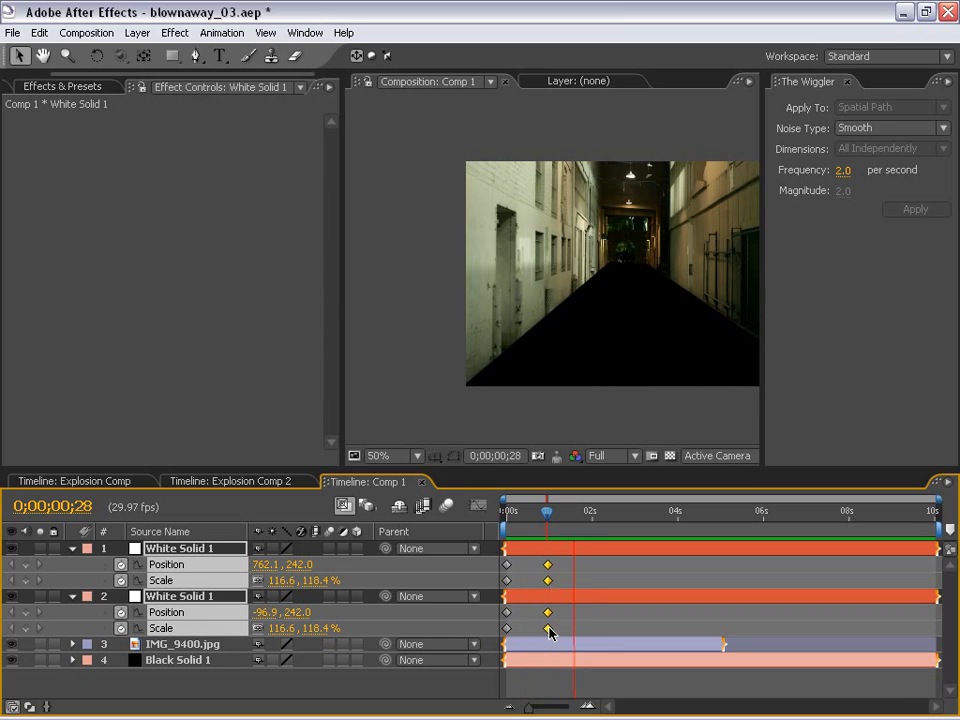
pyautogui.click(617, 626)
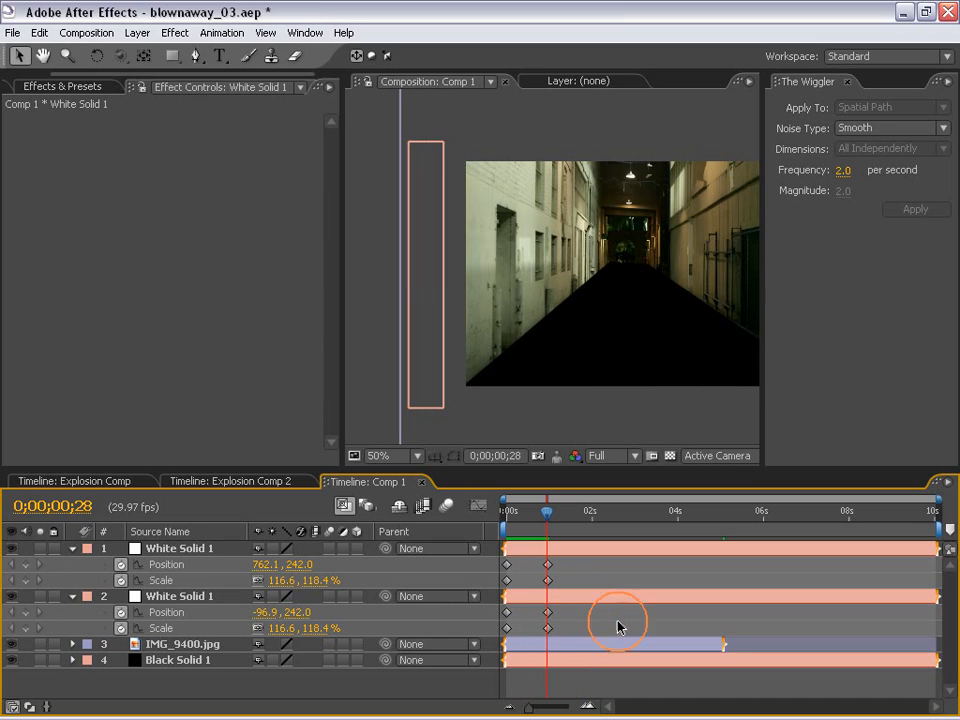
pyautogui.click(549, 515)
pyautogui.moveTo(549, 515)
pyautogui.mouseDown()
pyautogui.moveTo(508, 513)
pyautogui.moveTo(545, 521)
pyautogui.mouseUp()
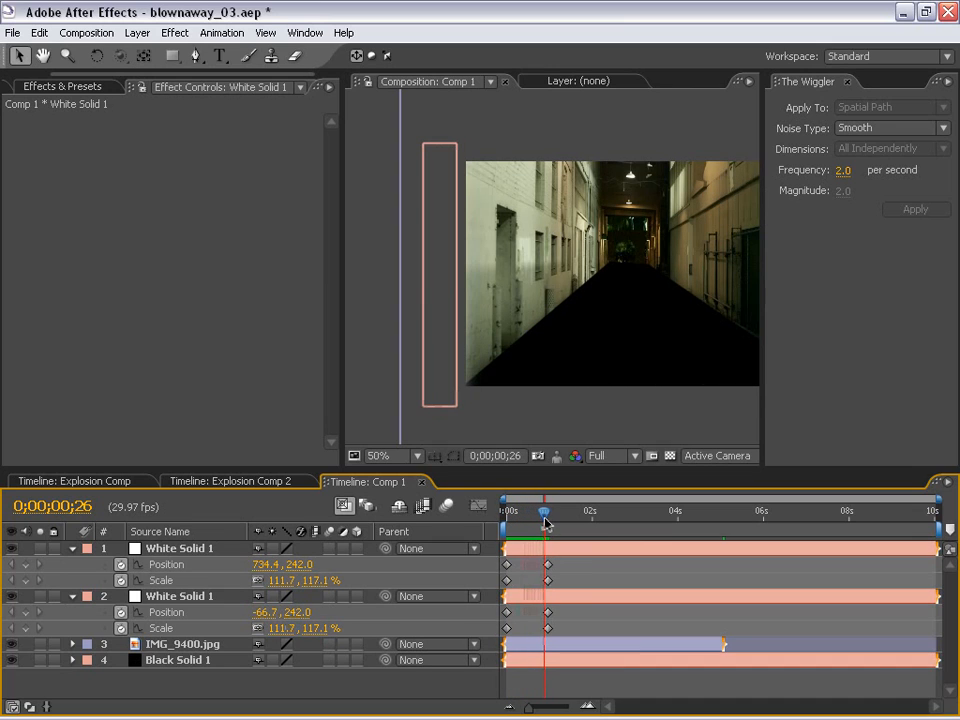
# Apply Easy Ease to the first Position and Scale keyframes of both white strips and preview the animation.
pyautogui.moveTo(520, 580); pyautogui.dragTo(500, 634)
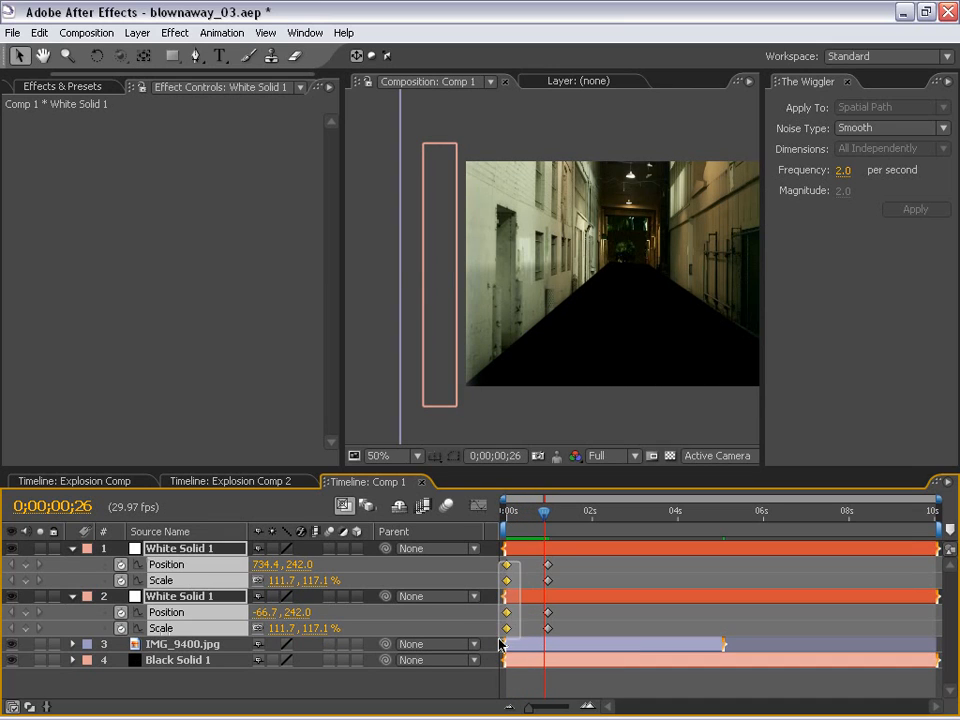
pyautogui.press('F9')
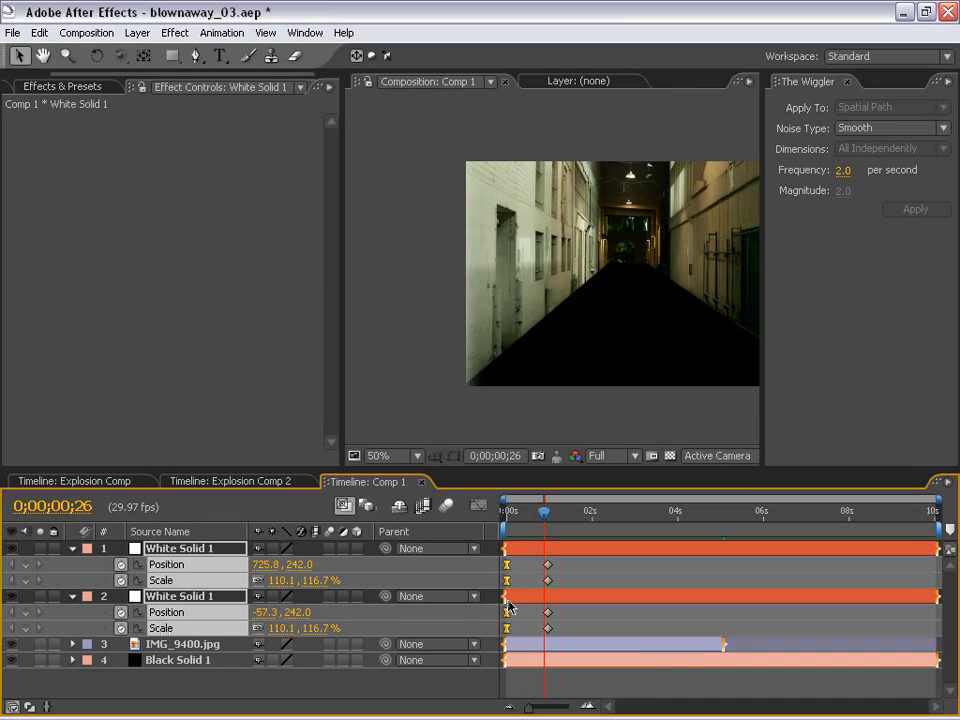
pyautogui.press('KP_0')
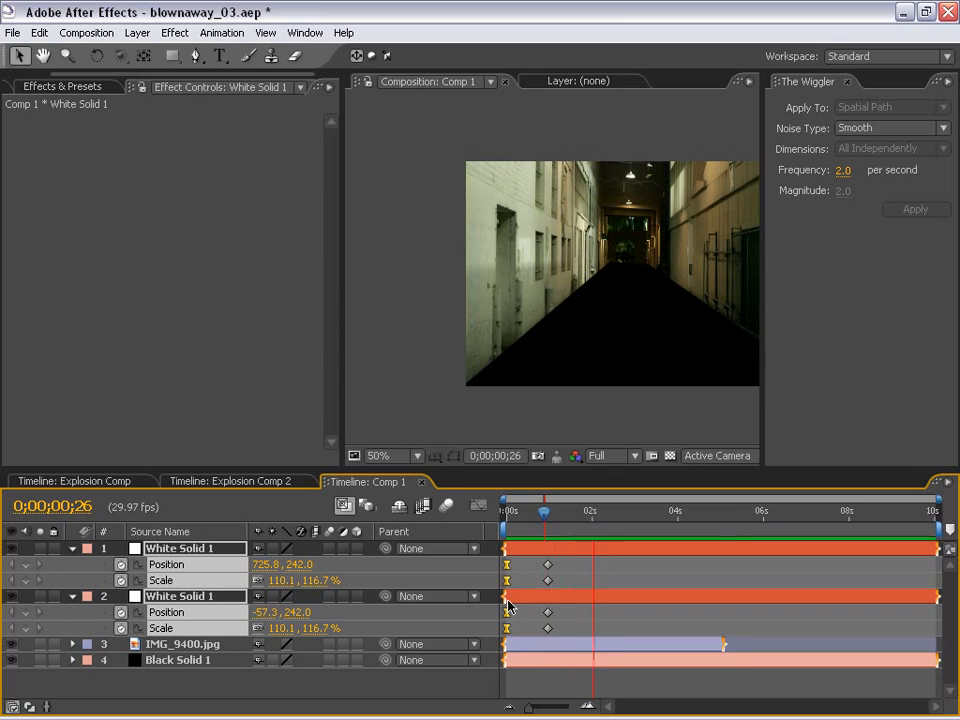
# Shorten the sweep by moving both strips' end keyframes to a little over half a second, and preview it.
pyautogui.moveTo(585, 560); pyautogui.dragTo(534, 574)
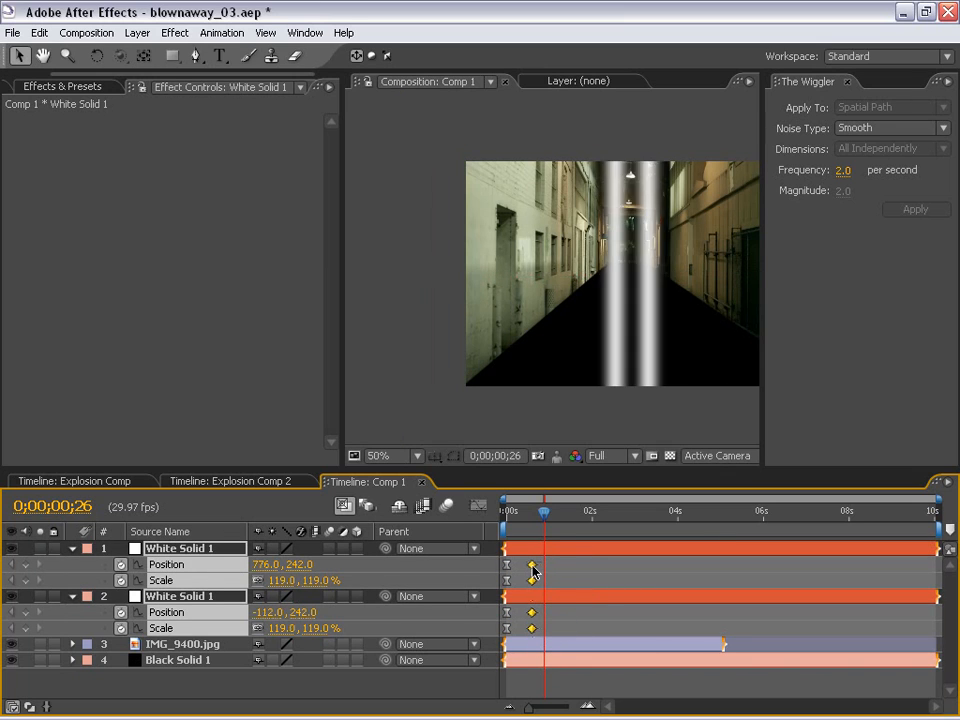
pyautogui.press('KP_0')
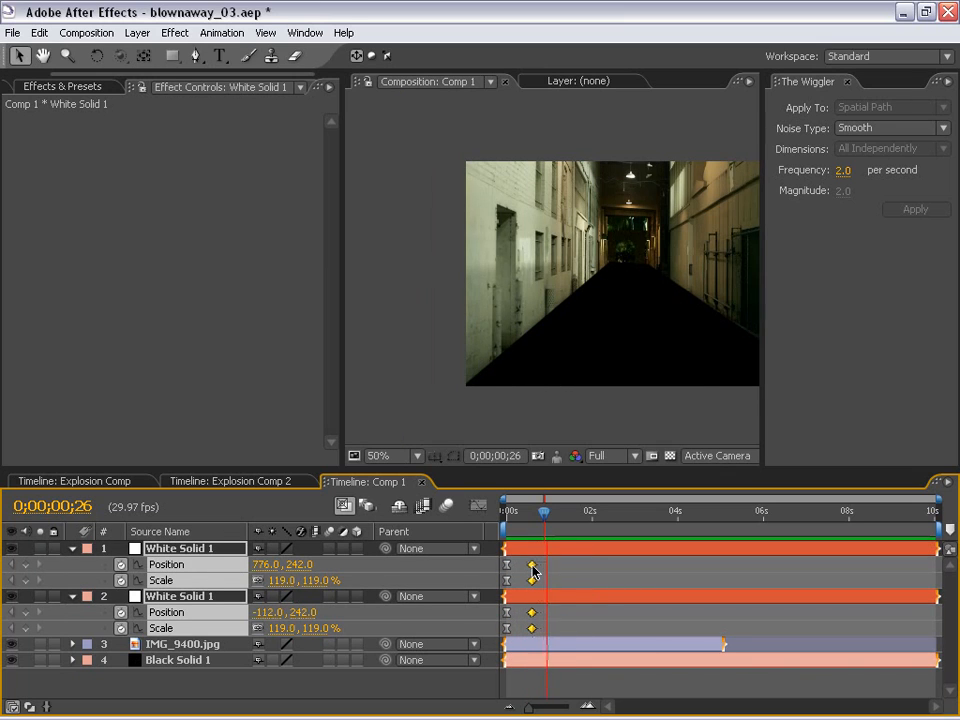
pyautogui.press('KP_0')
# Hide the IMG_9400.jpg reference layer and check the white strips over black from the first frame.
pyautogui.moveTo(544, 511); pyautogui.dragTo(507, 511)
pyautogui.click(156, 662)
pyautogui.click(165, 646)
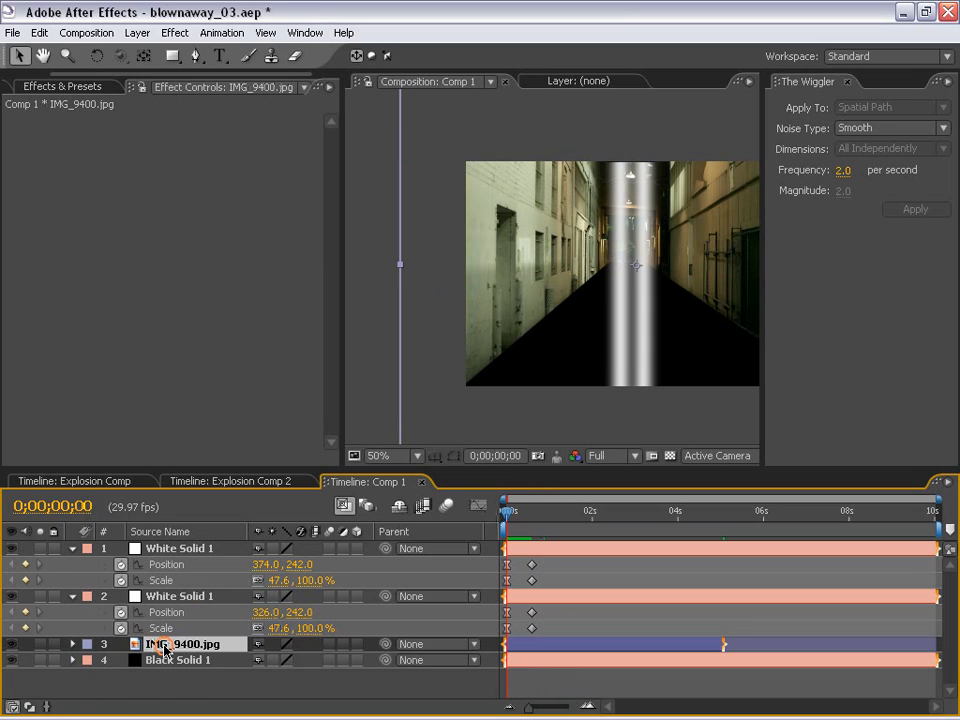
pyautogui.click(16, 650)
pyautogui.press('h')
pyautogui.moveTo(658, 294); pyautogui.dragTo(598, 294)
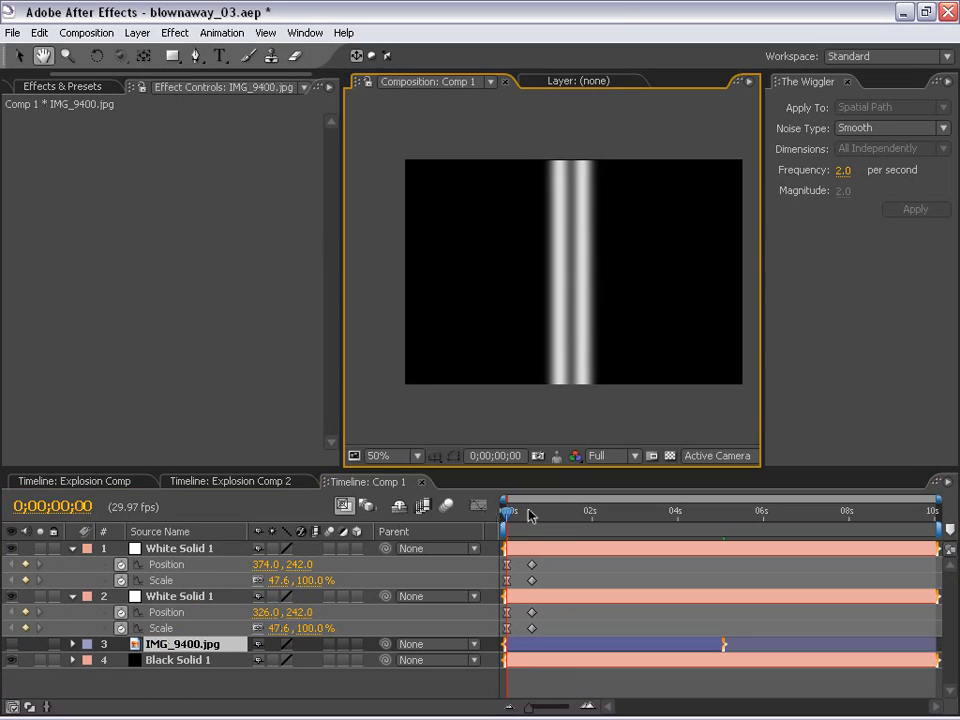
pyautogui.click(503, 517)
pyautogui.moveTo(503, 517)
pyautogui.mouseDown()
pyautogui.moveTo(527, 517)
pyautogui.moveTo(507, 517)
pyautogui.mouseUp()
# Start Opacity keyframes at 100% on both White Solid 1 layers at the first frame.
pyautogui.click(523, 548)
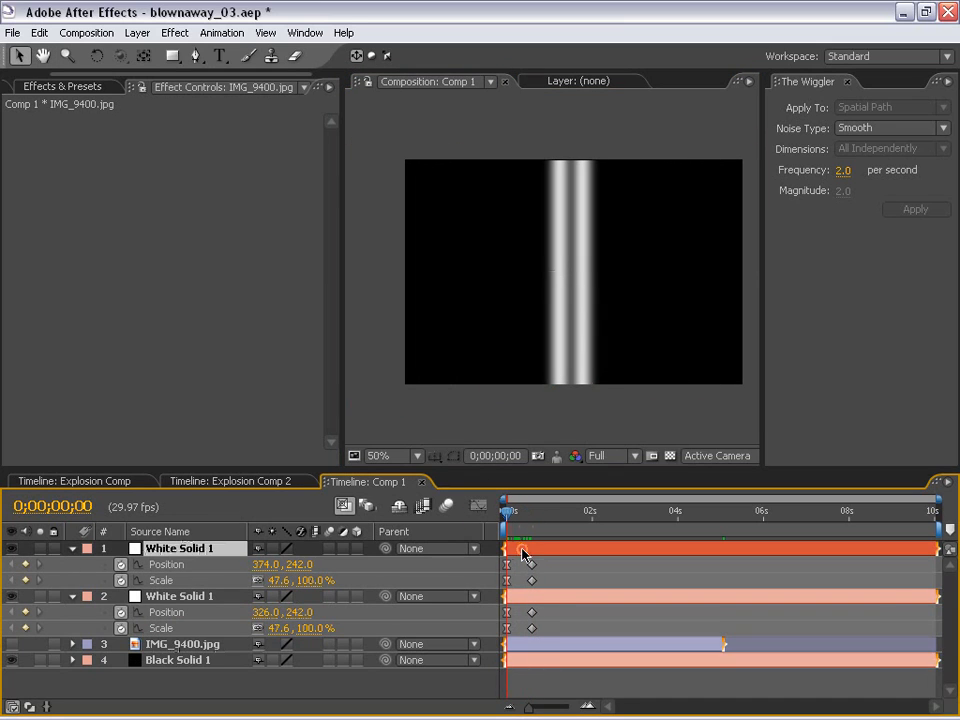
pyautogui.press('v')
pyautogui.keyDown('shift'); pyautogui.click(524, 597); pyautogui.keyUp('shift')
pyautogui.press('t')
pyautogui.click(121, 564)
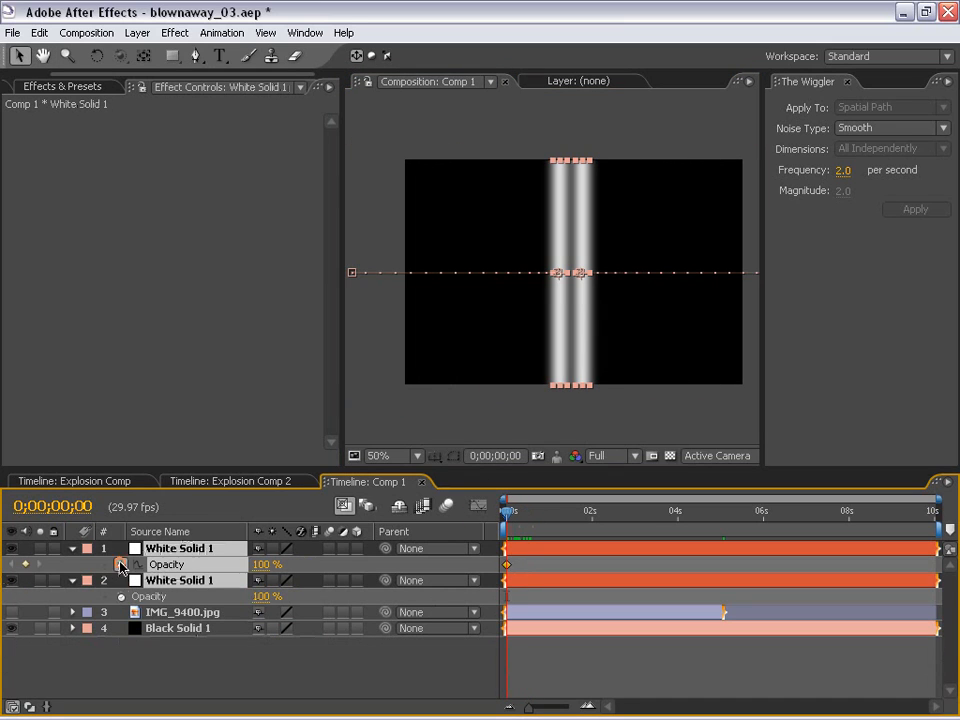
pyautogui.click(121, 596)
pyautogui.click(121, 564)
pyautogui.click(121, 596)
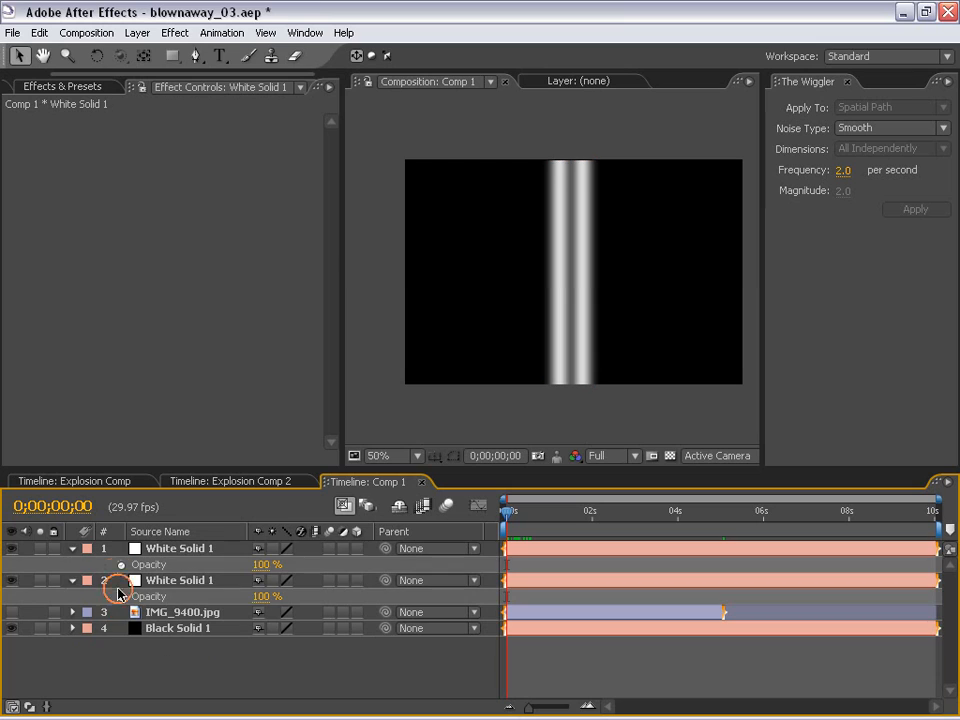
pyautogui.click(121, 564)
pyautogui.click(121, 596)
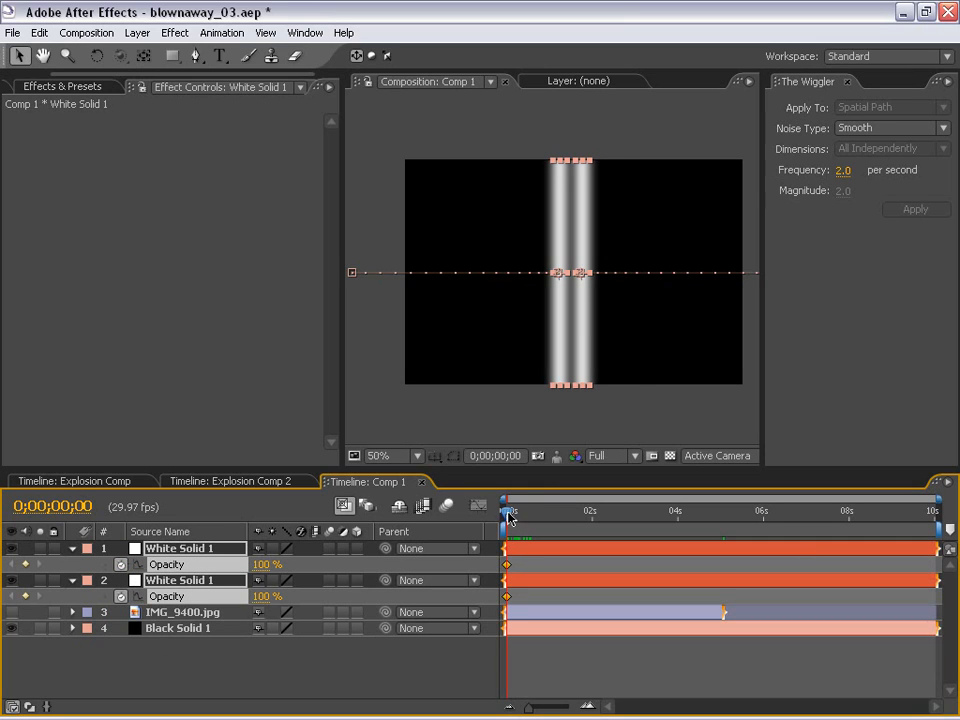
# Fade in both strips from 0% opacity at the first frame to 100% at 0;00;00;05, check the motion and save the project.
pyautogui.moveTo(508, 516); pyautogui.dragTo(514, 517)
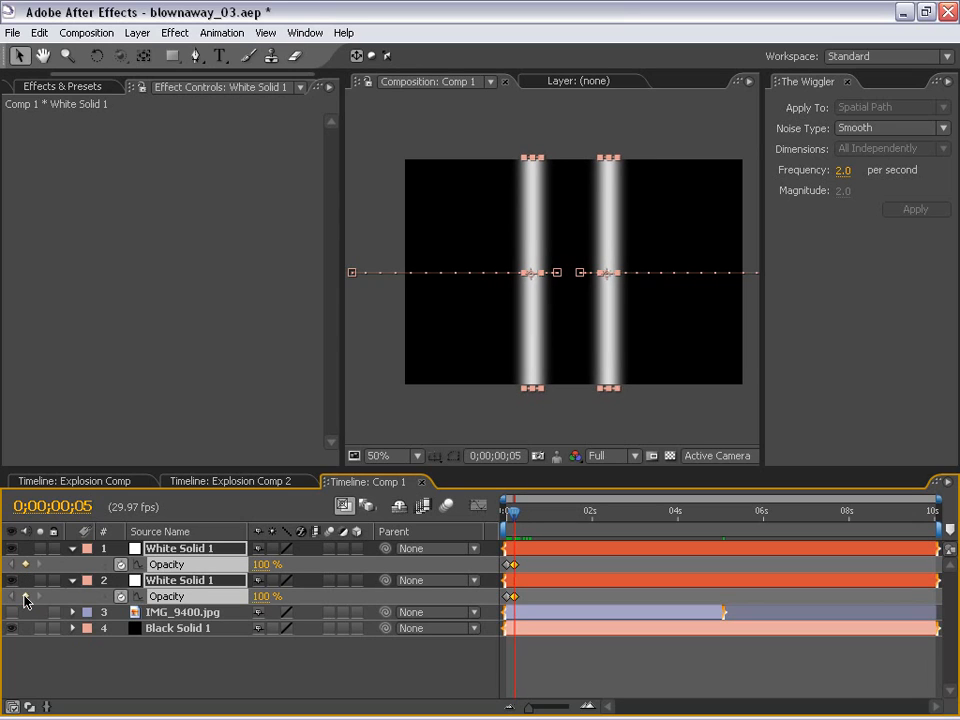
pyautogui.click(503, 514)
pyautogui.click(260, 565)
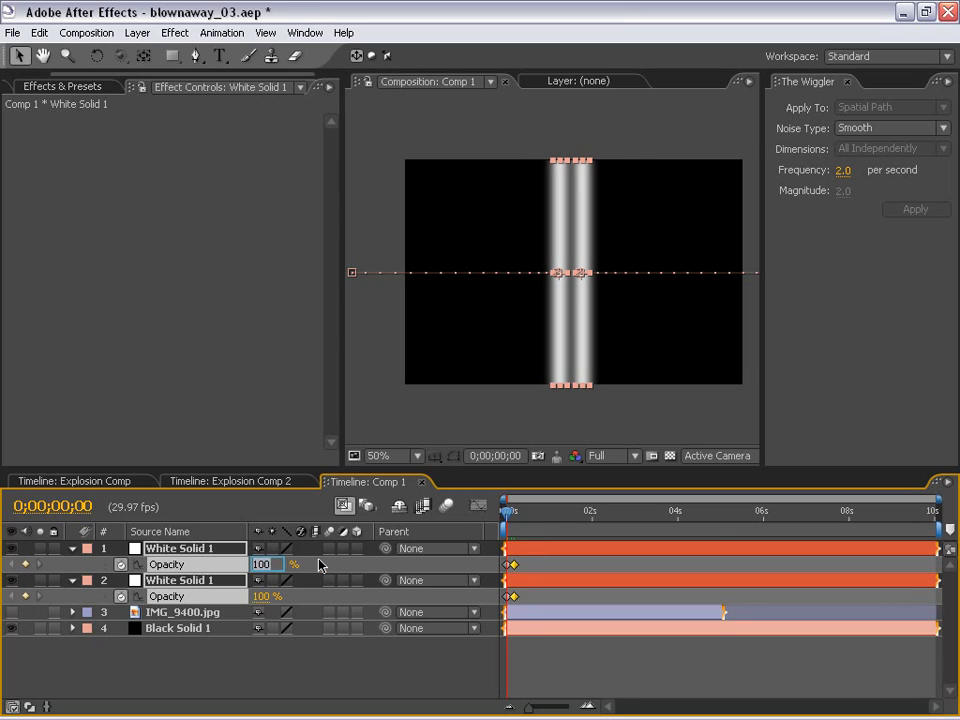
pyautogui.write('0')
pyautogui.press('Return')
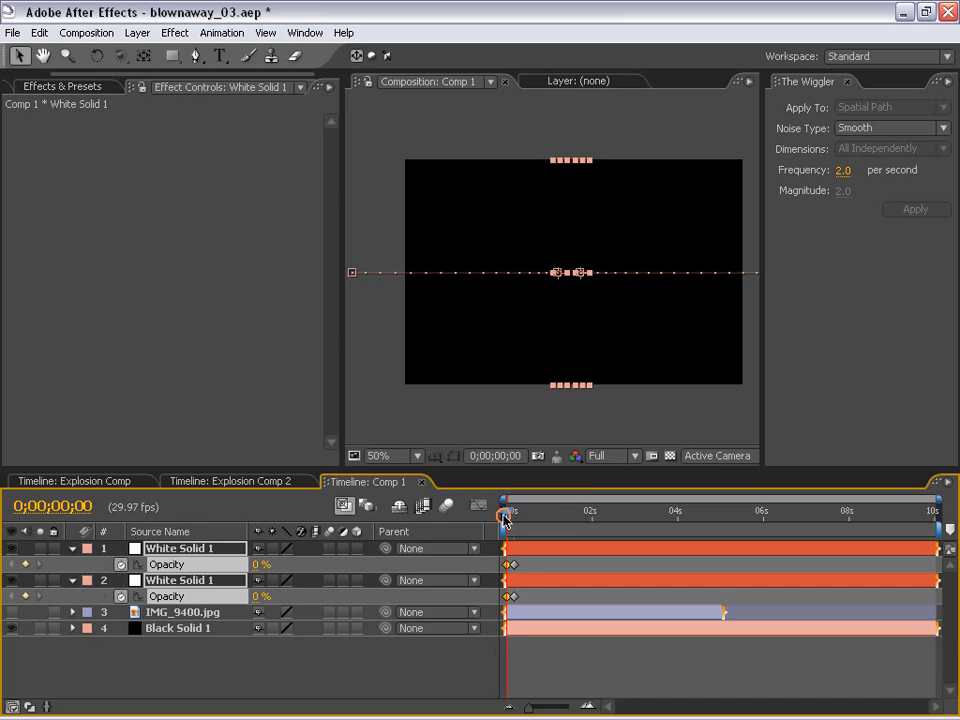
pyautogui.moveTo(505, 518); pyautogui.dragTo(533, 535)
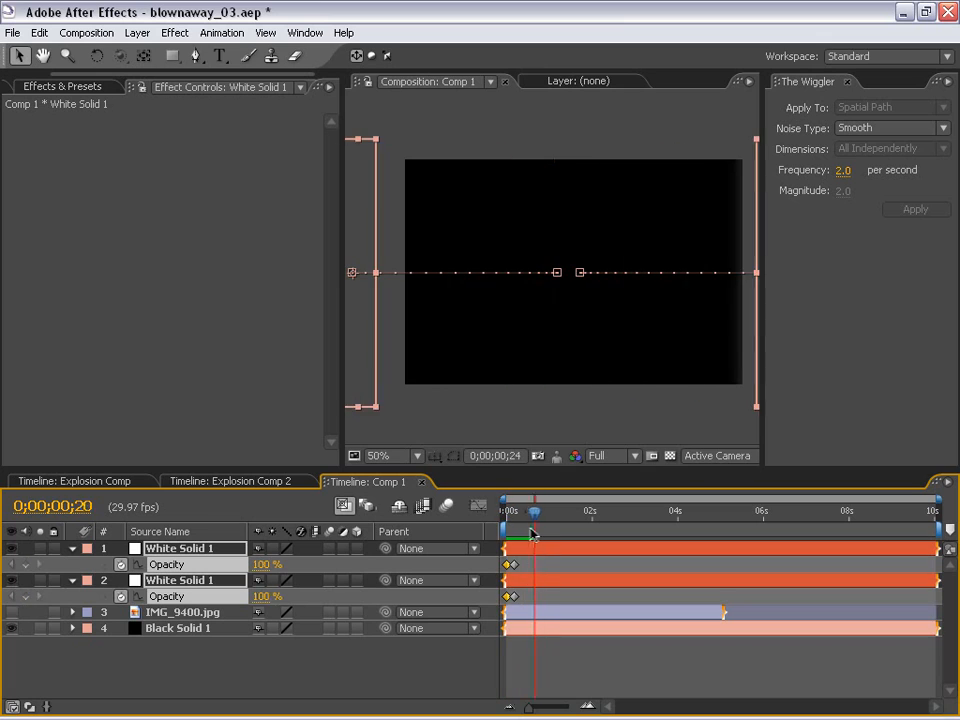
pyautogui.press('Home')
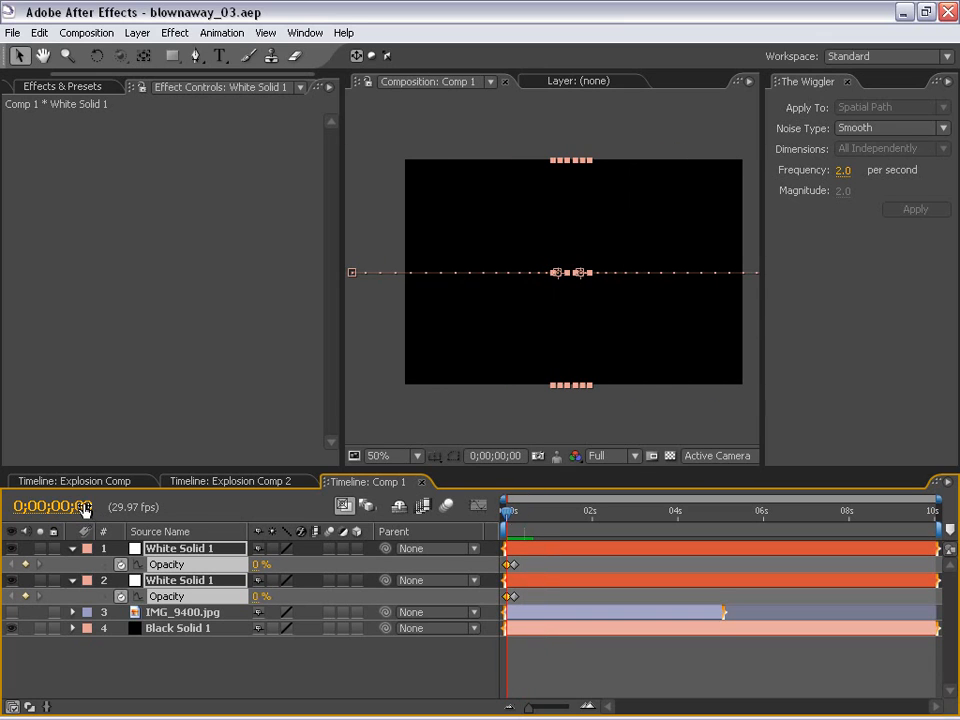
# Rename the Comp 1 composition as Displacement in its composition settings.
pyautogui.click(86, 32)
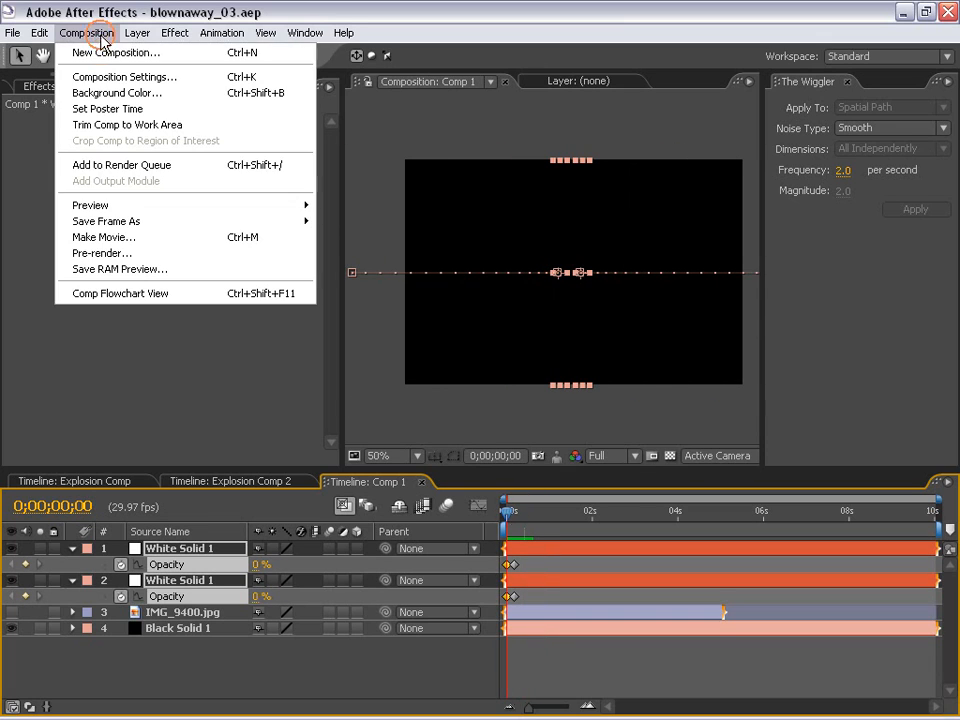
pyautogui.click(80, 76)
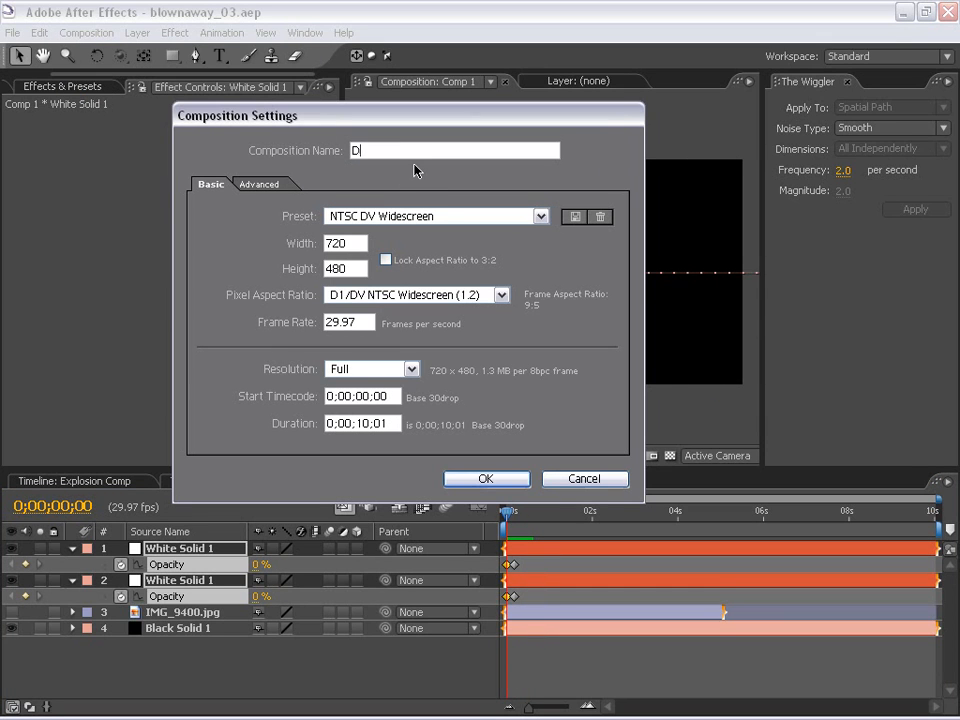
pyautogui.write('Displacement')
pyautogui.press('Return')
# Add the Displacement composition to Explosion Comp directly above both IMG_9400.jpg layers, starting just after 0:00:02:12, and check its motion.
pyautogui.click(10, 86)
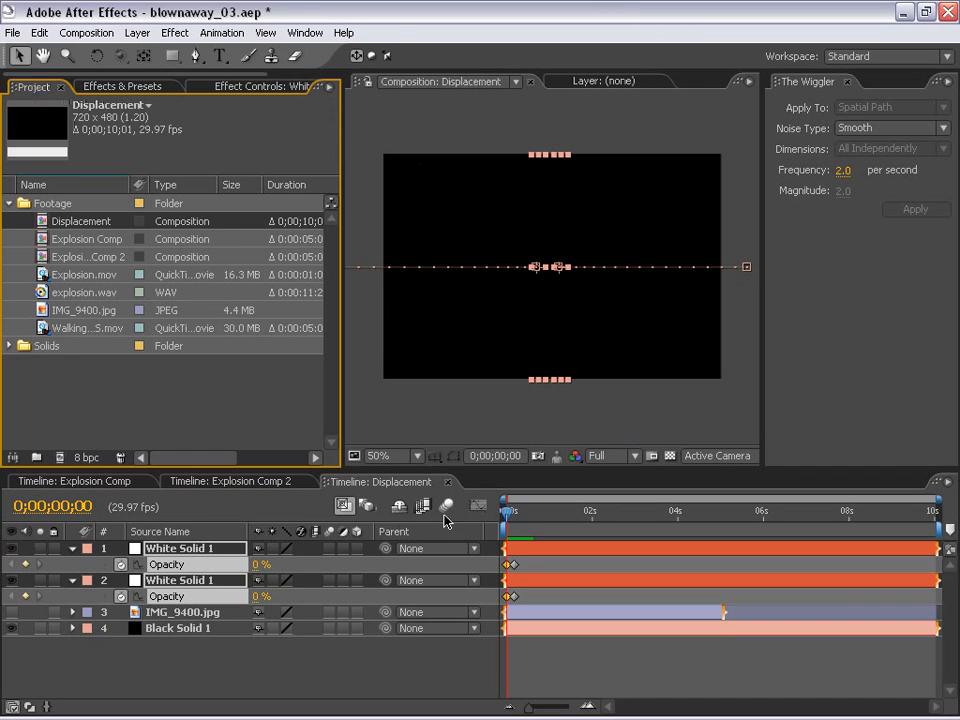
pyautogui.click(63, 486)
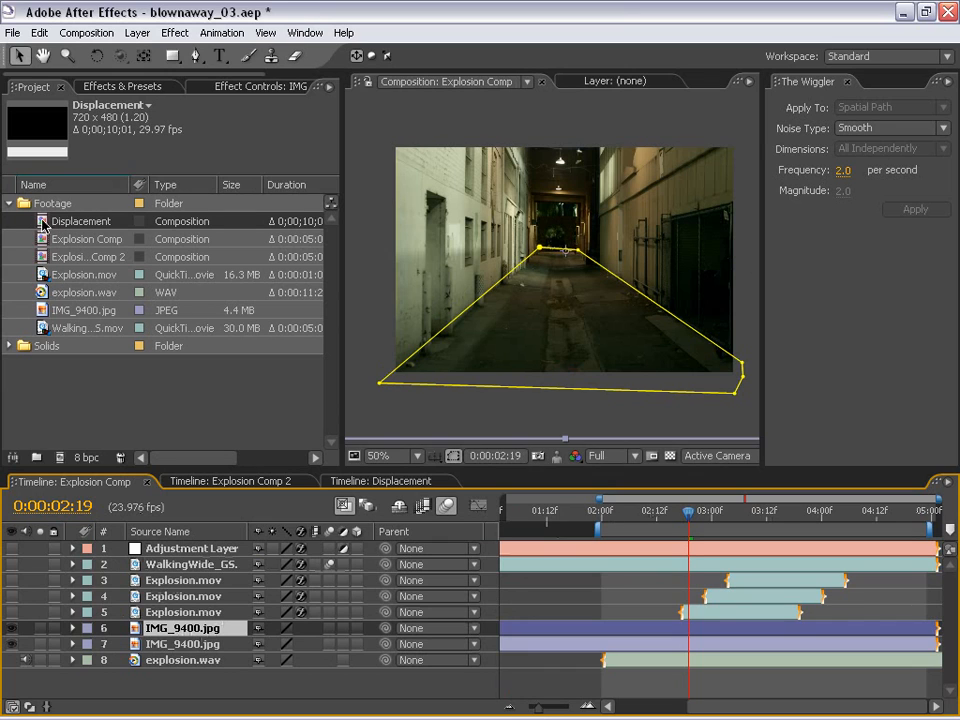
pyautogui.moveTo(44, 224); pyautogui.dragTo(697, 634)
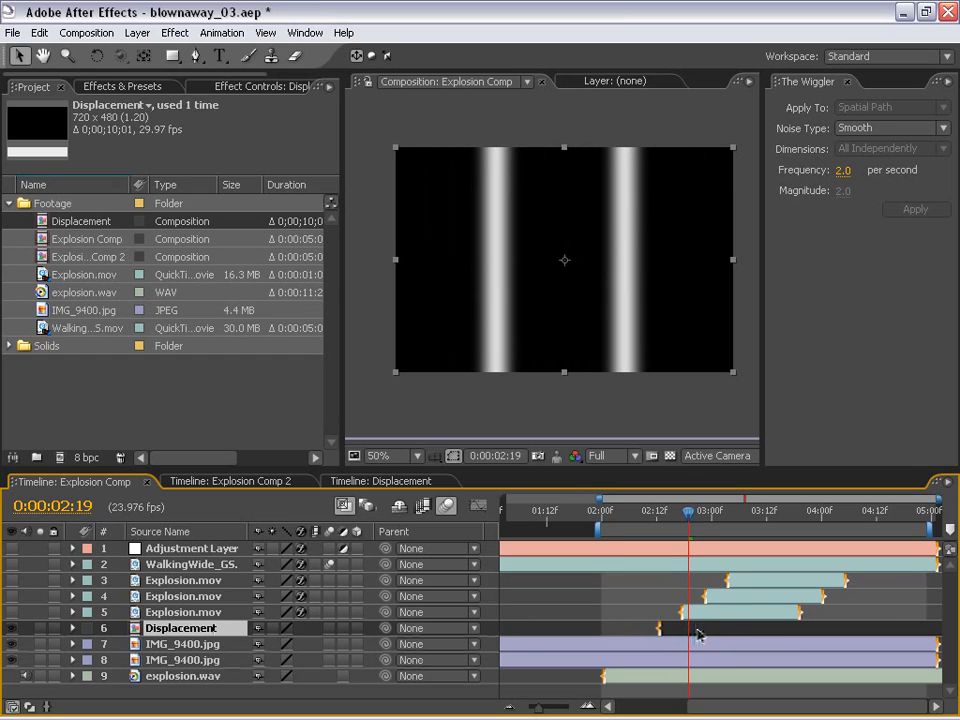
pyautogui.moveTo(669, 521); pyautogui.dragTo(690, 530)
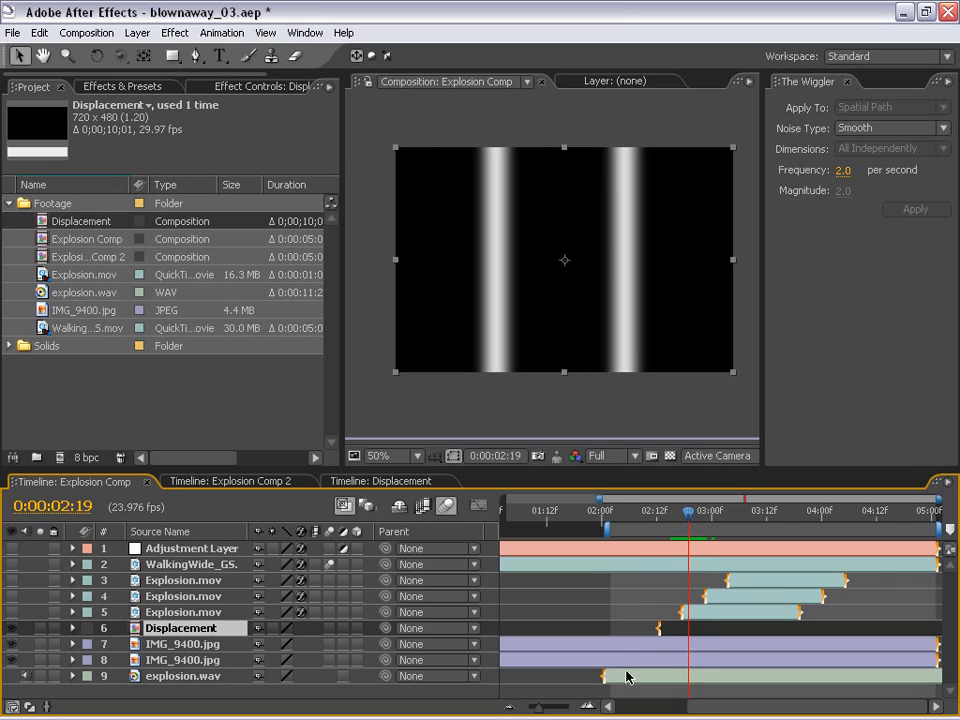
# Solo the masked IMG_9400.jpg wall layer in Explosion Comp and apply the Displacement Map effect to it.
pyautogui.click(180, 644)
pyautogui.click(40, 645)
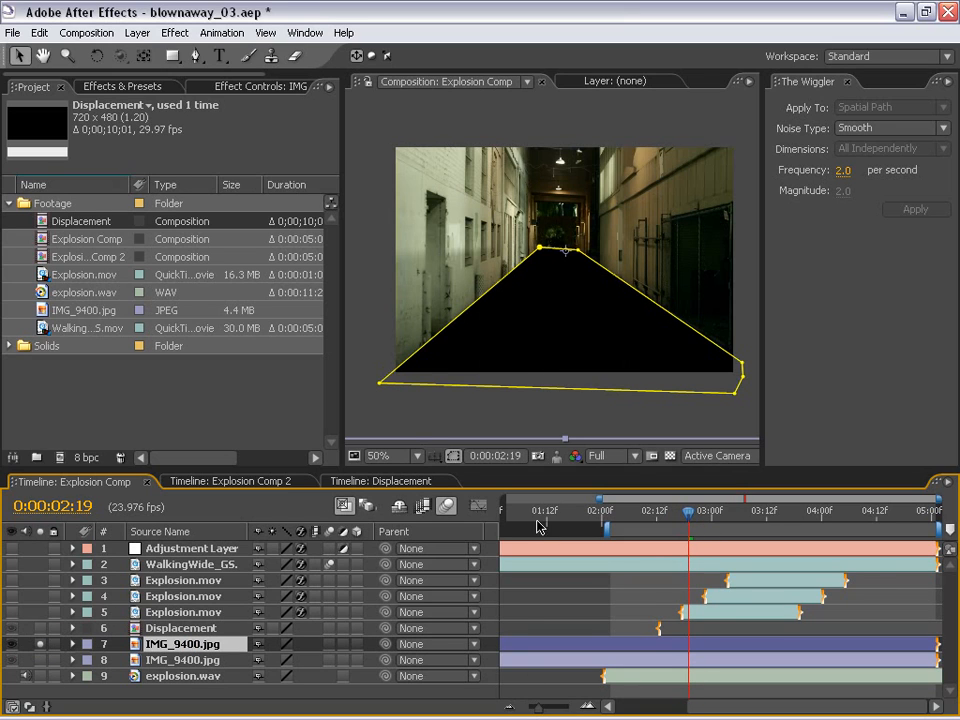
pyautogui.click(176, 32)
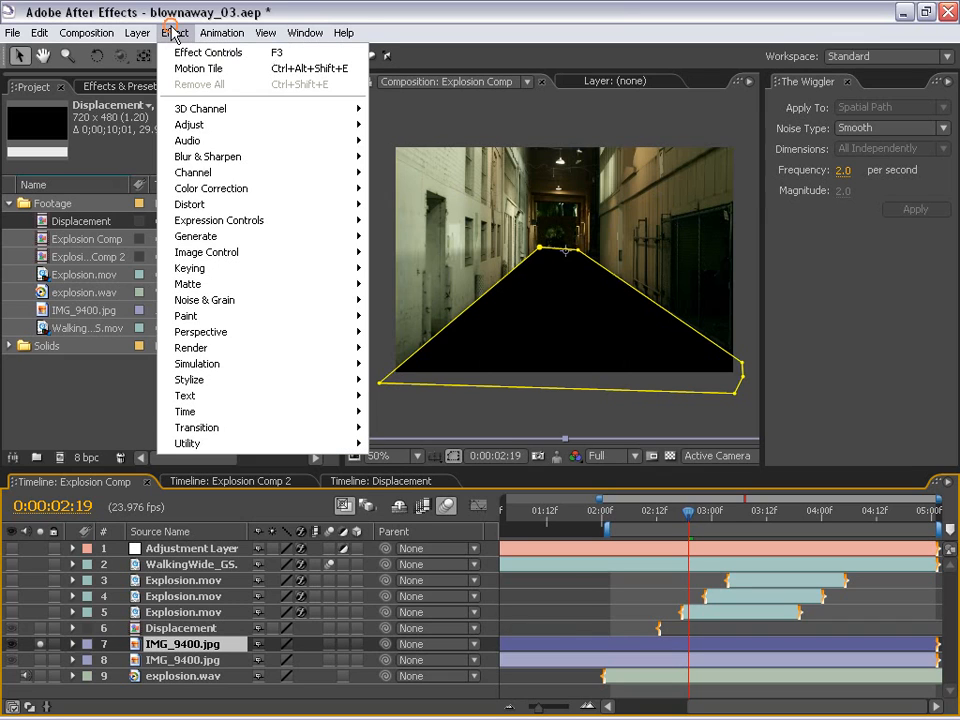
pyautogui.click(213, 205)
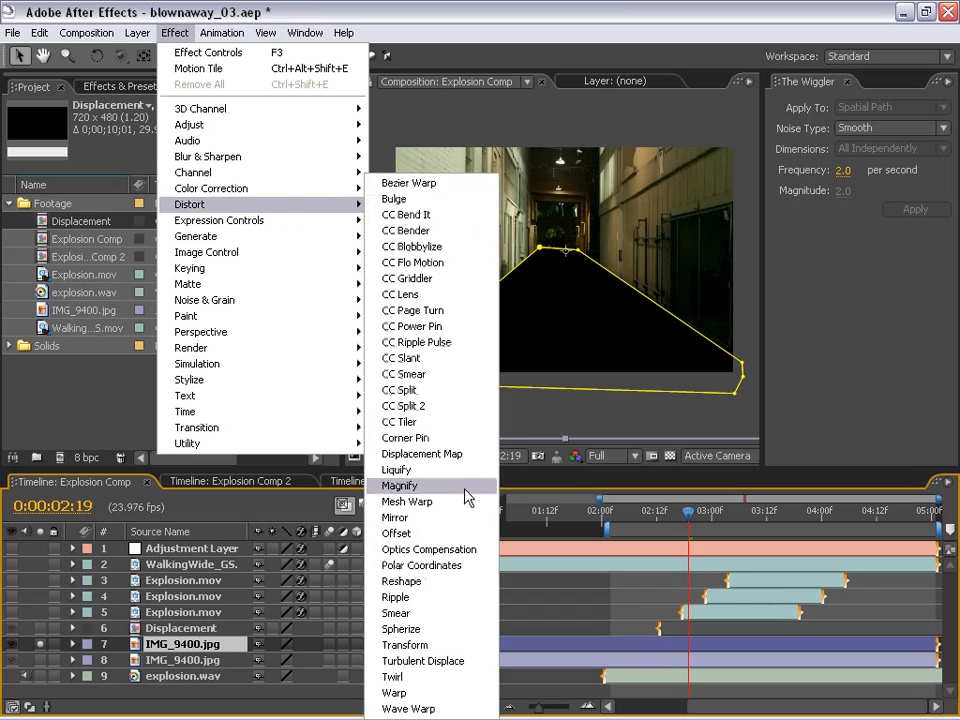
pyautogui.click(418, 454)
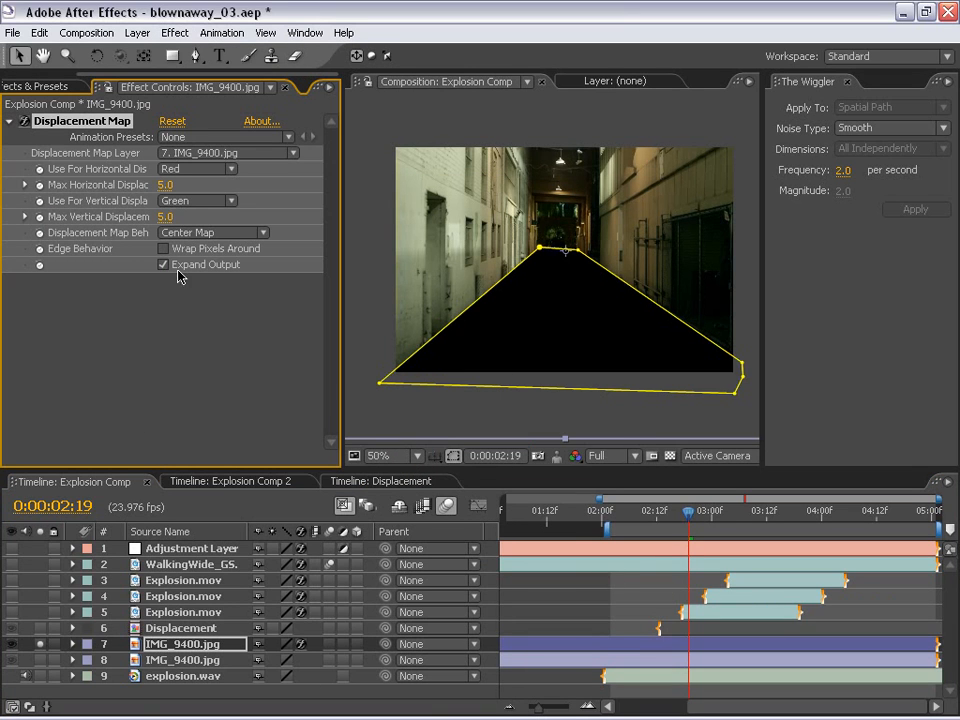
# Use the Displacement layer as the effect's displacement map layer and set the map behavior to Stretch Map to Fit.
pyautogui.click(166, 152)
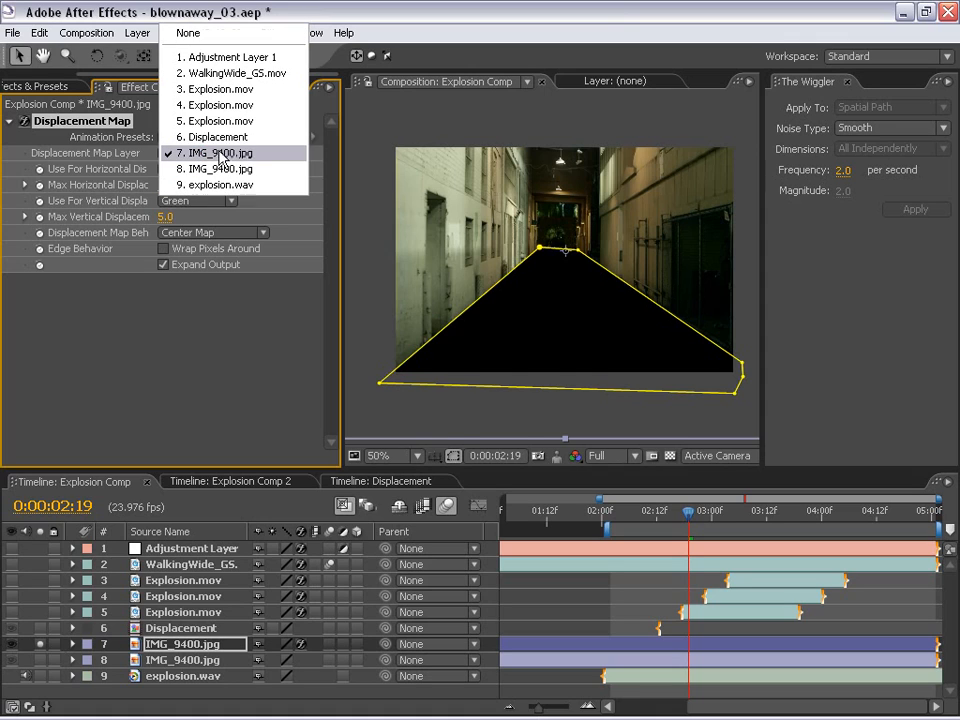
pyautogui.click(205, 138)
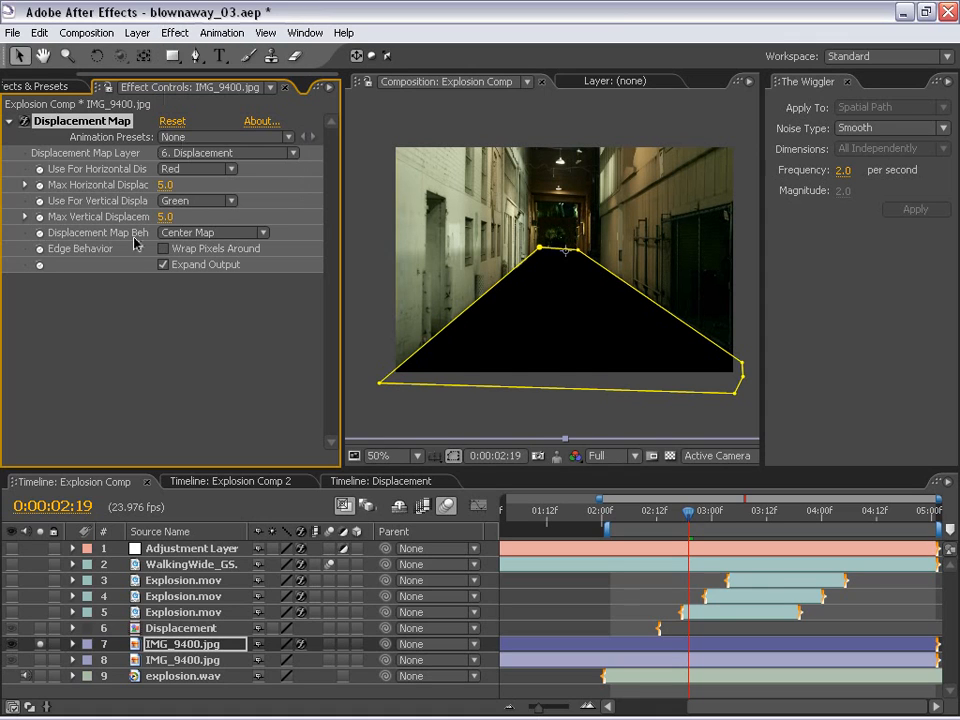
pyautogui.click(210, 232)
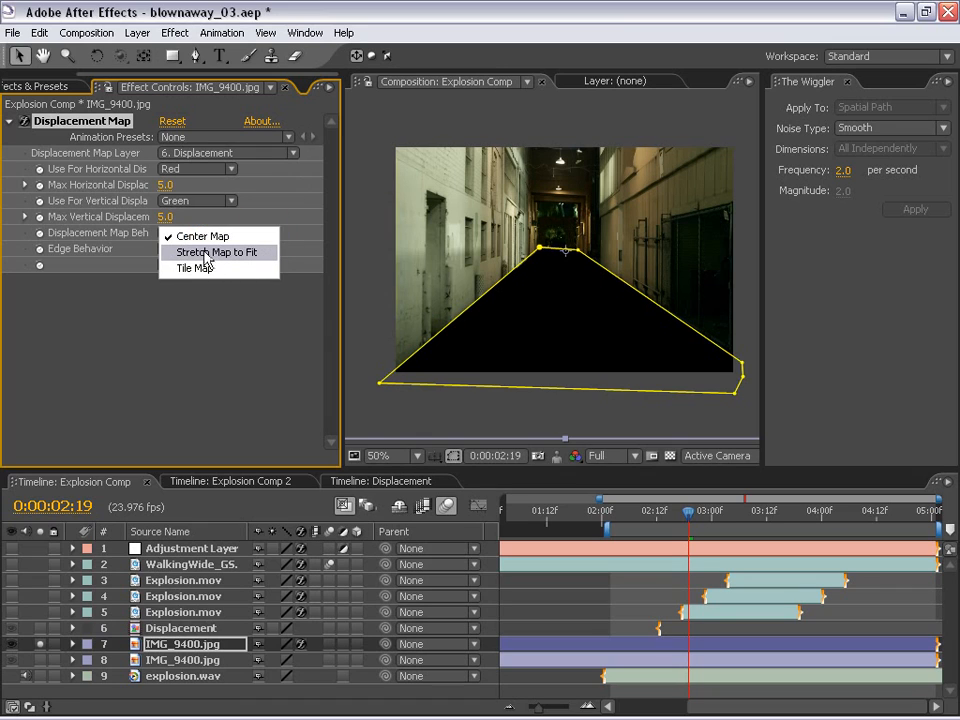
pyautogui.click(205, 253)
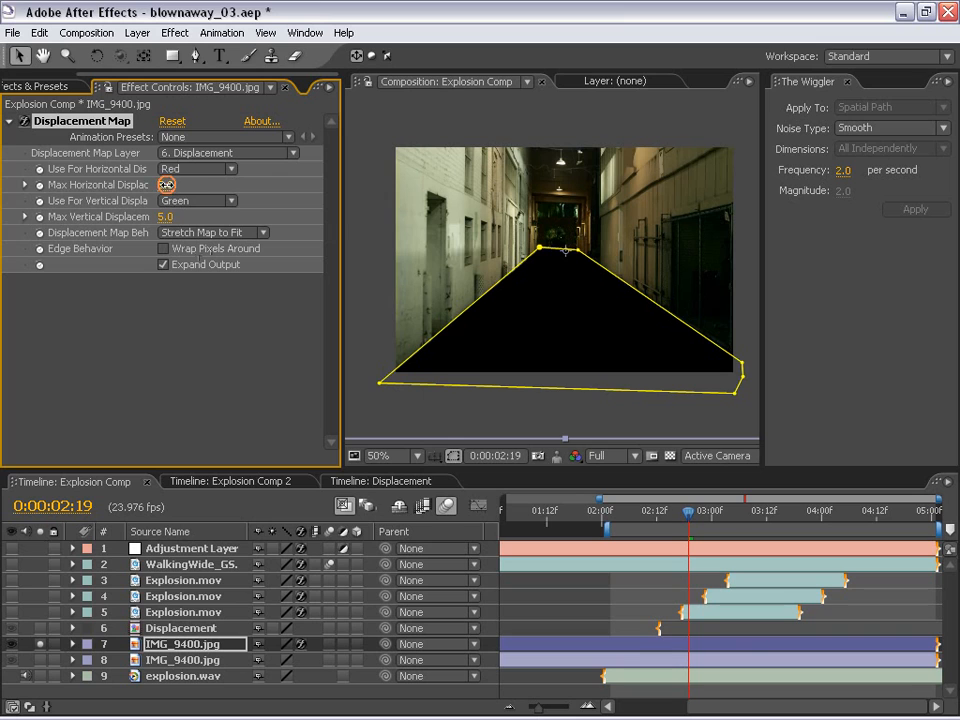
# Set both the maximum horizontal and maximum vertical displacement to 20, and check the distortion on the walls.
pyautogui.moveTo(185, 185)
pyautogui.mouseDown()
pyautogui.moveTo(201, 197)
pyautogui.moveTo(308, 200)
pyautogui.moveTo(244, 204)
pyautogui.moveTo(375, 208)
pyautogui.moveTo(166, 187)
pyautogui.moveTo(185, 191)
pyautogui.mouseUp()
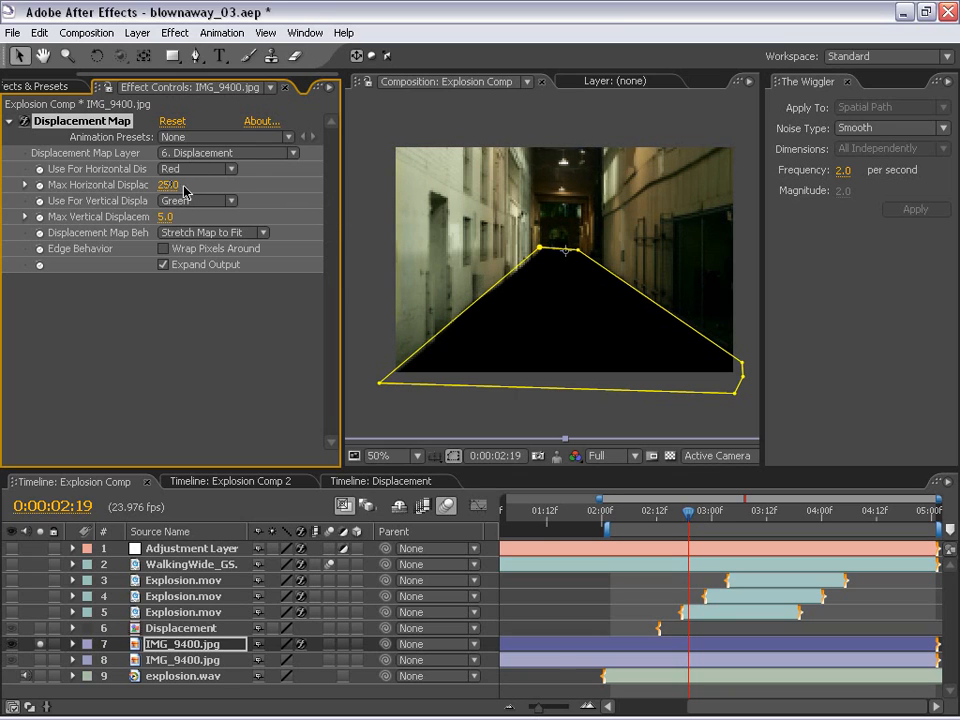
pyautogui.click(169, 186)
pyautogui.write('20')
pyautogui.press('Return')
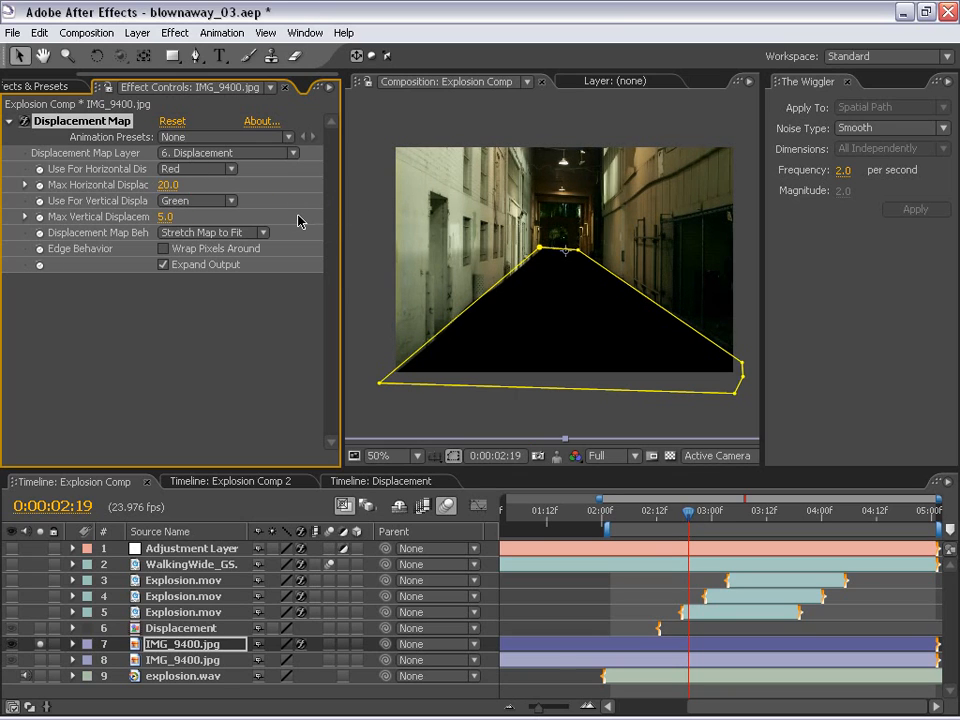
pyautogui.click(164, 216)
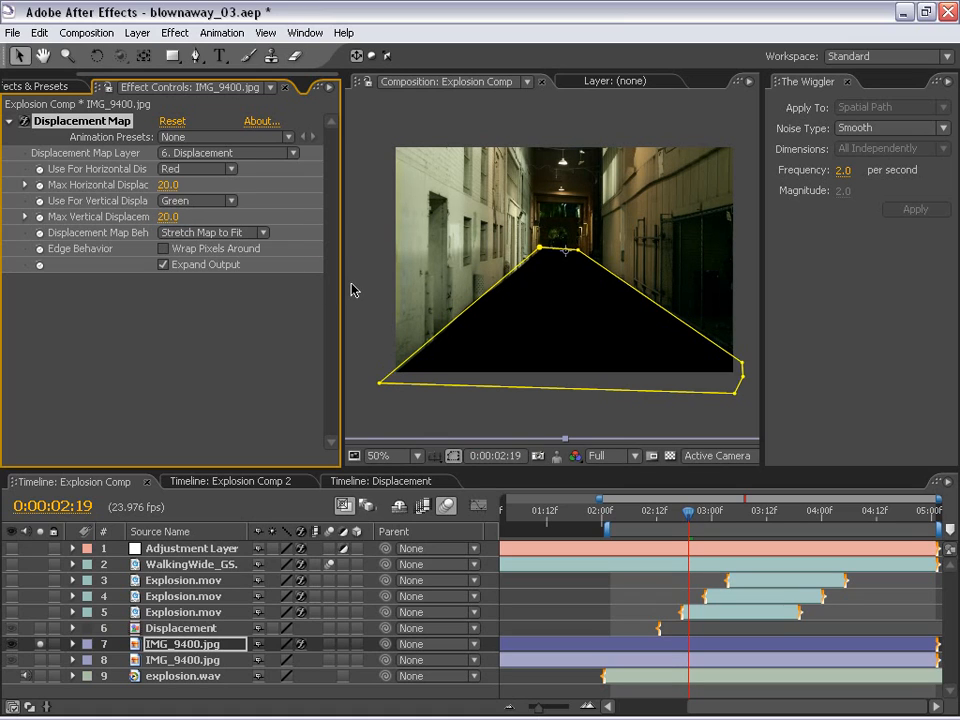
pyautogui.moveTo(688, 513)
pyautogui.mouseDown()
pyautogui.moveTo(647, 513)
pyautogui.moveTo(705, 522)
pyautogui.moveTo(677, 522)
pyautogui.moveTo(692, 522)
pyautogui.mouseUp()
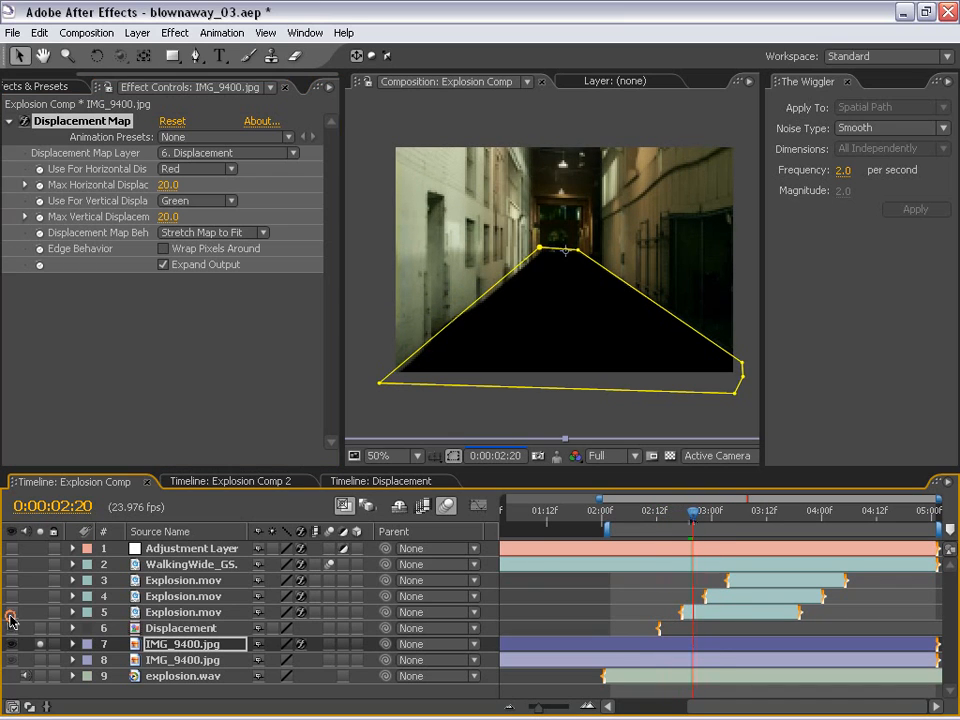
# Show the three Explosion.mov layers, unsolo the wall layer and hide the Displacement layer, and check the rippling walls.
pyautogui.click(10, 614)
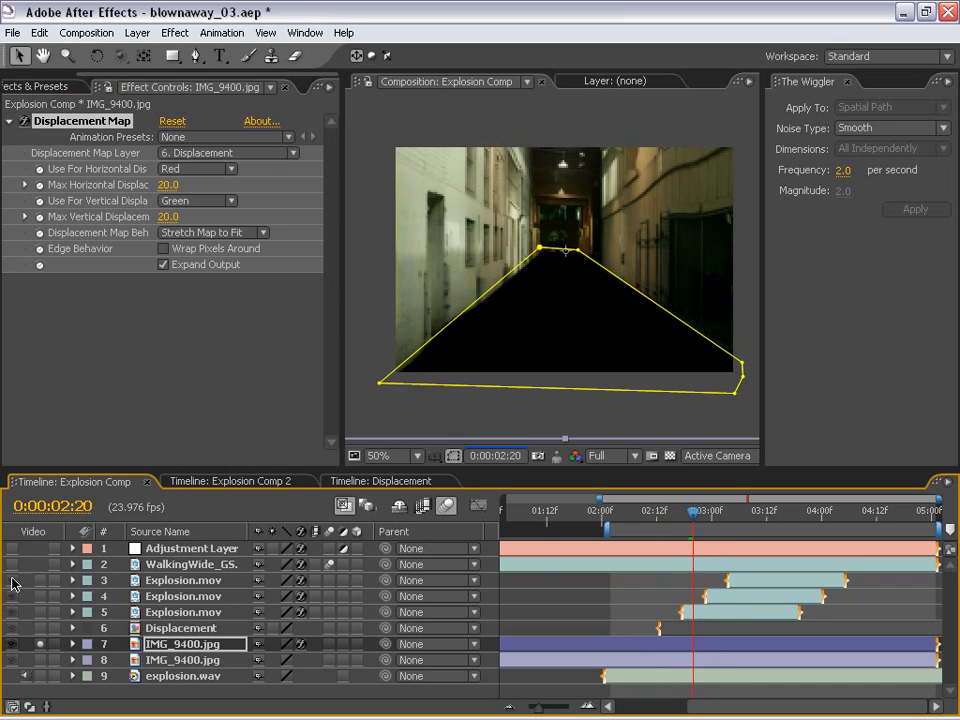
pyautogui.click(40, 628)
pyautogui.moveTo(682, 513)
pyautogui.mouseDown()
pyautogui.moveTo(712, 517)
pyautogui.moveTo(692, 520)
pyautogui.moveTo(707, 521)
pyautogui.moveTo(695, 529)
pyautogui.mouseUp()
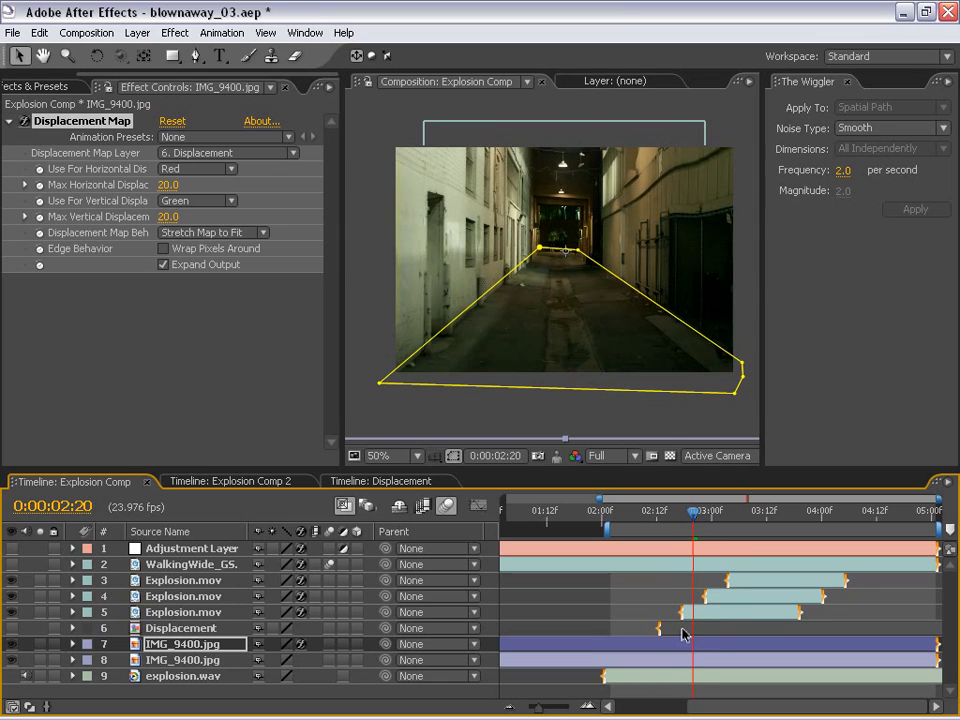
# Move the Displacement layer slightly later so it starts just before the first explosion, and check the timing.
pyautogui.click(210, 628)
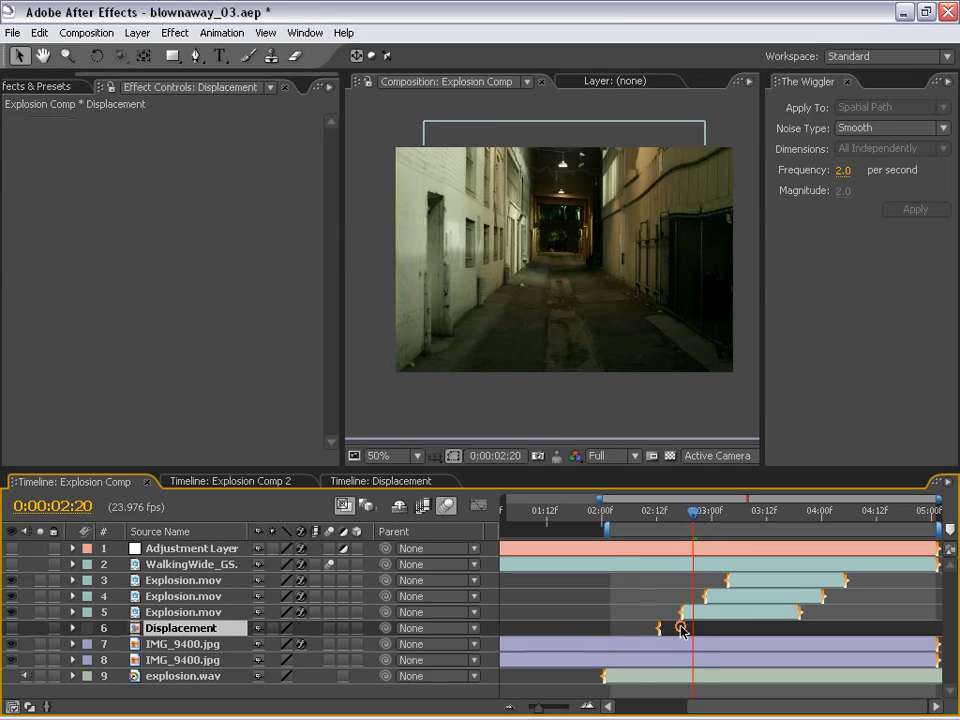
pyautogui.moveTo(682, 628); pyautogui.dragTo(690, 629)
pyautogui.click(680, 515)
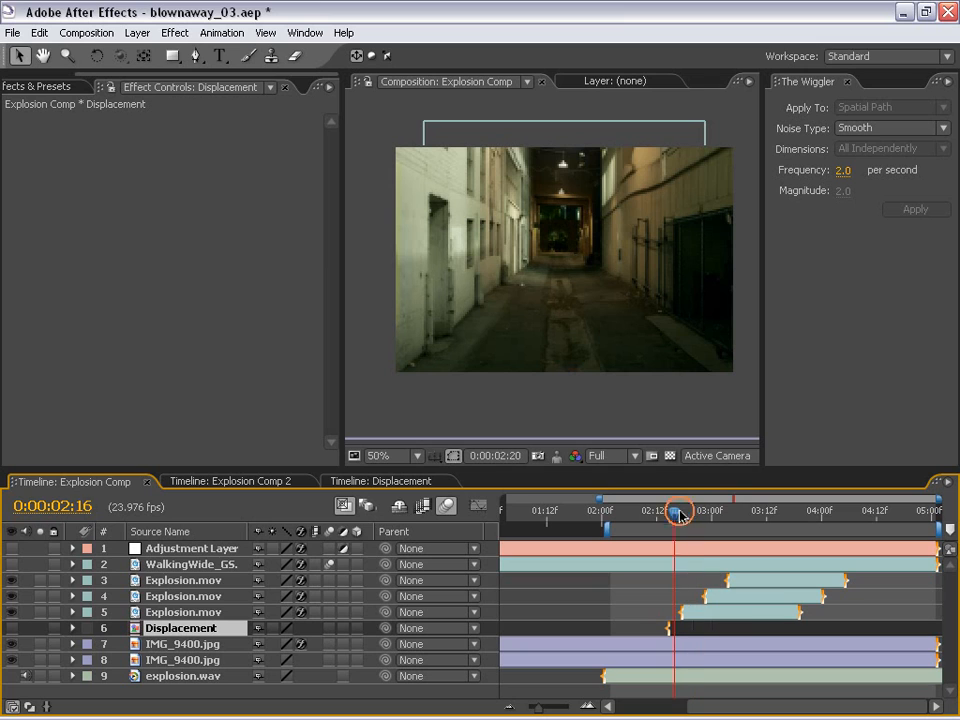
pyautogui.moveTo(686, 516)
pyautogui.mouseDown()
pyautogui.moveTo(735, 516)
pyautogui.moveTo(686, 533)
pyautogui.moveTo(719, 533)
pyautogui.moveTo(678, 533)
pyautogui.moveTo(724, 533)
pyautogui.moveTo(684, 540)
pyautogui.mouseUp()
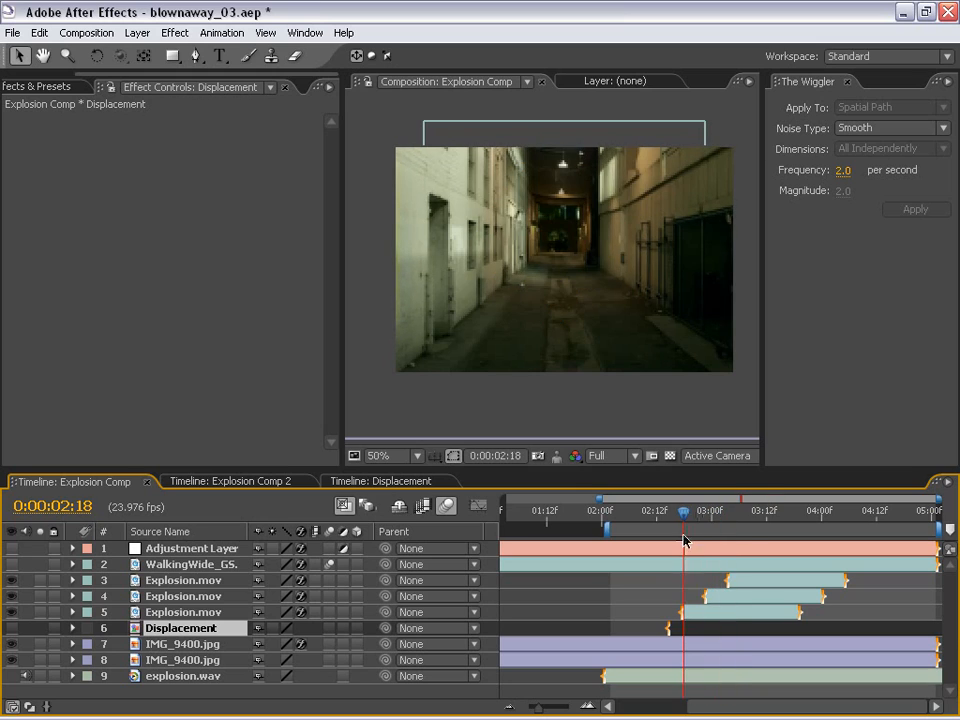
# Create a new 720 x 480 composition named Comp 1 with the D1/DV NTSC (0.9) pixel aspect ratio.
pyautogui.click(257, 480)
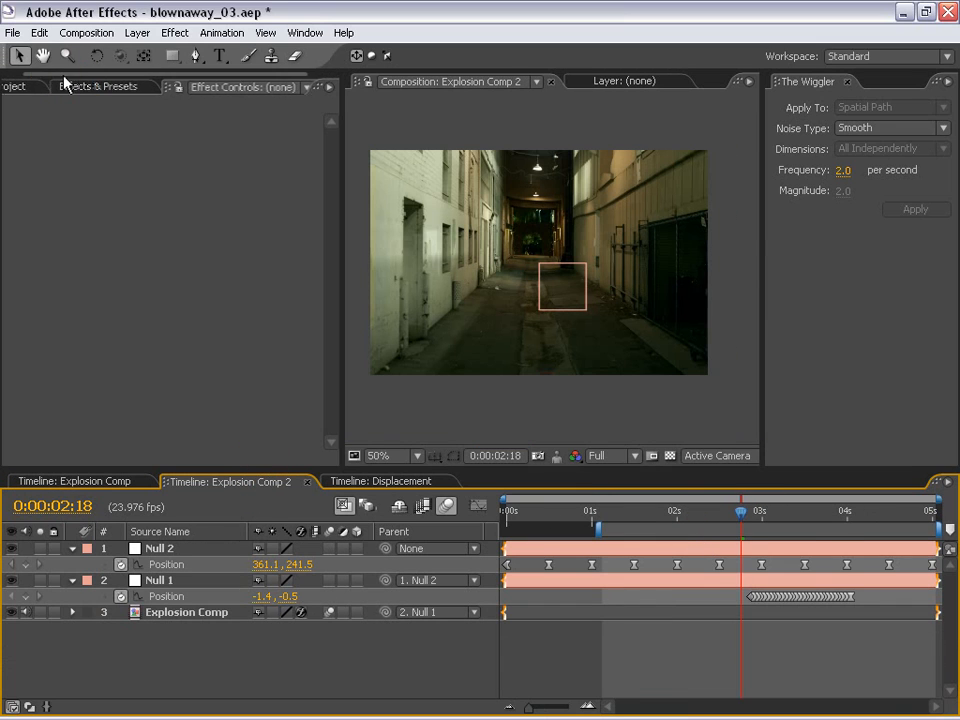
pyautogui.click(30, 84)
pyautogui.click(99, 32)
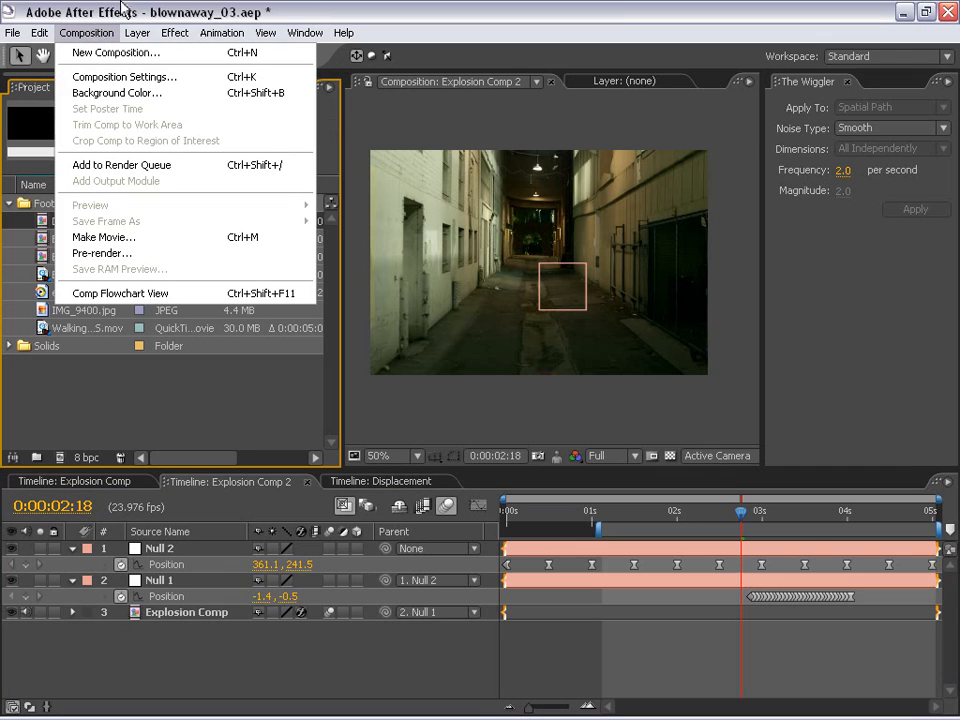
pyautogui.click(121, 6)
pyautogui.click(62, 257)
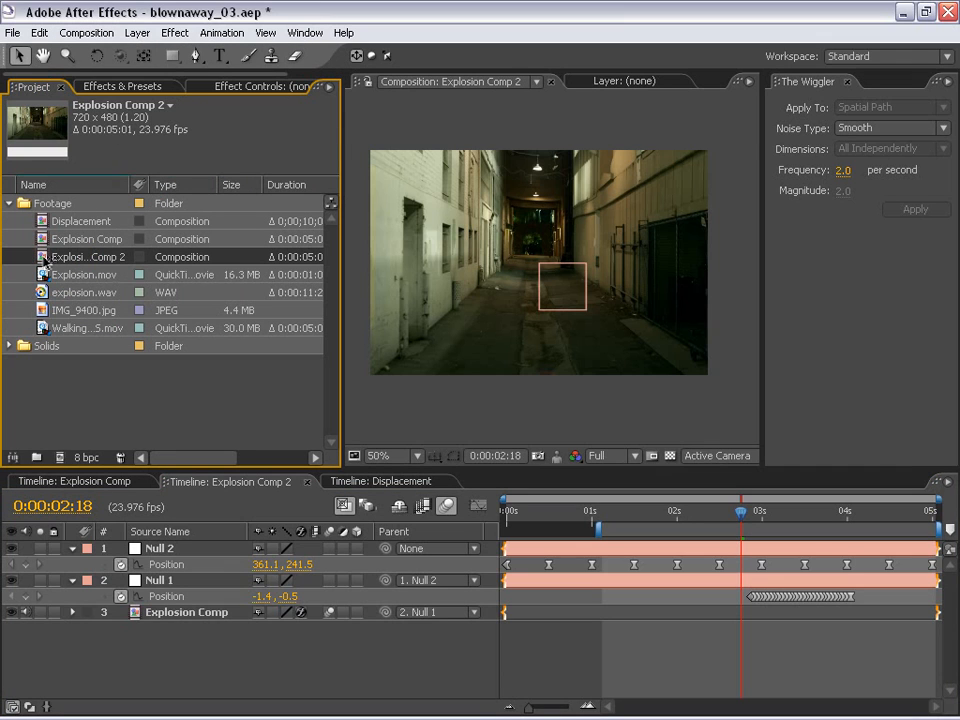
pyautogui.click(86, 32)
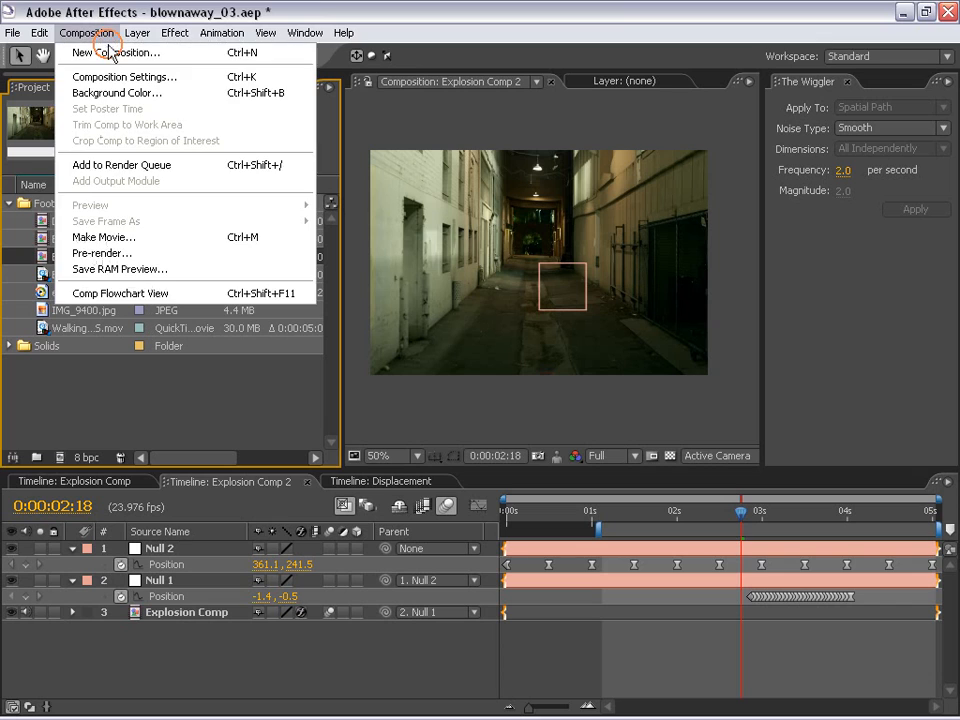
pyautogui.click(105, 51)
pyautogui.click(430, 296)
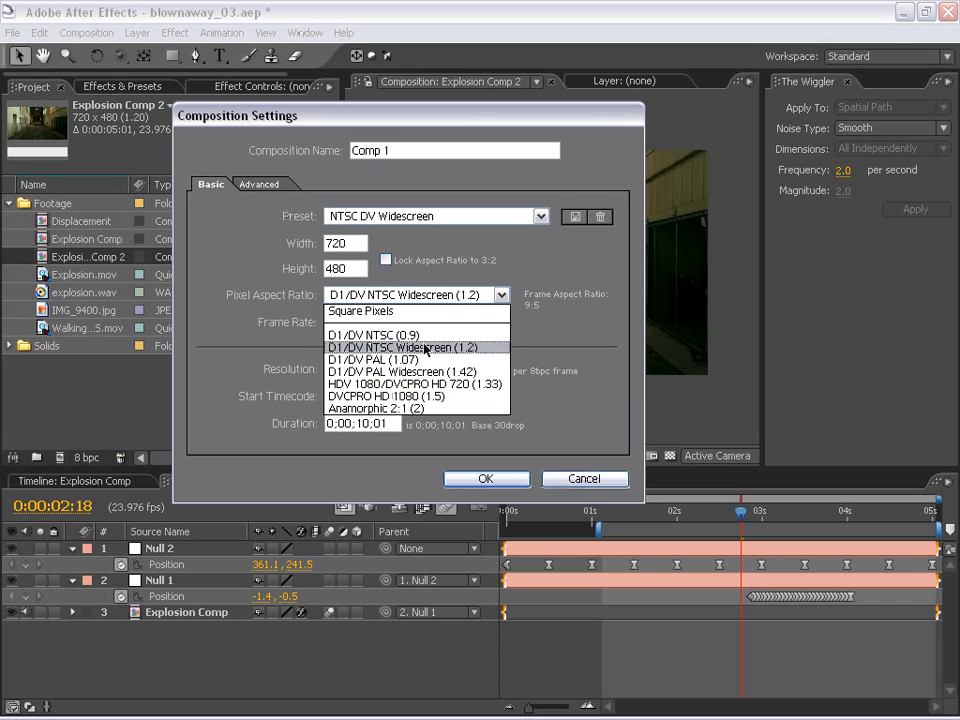
pyautogui.click(418, 336)
pyautogui.click(478, 483)
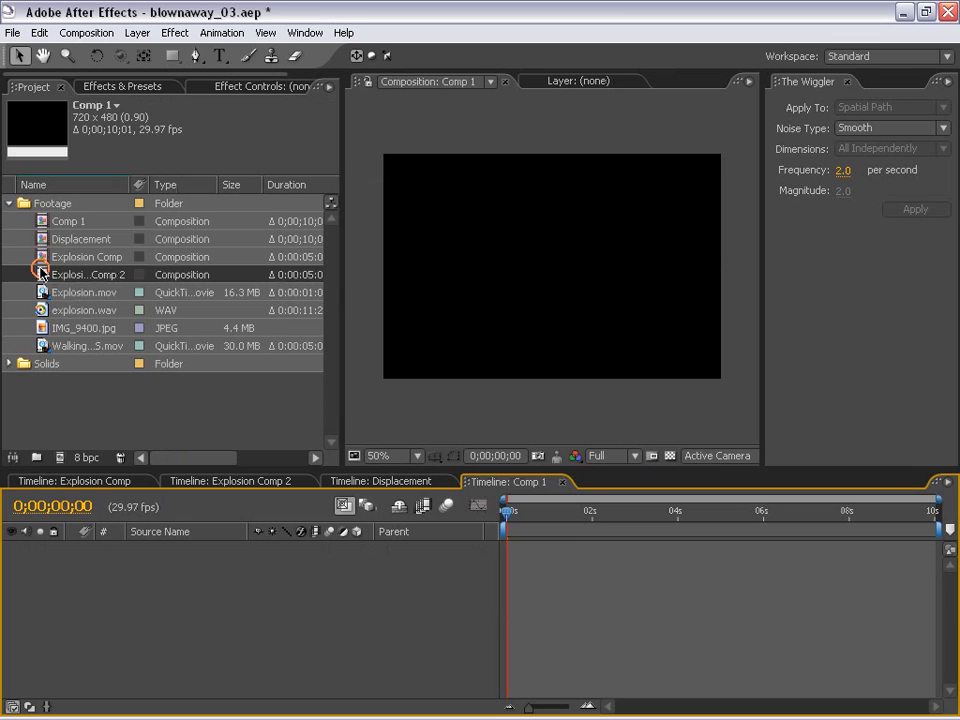
# Add Explosion Comp 2 to Comp 1 as a layer starting at the first frame.
pyautogui.moveTo(40, 272); pyautogui.dragTo(569, 593)
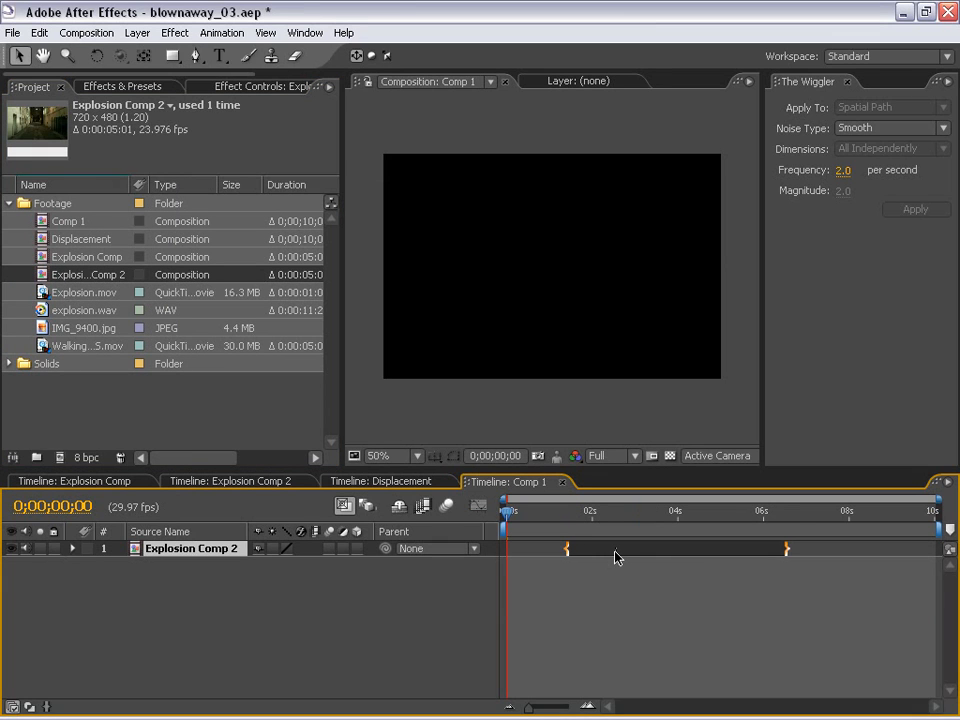
pyautogui.press('[')
pyautogui.press(',')
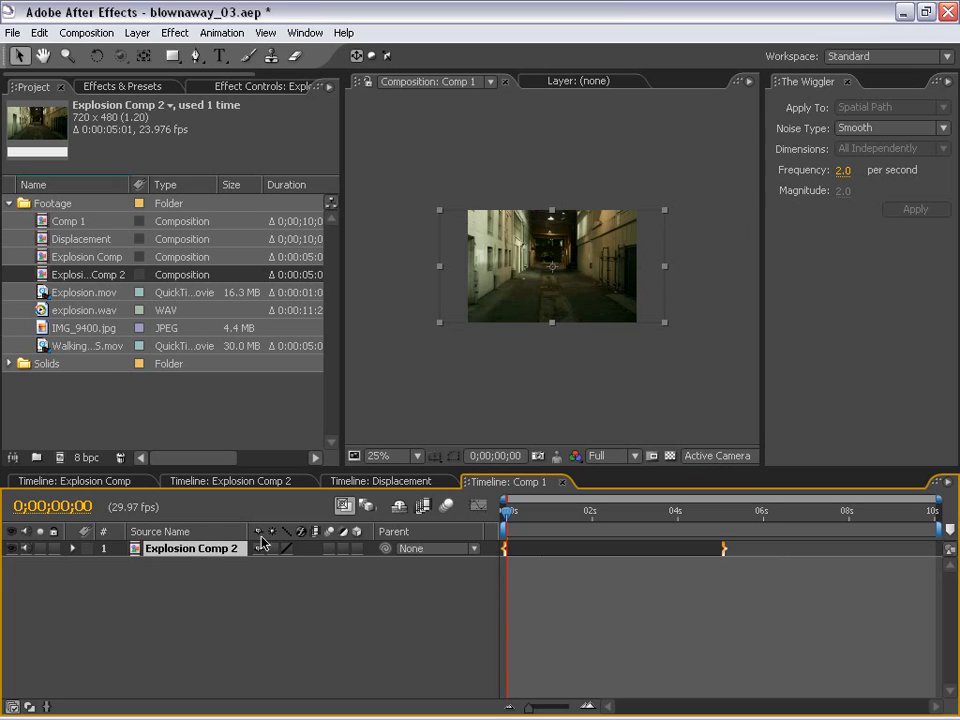
# Scale the Explosion Comp 2 layer to 75% for a letterboxed frame and check the framing.
pyautogui.write('s75')
pyautogui.press('Return')
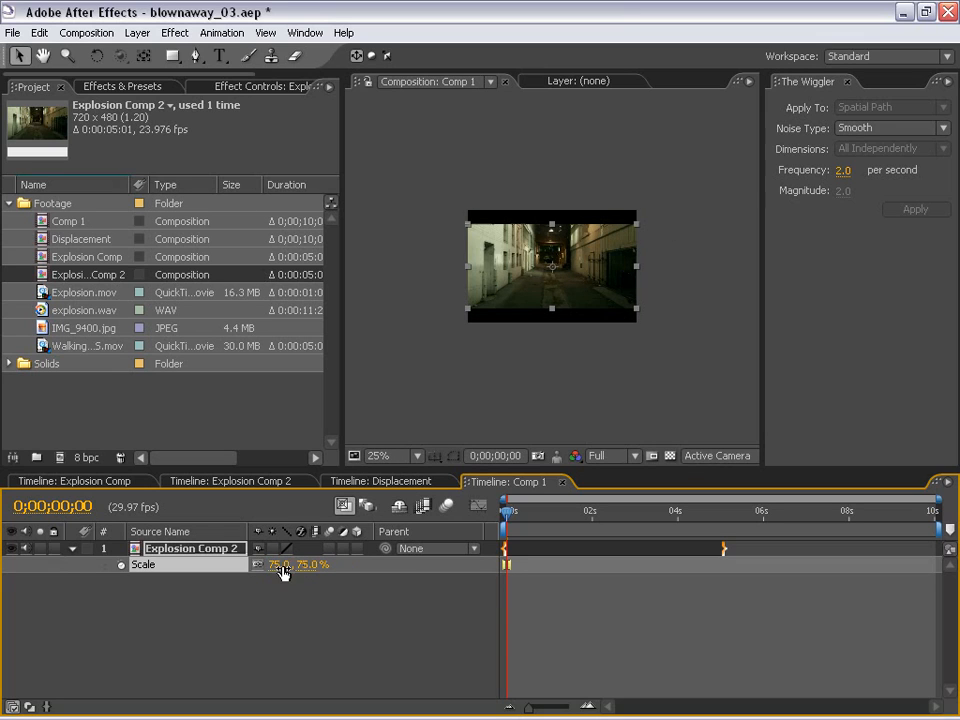
pyautogui.press('.')
pyautogui.press('h')
pyautogui.moveTo(564, 531)
pyautogui.mouseDown()
pyautogui.moveTo(572, 516)
pyautogui.moveTo(627, 531)
pyautogui.moveTo(578, 533)
pyautogui.mouseUp()
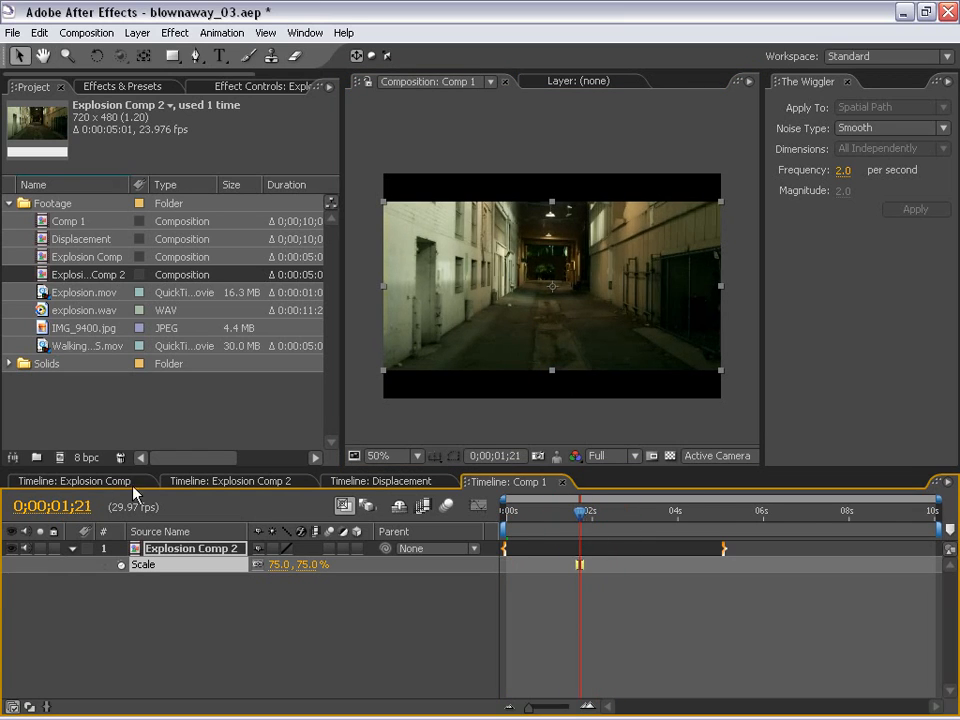
# Show the WalkingWide_GS.mov and Adjustment Layer layers in Explosion Comp, and check the full composite in Comp 1.
pyautogui.click(82, 481)
pyautogui.moveTo(12, 566); pyautogui.dragTo(11, 550)
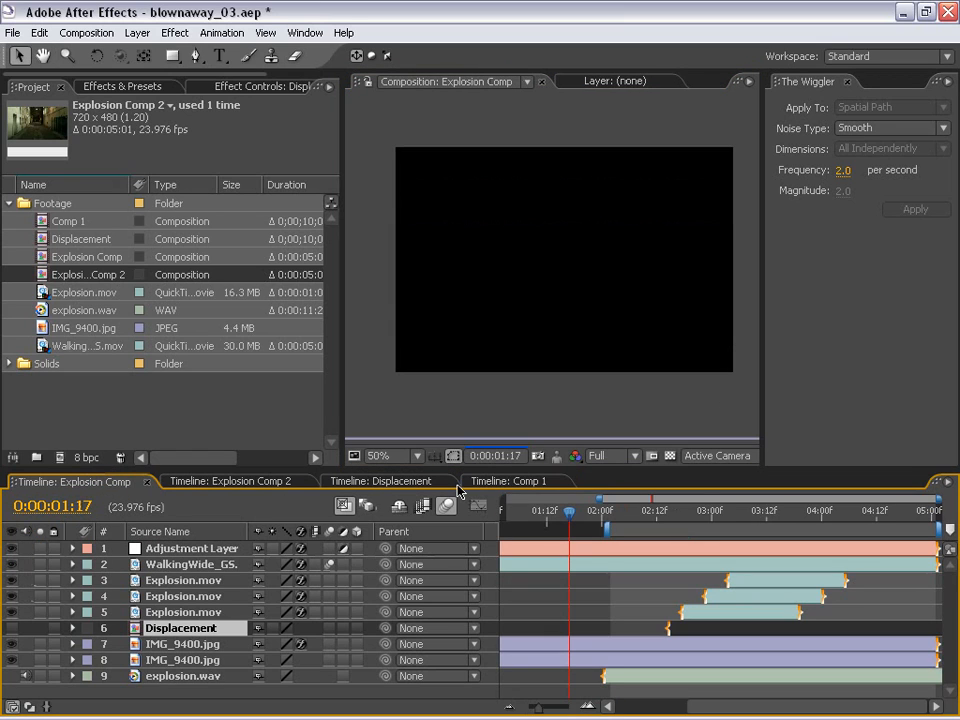
pyautogui.click(503, 482)
pyautogui.moveTo(578, 512); pyautogui.dragTo(611, 514)
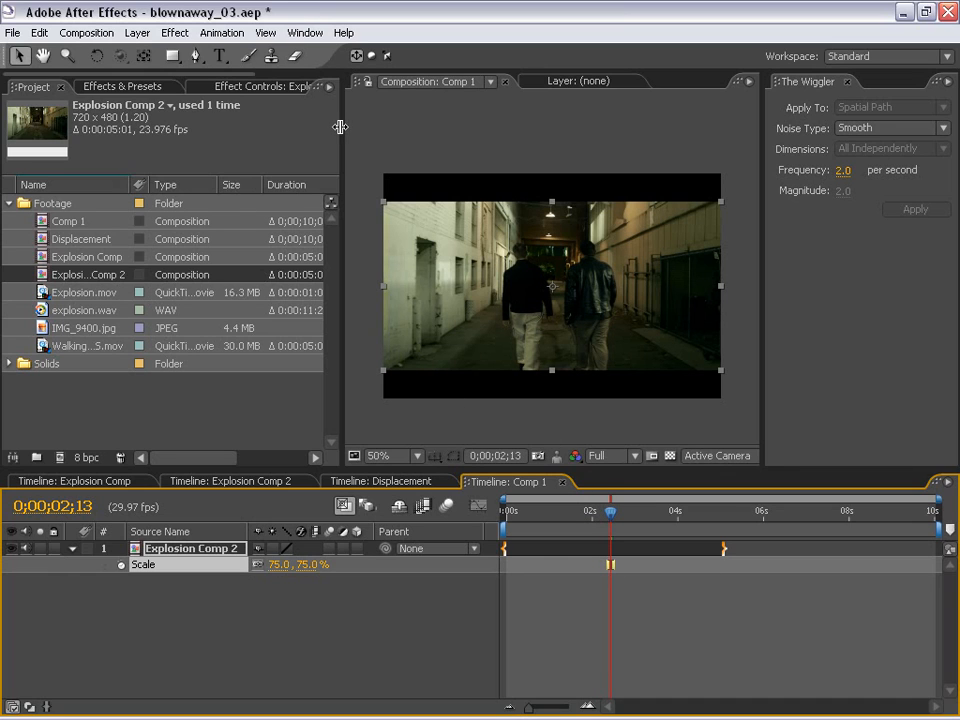
# Search the effect presets for "gree" and apply the FMP_GreenEasy preset to the Explosion Comp 2 layer.
pyautogui.click(152, 87)
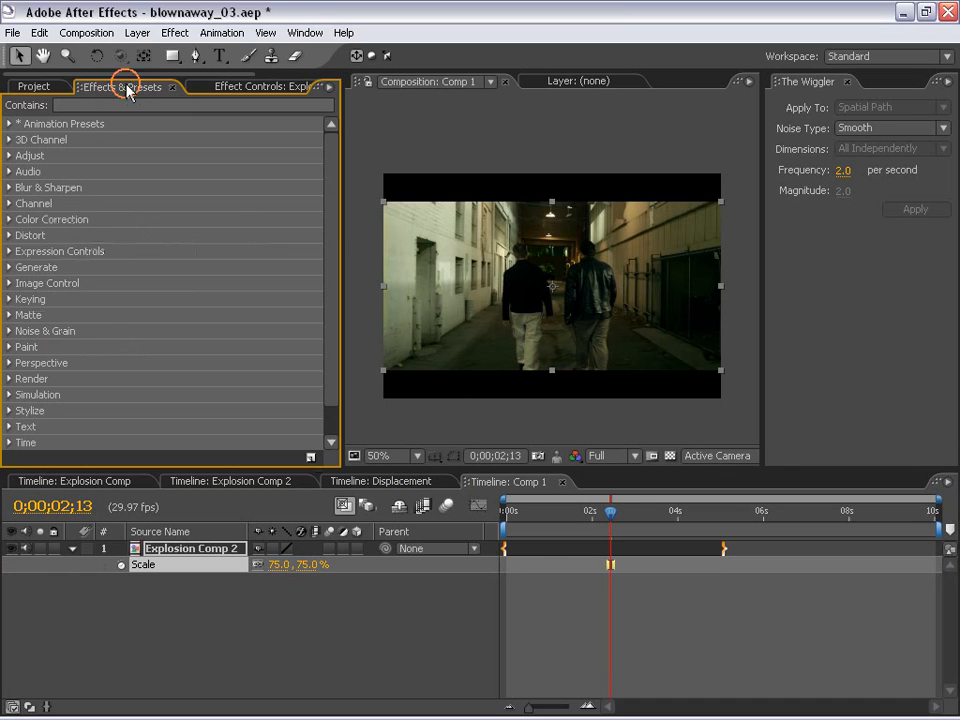
pyautogui.click(9, 124)
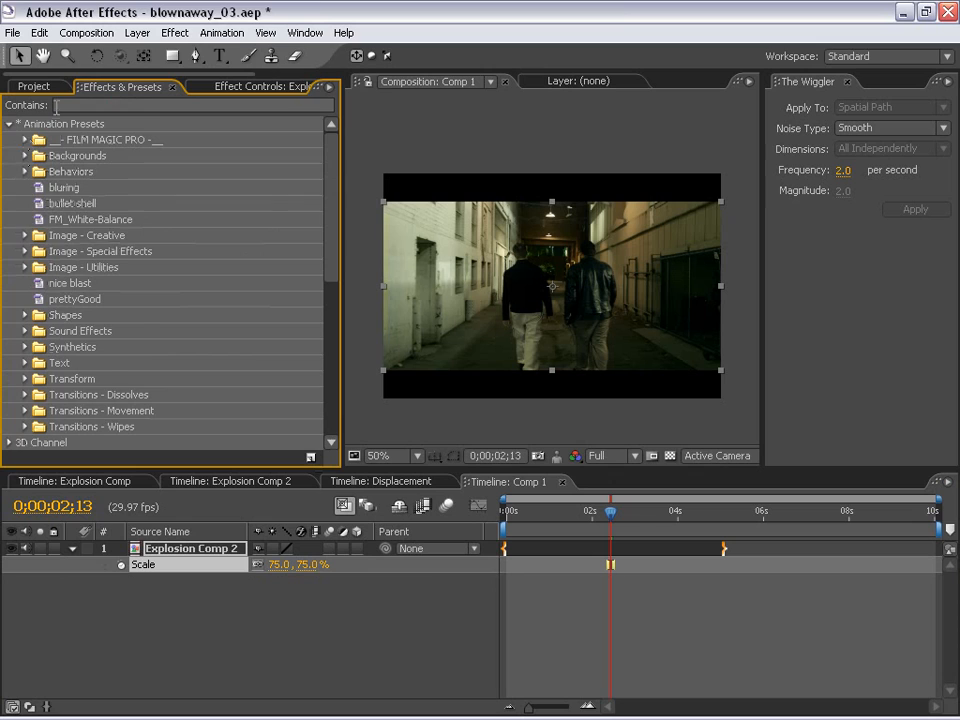
pyautogui.click(57, 106)
pyautogui.write('gree')
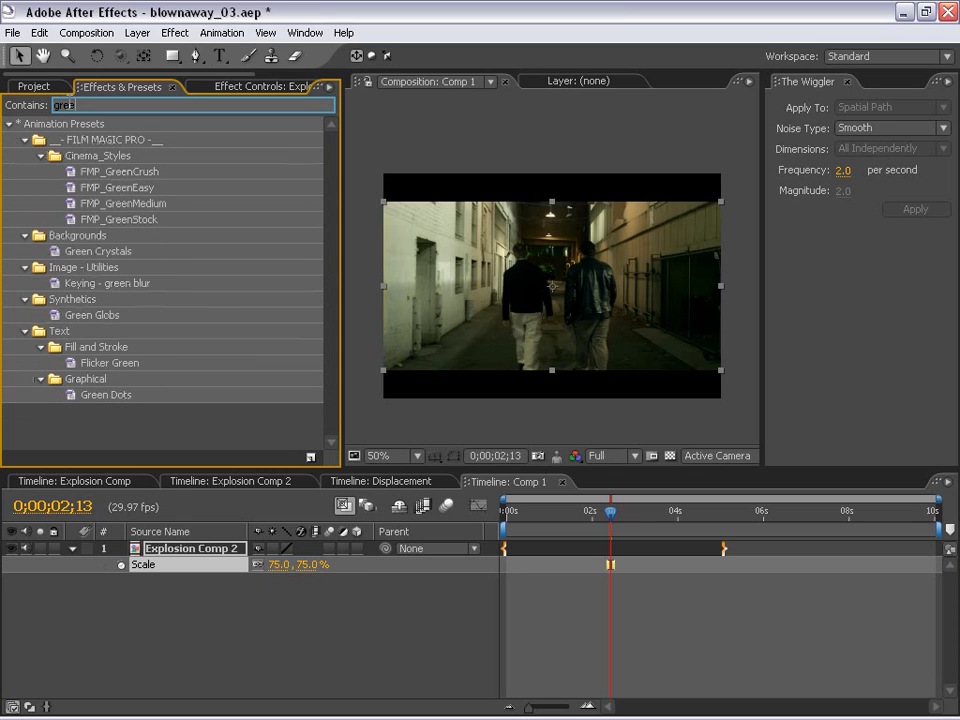
pyautogui.moveTo(106, 188); pyautogui.dragTo(561, 553)
pyautogui.moveTo(550, 497); pyautogui.dragTo(550, 310)
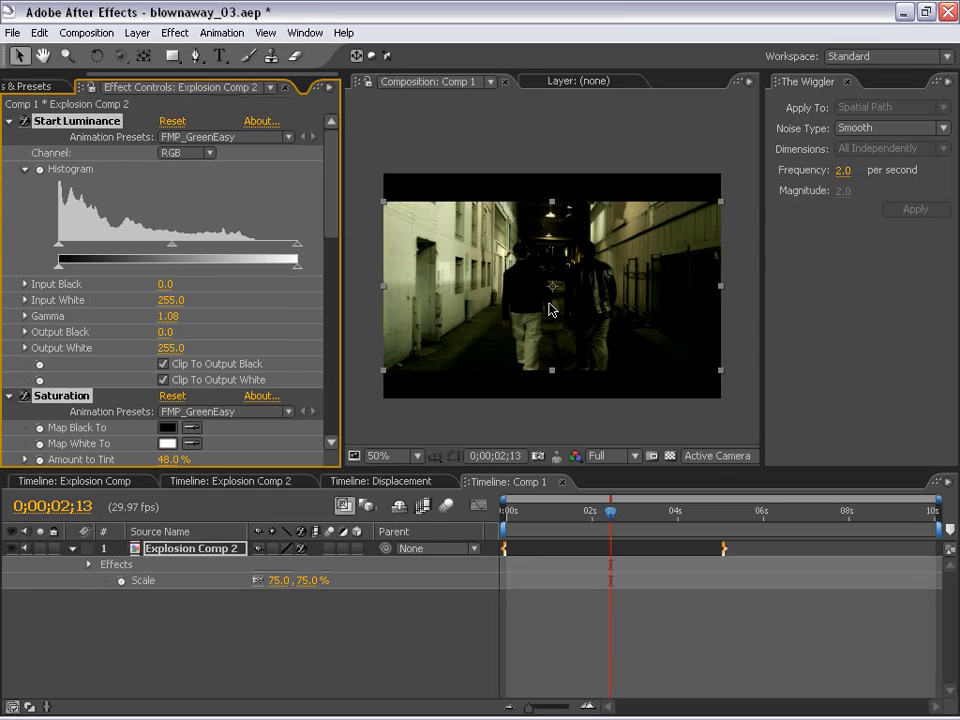
# In the End Luminance effect, set Input Black to 17 and raise the gamma slightly to brighten the midtones.
pyautogui.click(18, 124)
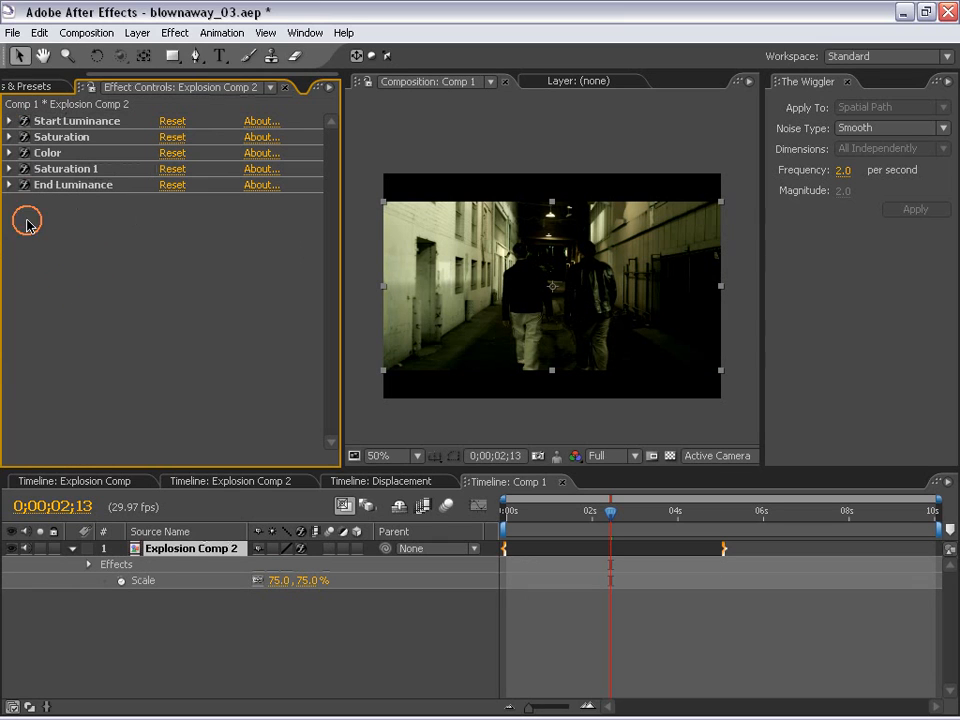
pyautogui.click(10, 185)
pyautogui.moveTo(95, 309); pyautogui.dragTo(74, 316)
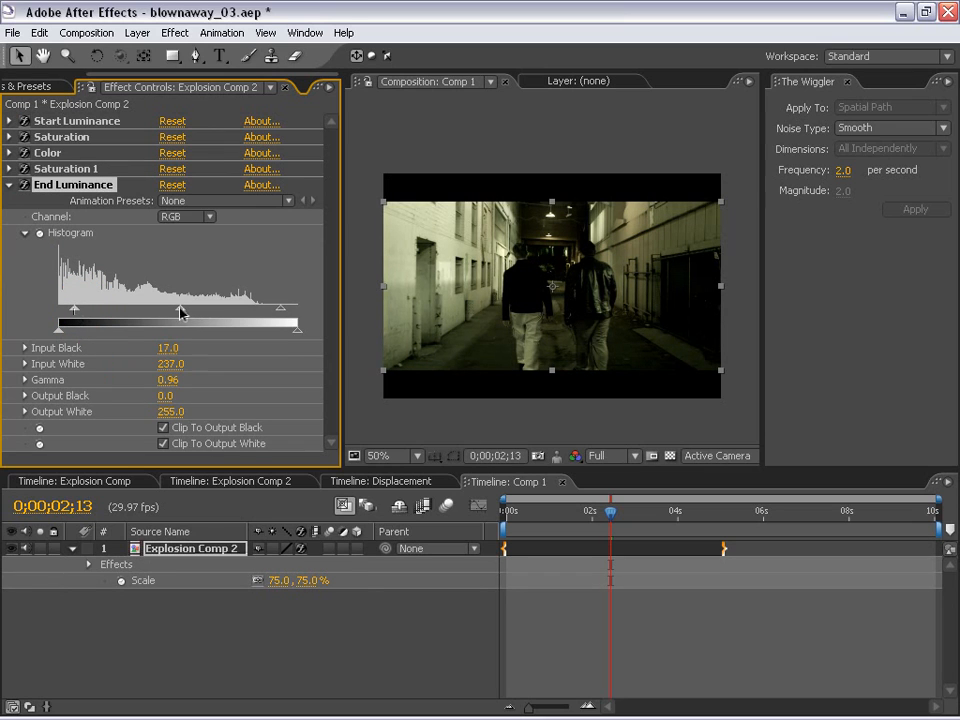
pyautogui.moveTo(181, 312); pyautogui.dragTo(174, 314)
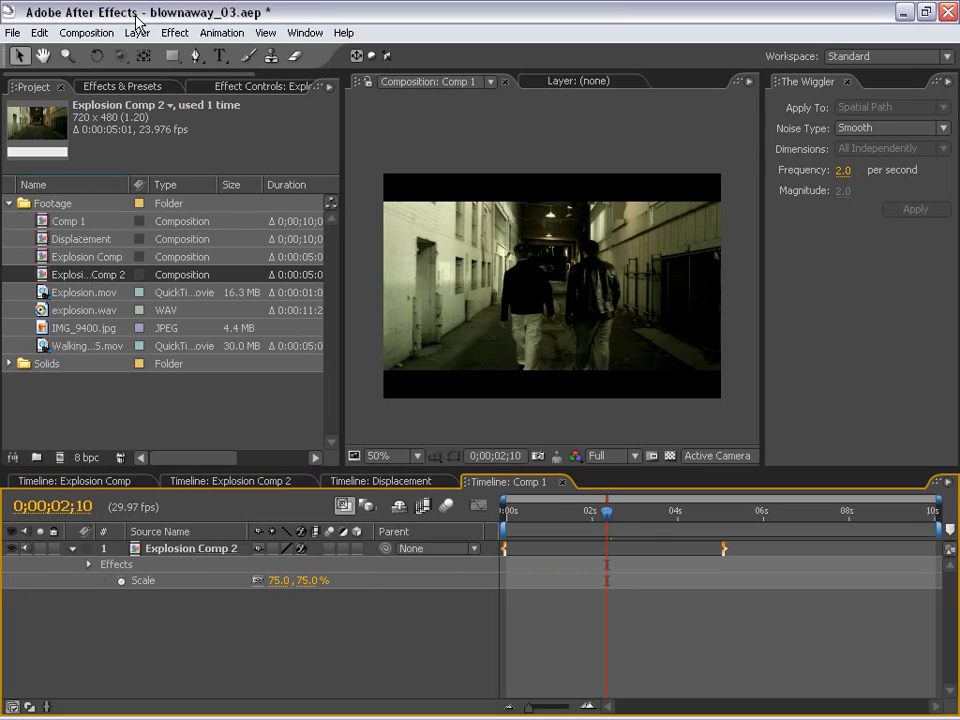
# Inspect the graded Comp 1 image up close, move to 0;00;01;21 and preview it in an enlarged viewer.
pyautogui.scroll(2, 568, 317)
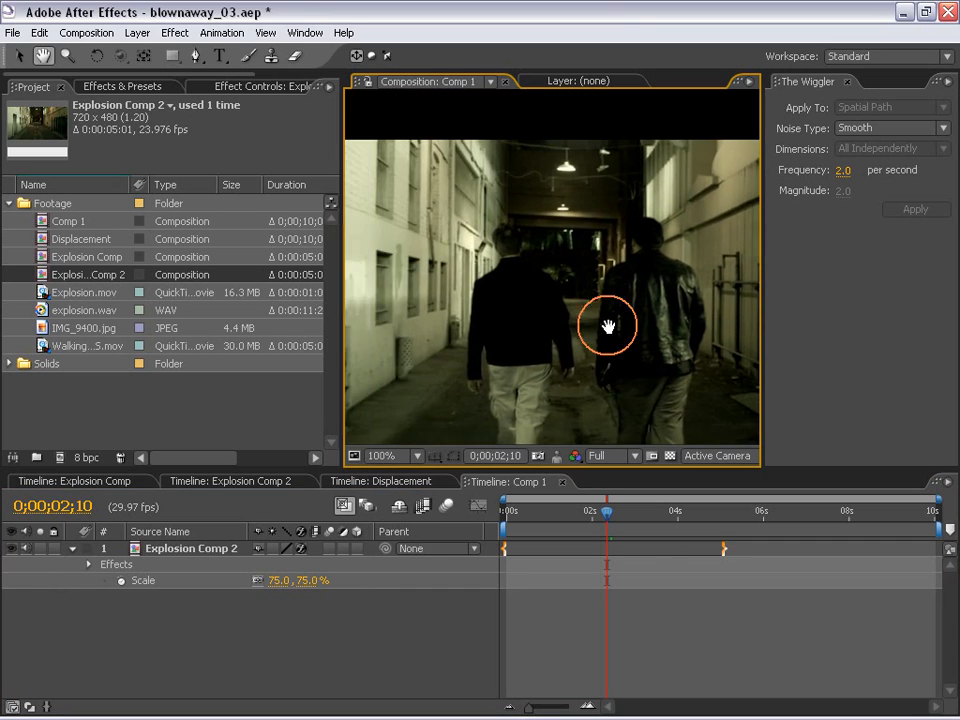
pyautogui.scroll(-2, 605, 340)
pyautogui.scroll(2, 606, 400)
pyautogui.scroll(-2, 607, 430)
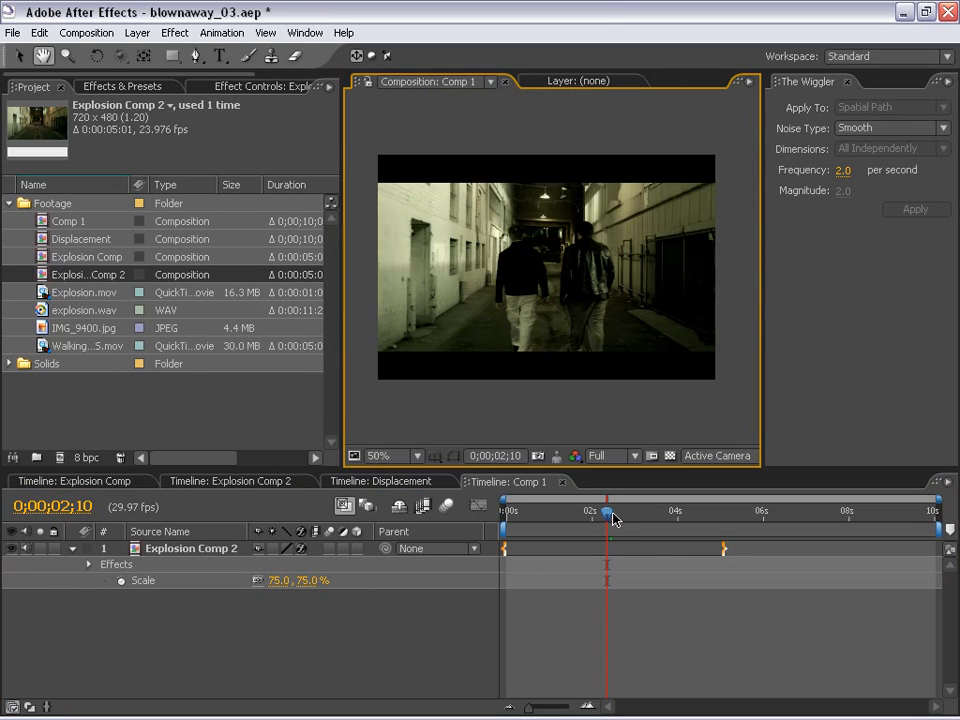
pyautogui.moveTo(613, 518); pyautogui.dragTo(582, 522)
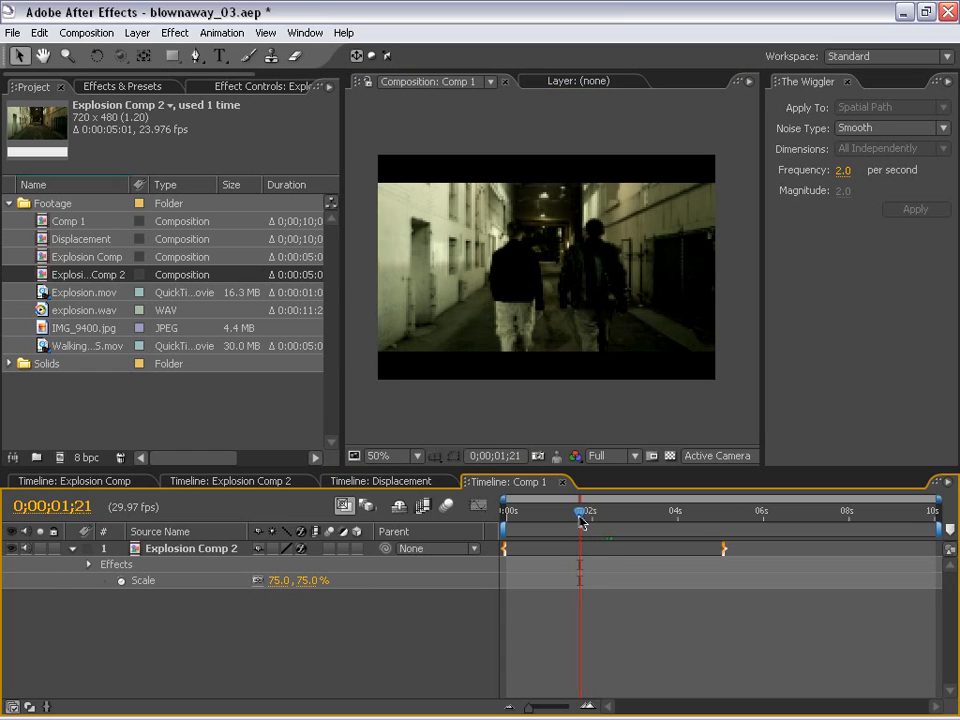
pyautogui.press('`')
pyautogui.scroll(2, 550, 380)
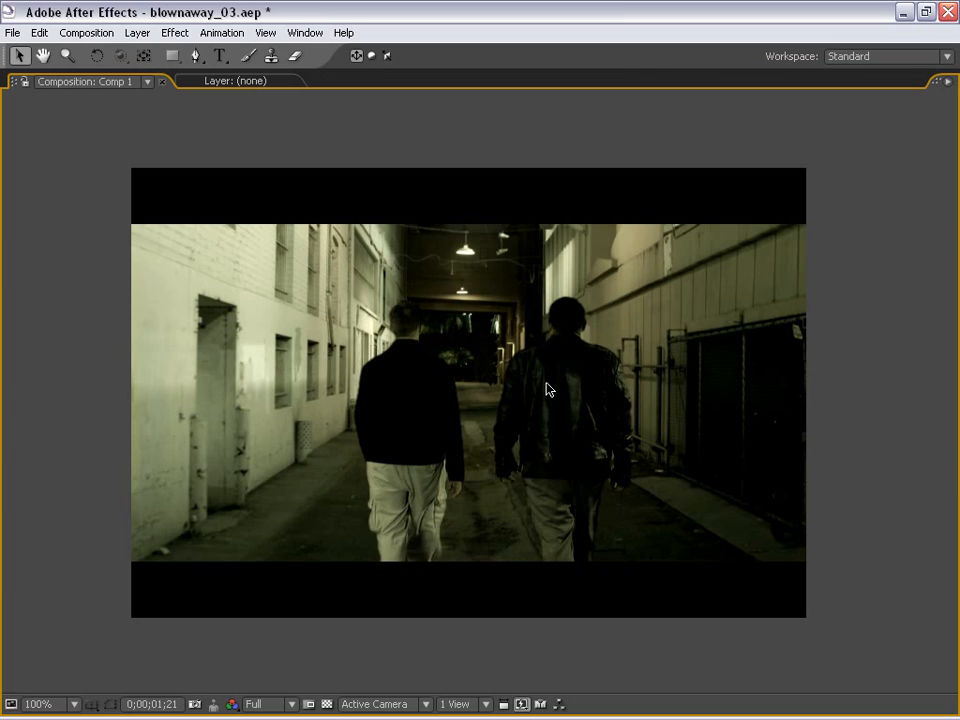
pyautogui.press('KP_0')
# Set the frame rate of Comp 1 to 23.976 frames per second.
pyautogui.click(104, 33)
pyautogui.click(100, 77)
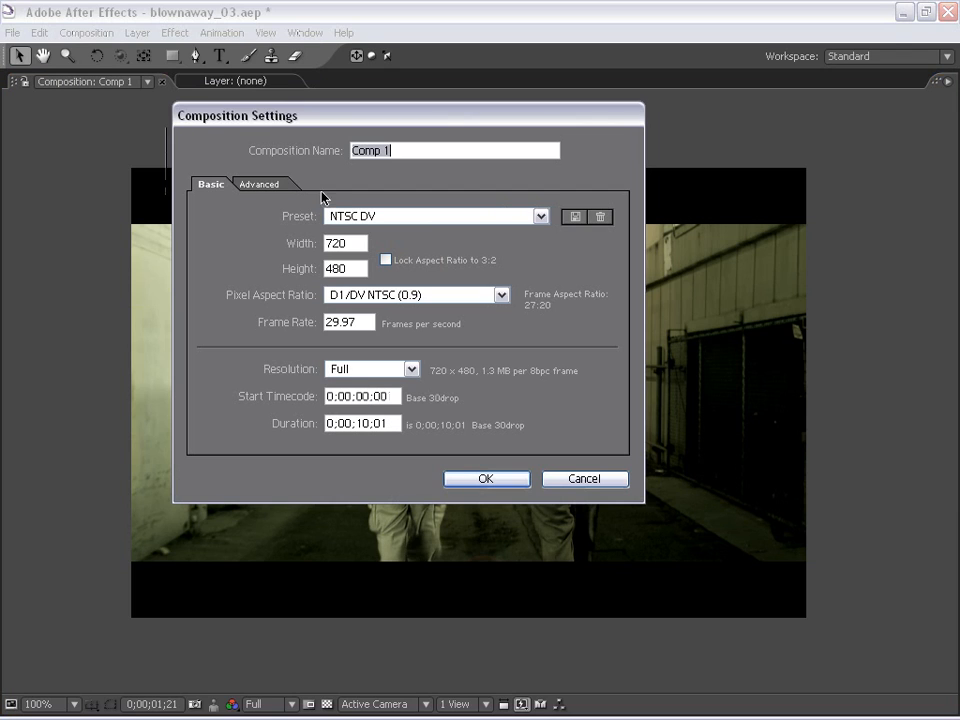
pyautogui.click(356, 321)
pyautogui.write('2')
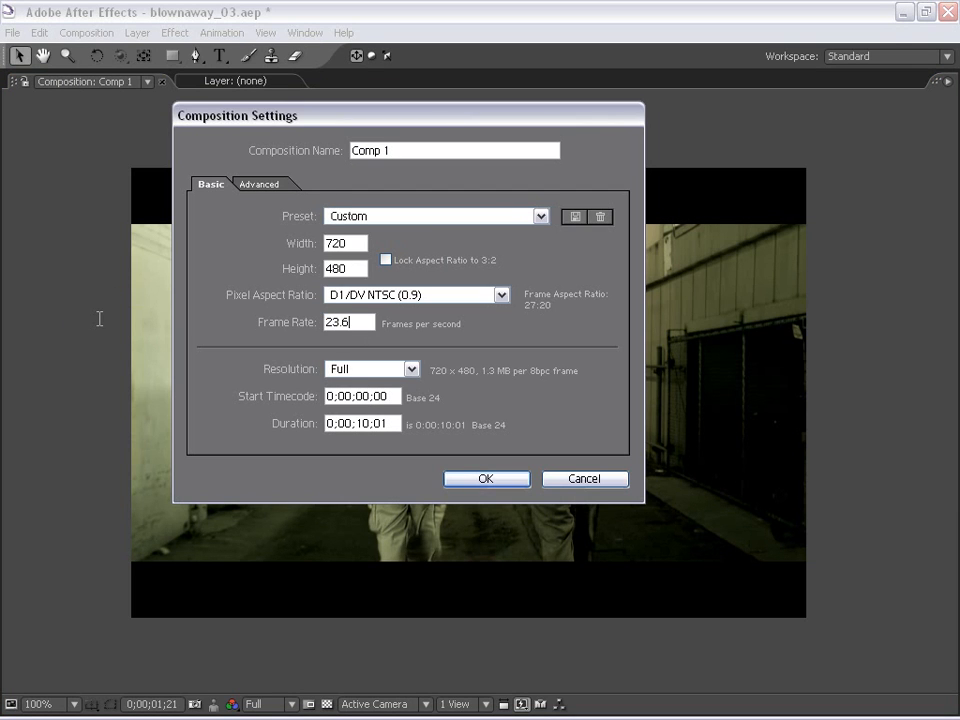
pyautogui.write('3.976')
pyautogui.press('Return')
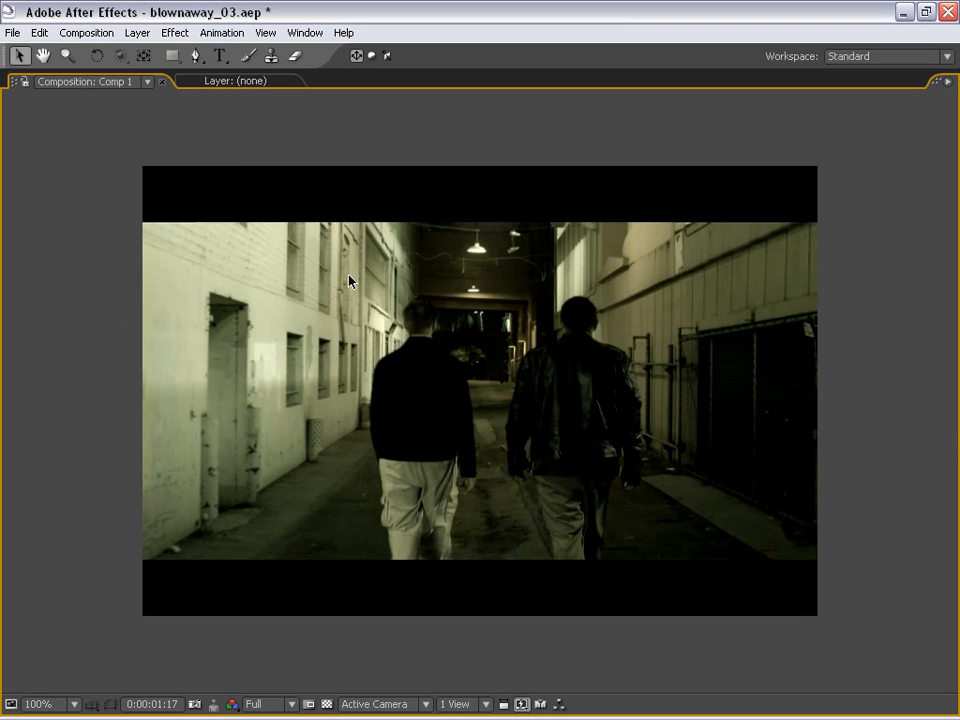
# Play back Comp 1 in the enlarged viewer, restore the normal layout and switch to the Explosion Comp timeline.
pyautogui.press('space')
pyautogui.press('`')
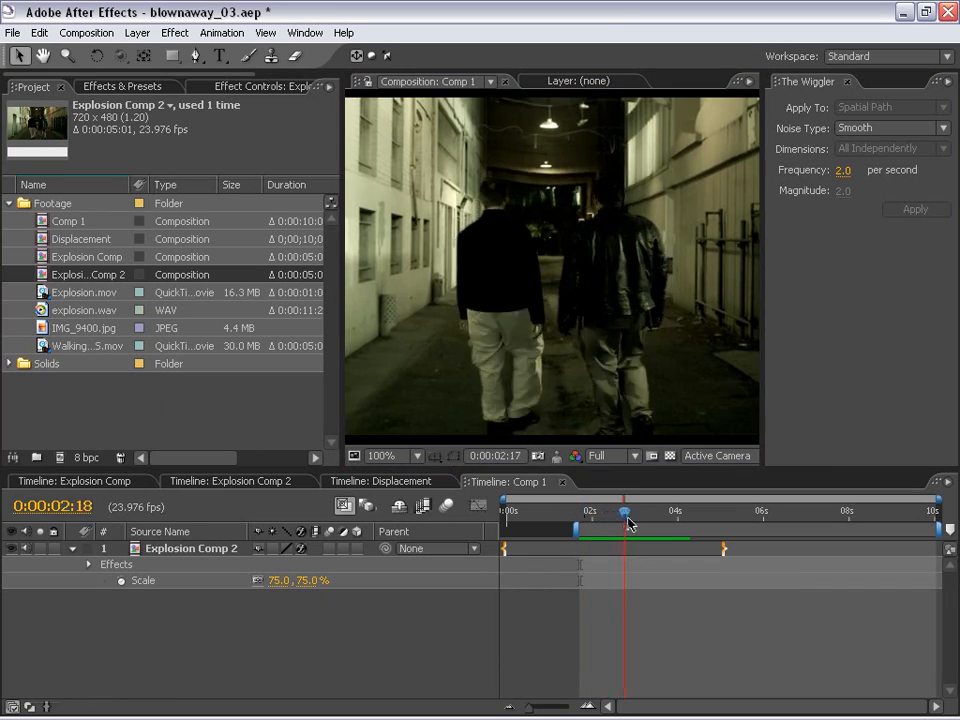
pyautogui.click(73, 481)
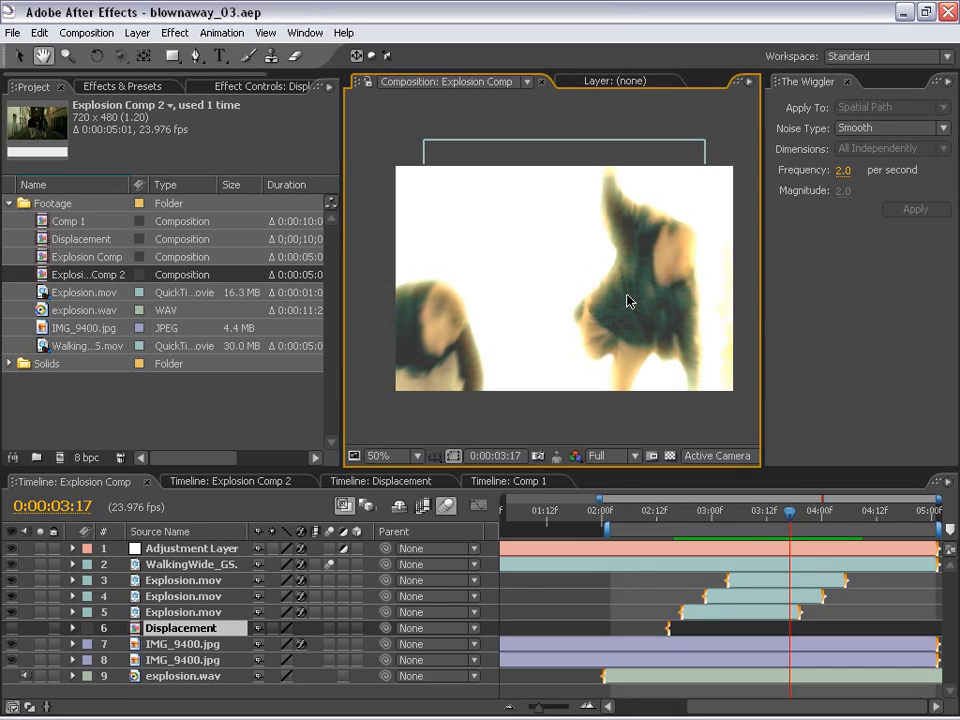